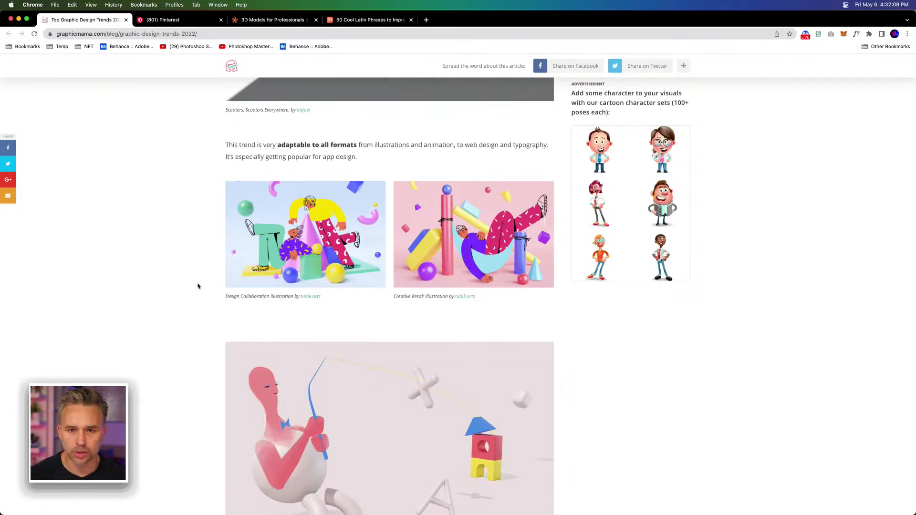
Step: Examine the article's 2D/3D mashup trend section and its example illustrations for how flat drawings combine with 3D objects
scroll(161, 309, "up", 3)
scroll(161, 309, "up", 20)
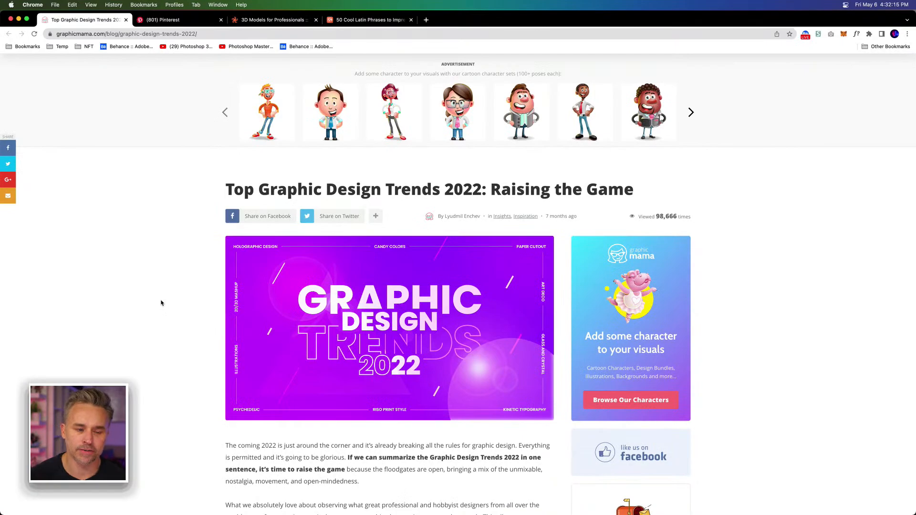
scroll(160, 300, "down", 15)
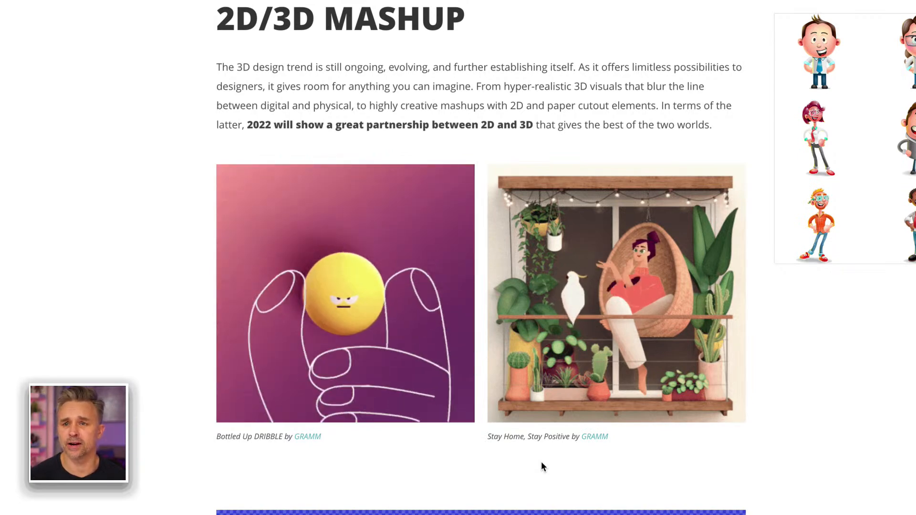
scroll(541, 466, "down", 1)
scroll(541, 466, "down", 15)
scroll(541, 467, "up", 5)
scroll(541, 463, "up", 10)
scroll(541, 463, "down", 5)
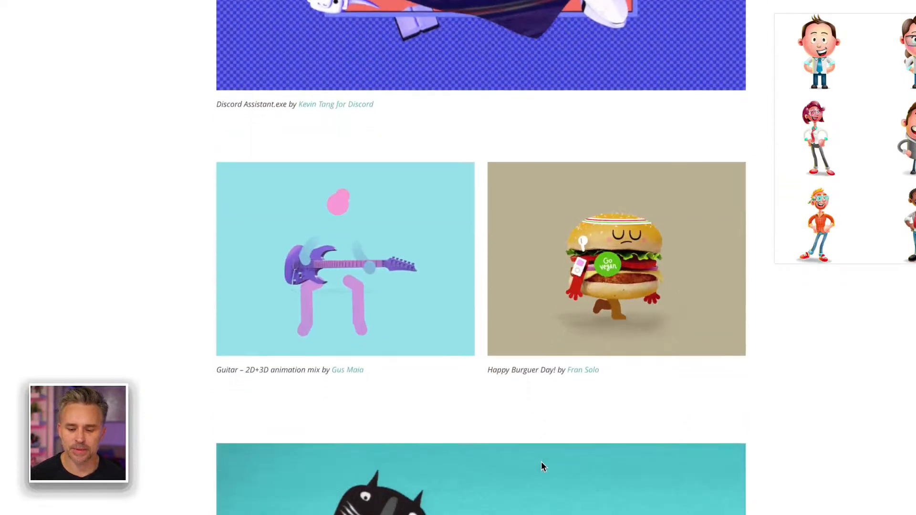
scroll(541, 463, "down", 1)
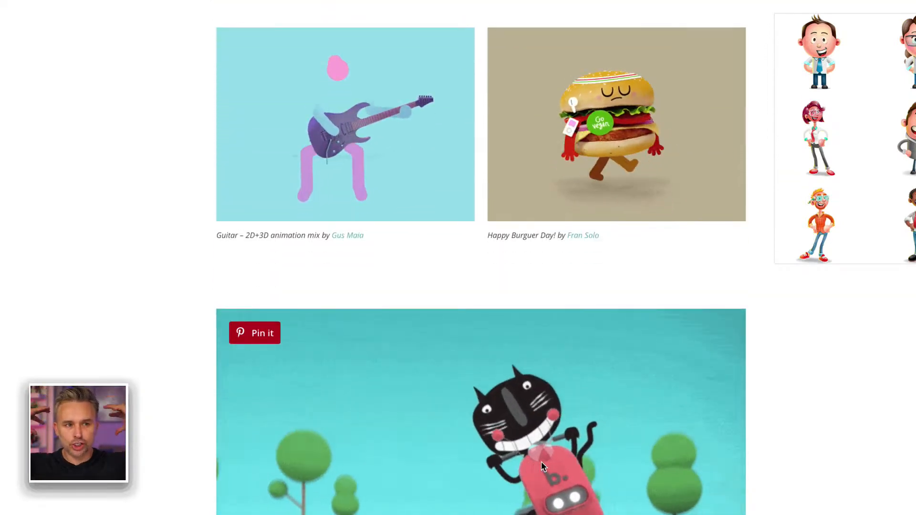
scroll(542, 464, "down", 6)
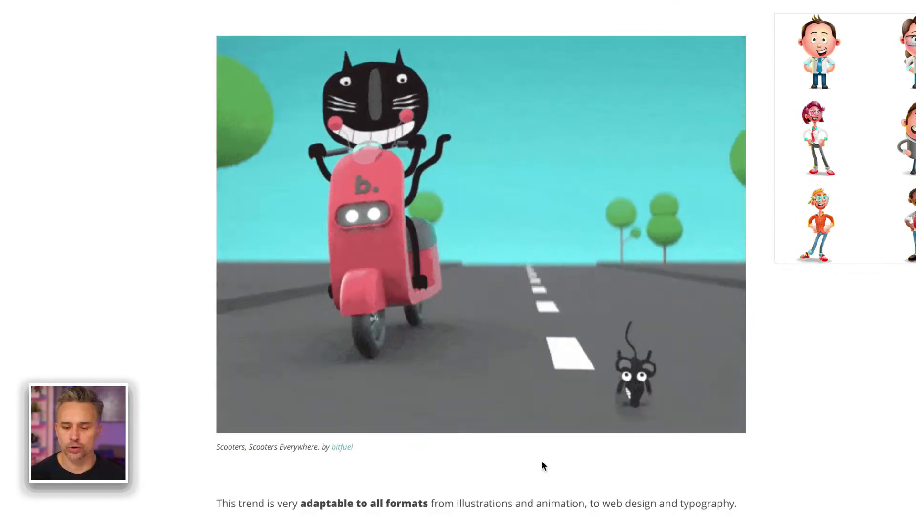
scroll(542, 465, "down", 1)
scroll(543, 465, "down", 9)
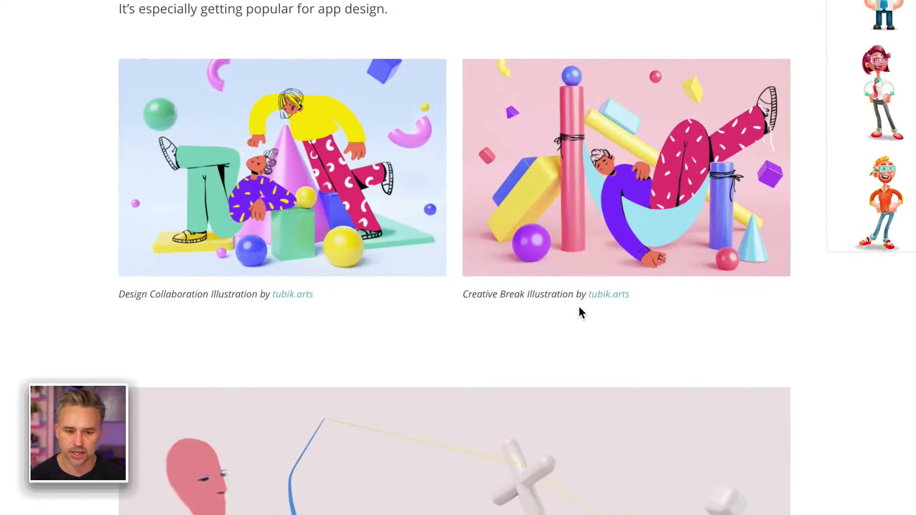
scroll(580, 307, "down", 7)
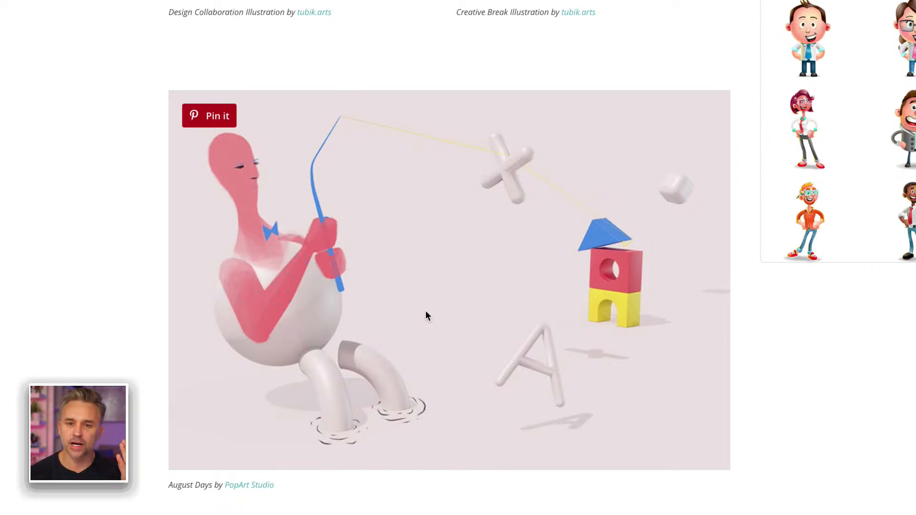
scroll(426, 314, "down", 1)
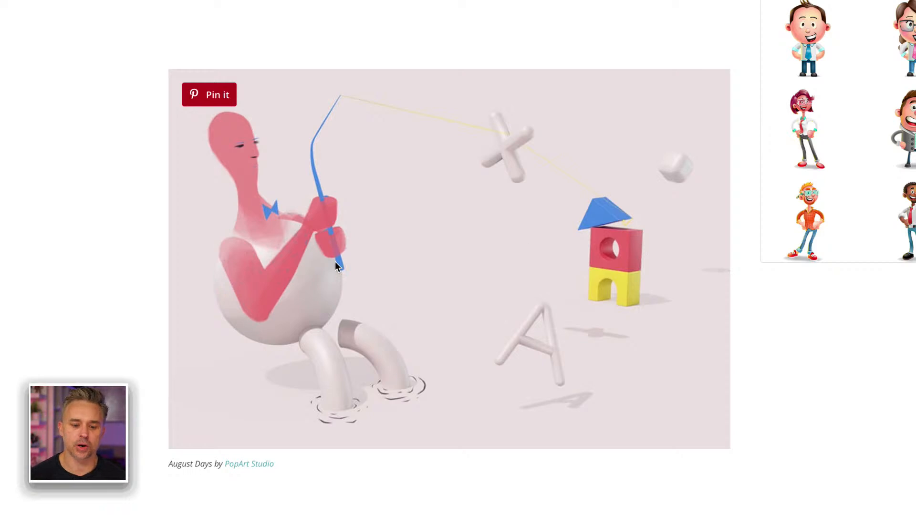
scroll(335, 265, "down", 7)
scroll(343, 287, "down", 2)
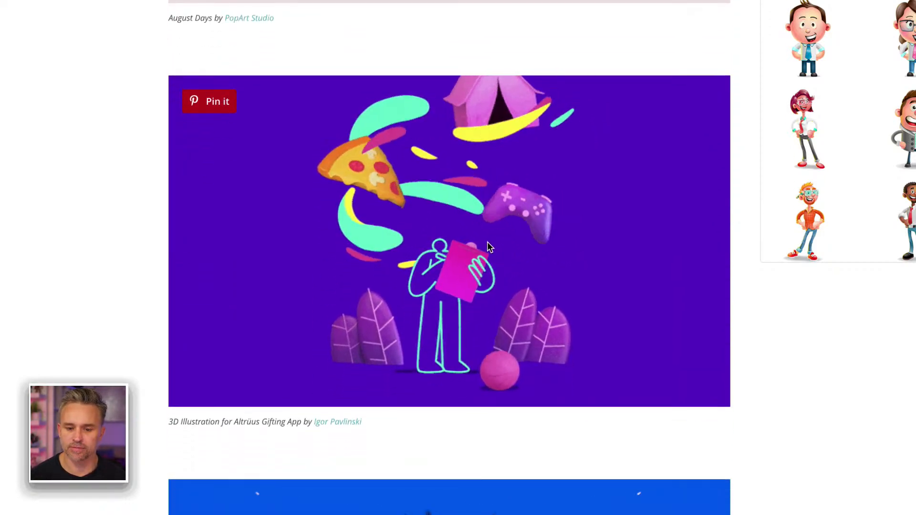
scroll(508, 265, "down", 9)
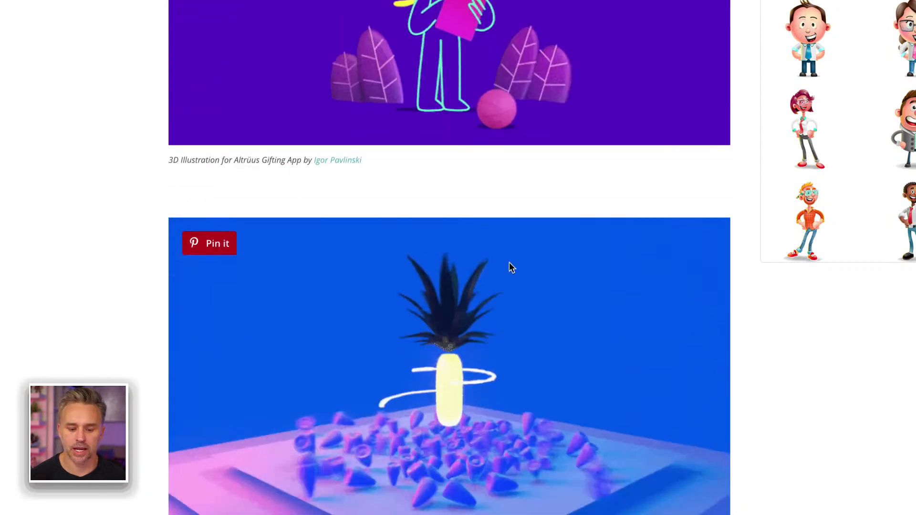
scroll(509, 260, "up", 2)
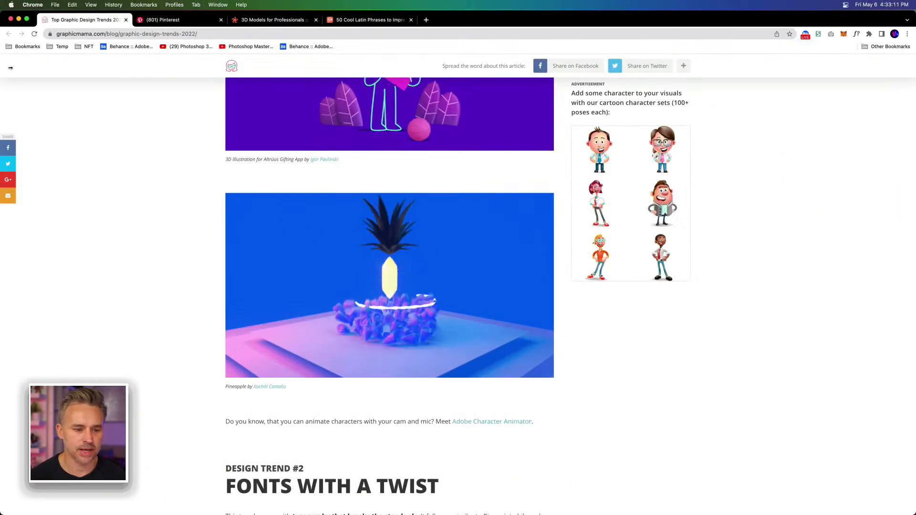
Step: Switch from the browser article to the 2D3D.ai document in Illustrator
left_click(19, 19)
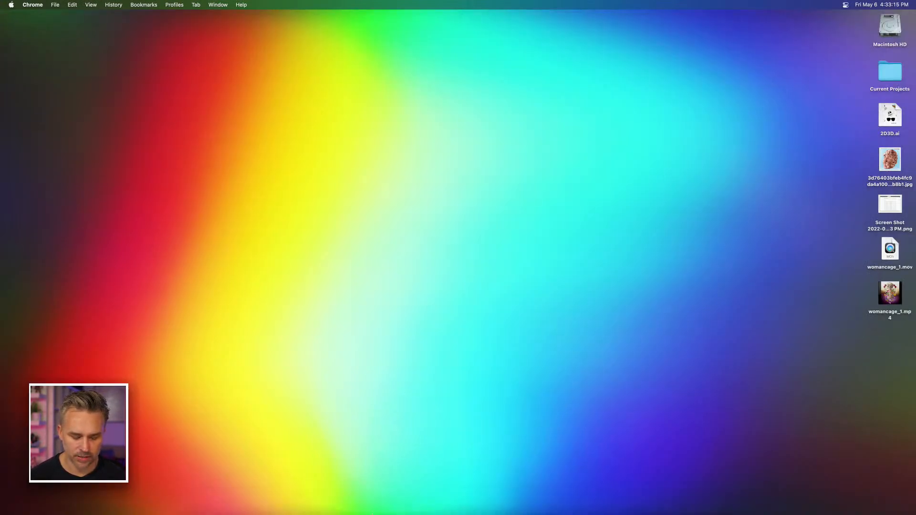
left_click(507, 505)
left_click(265, 34)
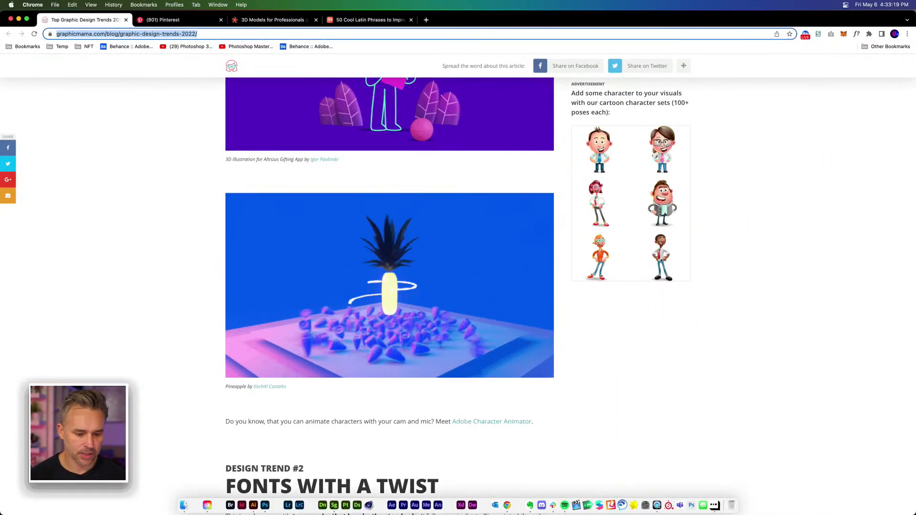
left_click(254, 505)
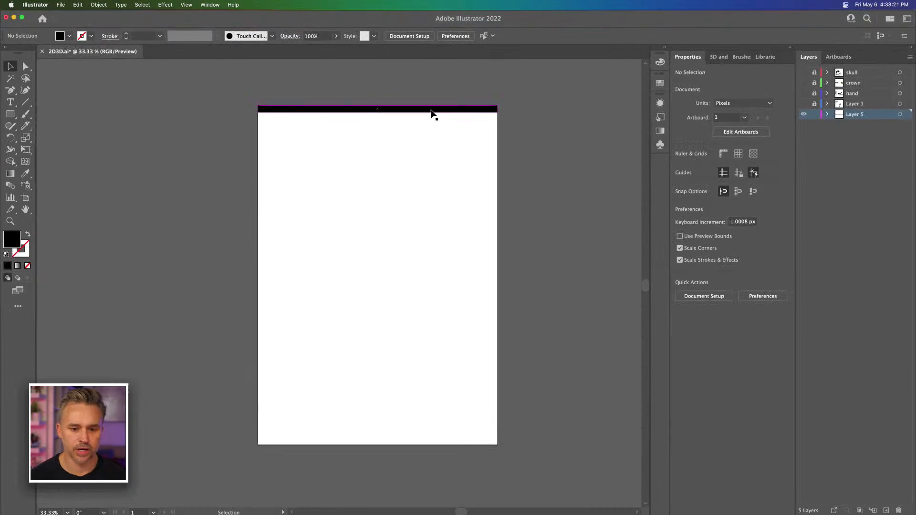
Step: Select the black bar at the top of the artboard and fill it with pale yellow-green E5EAB9
left_click(432, 110)
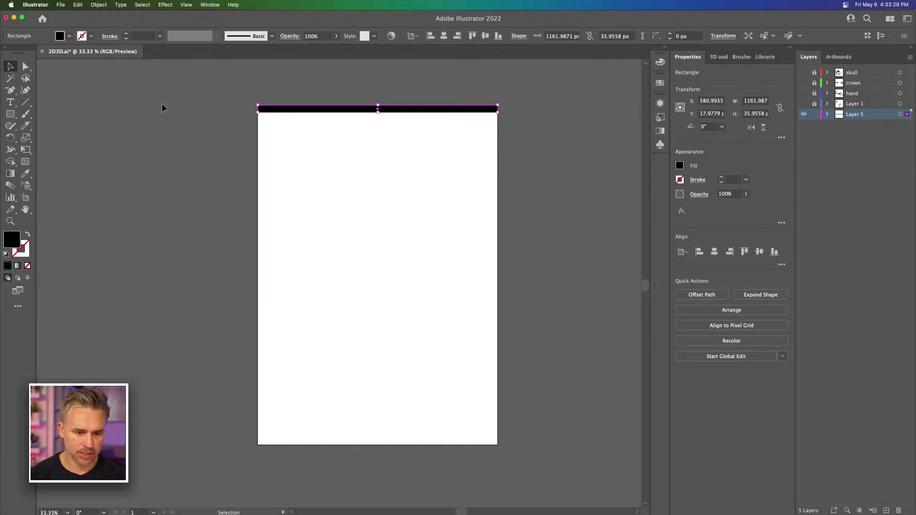
key("super+space")
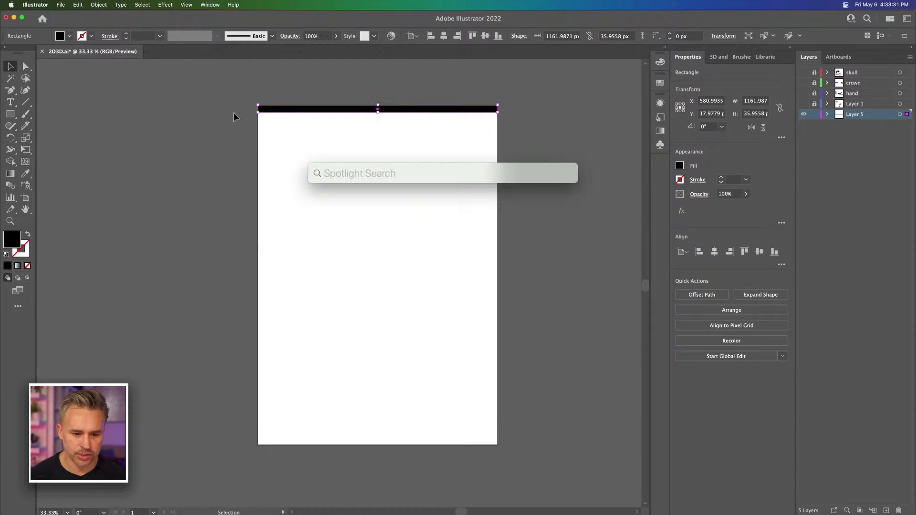
key("Escape")
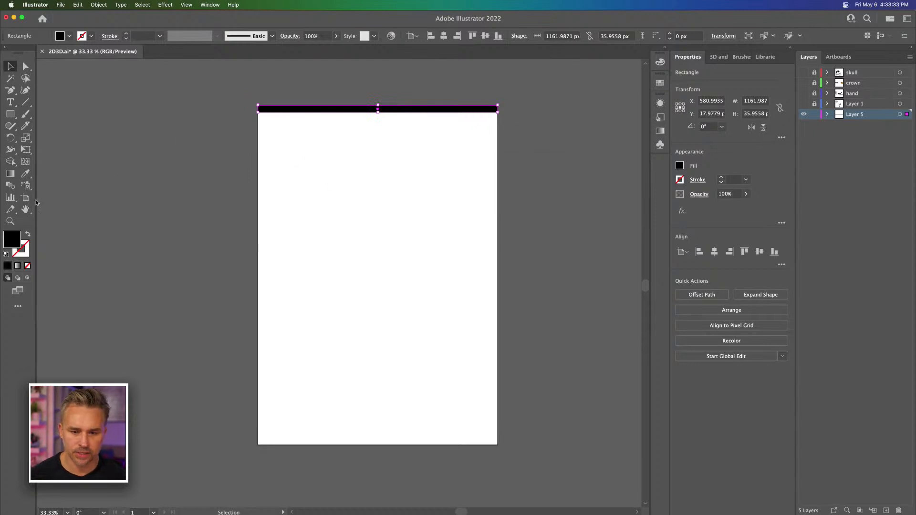
double_click(16, 239)
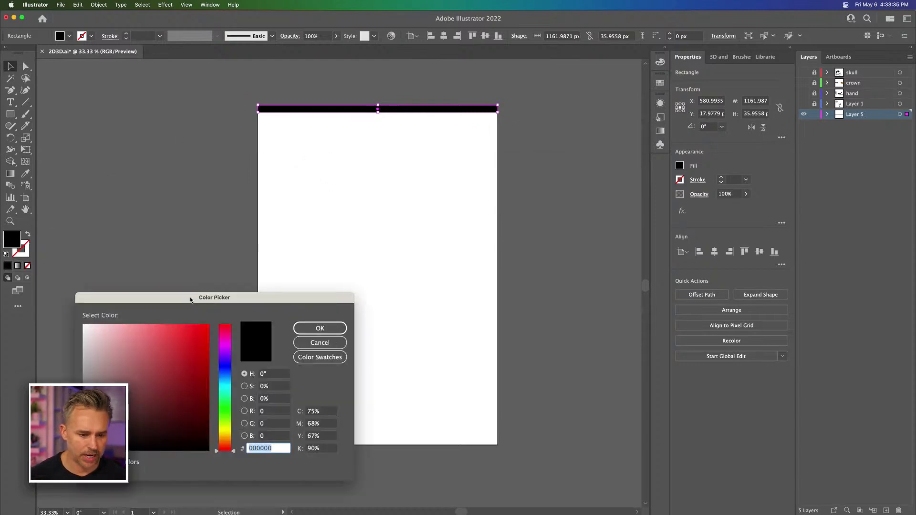
left_click_drag(190, 298, 473, 151)
left_click_drag(391, 188, 392, 187)
left_click_drag(507, 260, 506, 283)
key("Return")
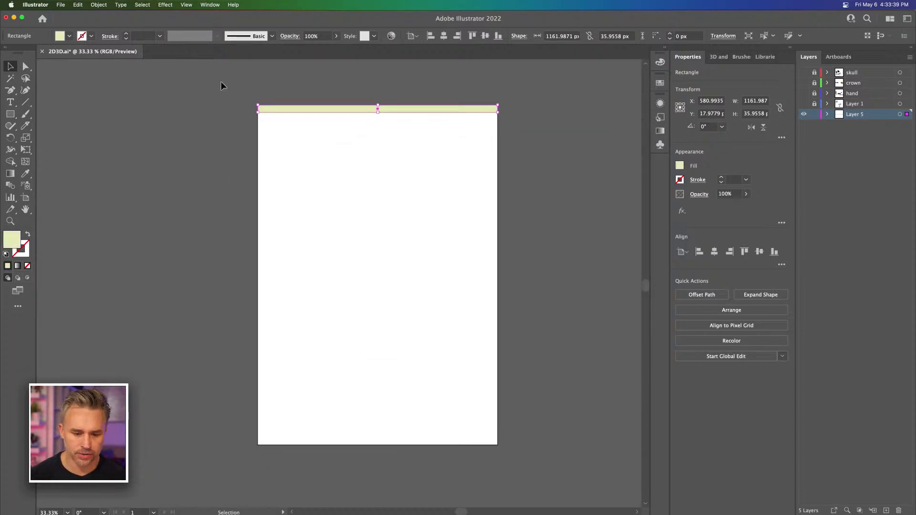
Step: Warm the top bar's fill to cream E8DFBA
key("super+equal")
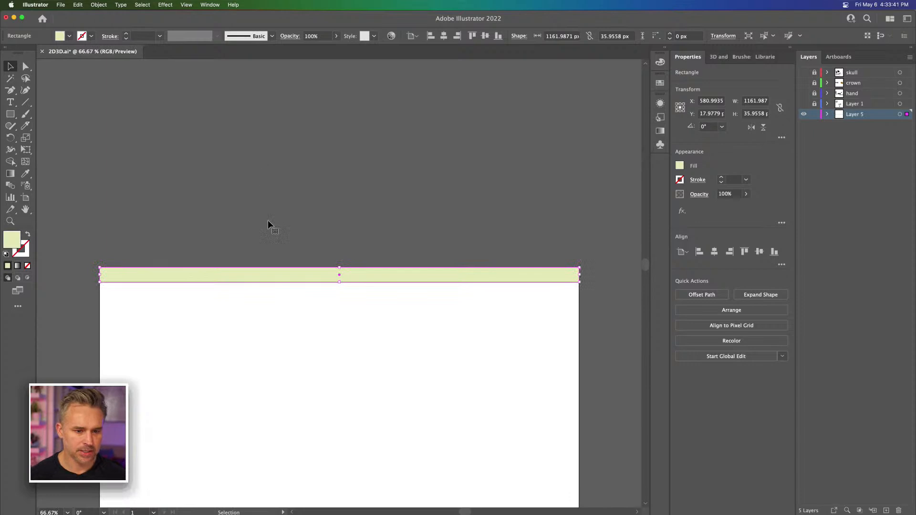
key("space")
left_click_drag(265, 351, 290, 206)
double_click(8, 242)
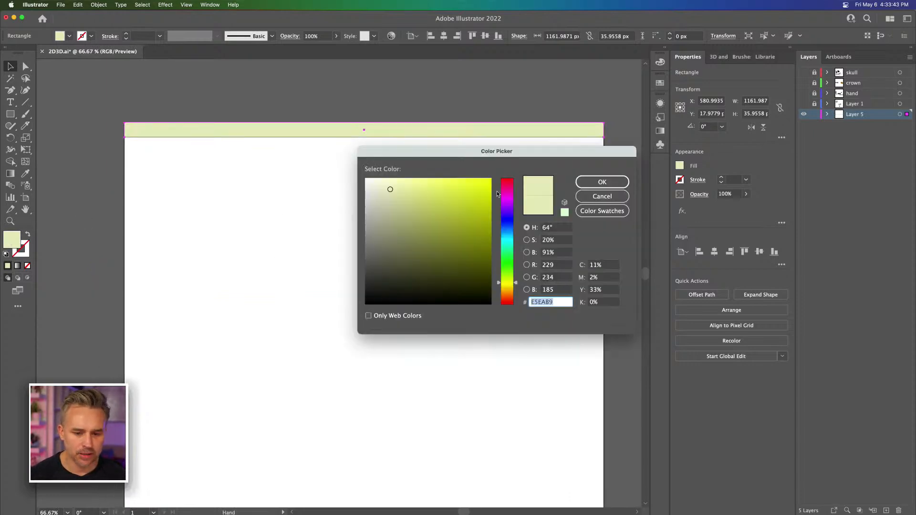
type("E8E2BA")
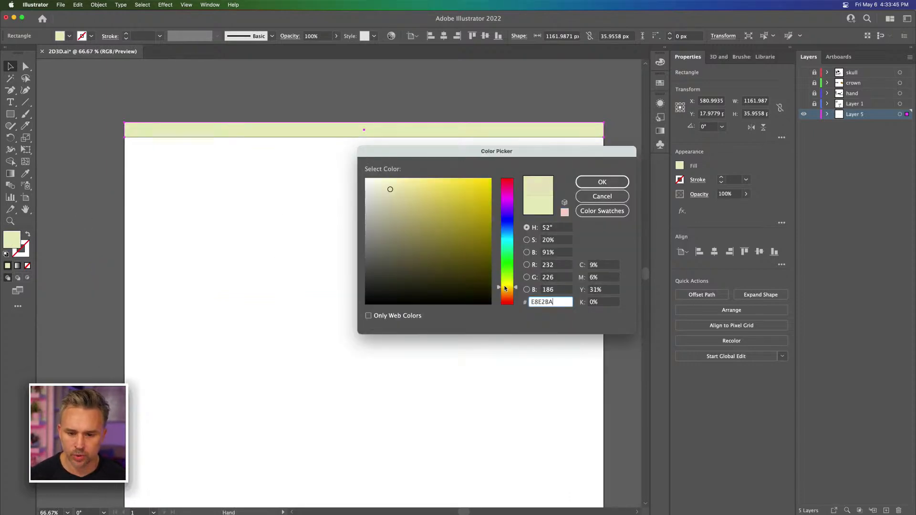
left_click_drag(515, 288, 515, 289)
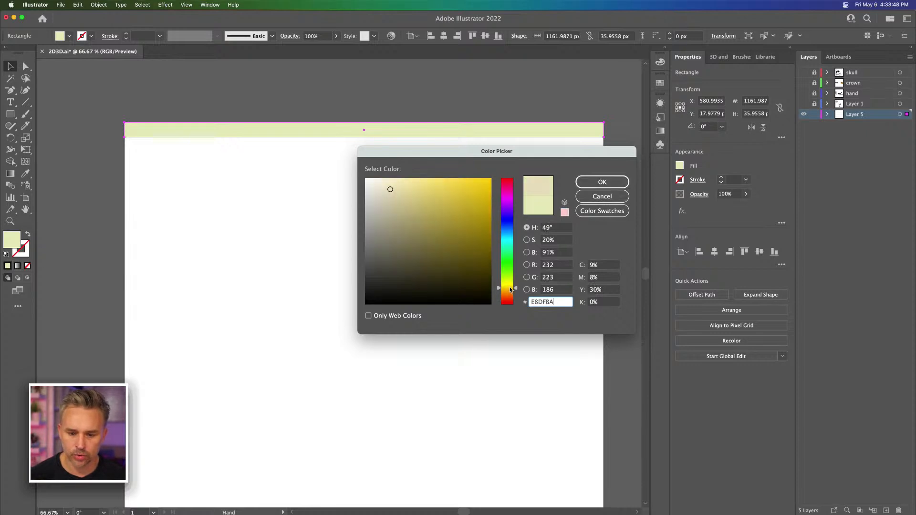
left_click(596, 182)
Step: Duplicate the cream bar directly beneath itself and fill the copy with muted blue 8DBEC9
left_click_drag(164, 128, 164, 144)
double_click(12, 239)
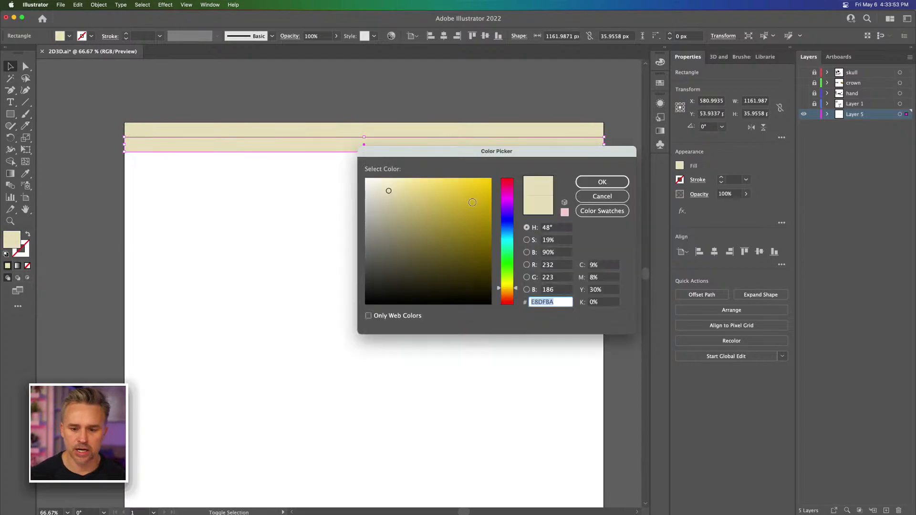
type("E5DDBA")
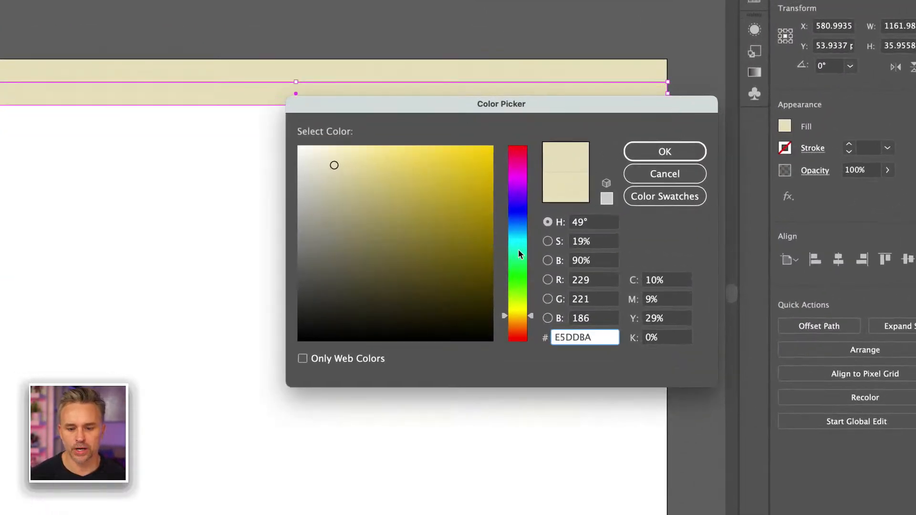
mouse_move(518, 251)
left_mouse_down()
mouse_move(516, 215)
mouse_move(515, 237)
left_mouse_up()
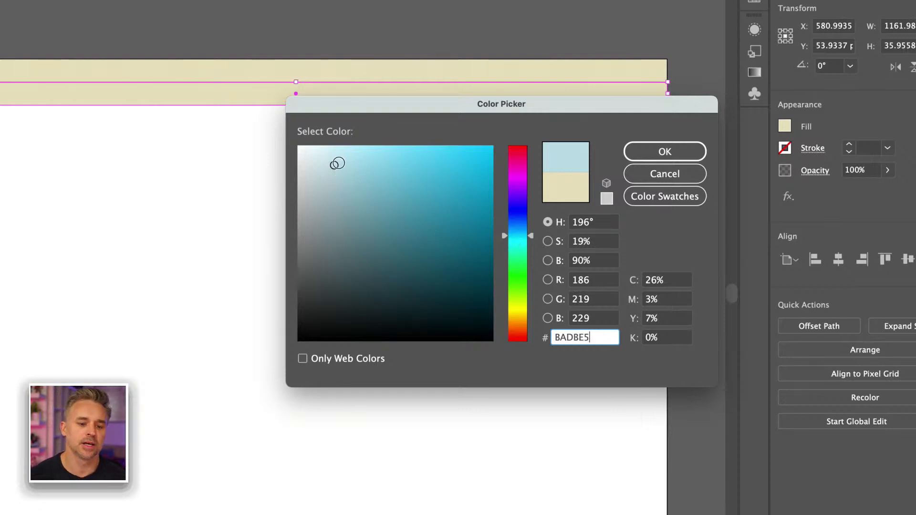
mouse_move(529, 238)
left_mouse_down()
mouse_move(528, 276)
mouse_move(528, 205)
mouse_move(528, 249)
mouse_move(521, 236)
left_mouse_up()
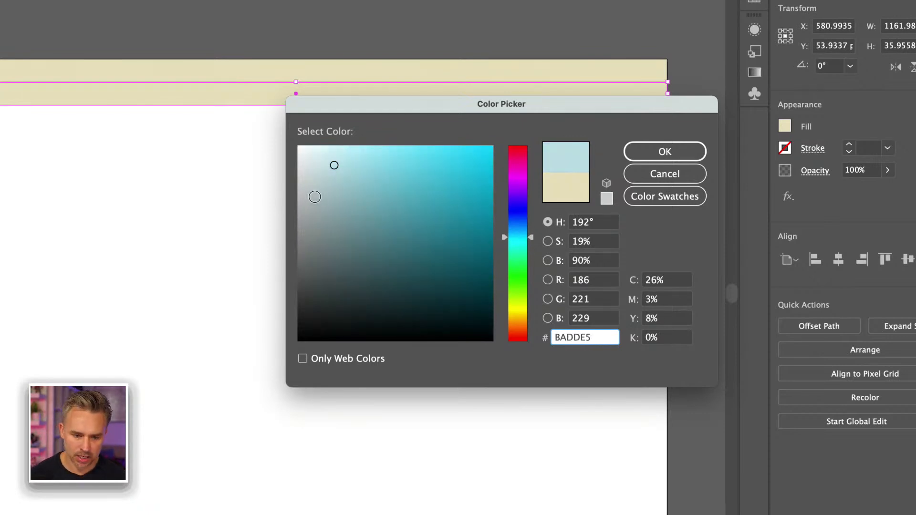
mouse_move(339, 180)
left_mouse_down()
mouse_move(342, 194)
mouse_move(356, 183)
left_mouse_up()
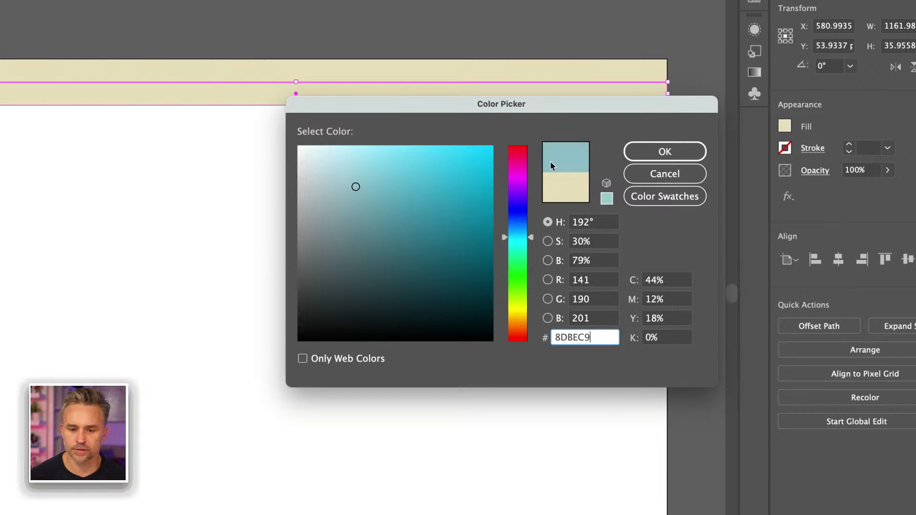
left_click(690, 151)
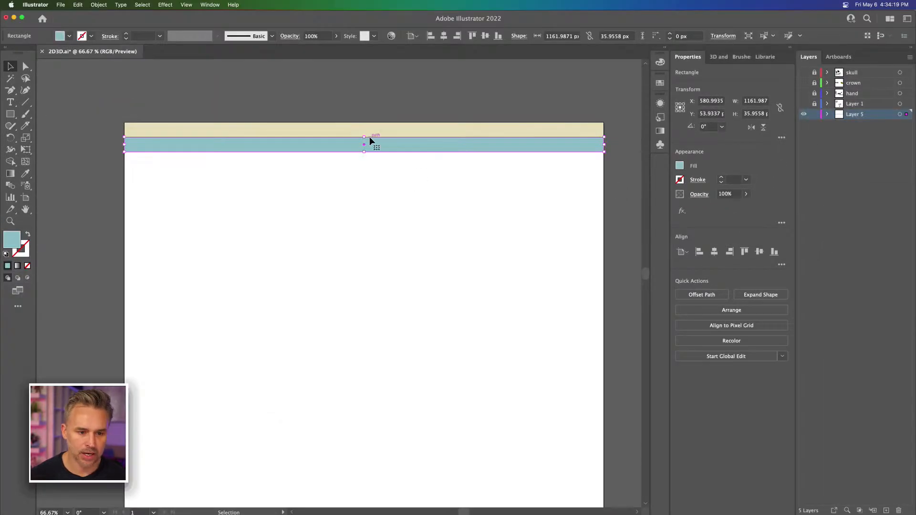
Step: Duplicate the cream and blue bars together directly below, repeating the copy until the stripes run past the artboard's bottom edge
left_click(210, 125, "shift")
left_click_drag(231, 149, 231, 181)
key("super+d")
key("super+d")
key("super+d")
key("super+d")
key("super+d")
key("super+d")
key("super+d")
key("super+d")
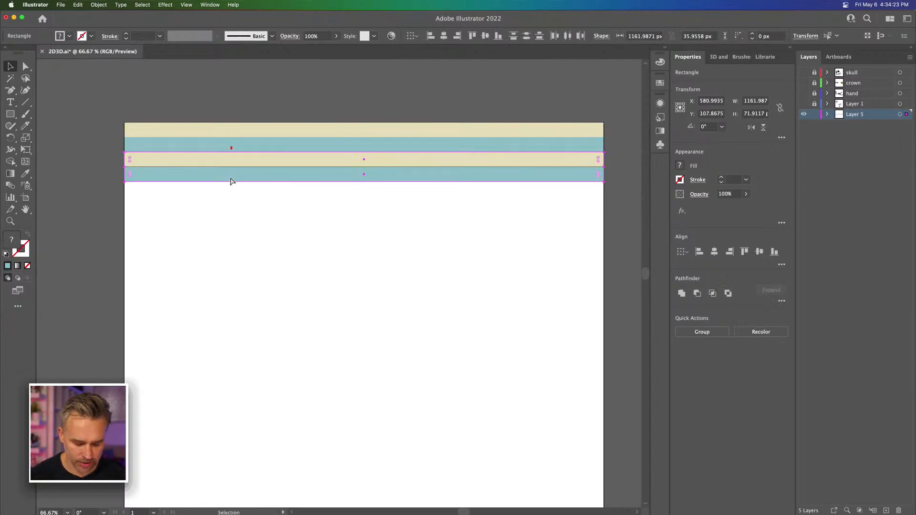
key("super+d")
key("super+d")
key("super+d")
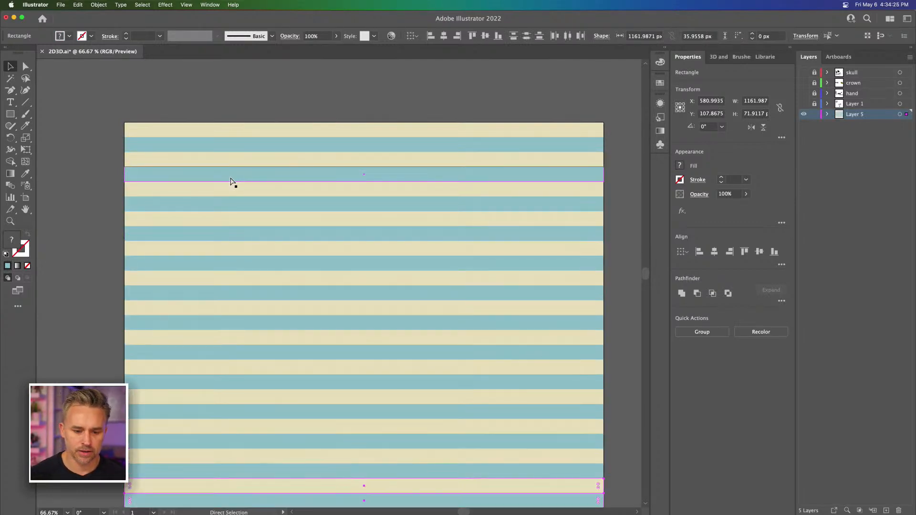
key("super+d")
key("super+d")
key("super+d")
key("super+d")
key("super+d")
key("super+d")
key("super+d")
key("super+d")
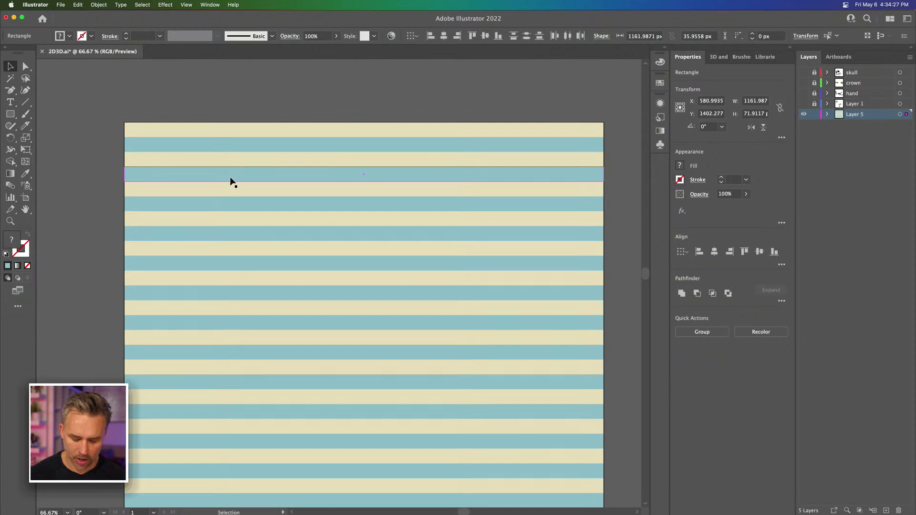
key("super+minus")
key("super+minus")
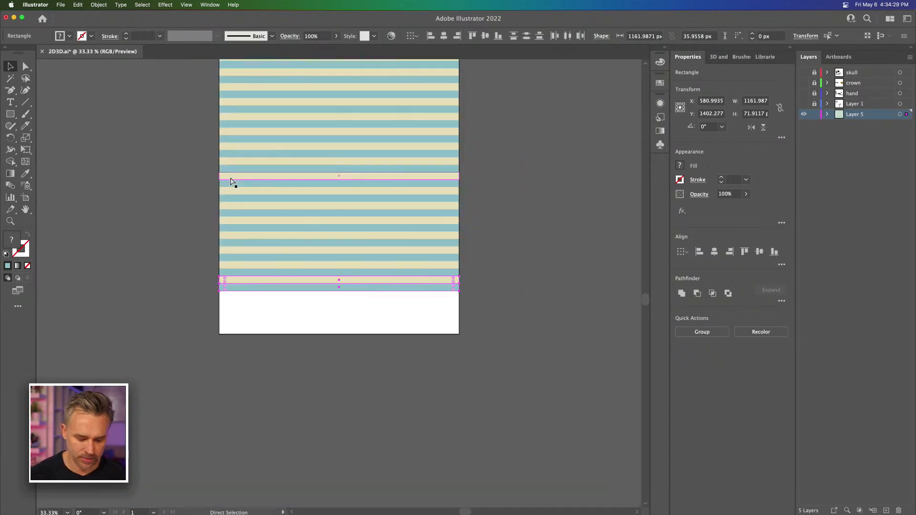
key("super+d")
key("super+d")
key("super+d")
key("super+d")
key("super+d")
key("super+d")
key("super+d")
key("super+d")
Step: Compress all stripes vertically to a height of about 1648 px, ending at the artboard's bottom edge, and duplicate Layer 5
key("super+a")
key("v")
left_click_drag(338, 411, 337, 335)
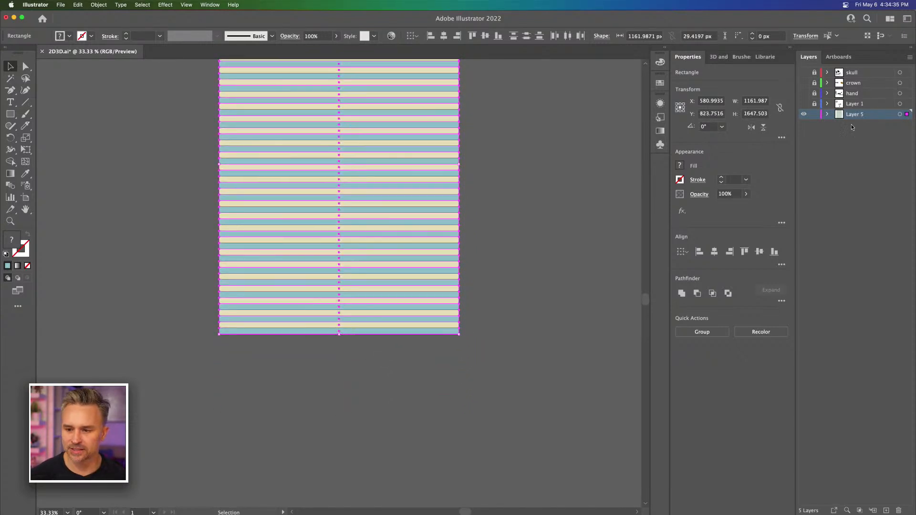
left_click_drag(855, 120, 886, 510)
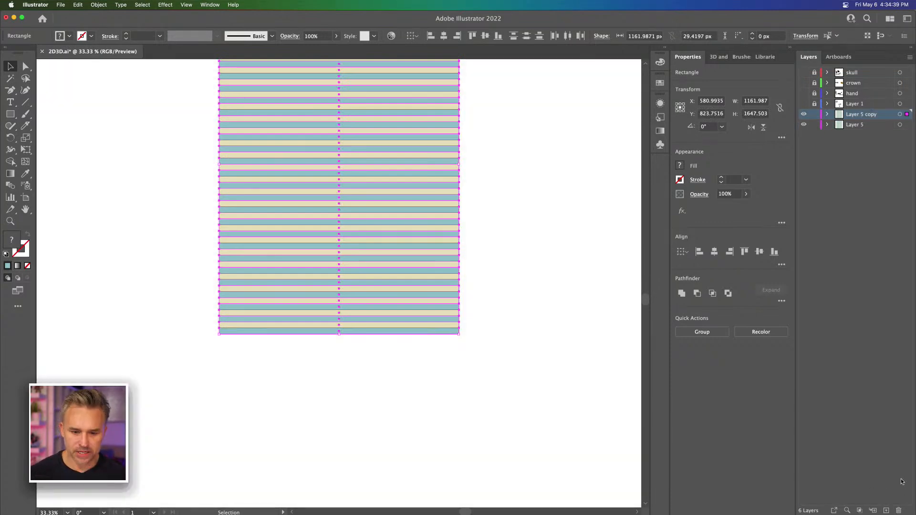
Step: Deselect the duplicated stripes and enlarge the Warp tool's round brush
key("space")
left_click_drag(304, 188, 366, 176)
key("super+equal")
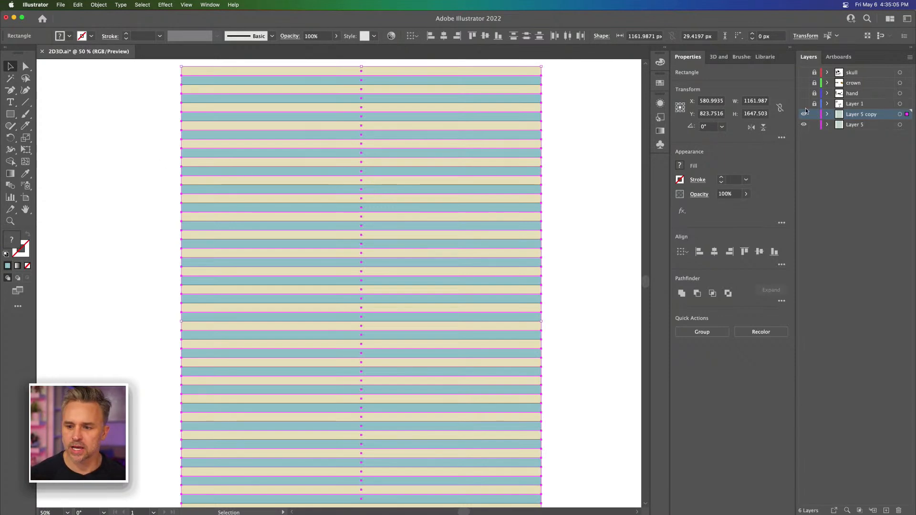
left_click(804, 115)
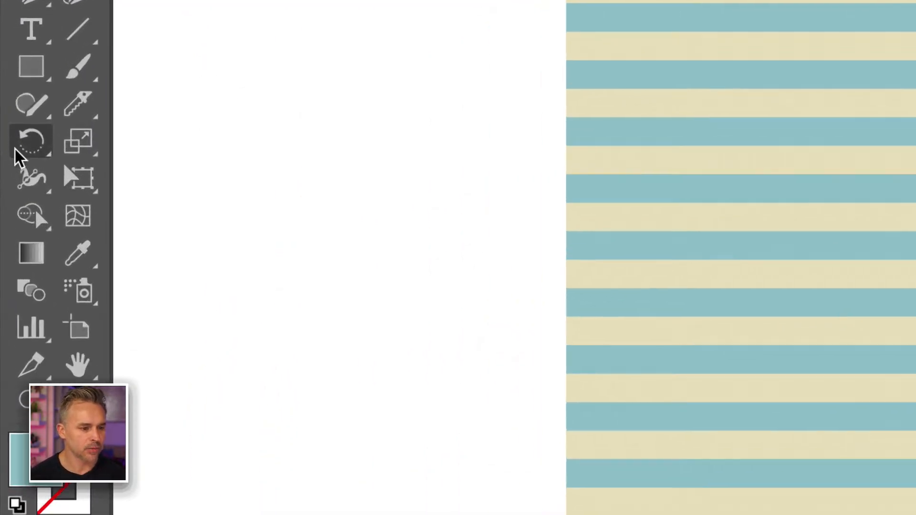
left_click(30, 219)
left_click(22, 173)
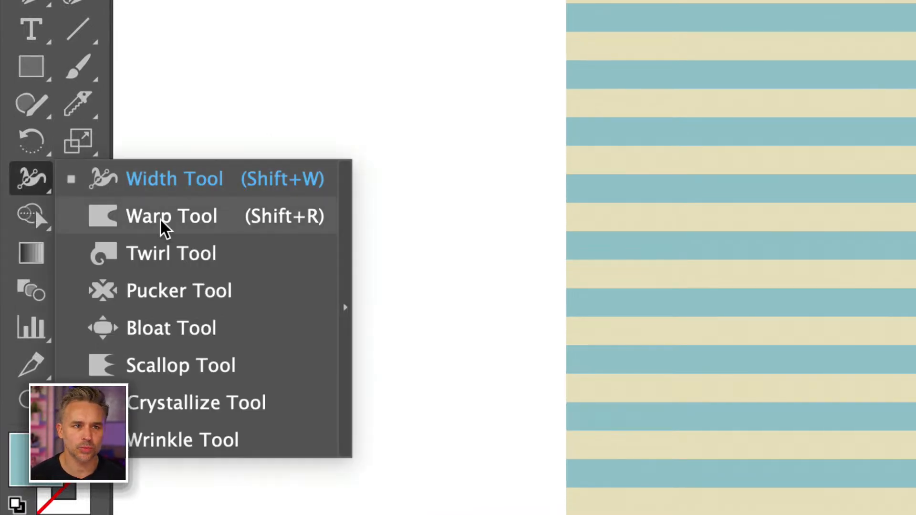
left_click(160, 218)
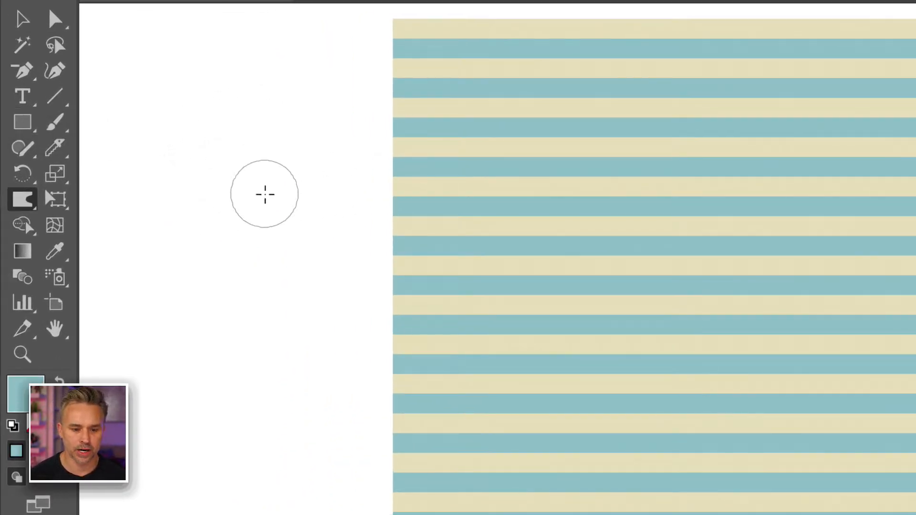
mouse_move(263, 194)
left_mouse_down()
mouse_move(280, 210)
mouse_move(300, 143)
mouse_move(371, 175)
mouse_move(284, 182)
mouse_move(316, 139)
mouse_move(295, 182)
mouse_move(248, 145)
mouse_move(302, 149)
mouse_move(284, 194)
mouse_move(302, 195)
mouse_move(282, 151)
mouse_move(305, 147)
mouse_move(325, 199)
mouse_move(266, 129)
mouse_move(294, 156)
mouse_move(293, 143)
mouse_move(288, 161)
mouse_move(262, 176)
mouse_move(283, 189)
mouse_move(248, 162)
mouse_move(271, 207)
mouse_move(272, 174)
mouse_move(262, 194)
mouse_move(292, 154)
left_mouse_up()
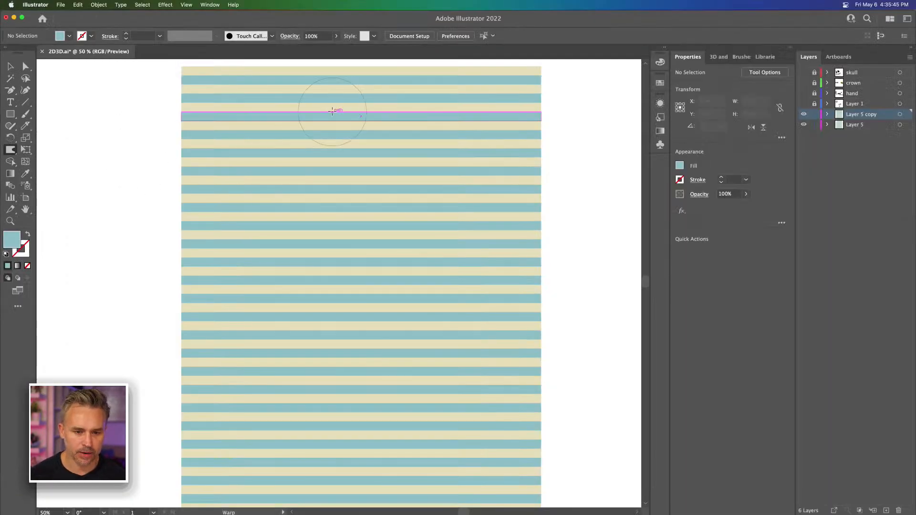
Step: Warp the stripes into a dip near the artwork's upper edge and a peak around its middle
key("super+minus")
mouse_move(333, 166)
left_mouse_down()
mouse_move(352, 114)
mouse_move(443, 255)
left_mouse_up()
left_click_drag(384, 294, 401, 255)
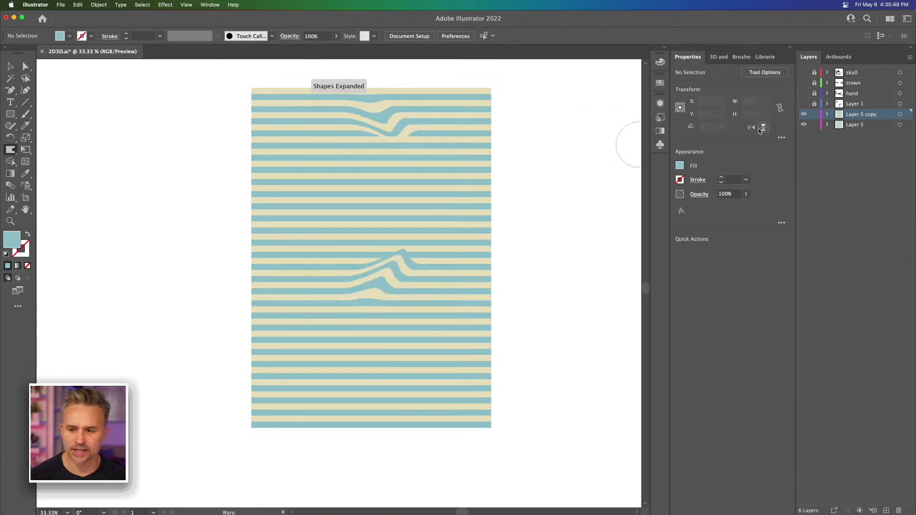
Step: Lock Layer 5, select all stripes of Layer 5 copy with their edges hidden, and warp them diagonally across the artwork
left_click(813, 125)
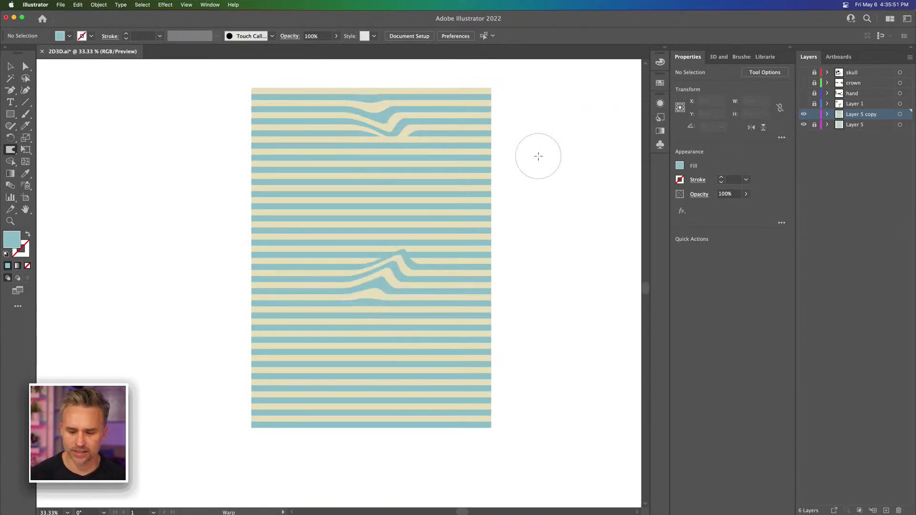
key("super+a")
left_click_drag(306, 114, 385, 347)
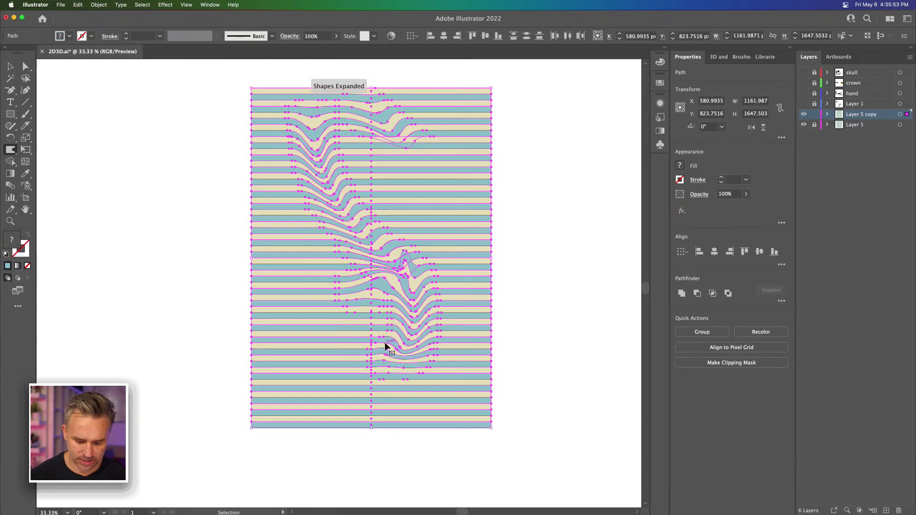
key("super+h")
mouse_move(379, 190)
left_mouse_down()
mouse_move(341, 352)
mouse_move(279, 250)
left_mouse_up()
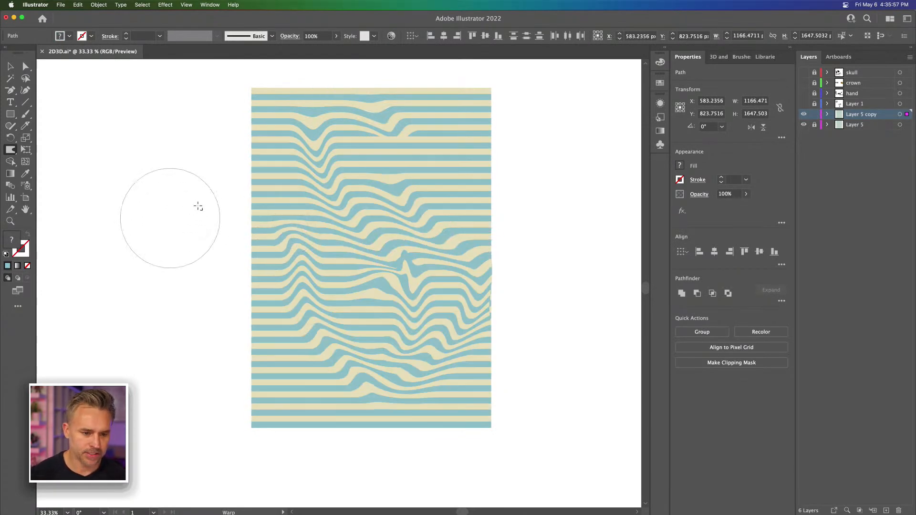
Step: Keep warping the stripes across the whole artwork, pulling waves outward beyond the side, upper and lower edges
mouse_move(322, 252)
left_mouse_down()
mouse_move(273, 404)
mouse_move(174, 371)
left_mouse_up()
left_click_drag(284, 229, 115, 147)
left_click_drag(389, 188, 504, 163)
left_click_drag(436, 213, 510, 248)
mouse_move(431, 343)
left_mouse_down()
mouse_move(480, 404)
mouse_move(515, 426)
left_mouse_up()
left_click_drag(408, 374, 272, 443)
mouse_move(360, 276)
left_mouse_down()
mouse_move(345, 222)
mouse_move(405, 206)
left_mouse_up()
mouse_move(350, 167)
left_mouse_down()
mouse_move(300, 171)
mouse_move(212, 102)
mouse_move(199, 124)
left_mouse_up()
left_click_drag(368, 139, 182, 141)
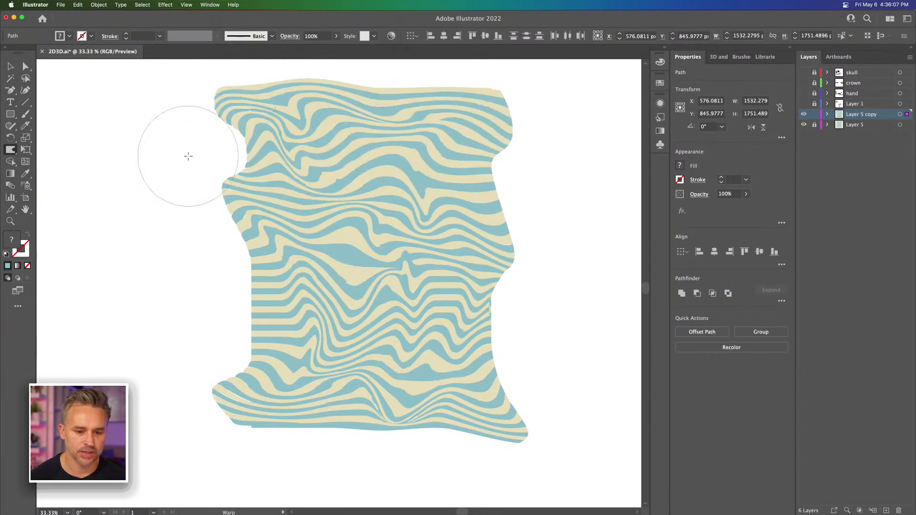
Step: Undo the last warp stroke that bulges the stripes' upper-left corner
left_click(240, 150)
key("v")
key("super+z")
left_click(201, 155)
left_click(382, 184)
key("super+equal")
mouse_move(321, 184)
left_mouse_down()
mouse_move(385, 222)
mouse_move(382, 184)
mouse_move(220, 112)
mouse_move(171, 103)
left_mouse_up()
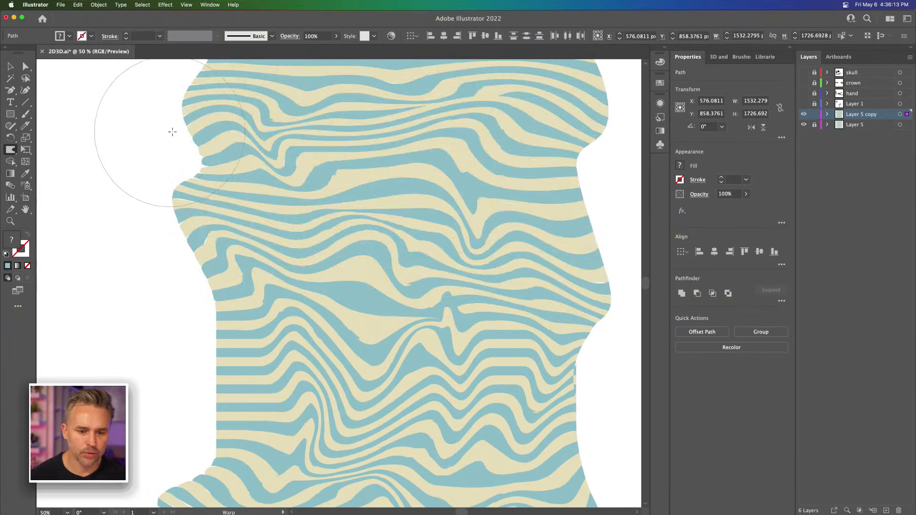
Step: Try pinching the stripes near the middle with the Pucker tool, and undo the stroke
left_click(6, 150)
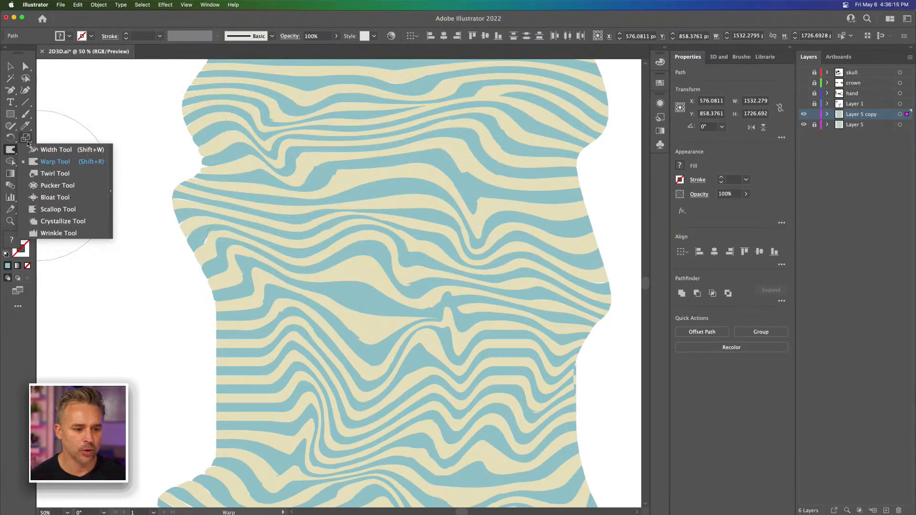
left_click(48, 187)
left_click_drag(357, 229, 357, 205)
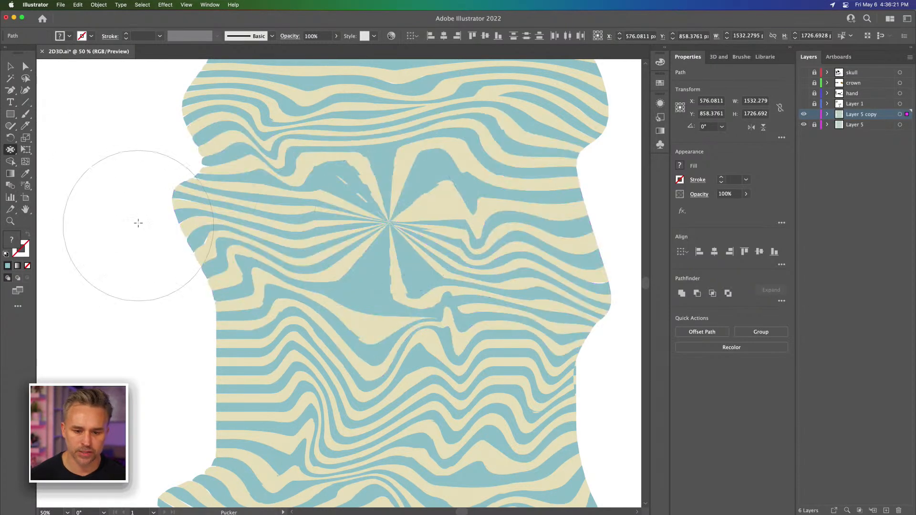
key("super+z")
Step: Set the Pucker tool's intensity to 20%, try pinching the stripes near the middle, and undo it
double_click(10, 149)
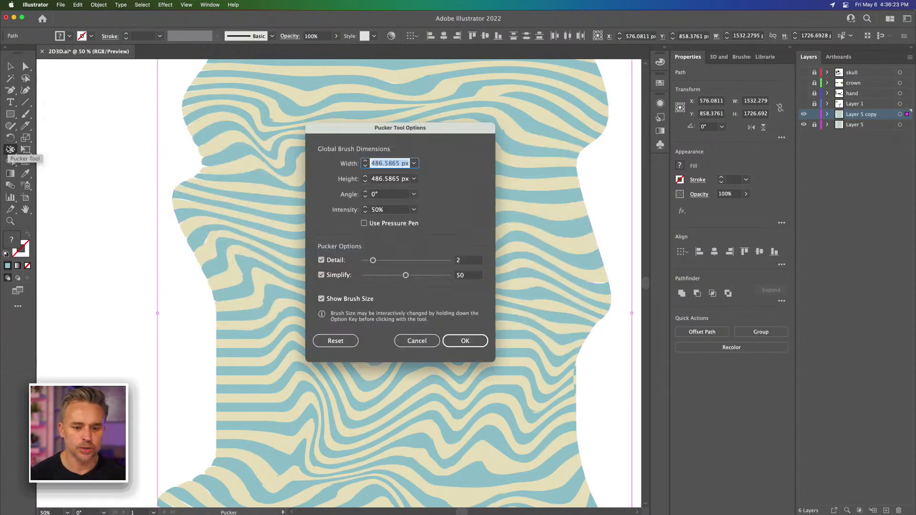
left_click(387, 210)
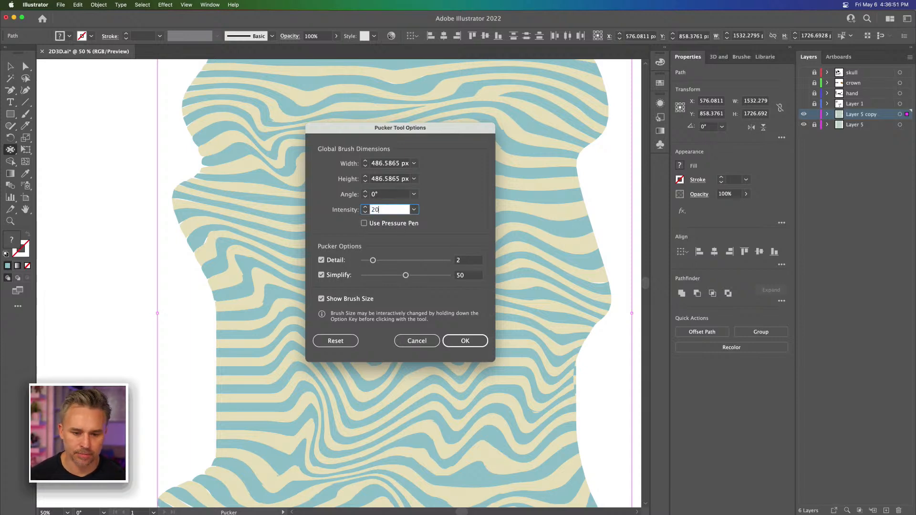
key("Return")
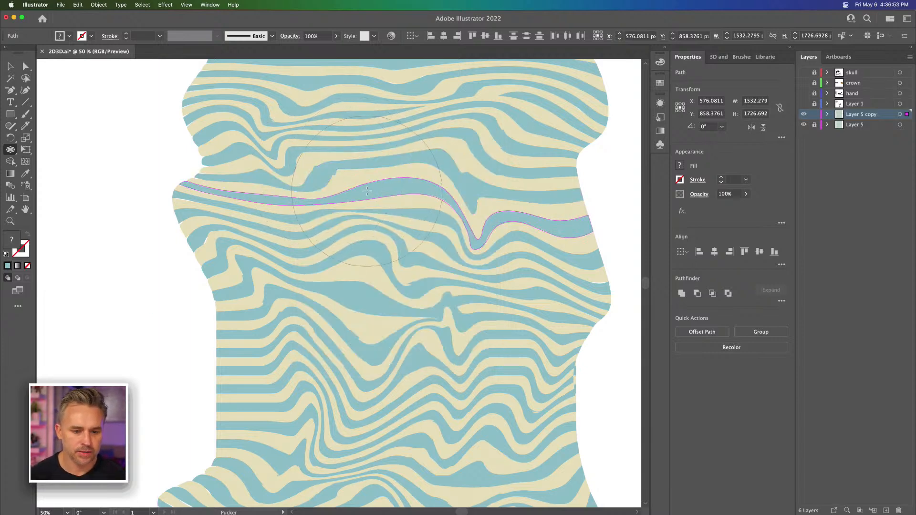
left_click_drag(402, 231, 402, 231)
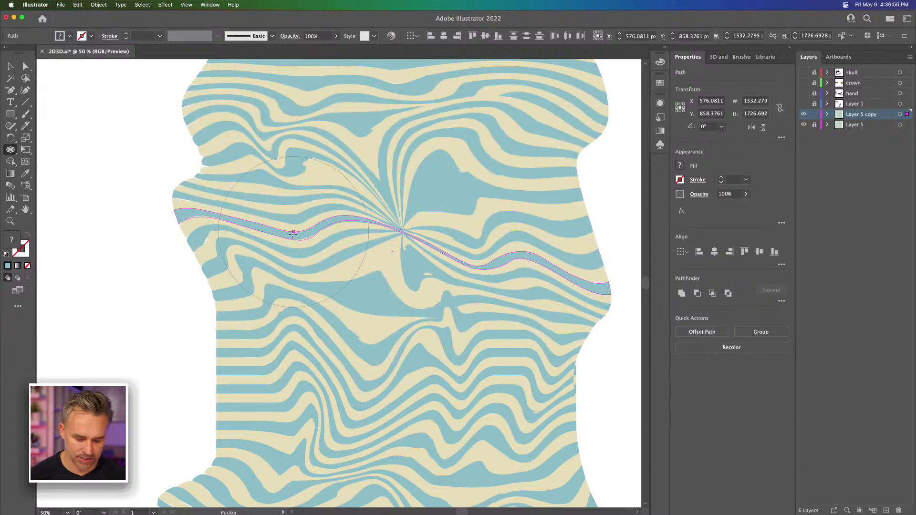
key("super+z")
key("super+z")
Step: Set the Pucker tool's intensity to 10%
double_click(10, 150)
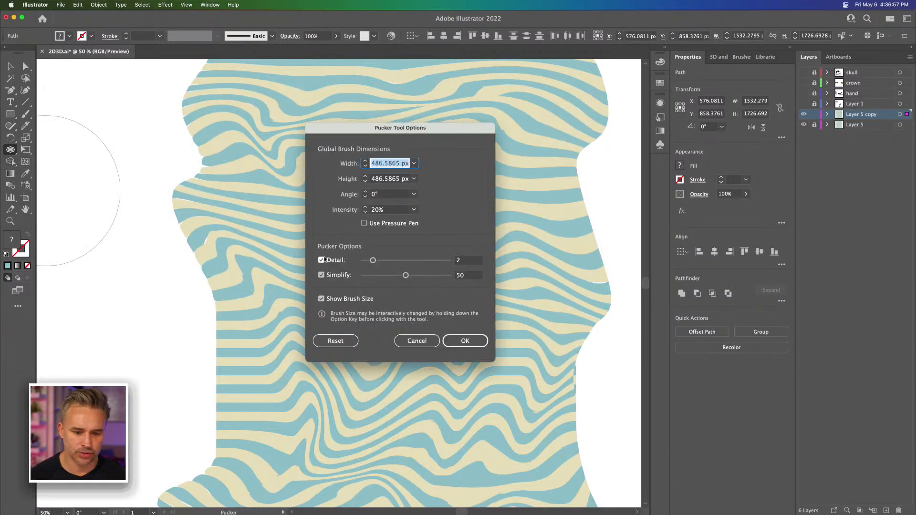
left_click_drag(394, 209, 324, 202)
type("10")
key("Return")
Step: Try gentler puckers in the middle of the stripes and to the right of it, undoing each one
left_click(404, 236)
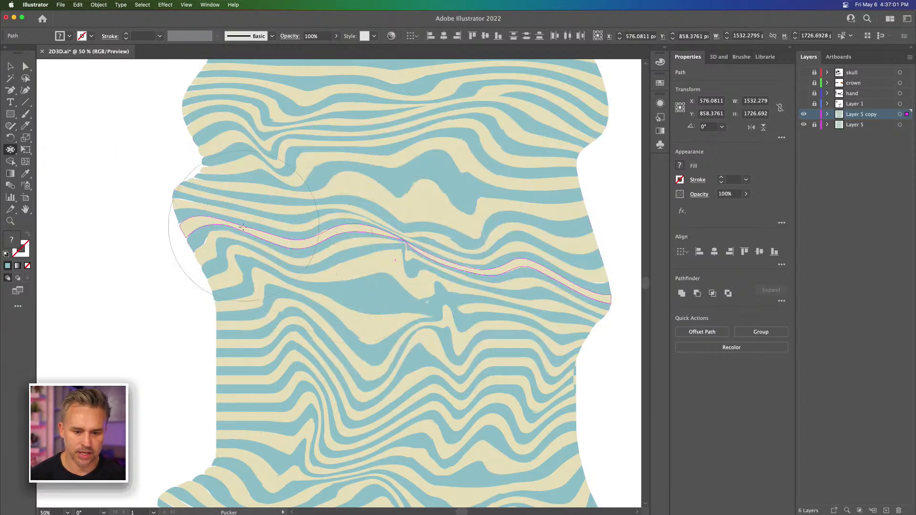
key("super+z")
left_click(480, 261)
key("super+z")
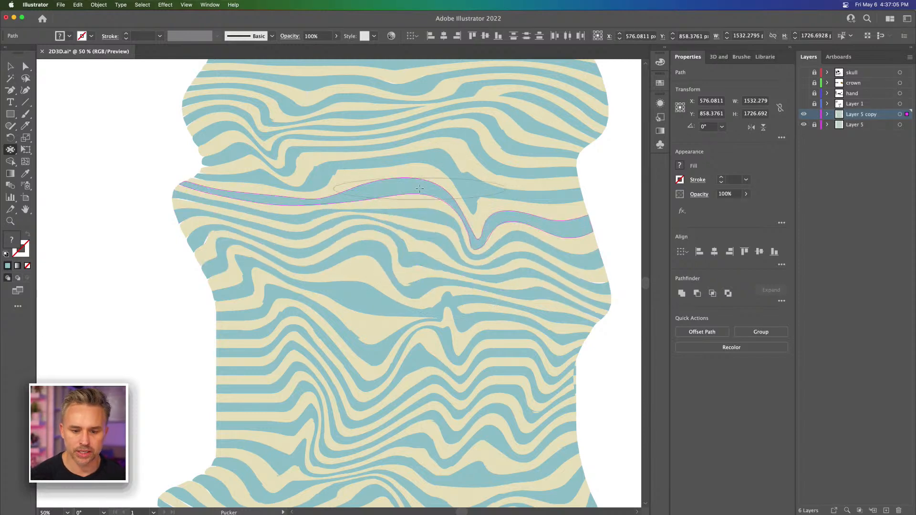
Step: Reshape the Pucker tool's brush into an oval about 374 px wide and 327 px high
mouse_move(127, 220)
left_mouse_down()
mouse_move(129, 265)
mouse_move(142, 271)
mouse_move(135, 293)
mouse_move(148, 205)
mouse_move(121, 141)
mouse_move(133, 146)
mouse_move(121, 159)
mouse_move(171, 215)
mouse_move(92, 180)
mouse_move(106, 170)
mouse_move(98, 181)
left_mouse_up()
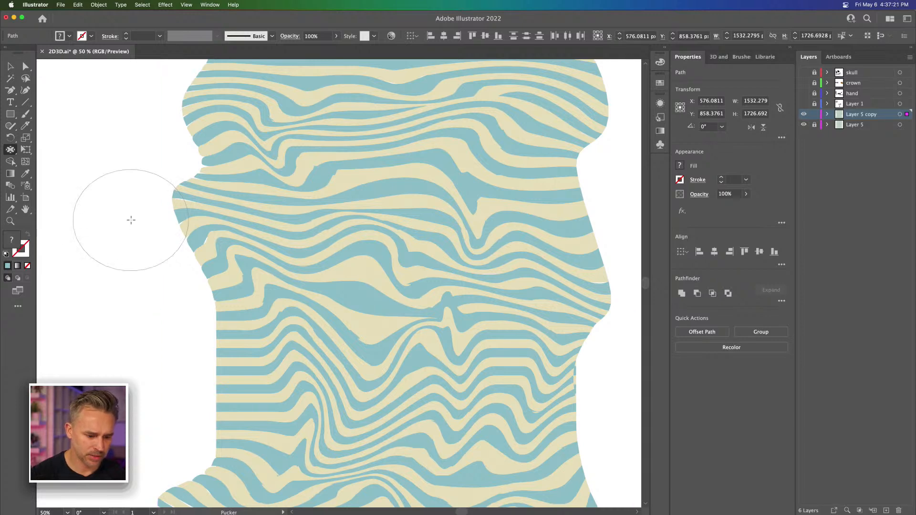
right_click(258, 211)
left_click(187, 221)
mouse_move(307, 179)
left_mouse_down()
mouse_move(318, 205)
mouse_move(336, 296)
left_mouse_up()
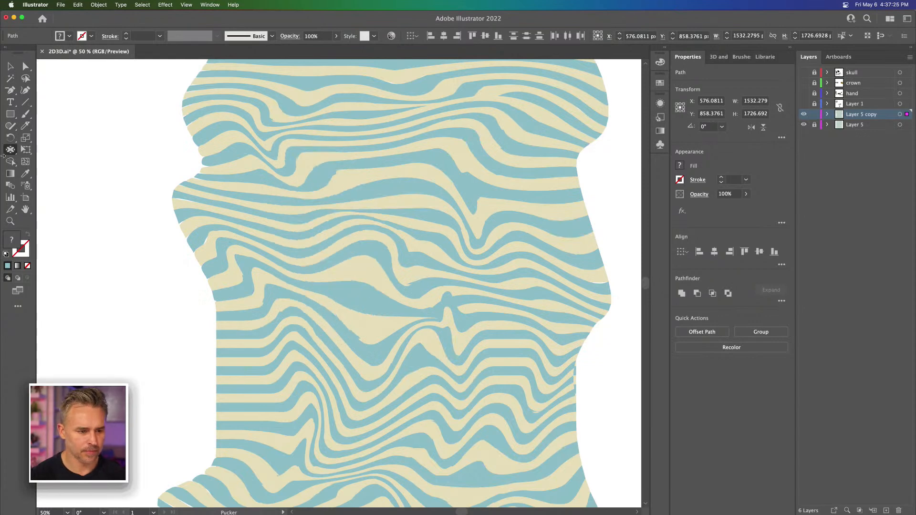
Step: Bulge the left part of the stripes with the Bloat tool, undoing the trial bulge right of the middle
left_click_drag(8, 151, 60, 201)
left_click_drag(472, 260, 467, 268)
key("v")
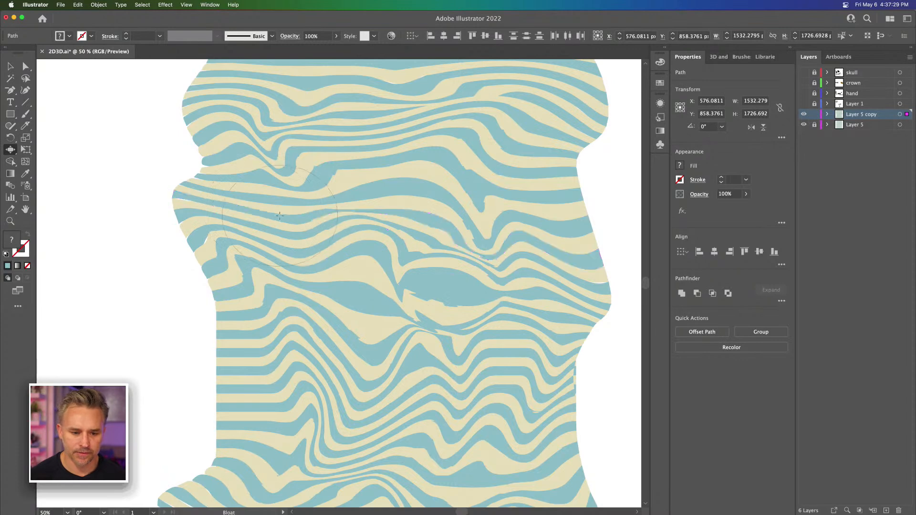
left_click_drag(280, 229, 275, 244)
key("super+z")
key("super+z")
key("super+z")
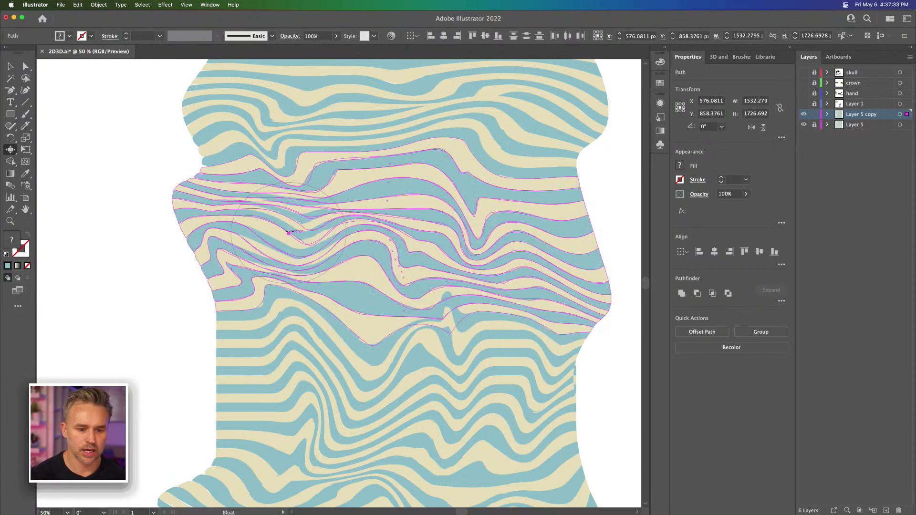
key("super+z")
key("super+z")
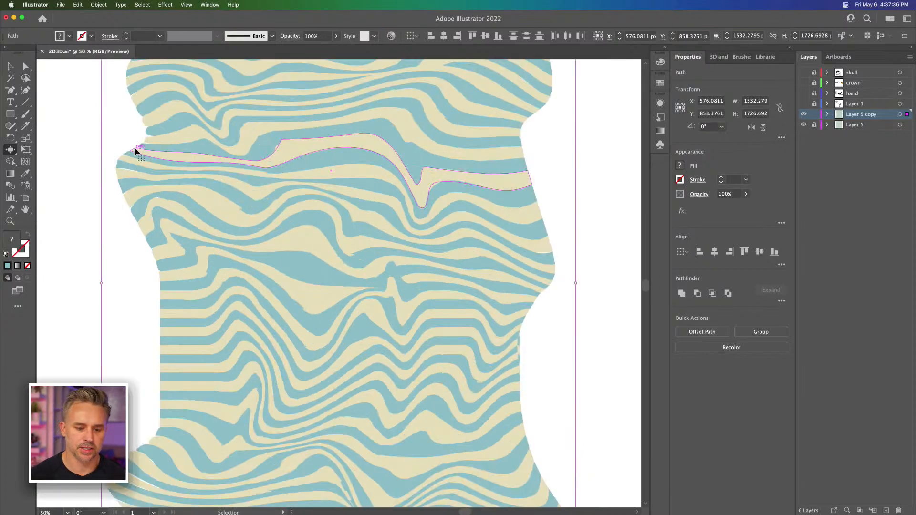
key("super+equal")
left_click_drag(220, 178, 298, 205)
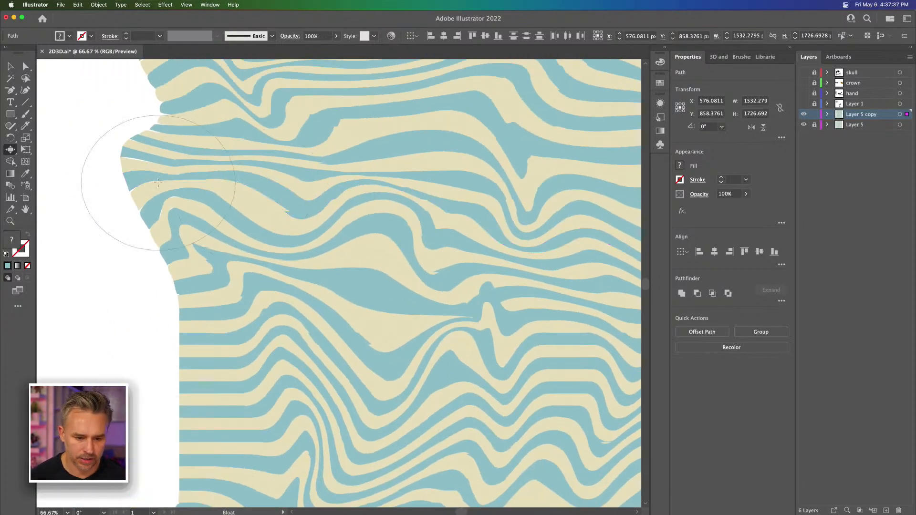
Step: Examine the Bloat tool's brush dimensions, intensity, detail and simplify options
double_click(10, 149)
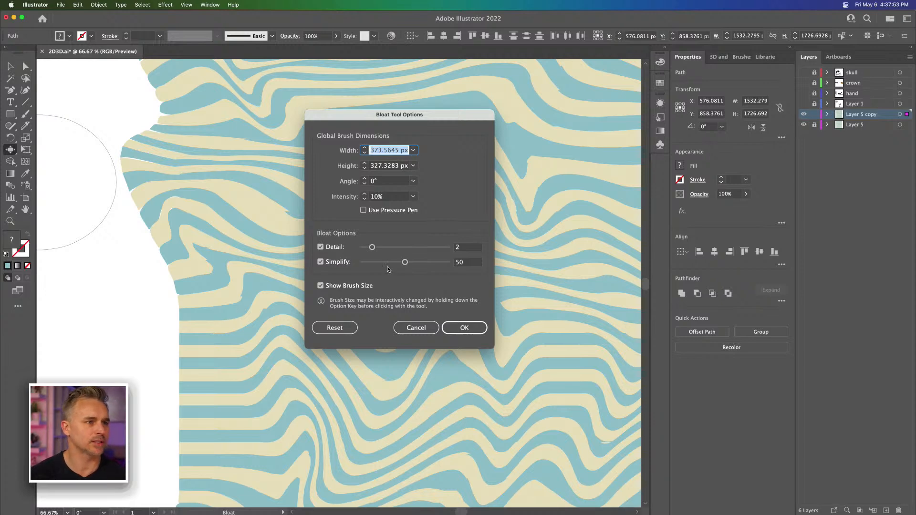
left_click(444, 333)
Step: Deselect the warped stripes, lock Layer 5 copy and add a new layer above it
key("v")
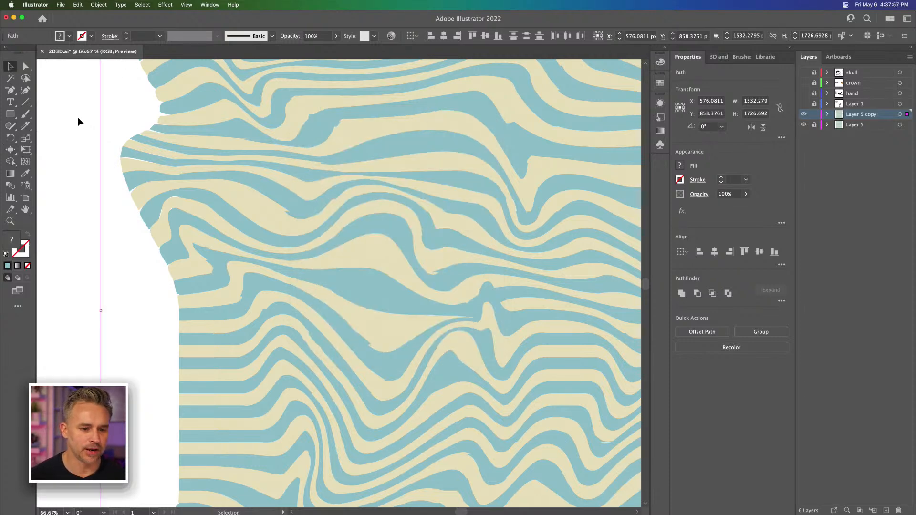
left_click(77, 122)
key("super+minus")
left_click_drag(175, 173, 163, 146)
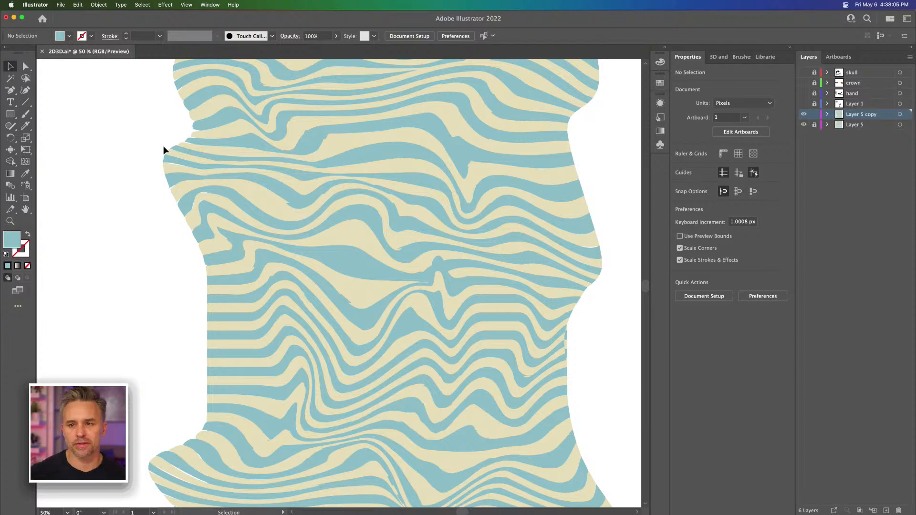
left_click(814, 115)
left_click(886, 509)
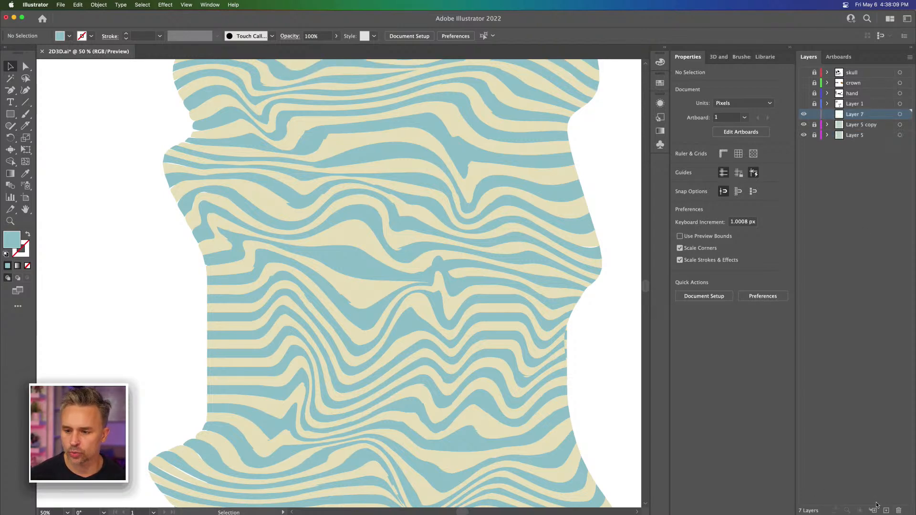
Step: Draw a circle about 587 px in diameter over the middle of the warped stripes
left_click(10, 114)
left_click_drag(11, 114, 56, 139)
left_click_drag(304, 170, 486, 352)
key("super+equal")
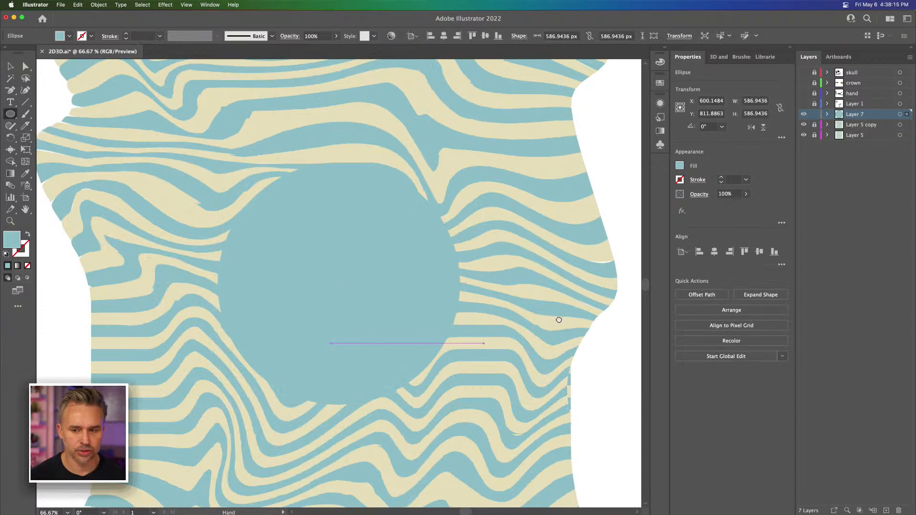
left_click_drag(560, 319, 567, 293)
Step: Change the circle's fill to a muted purple
double_click(11, 237)
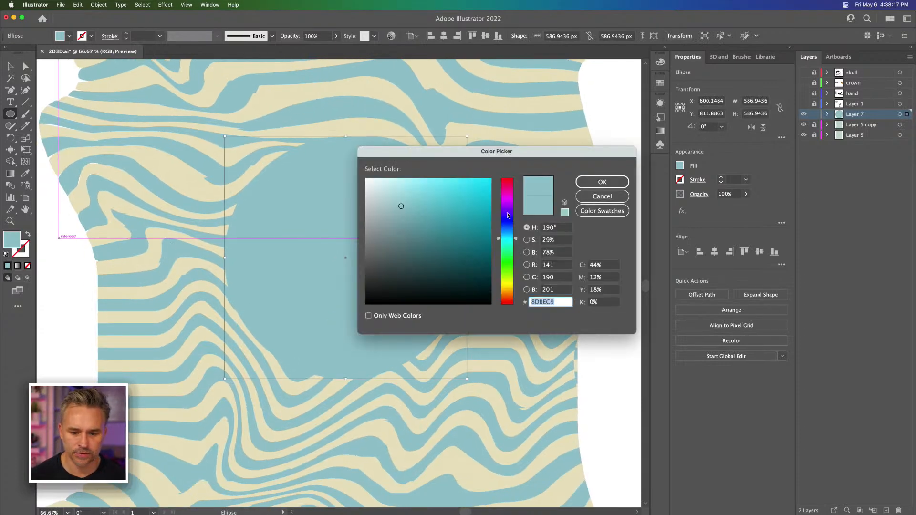
left_click_drag(511, 217, 508, 200)
key("Return")
Step: Duplicate the purple circle up and to the left of the original
left_click(22, 67)
left_click(10, 67)
left_click_drag(415, 260, 241, 229)
scroll(279, 209, "left", 3)
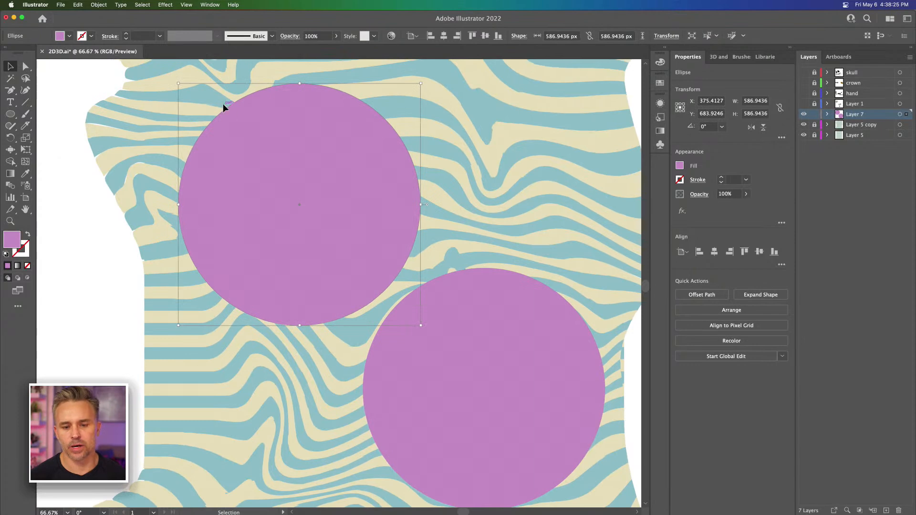
Step: Delete the right anchor point of the upper-left circle and swap the remaining half's purple fill with its stroke
left_click(22, 67)
left_click_drag(393, 255, 394, 257)
key("Delete")
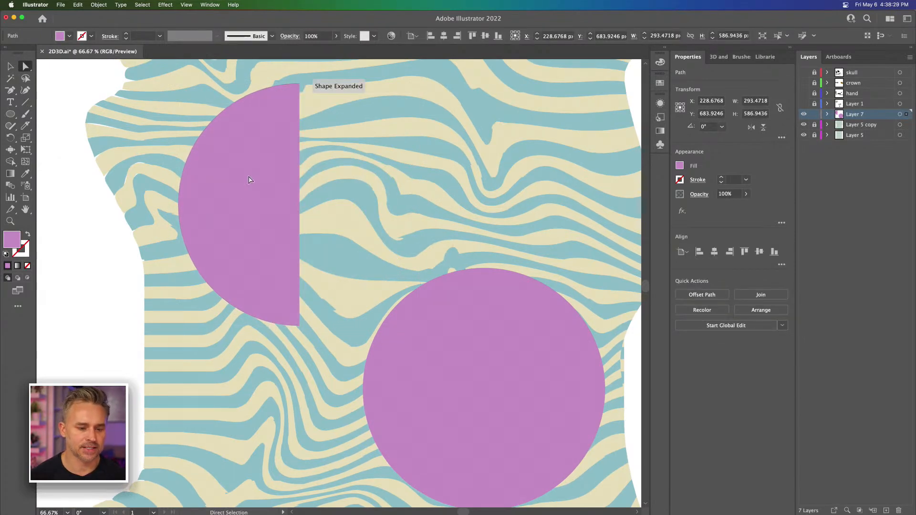
left_click(28, 233)
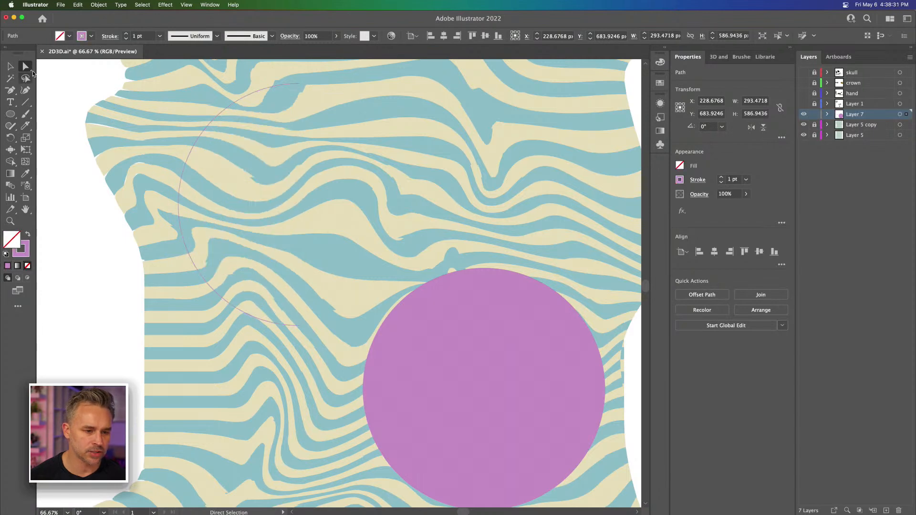
Step: Thicken the purple half-circle's stroke to 14 pt
left_click(10, 66)
left_click(127, 34)
left_click(127, 34)
left_click(127, 34)
left_click(126, 34)
left_click(127, 34)
left_click(127, 34)
left_click(126, 34)
left_click(126, 34)
left_click(126, 34)
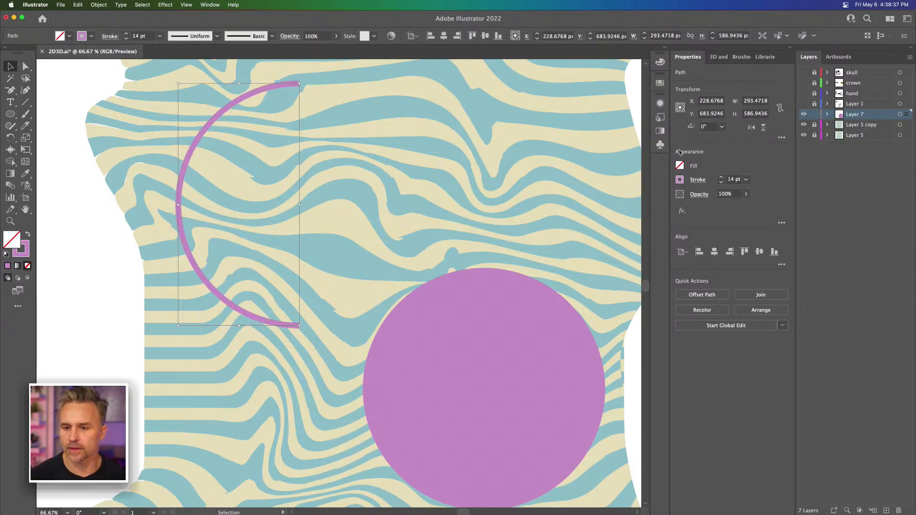
Step: Revolve the half-circle into a sphere with the offset direction from the right edge, and move the sphere slightly to the right
left_click(716, 57)
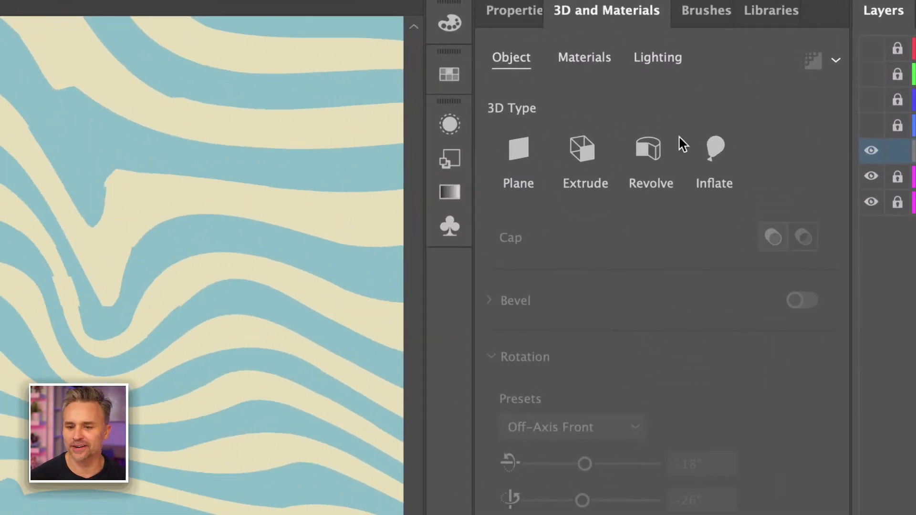
left_click(653, 153)
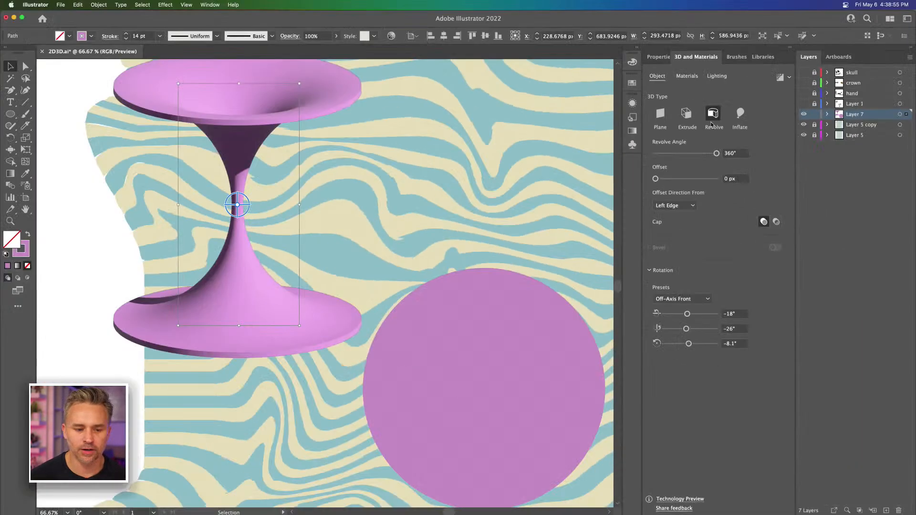
left_click(674, 205)
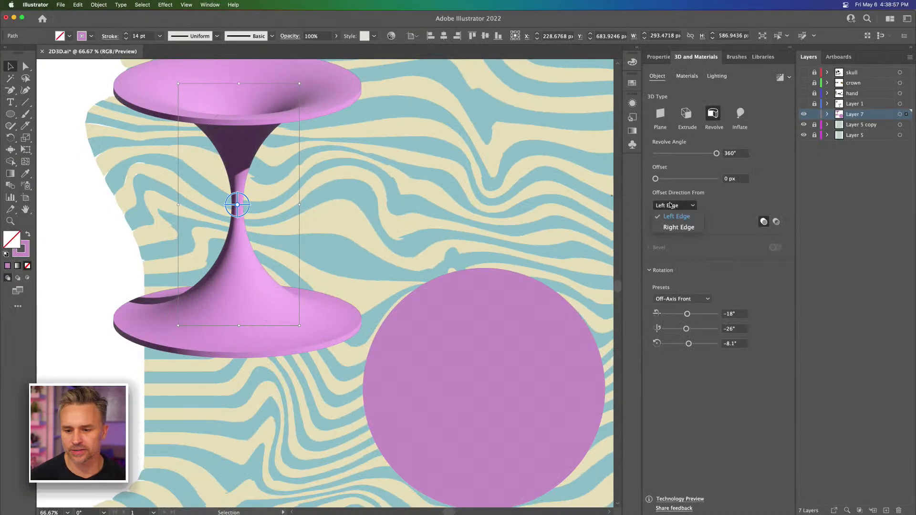
left_click(677, 227)
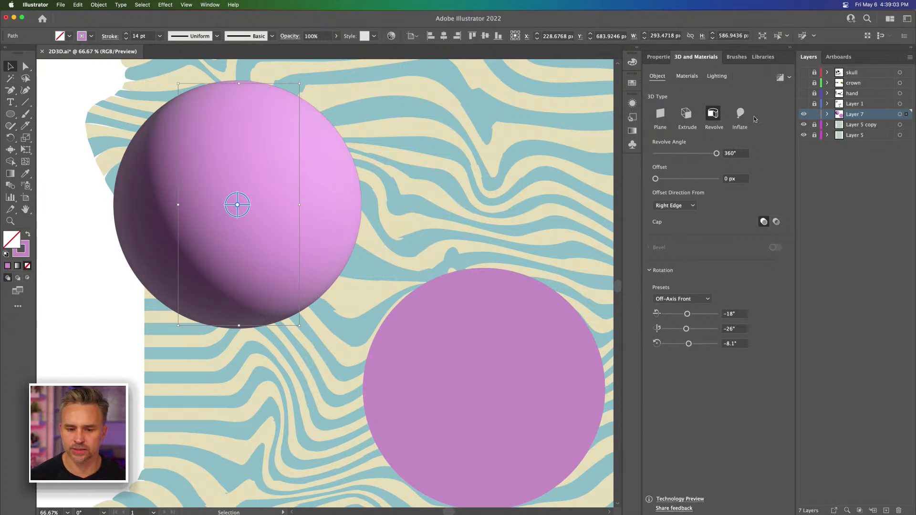
left_click_drag(205, 143, 265, 153)
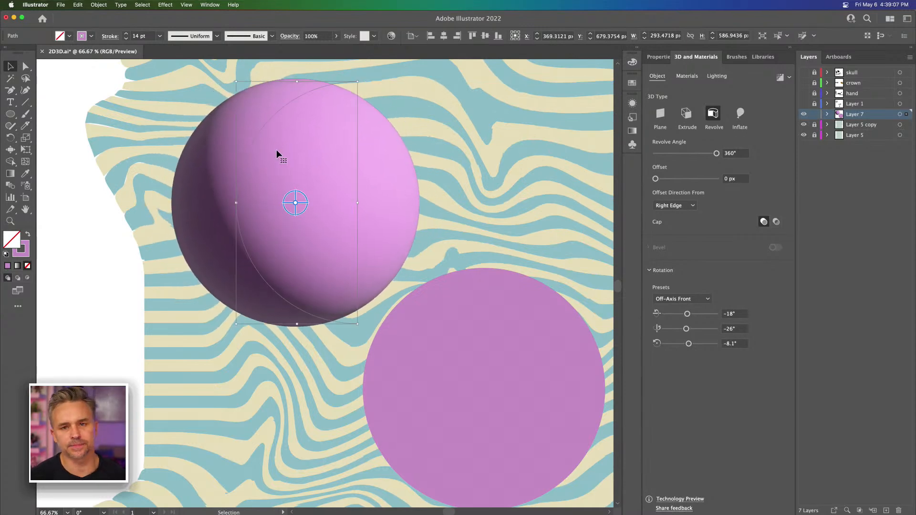
Step: Draw a square about 129 px wide beside the sphere, above the flat purple circle, with the current revolve appearance
left_click(10, 116)
left_click(55, 114)
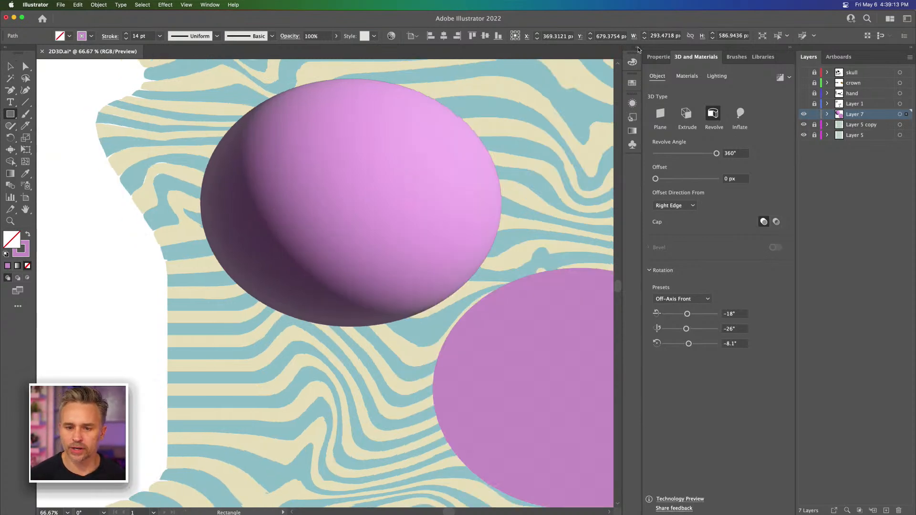
left_click(637, 47)
left_click_drag(450, 135, 390, 197)
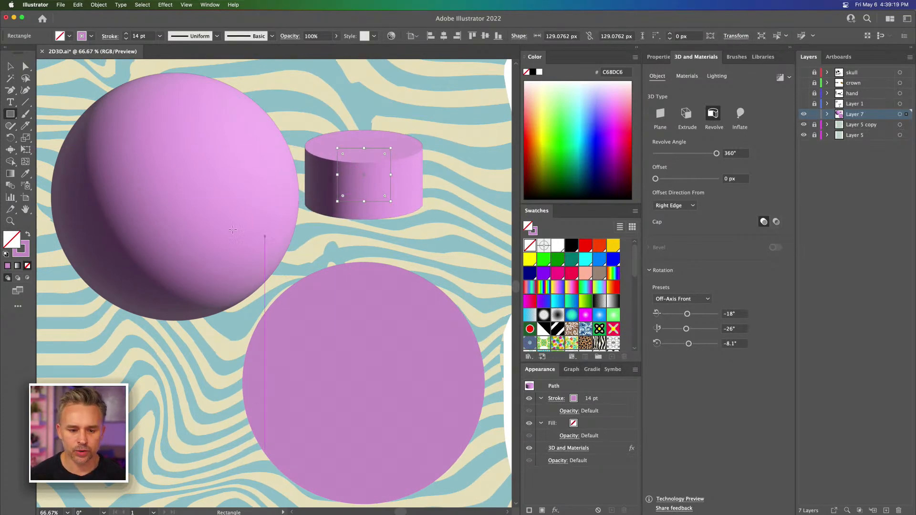
Step: Draw a small star with the revolve appearance below the purple cylinder, and check the appearance options for new art
left_click_drag(10, 114, 50, 163)
left_click_drag(431, 256, 446, 281)
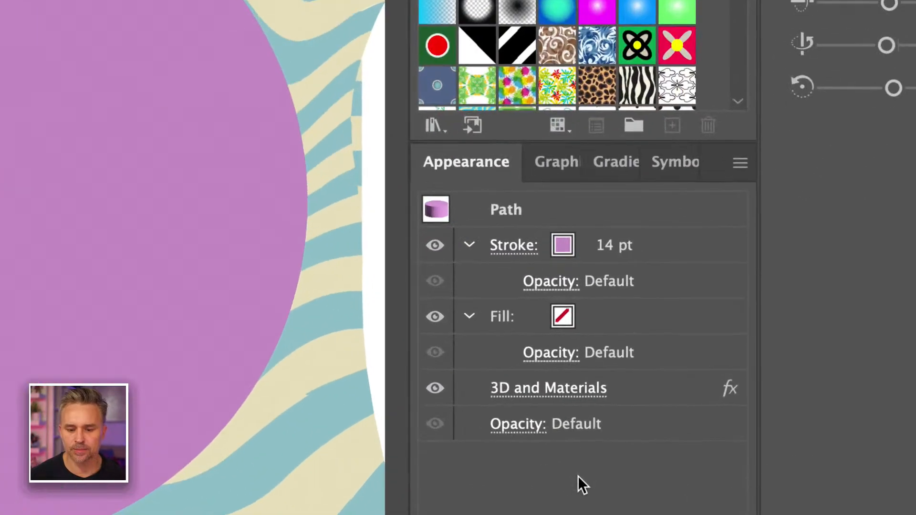
left_click(739, 164)
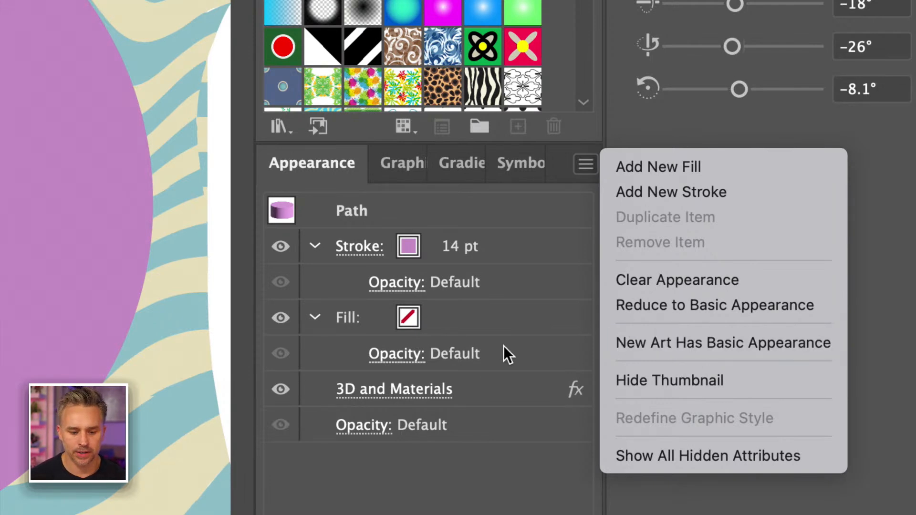
left_click(443, 443)
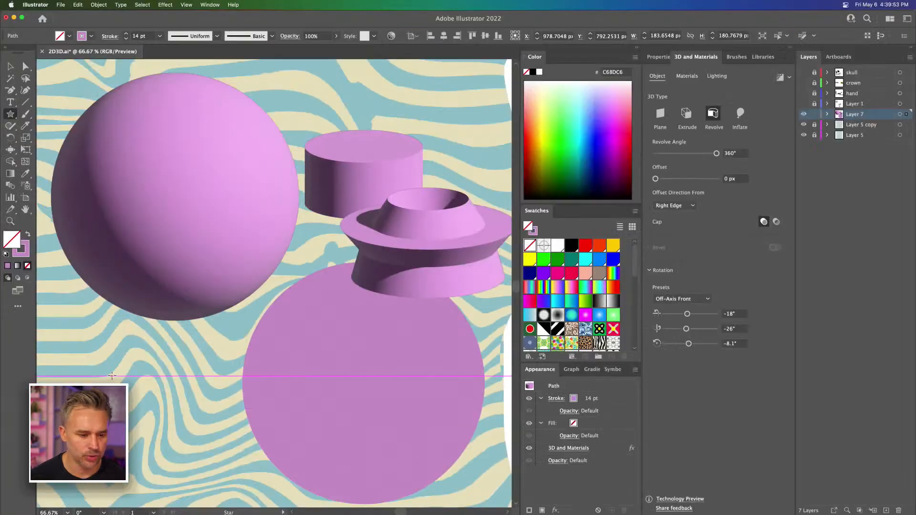
Step: Draw a revolved star about 200 px wide below the sphere and set its stroke color to light blue 74DEFF
mouse_move(112, 376)
left_mouse_down()
mouse_move(137, 411)
mouse_move(164, 362)
mouse_move(166, 343)
mouse_move(160, 366)
mouse_move(145, 371)
mouse_move(161, 324)
mouse_move(160, 379)
mouse_move(170, 309)
mouse_move(334, 264)
left_mouse_up()
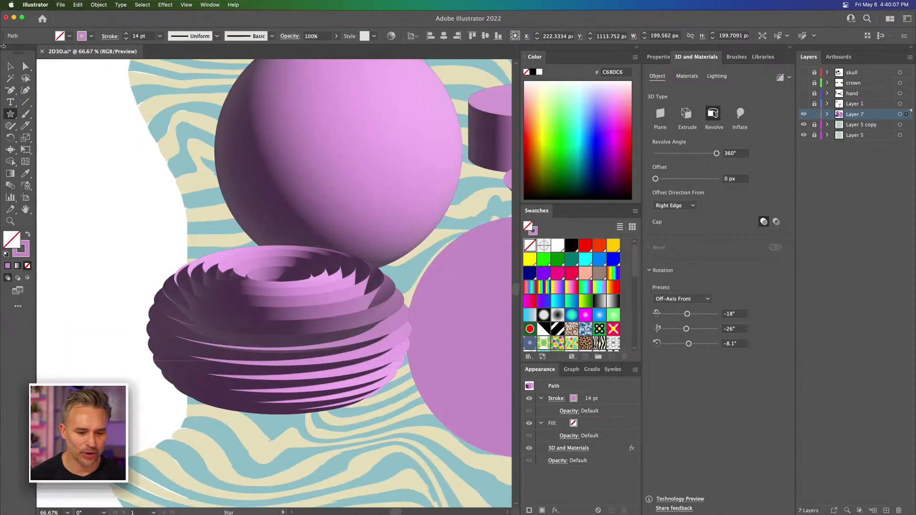
left_click(12, 68)
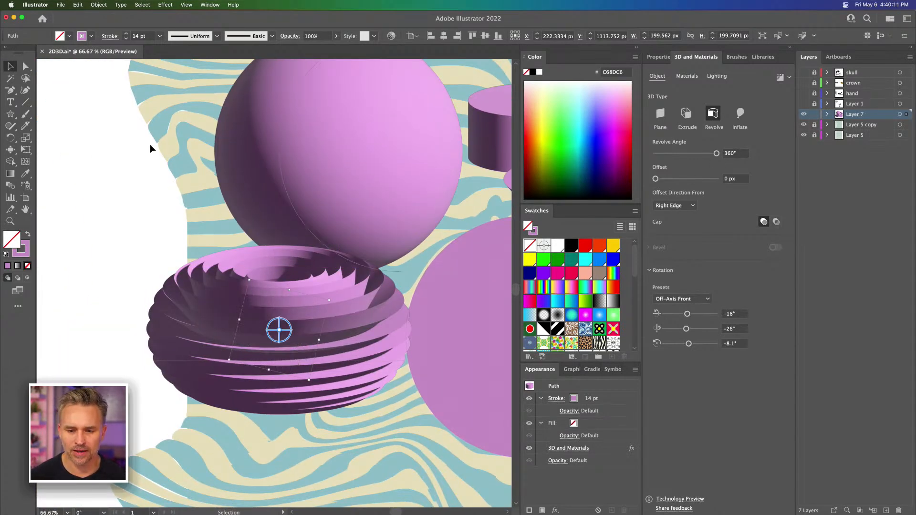
left_click(17, 256)
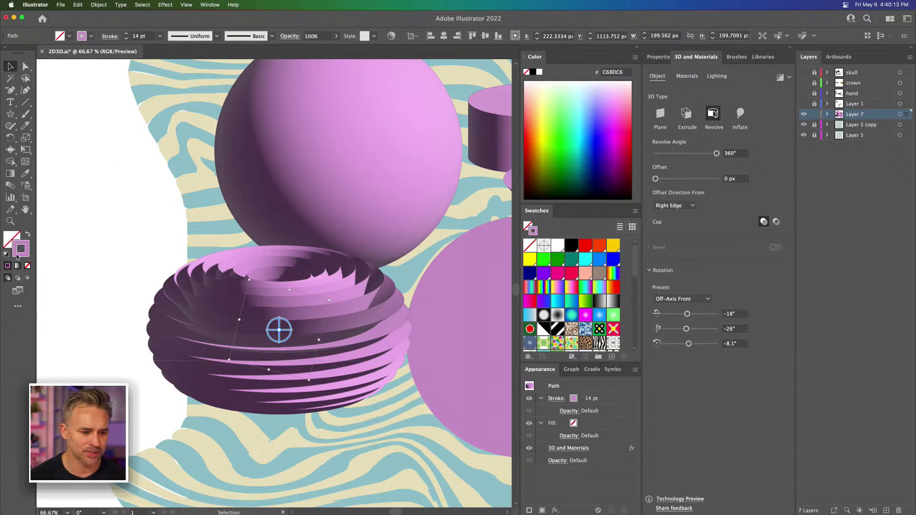
mouse_move(576, 117)
left_mouse_down()
mouse_move(577, 134)
mouse_move(557, 138)
mouse_move(559, 111)
mouse_move(593, 96)
left_mouse_up()
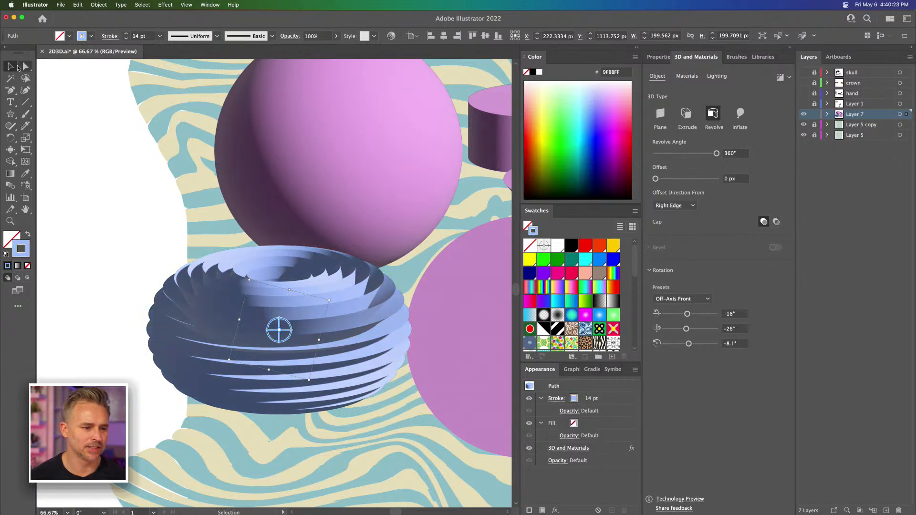
left_click_drag(252, 144, 162, 132)
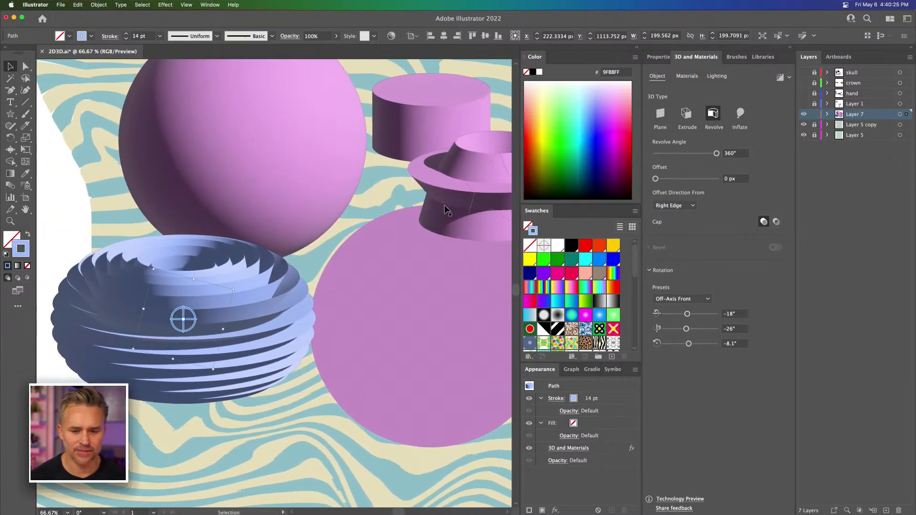
left_click(584, 108)
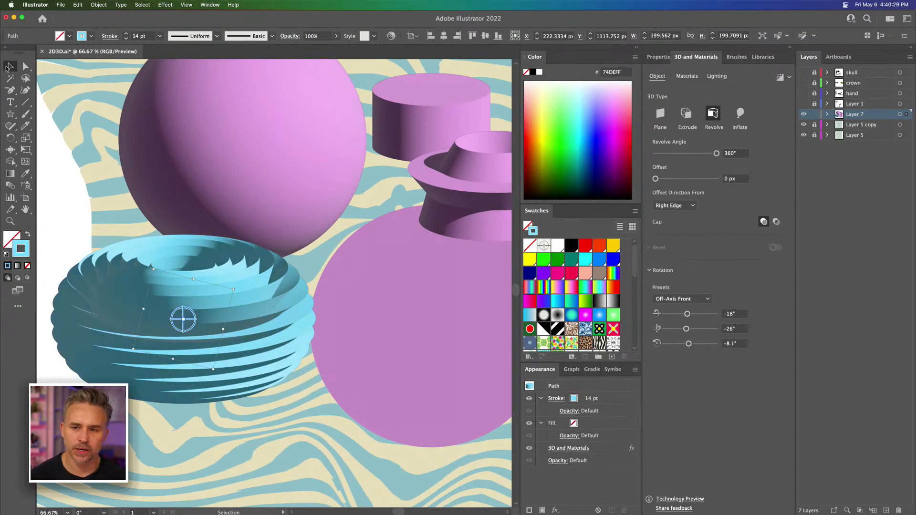
Step: Draw another light blue revolved star about 297 px wide over the flat purple circle, beside the first blue shape
left_click(9, 114)
left_click_drag(391, 302, 189, 236)
key("v")
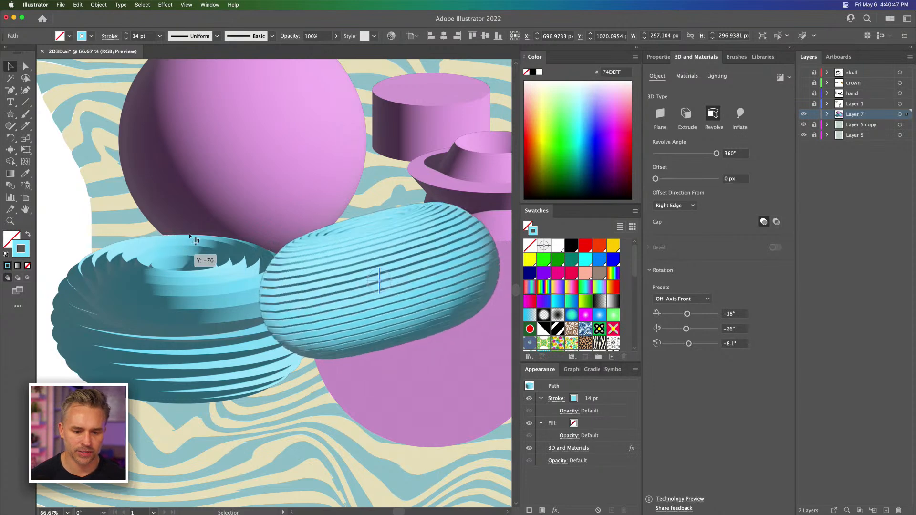
Step: Rotate the new blue shape in 3D to about 112°, 146° and -150°, and move it down and to the left
left_click_drag(281, 277, 283, 278)
left_click_drag(385, 285, 387, 303)
left_click_drag(324, 295, 325, 293)
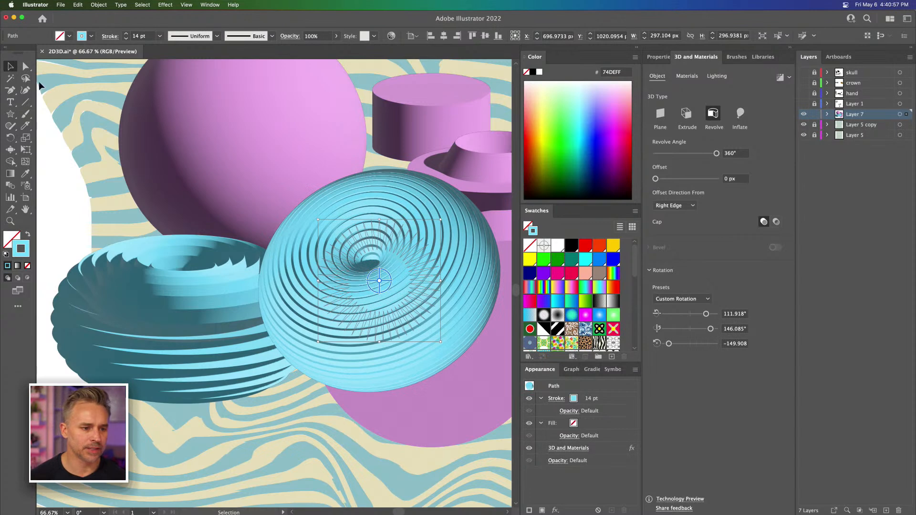
left_click_drag(360, 216, 216, 351)
left_click_drag(243, 189, 231, 235)
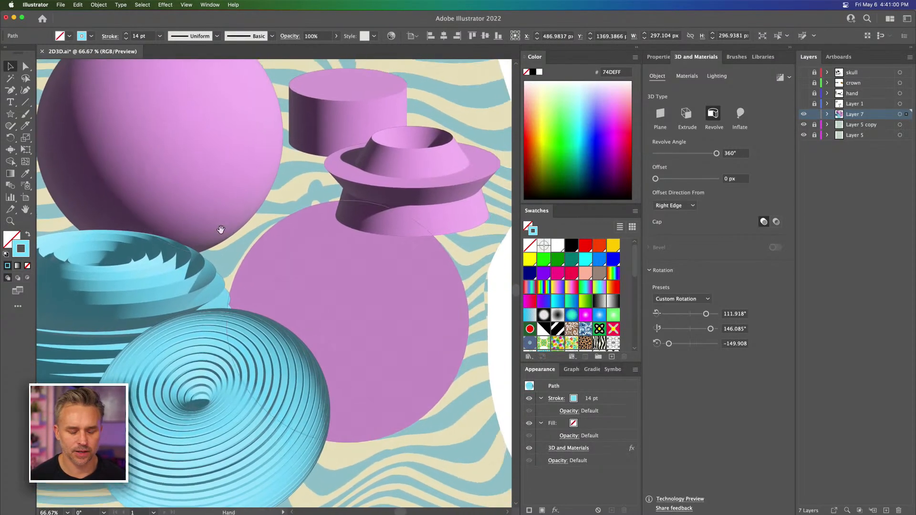
Step: Toggle the New Art Has Basic Appearance option and draw a square about 254 px wide over the flat purple circle
left_click(10, 116)
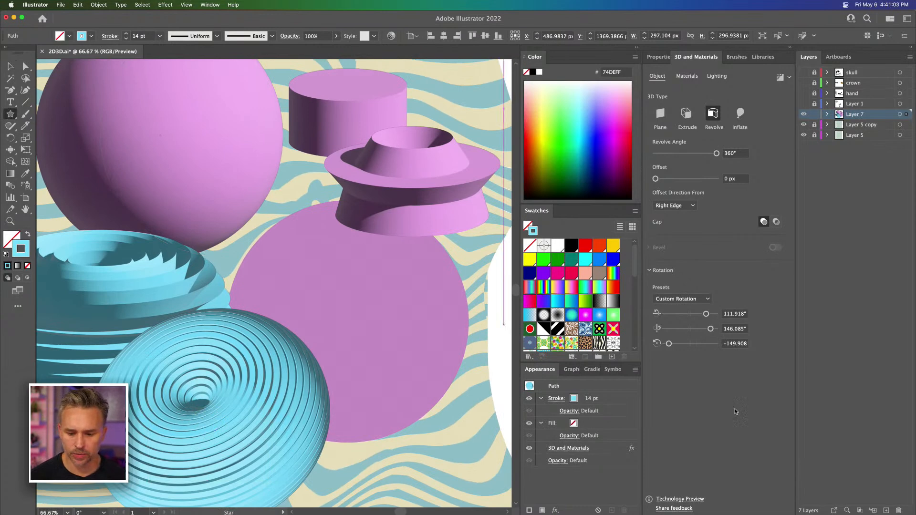
left_click(634, 369)
left_click(682, 432)
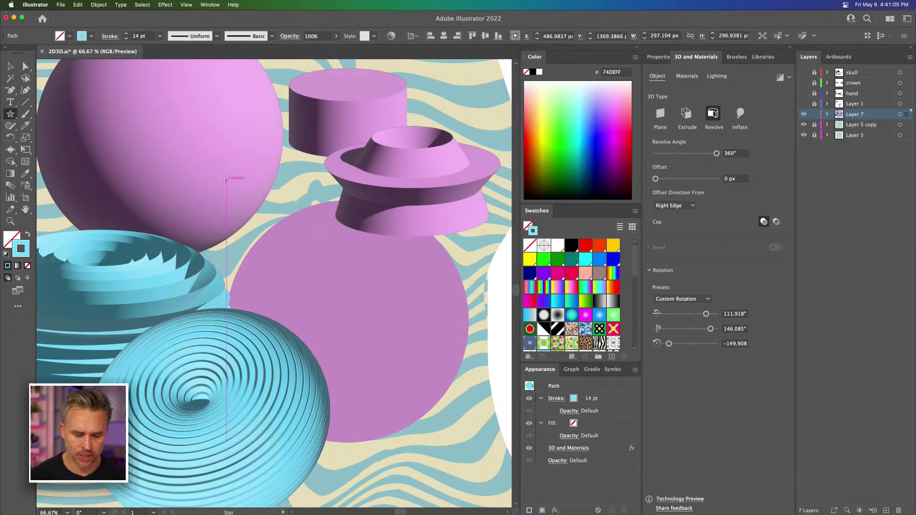
left_click_drag(8, 115, 91, 113)
left_click_drag(287, 189, 391, 293)
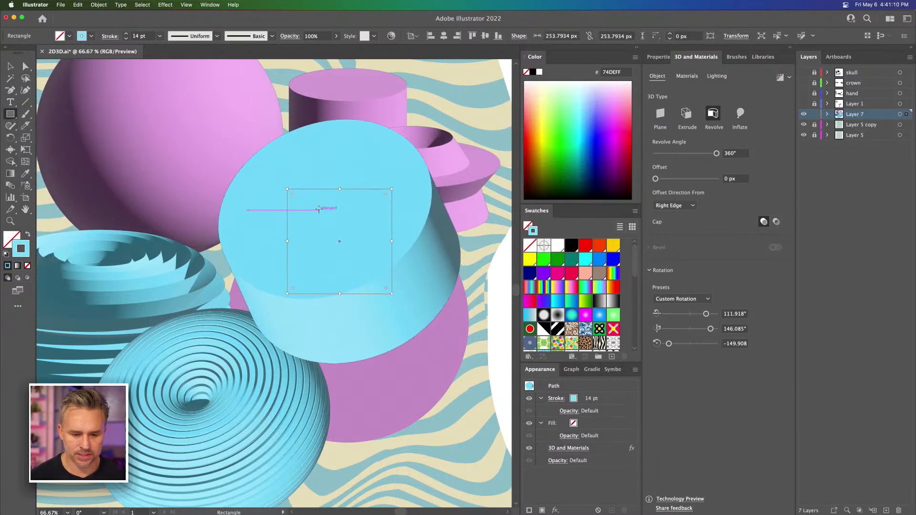
Step: Reduce the square to its basic appearance and swap its stroke for a pale yellow-green fill
left_click(635, 370)
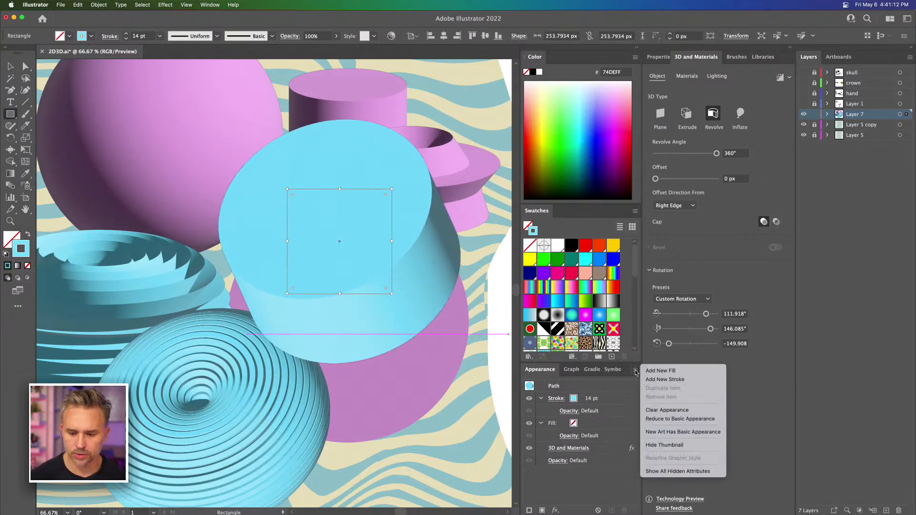
left_click(697, 420)
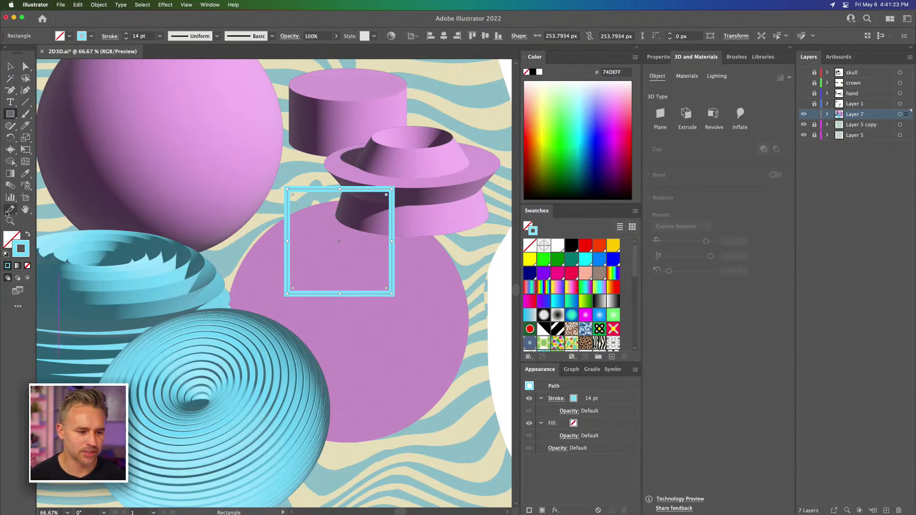
left_click(28, 234)
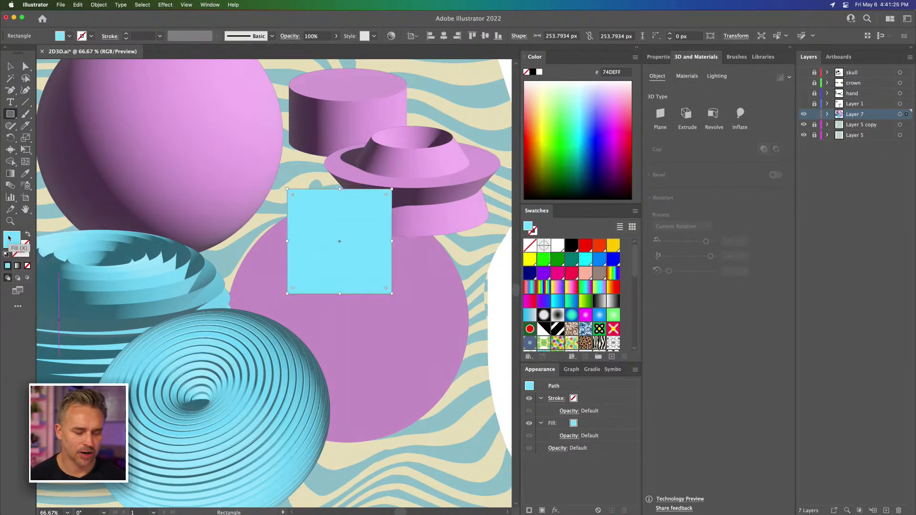
left_click(548, 103)
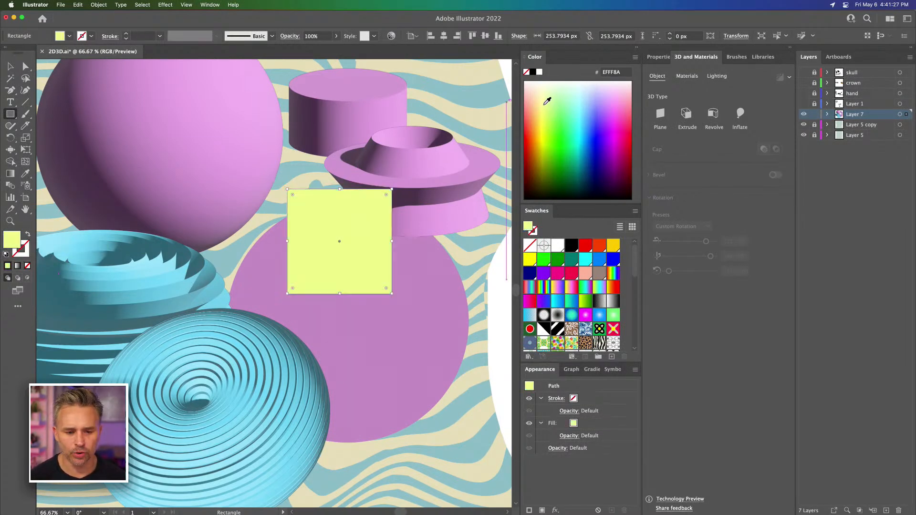
Step: Extrude the yellow-green square into a cube with a depth of 294 px
left_click(10, 67)
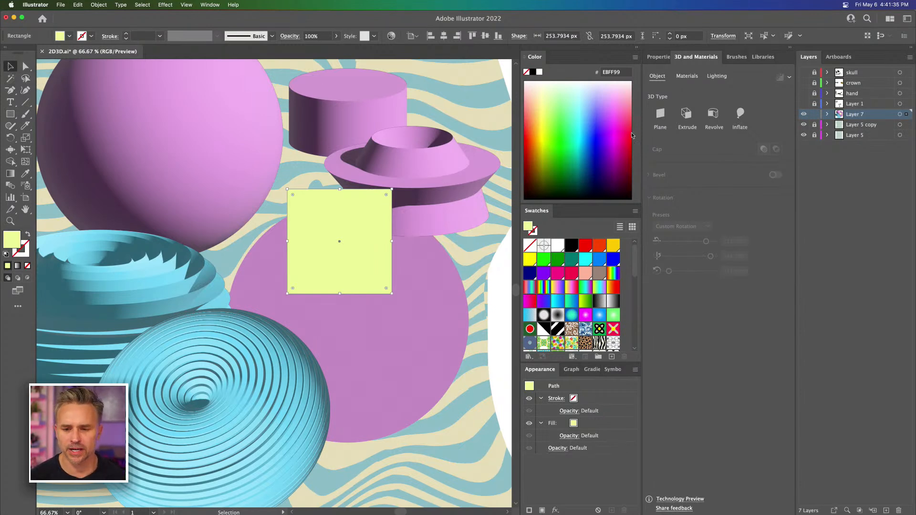
left_click(686, 113)
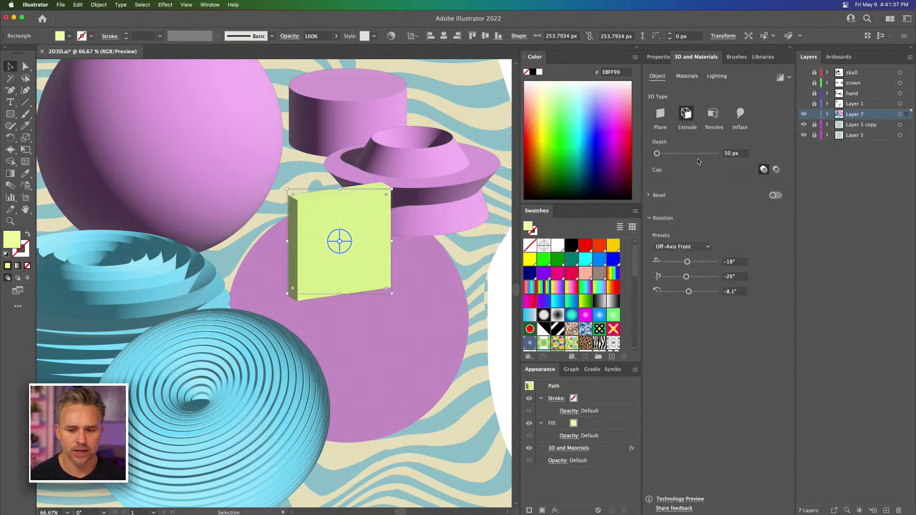
left_click_drag(666, 154, 663, 154)
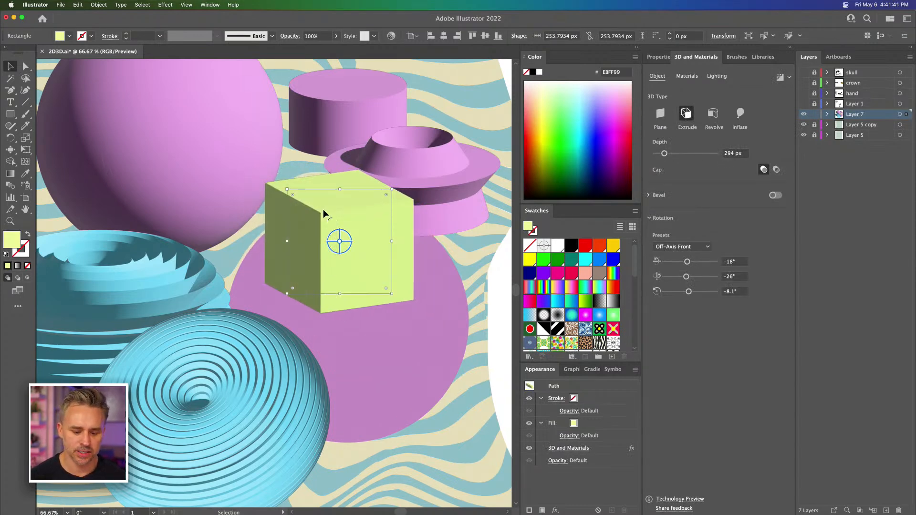
Step: Move the cube to the lower right edge of the flat purple circle and deselect it
key("super+minus")
scroll(324, 214, "left", 5)
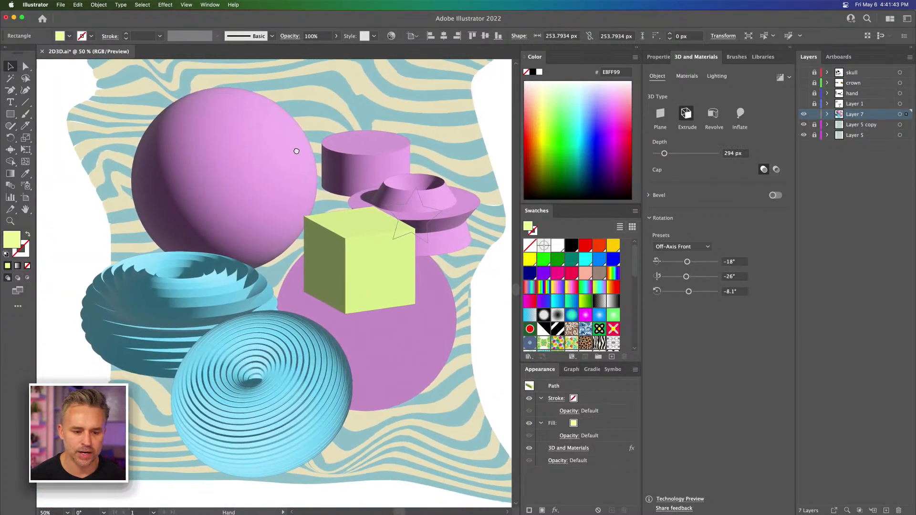
left_click_drag(327, 228, 388, 360)
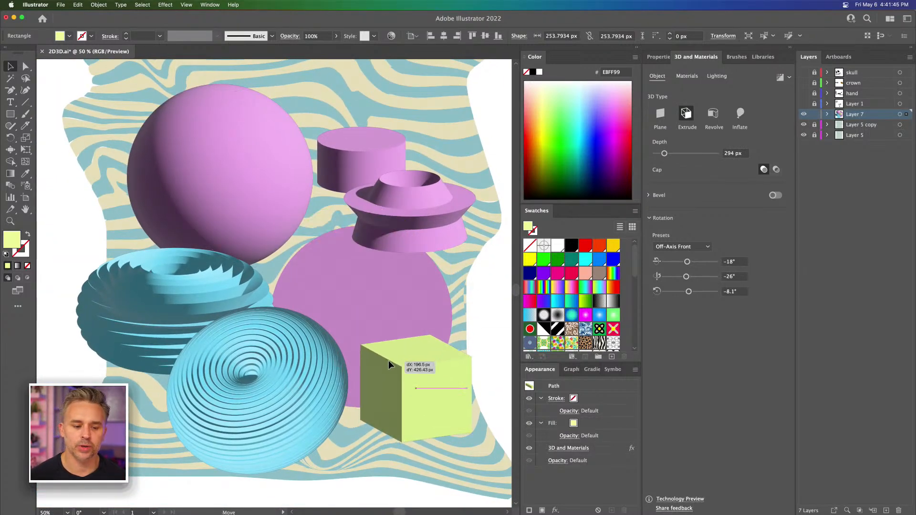
left_click(74, 218)
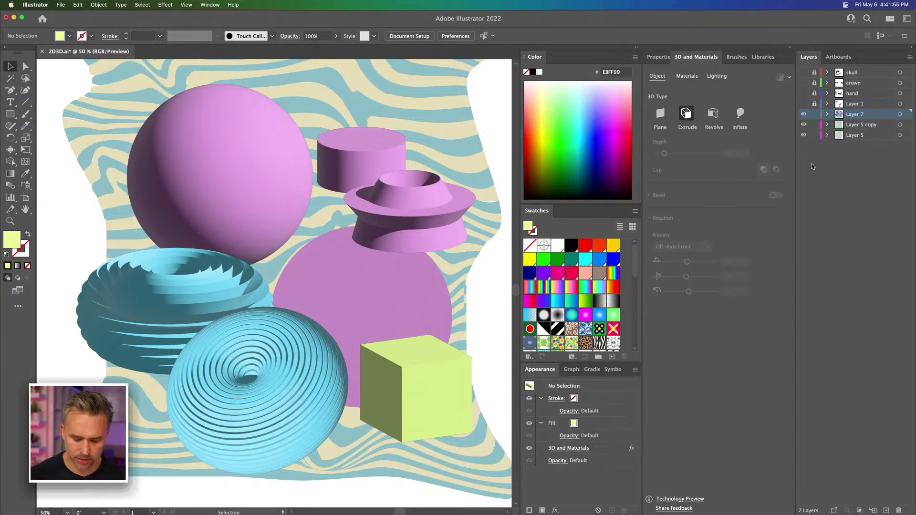
Step: Select all unlocked artwork and open Recolor Artwork with its color wheel for editing the active colors
key("super+a")
left_click(73, 5)
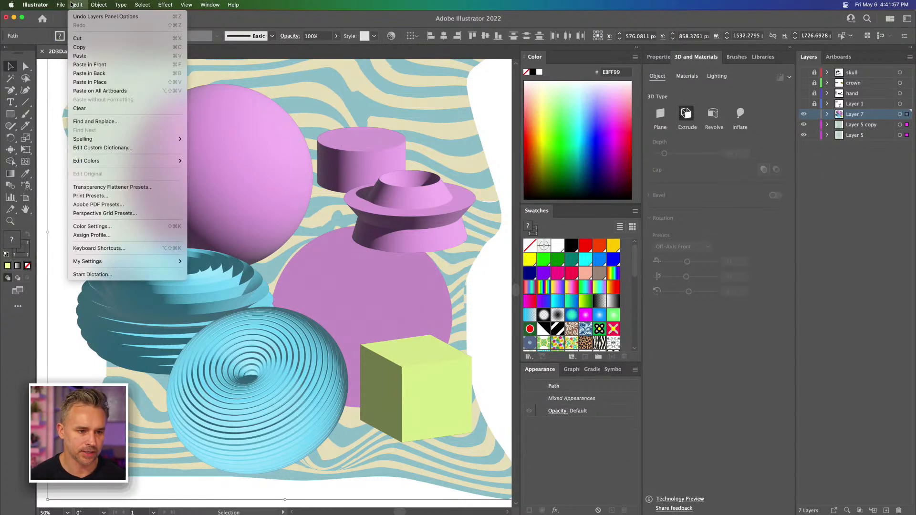
mouse_move(119, 161)
left_click(209, 161)
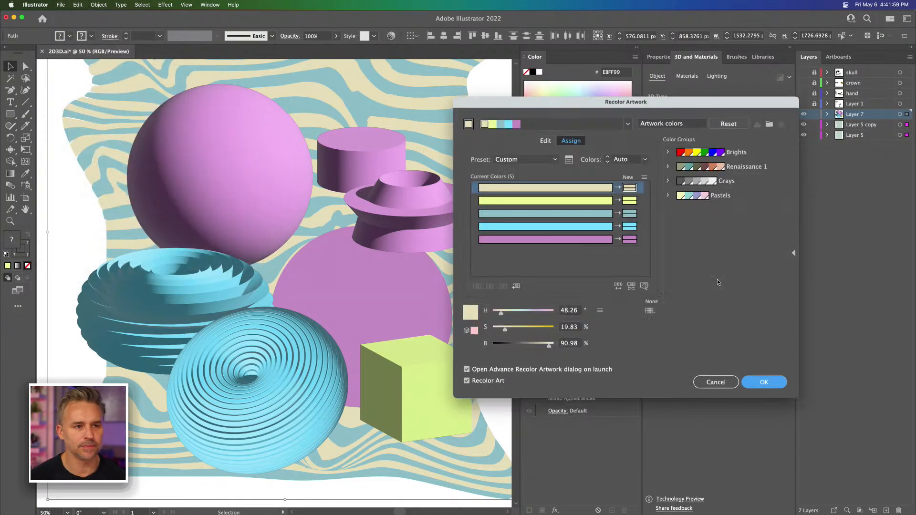
left_click(544, 140)
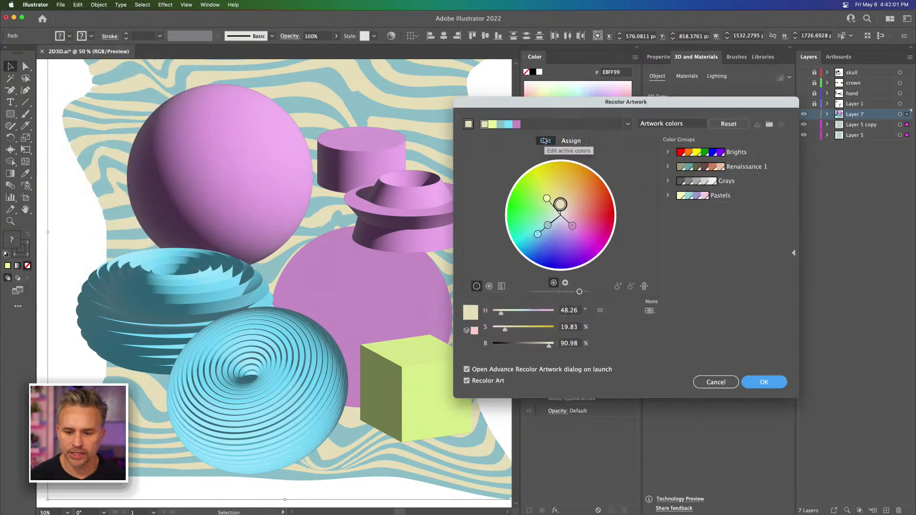
Step: Saturate all artwork colors together, and unlink the harmony colors to shift yellow-green to yellow at about 54° hue and 74% saturation
left_click_drag(560, 205, 560, 188)
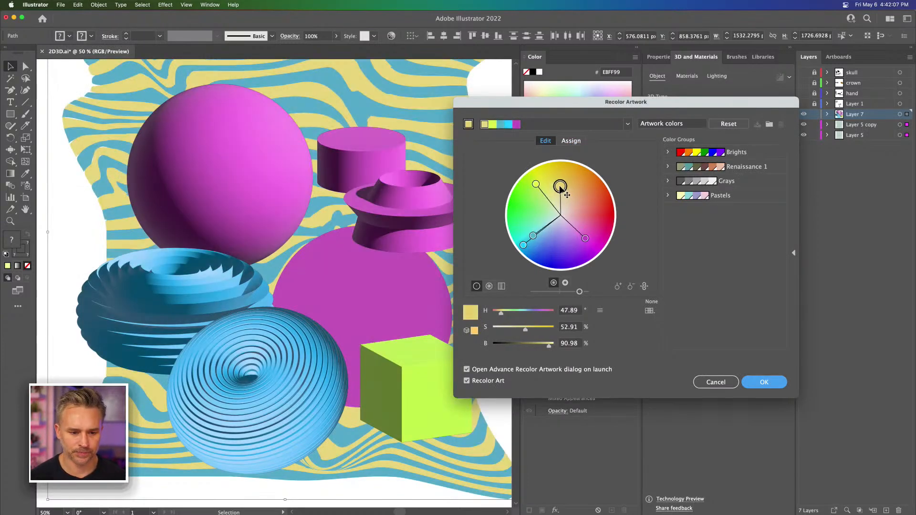
left_click(644, 287)
left_click_drag(535, 184, 552, 174)
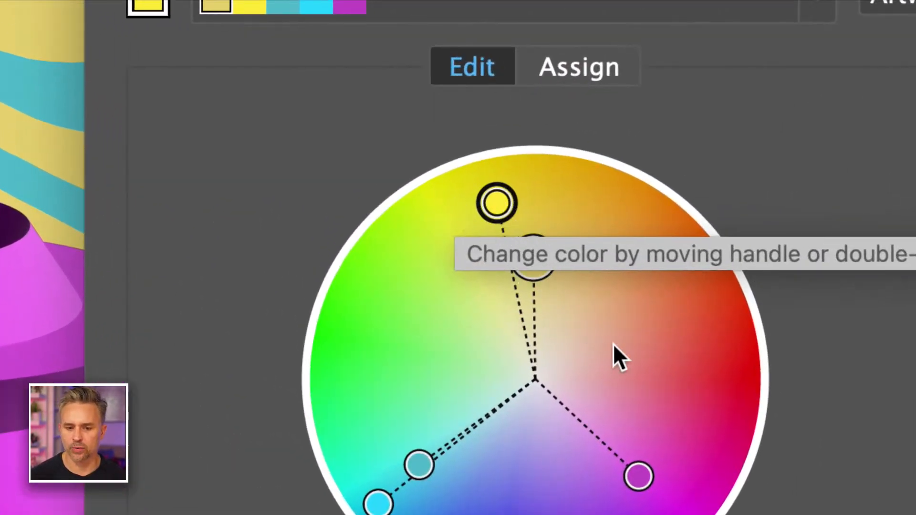
left_click(537, 265)
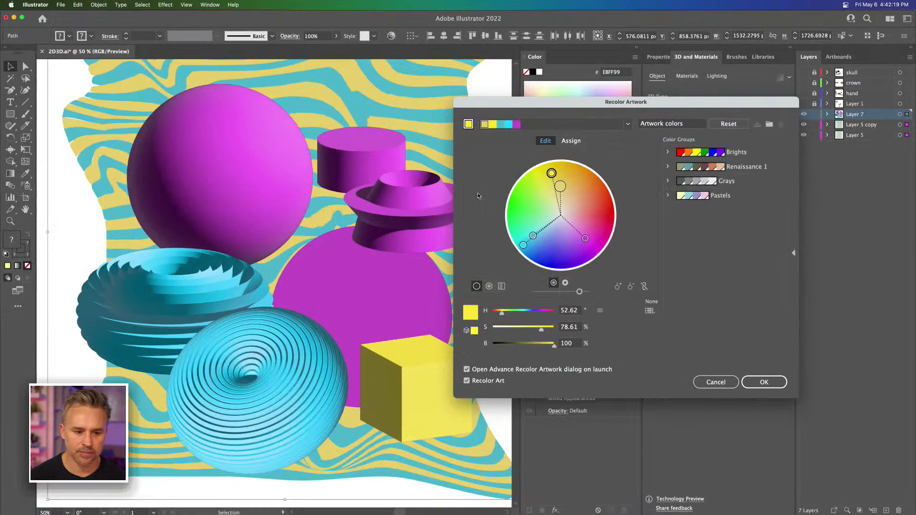
left_click_drag(551, 173, 548, 173)
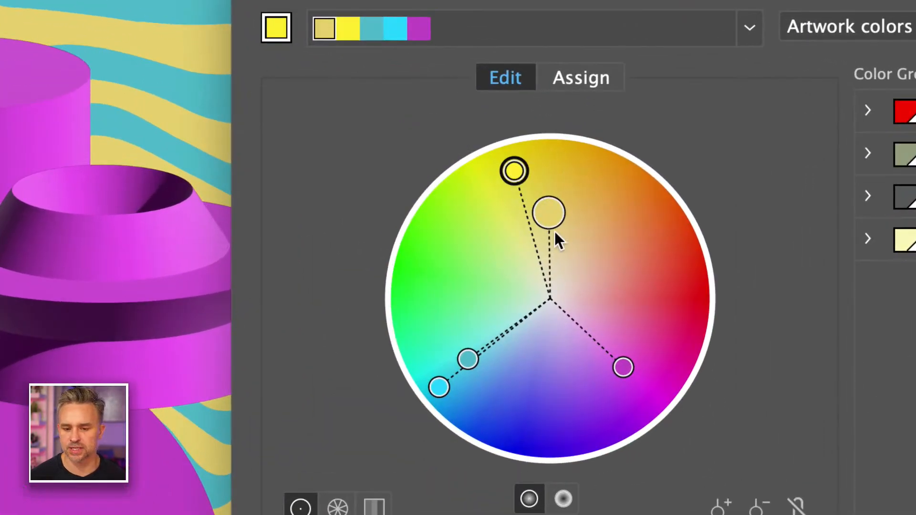
mouse_move(514, 171)
left_mouse_down()
mouse_move(552, 221)
mouse_move(518, 184)
left_mouse_up()
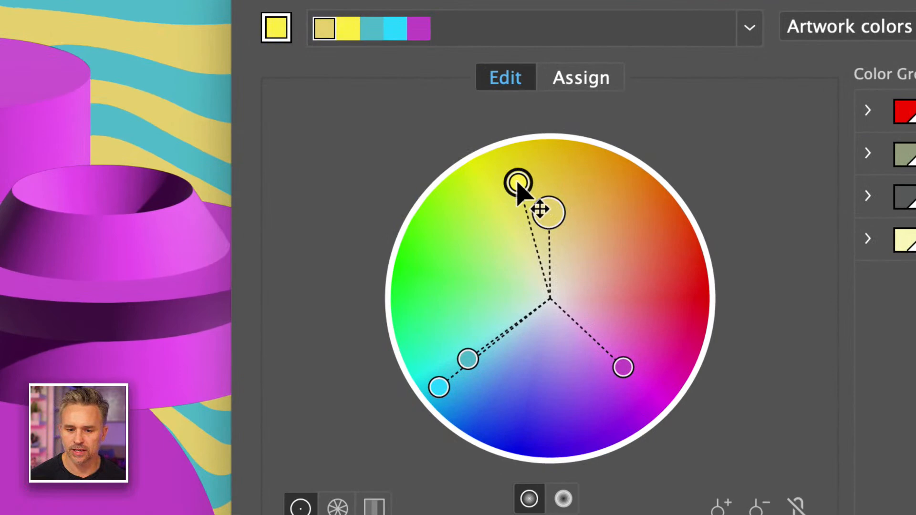
Step: Merge the beige color into the yellow-green row so both are recolored yellow, and check the result on the color wheel
left_click(568, 74)
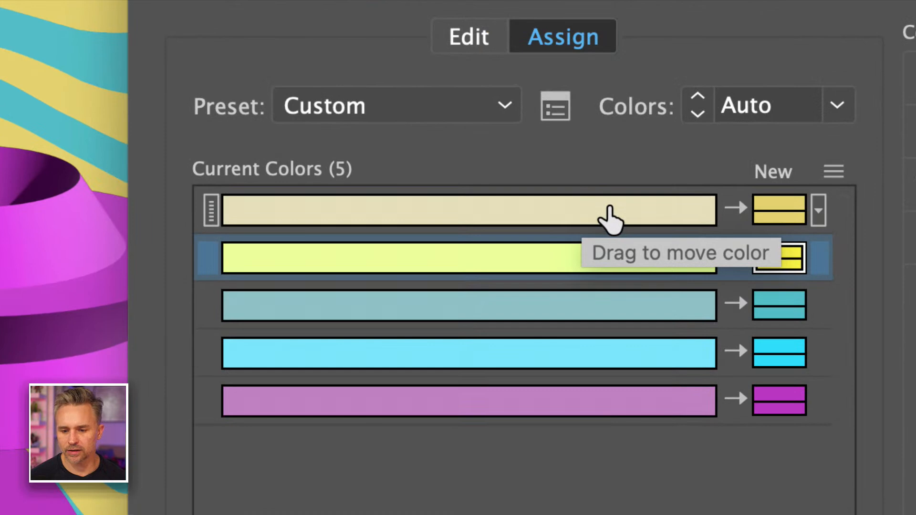
left_click_drag(618, 216, 626, 269)
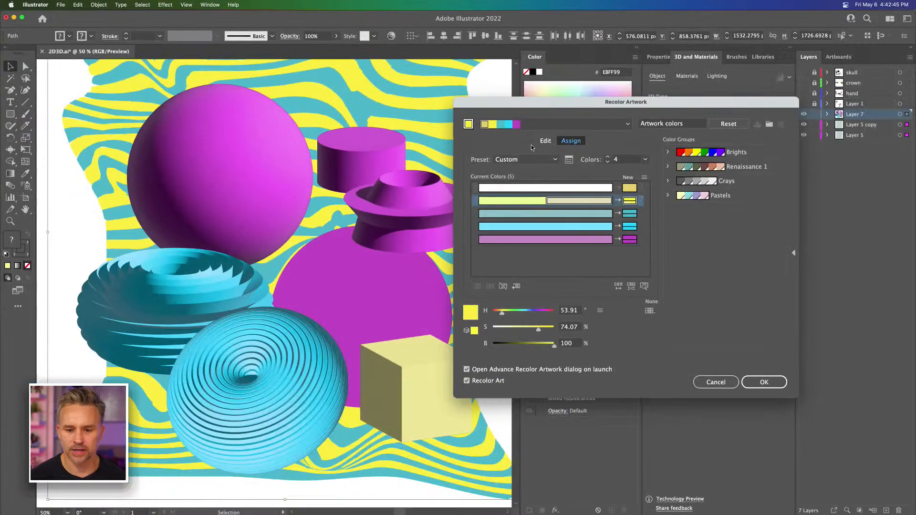
left_click(548, 142)
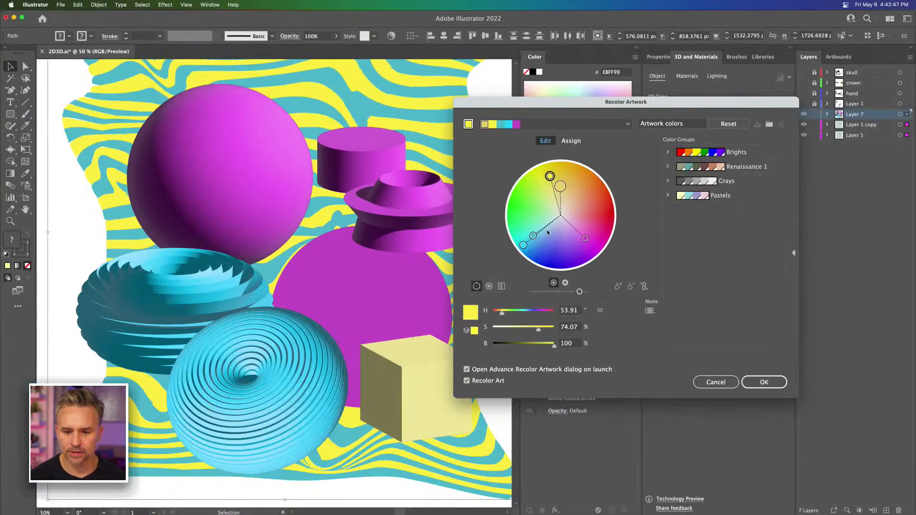
left_click(565, 142)
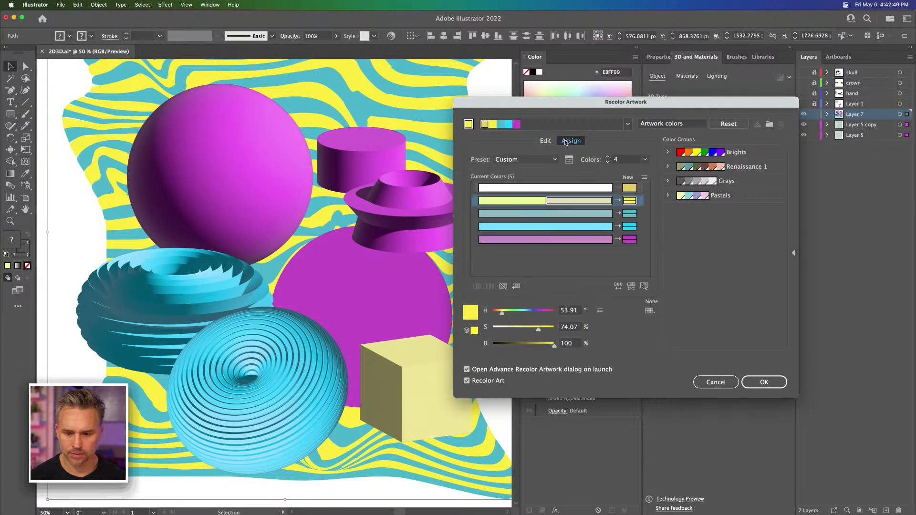
Step: Reduce the recolored artwork to 3 colors and raise the count back to 4
left_click(611, 158)
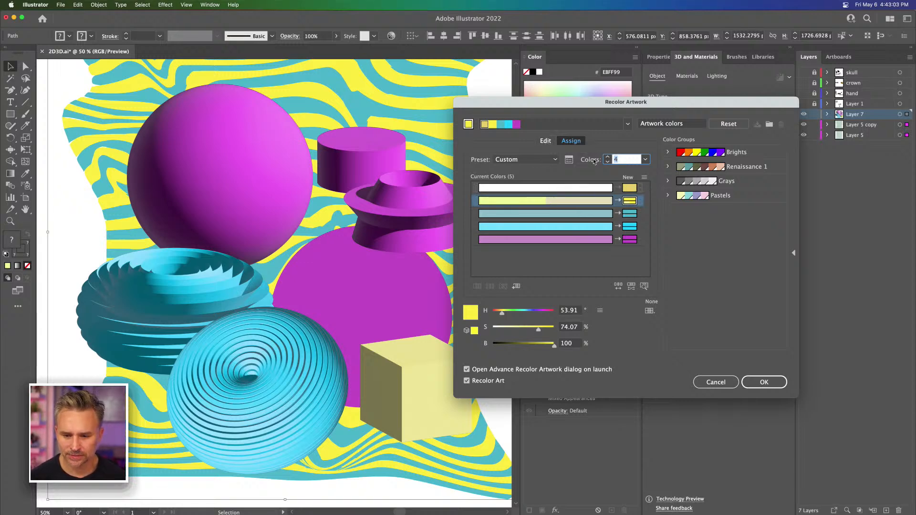
left_click(607, 163)
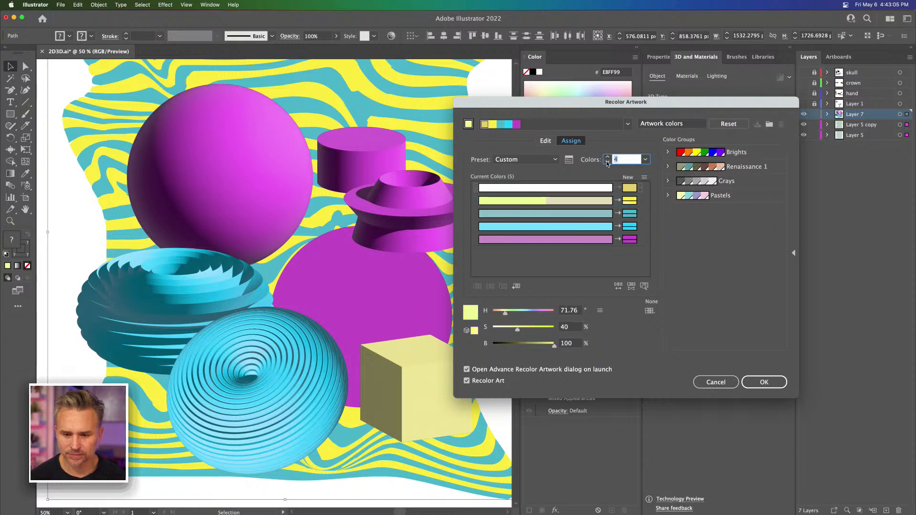
left_click(607, 163)
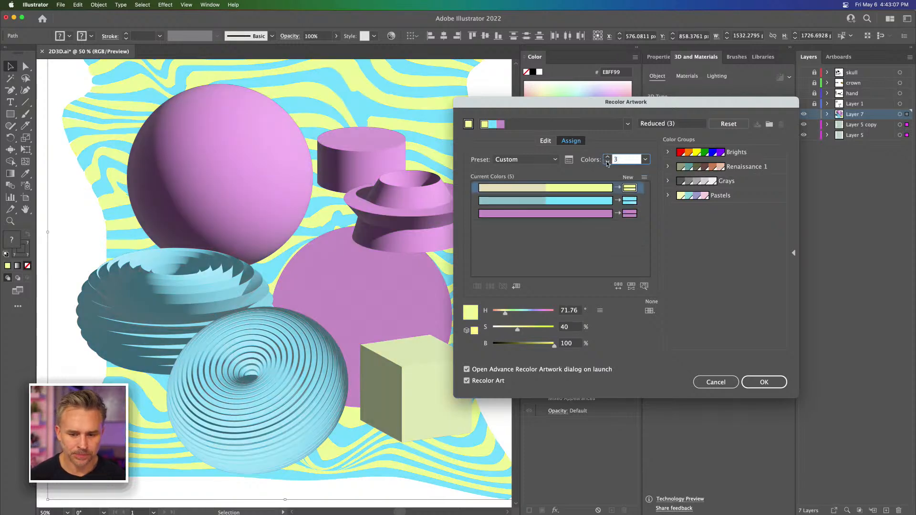
left_click(607, 158)
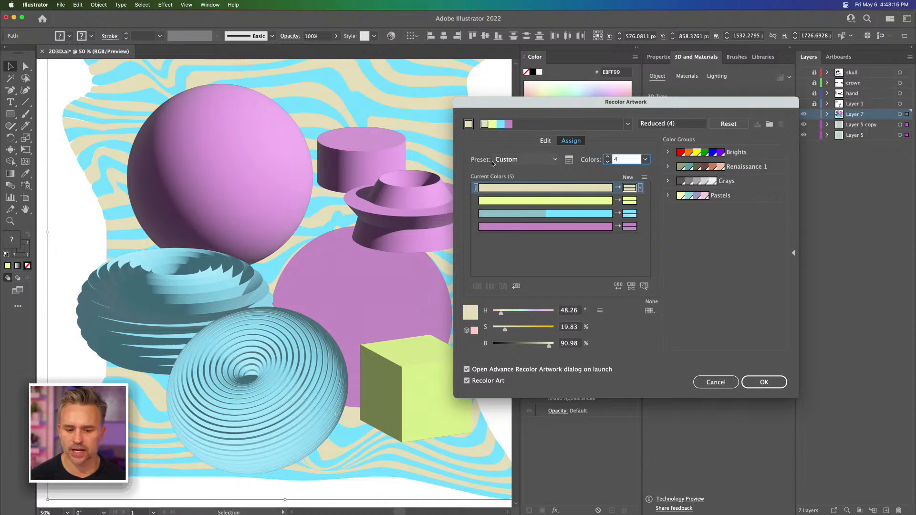
Step: Saturate the four linked colors, and unlink them to shift yellow-green to yellow at about 53° hue and 56% saturation
left_click(546, 141)
left_click_drag(560, 205, 565, 180)
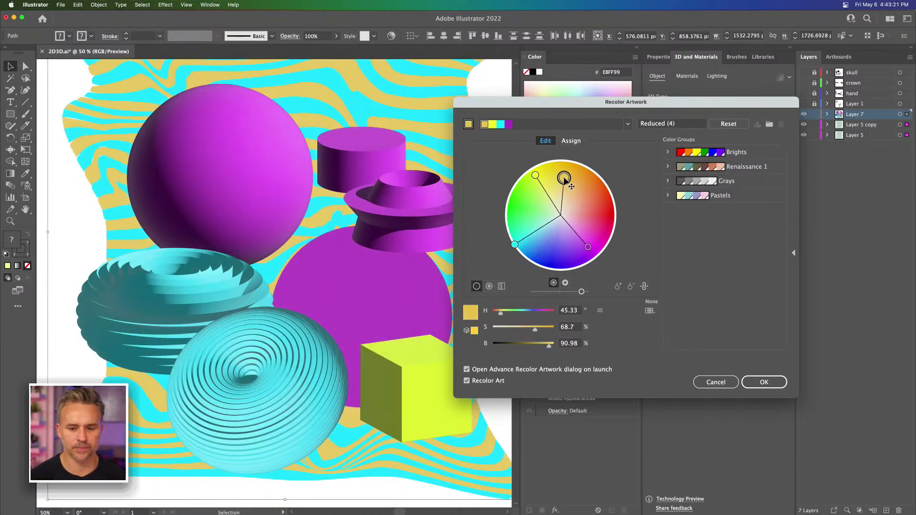
left_click(644, 286)
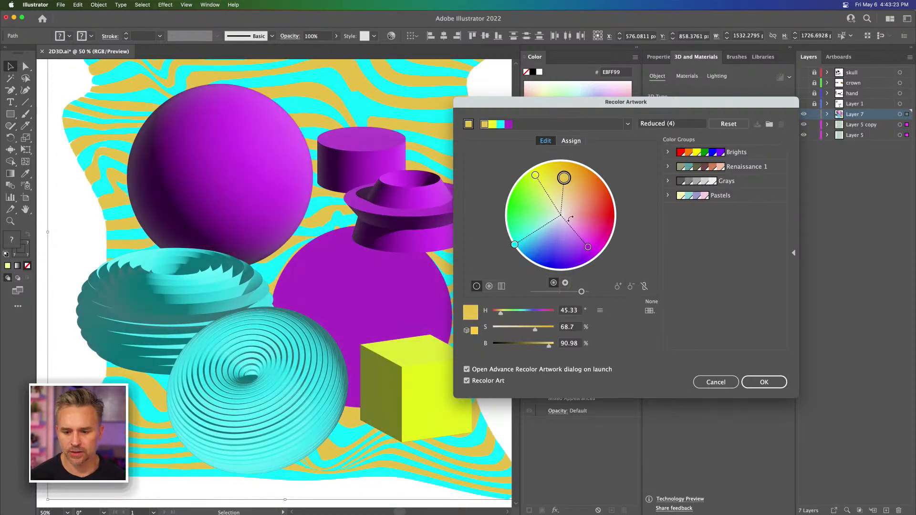
left_click_drag(536, 176, 553, 188)
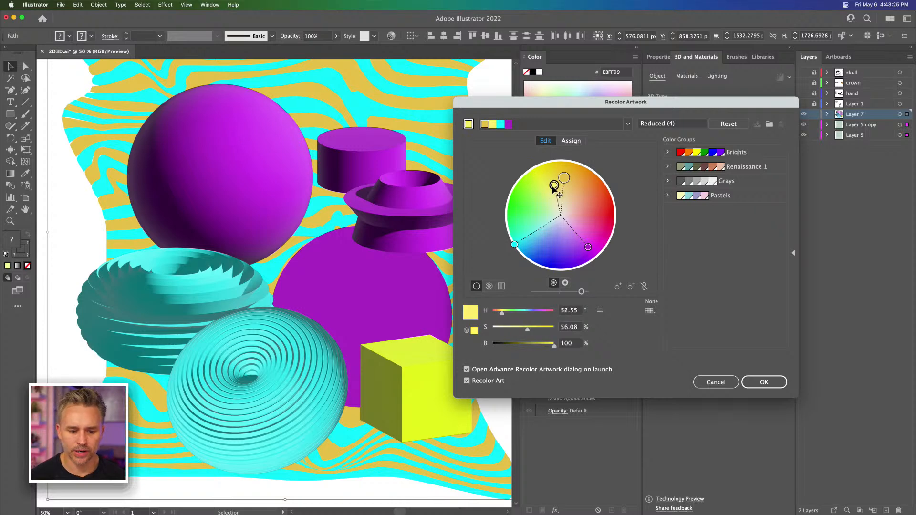
Step: Reduce the recoloring to 3 colors, saturate them together with yellow-green at about 70° hue and 72% saturation, and apply it
left_click(567, 140)
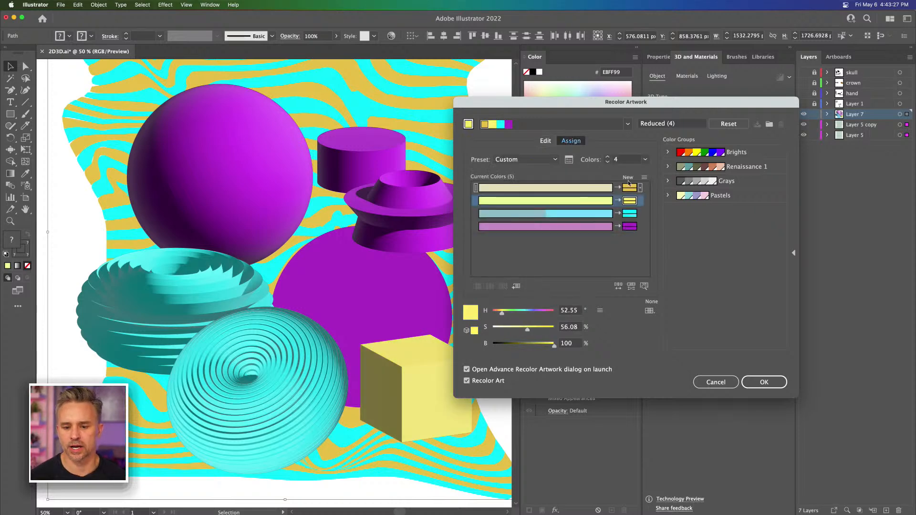
left_click(607, 162)
left_click(607, 162)
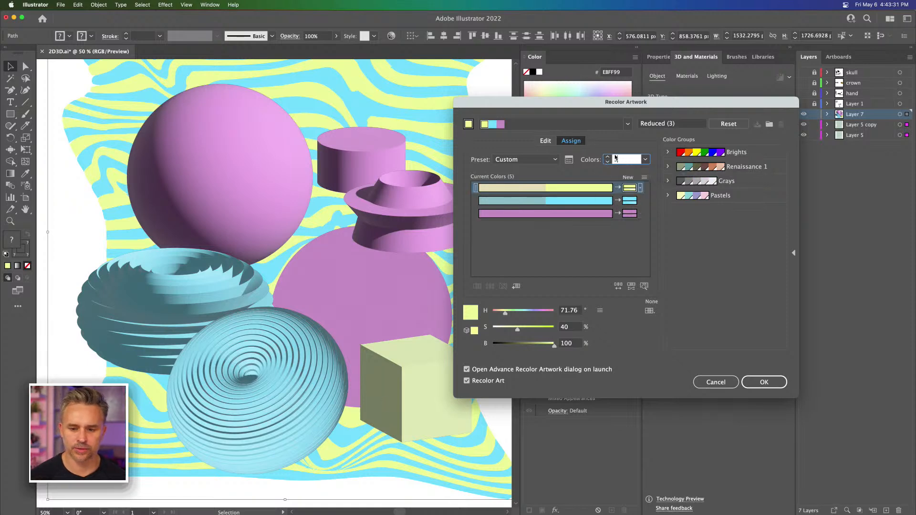
left_click(549, 144)
mouse_move(551, 195)
left_mouse_down()
mouse_move(560, 194)
mouse_move(544, 195)
mouse_move(546, 180)
mouse_move(543, 193)
left_mouse_up()
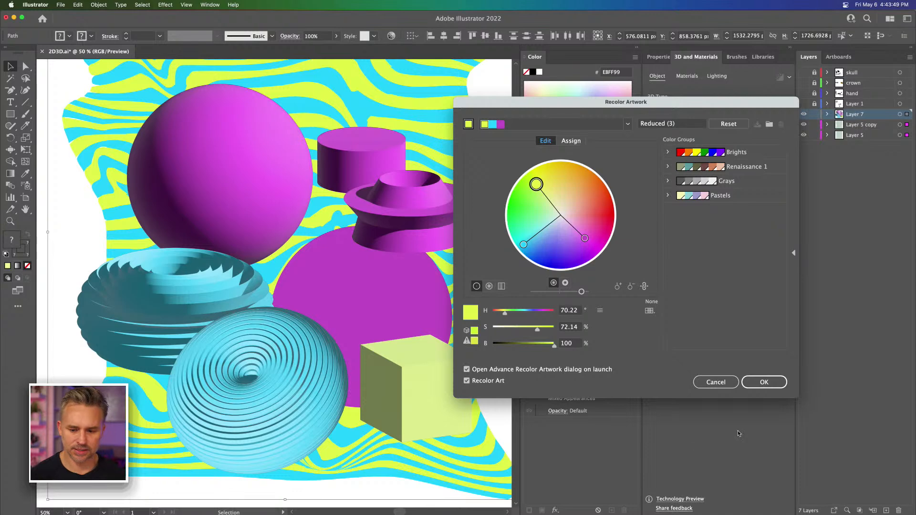
left_click(768, 387)
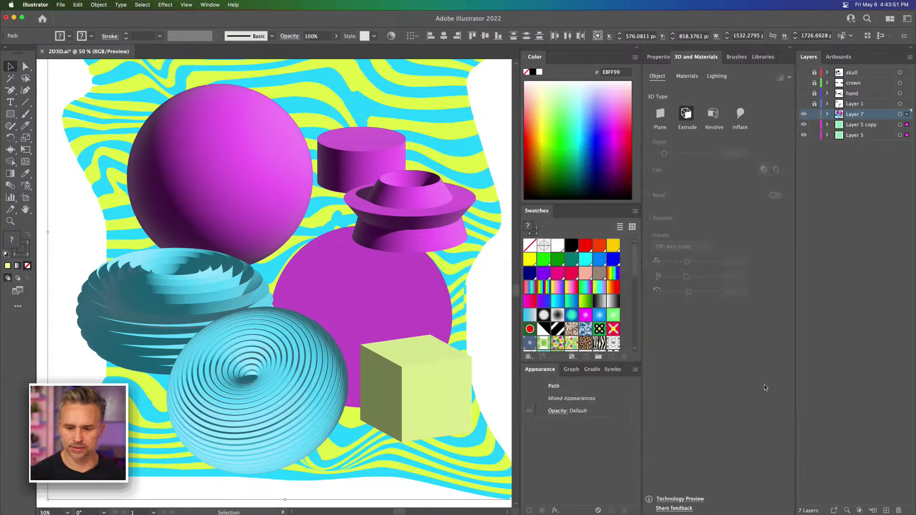
Step: Deselect the artwork, lock Layer 7, Layer 5 copy and Layer 5, and add a new layer above them
left_click(60, 237)
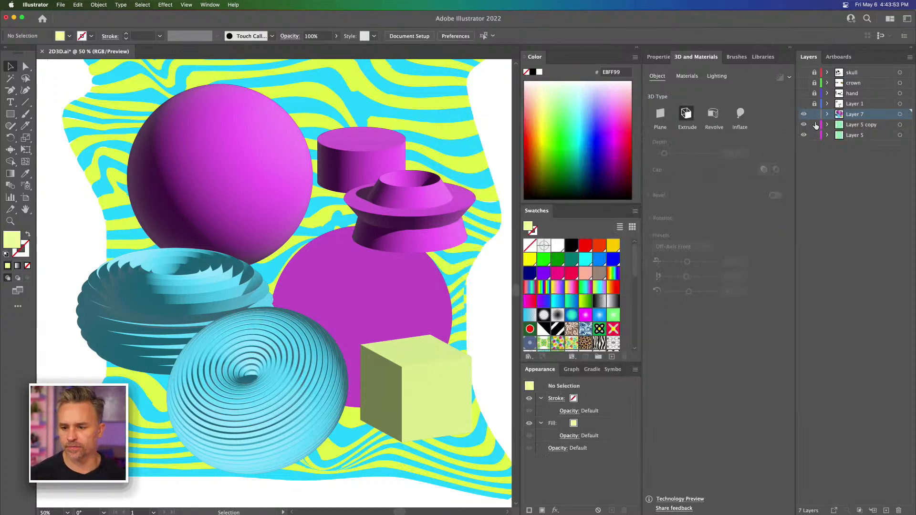
left_click_drag(814, 113, 814, 135)
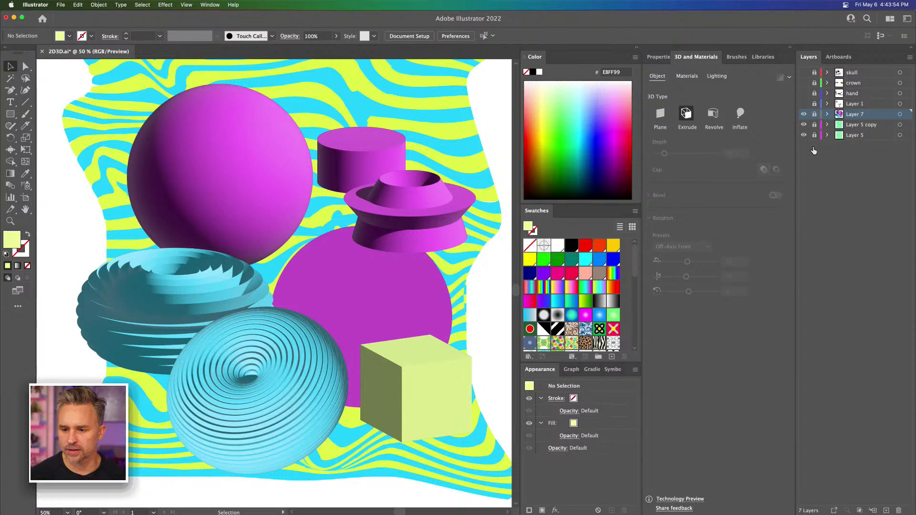
left_click(886, 510)
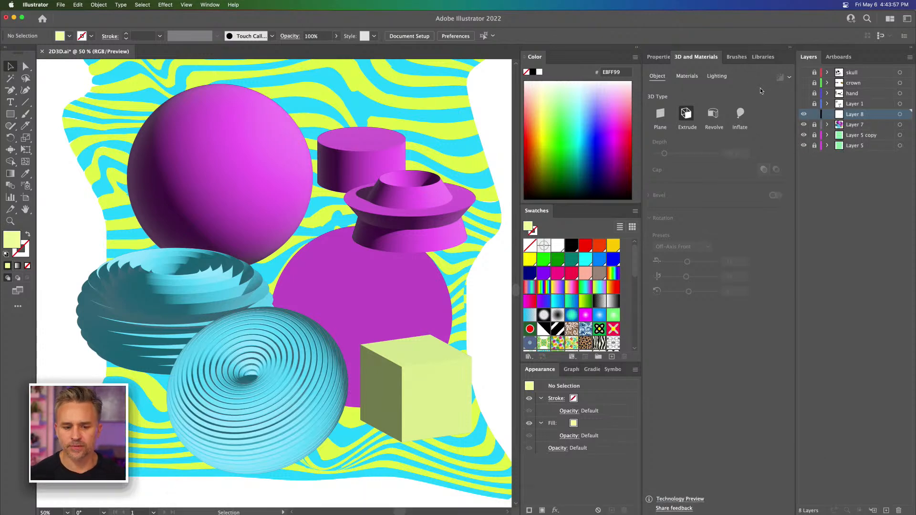
Step: Activate the Type tool and collapse the color, swatches and appearance panels to widen the canvas area
left_click(10, 101)
scroll(281, 143, "up", 3)
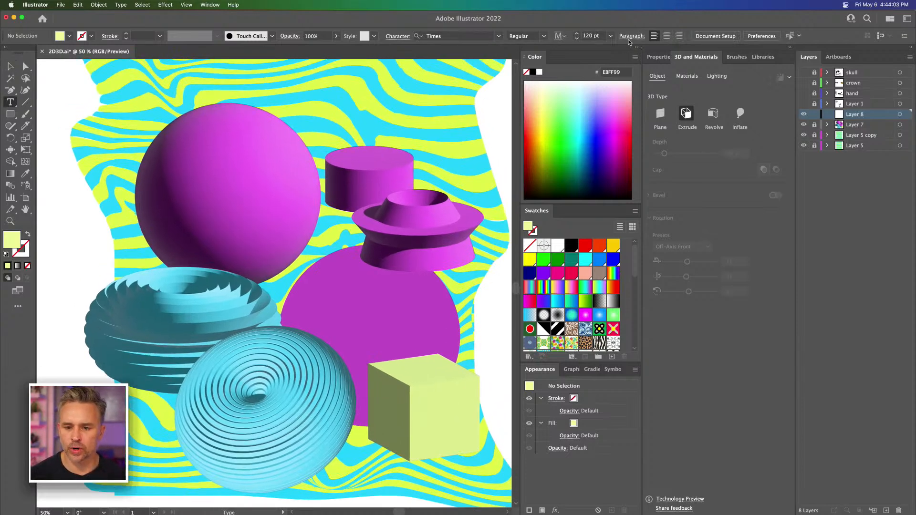
left_click(638, 48)
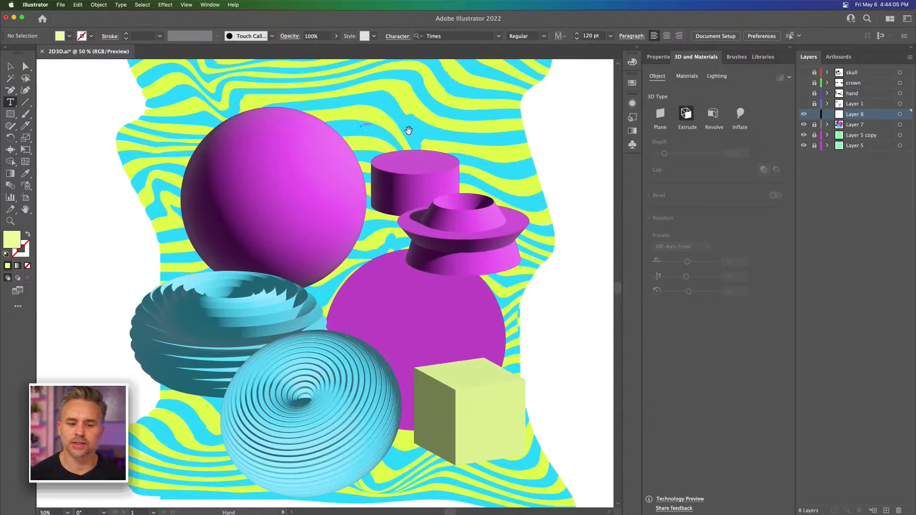
Step: Switch to Google Chrome and examine the 3D illustration examples in the 2022 graphic design trends article
mouse_move(503, 511)
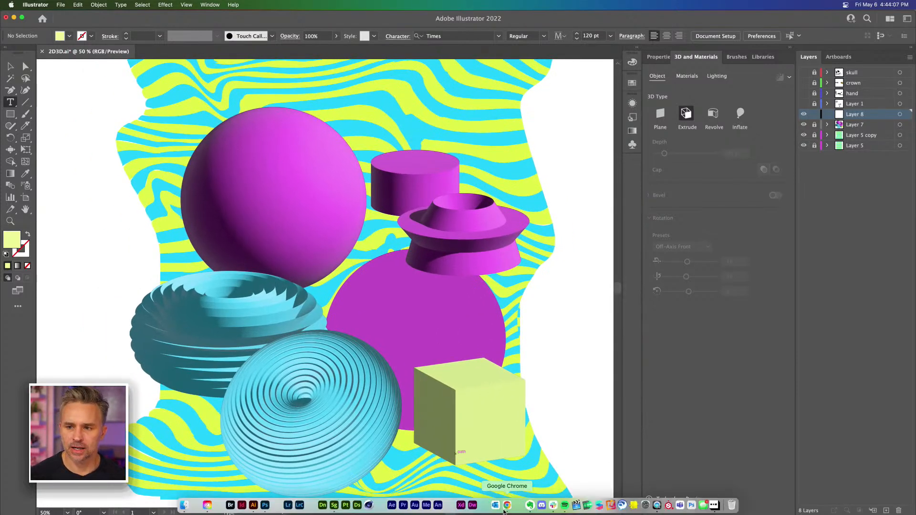
left_click(504, 509)
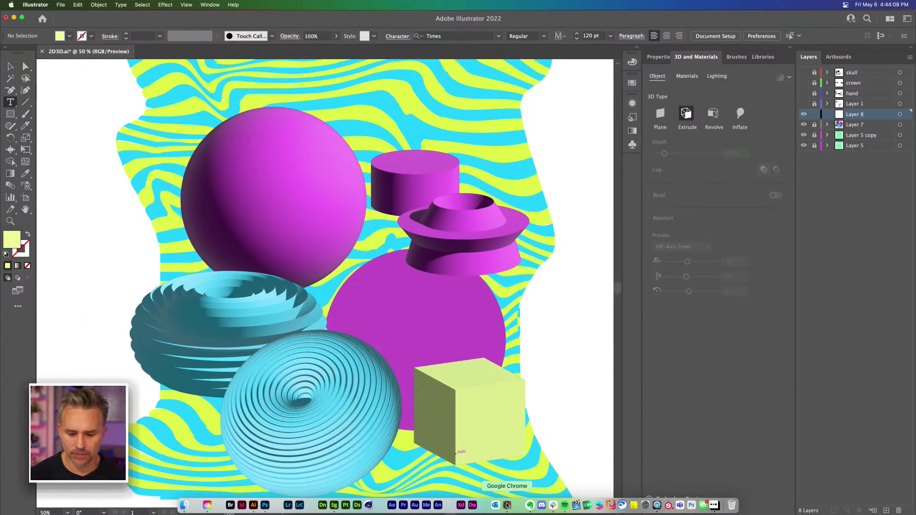
left_click(154, 146)
scroll(155, 146, "up", 3)
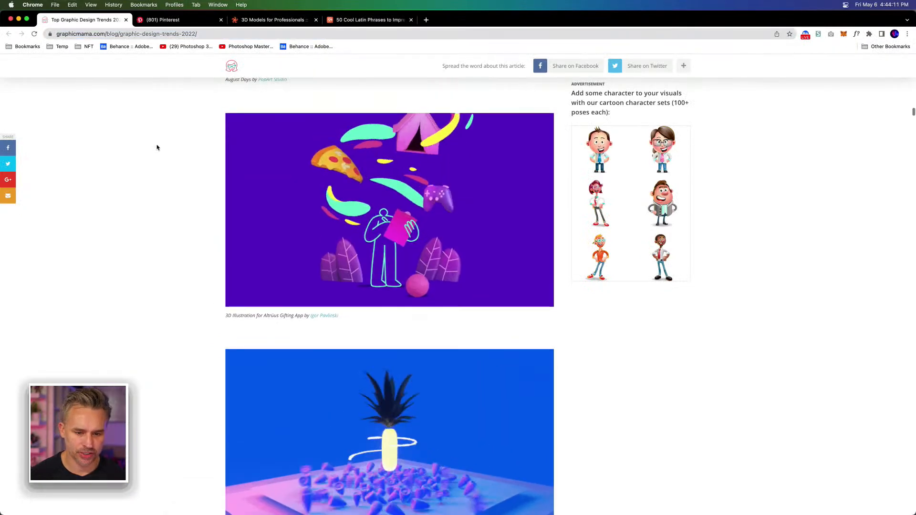
scroll(157, 147, "down", 3)
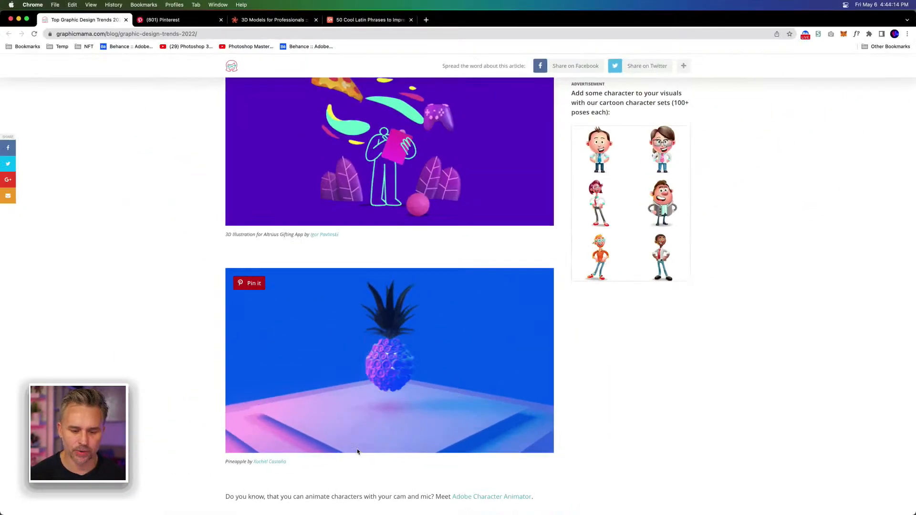
scroll(339, 356, "up", 8)
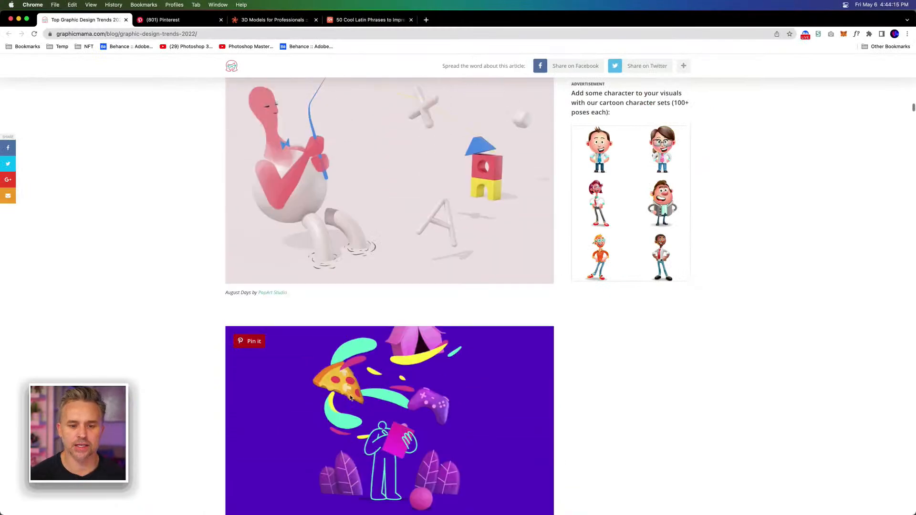
scroll(350, 398, "up", 10)
scroll(350, 397, "down", 5)
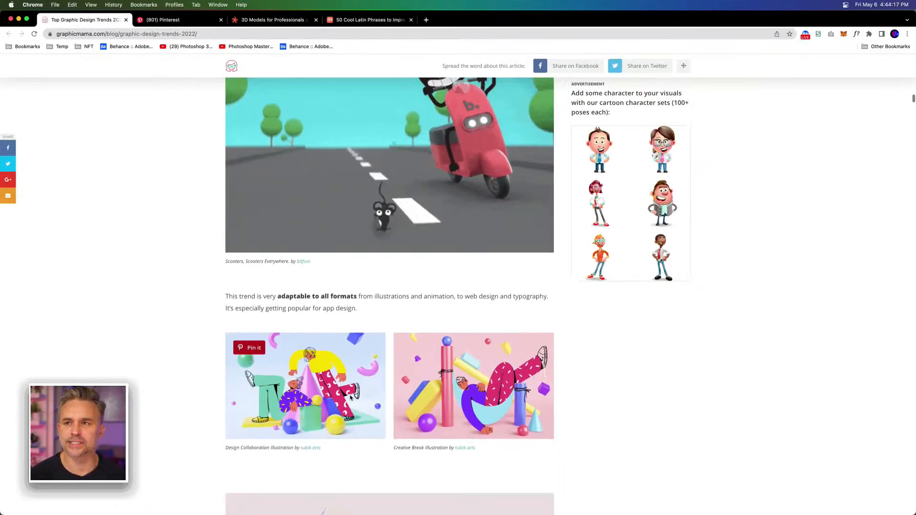
scroll(350, 397, "down", 5)
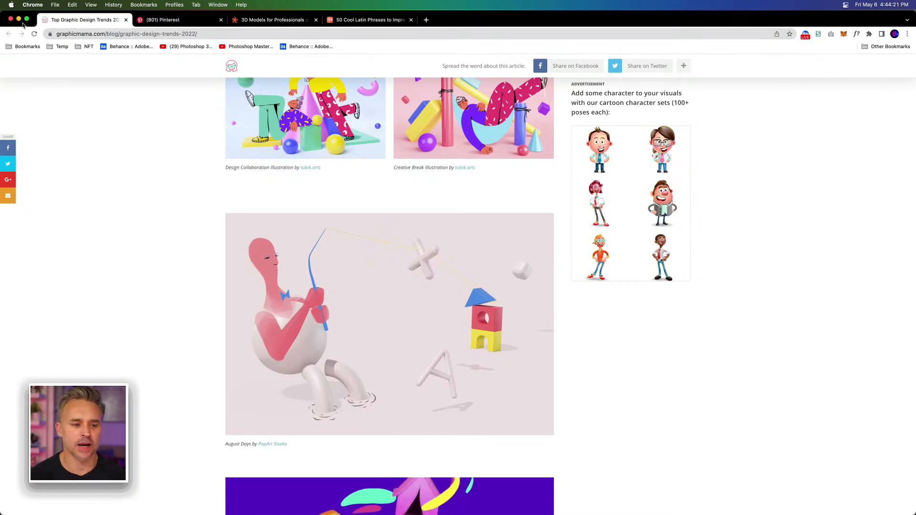
Step: Look at the TurboSquid 3D model site and open Adobe Stock in a new browser tab
left_click(262, 20)
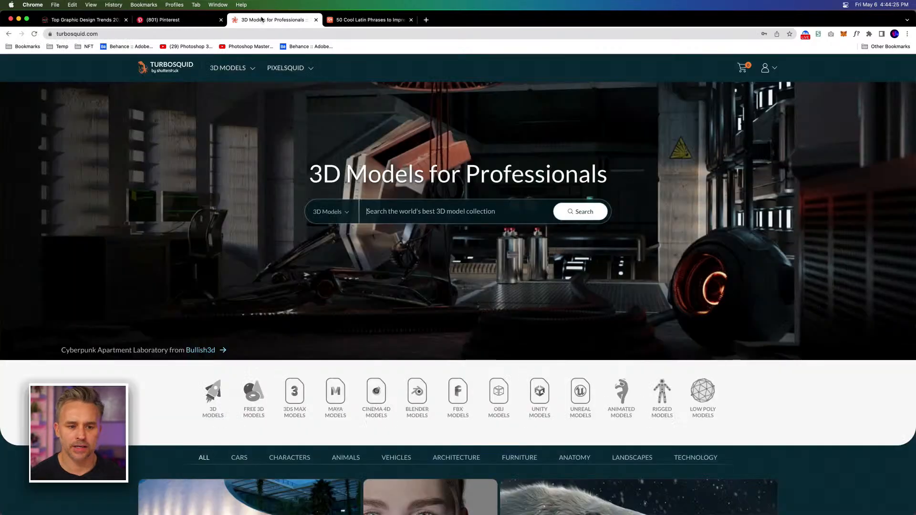
left_click(423, 22)
type("stock")
key("Return")
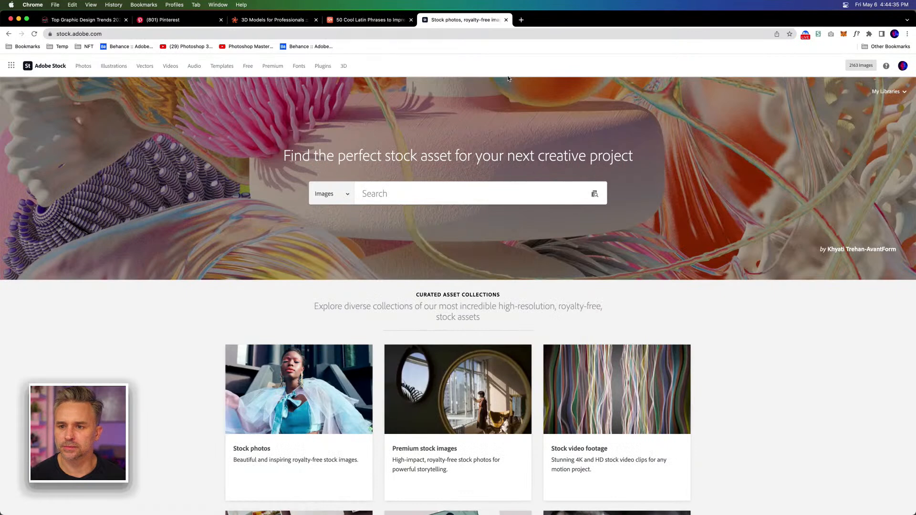
Step: Search Adobe Stock's audio assets for "3D" and skip the introductory tour
left_click(333, 196)
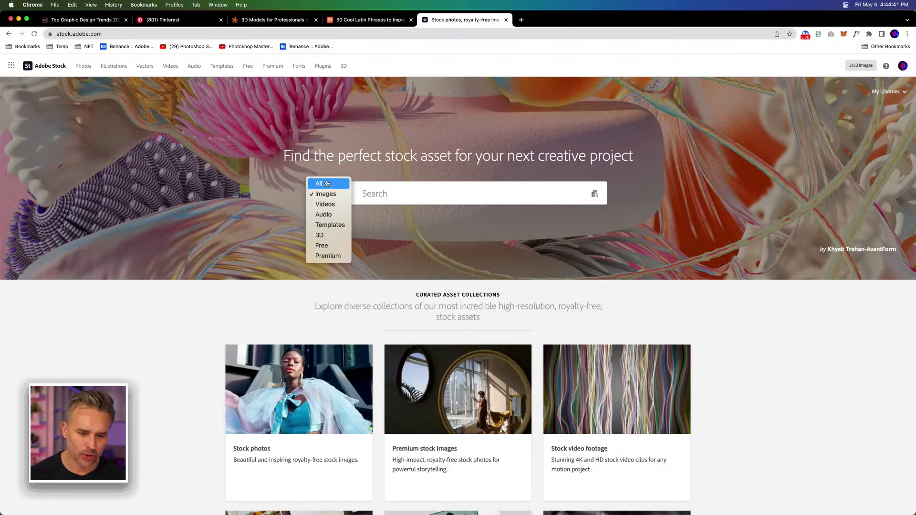
left_click(324, 215)
left_click(385, 193)
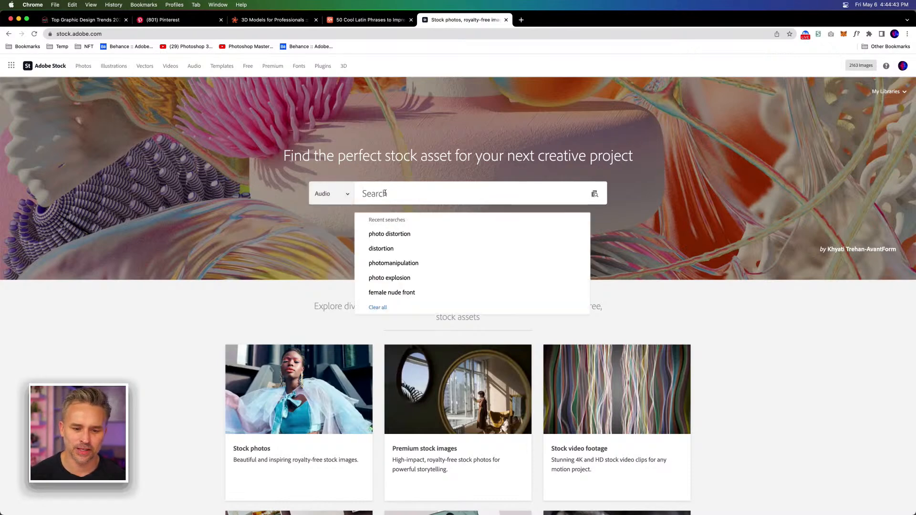
type("3D")
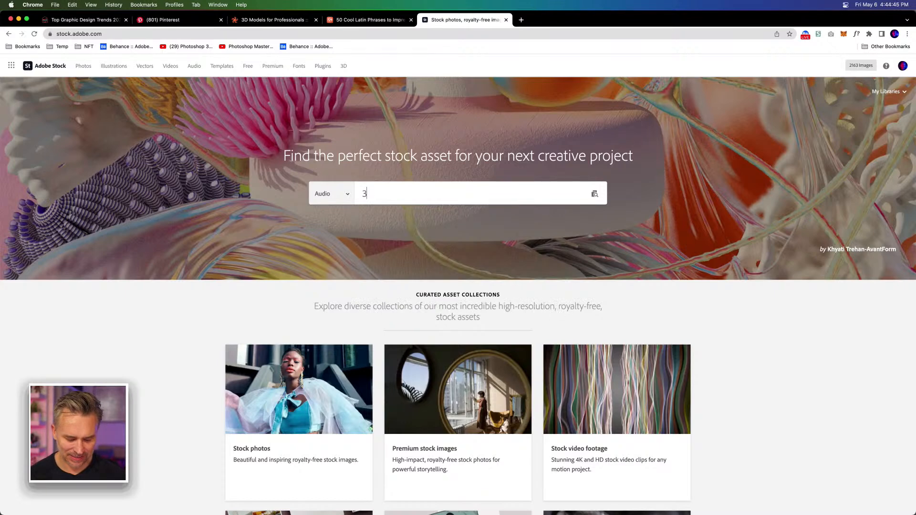
key("Return")
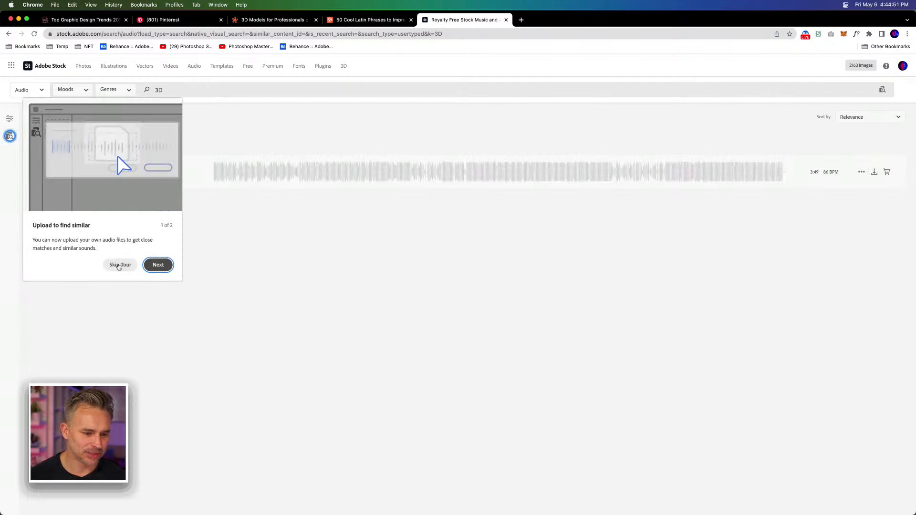
left_click(119, 264)
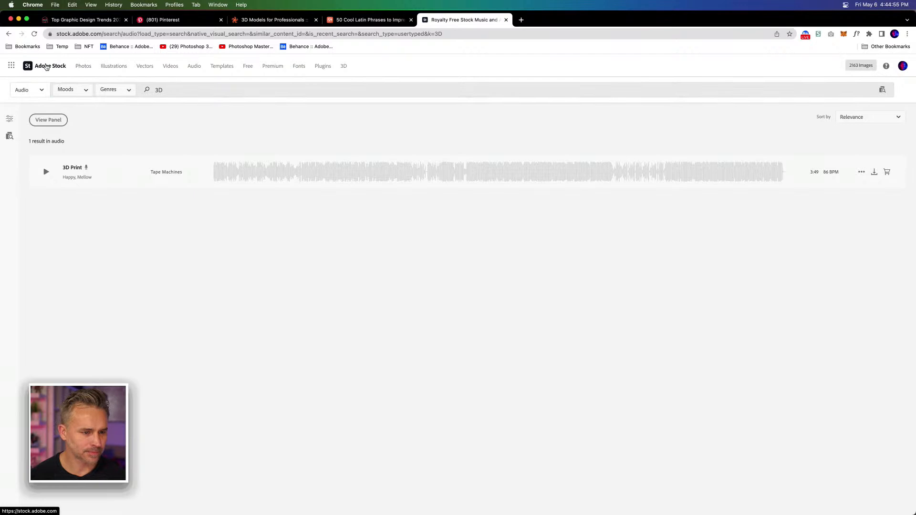
Step: Switch the "3D" search to free assets and look through the image results
left_click(40, 89)
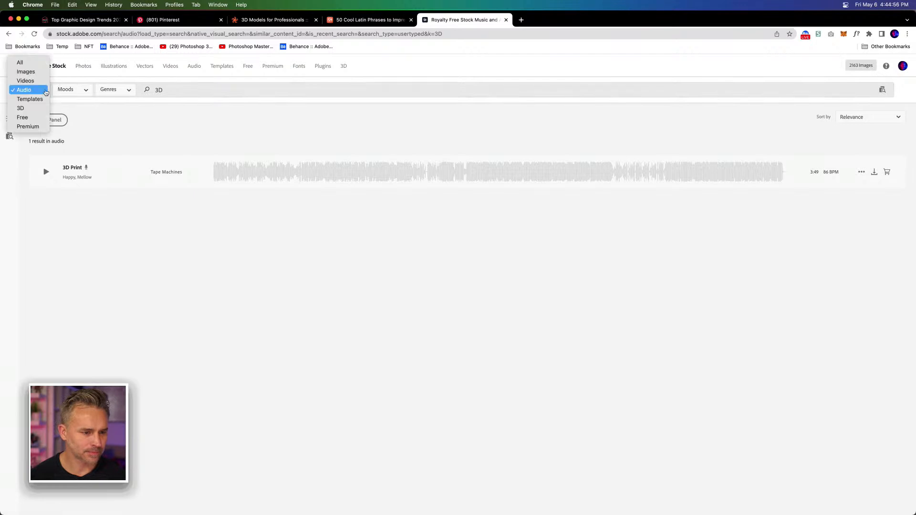
left_click(36, 118)
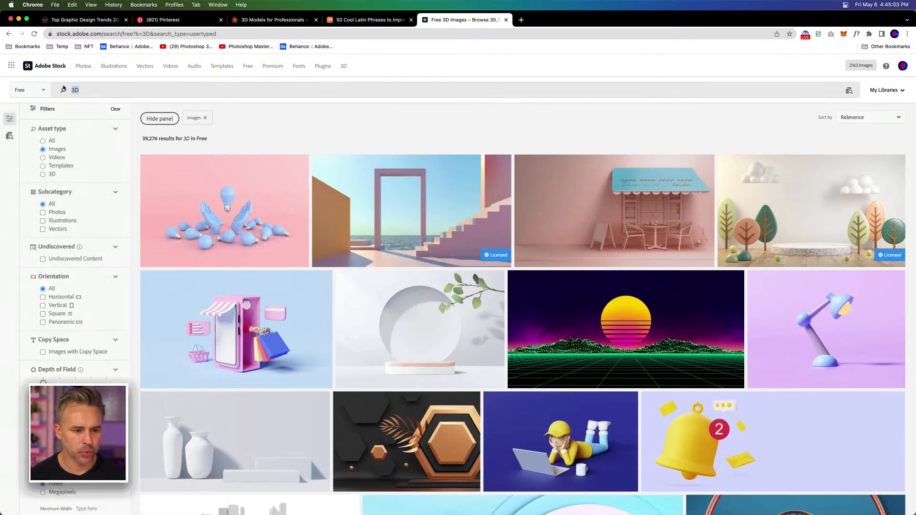
scroll(461, 374, "down", 3)
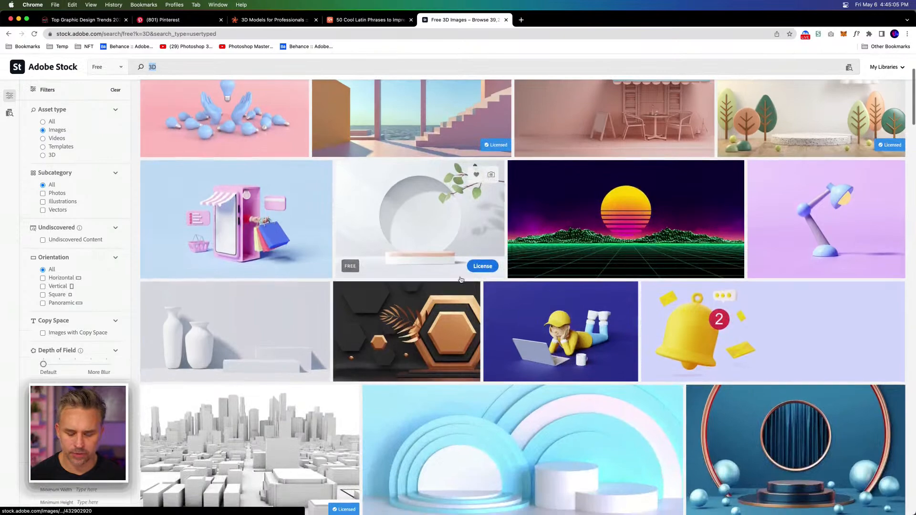
scroll(460, 279, "up", 3)
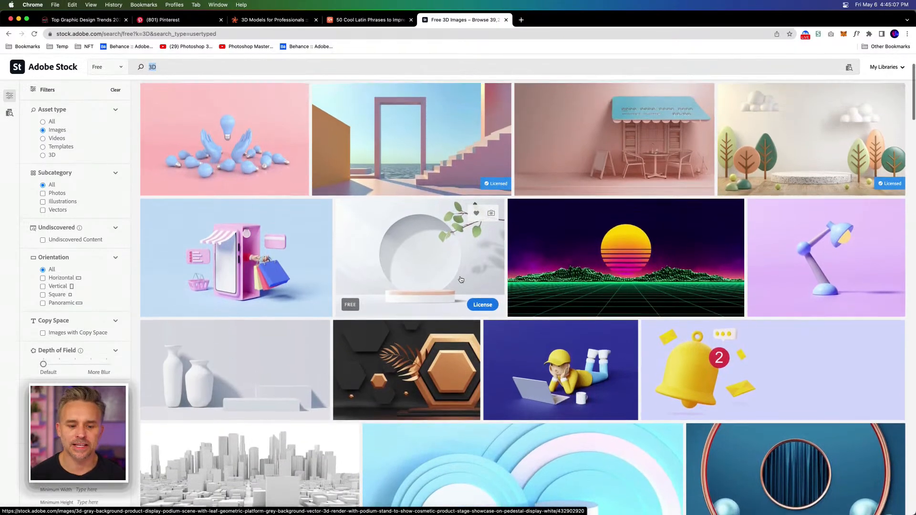
scroll(460, 279, "down", 2)
scroll(460, 279, "up", 3)
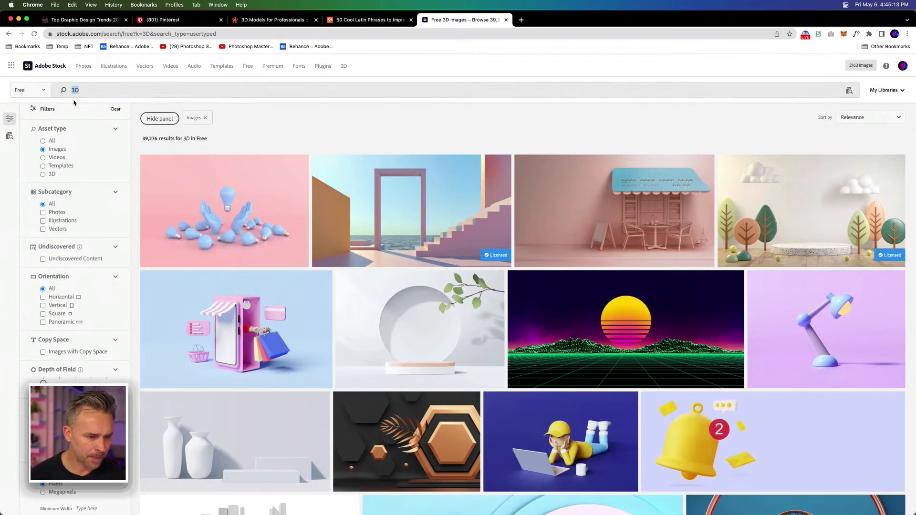
Step: Search the free Adobe Stock assets for "statue" and limit the asset type to 3D
type("statue")
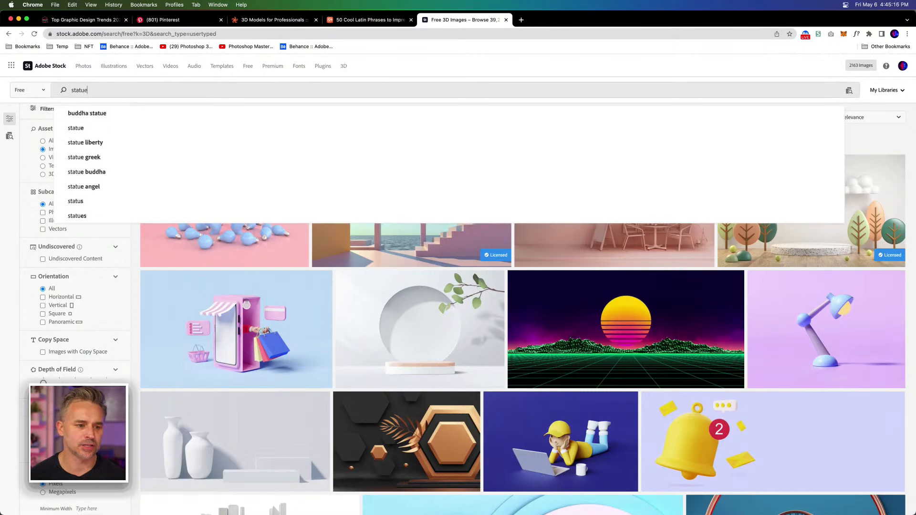
key("Return")
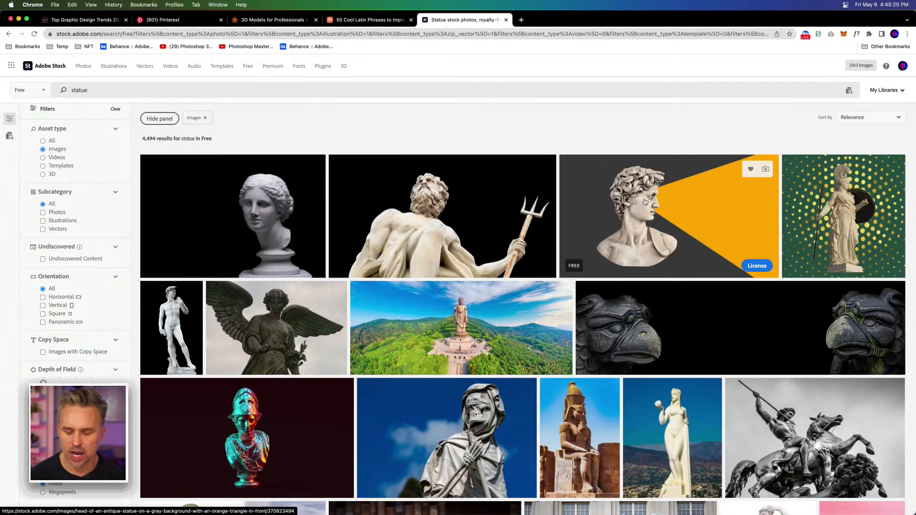
left_click(43, 175)
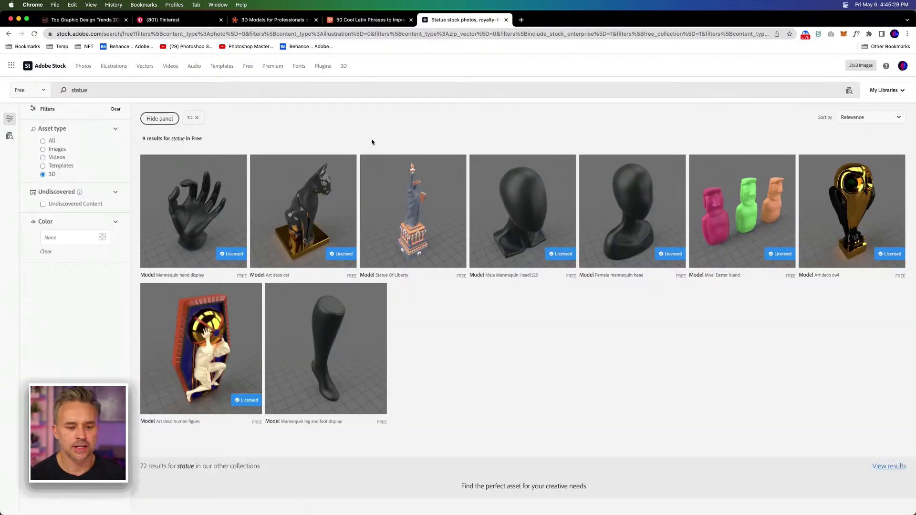
Step: Re-download the free Mannequin hand display model and switch back to Illustrator
scroll(386, 110, "down", 5)
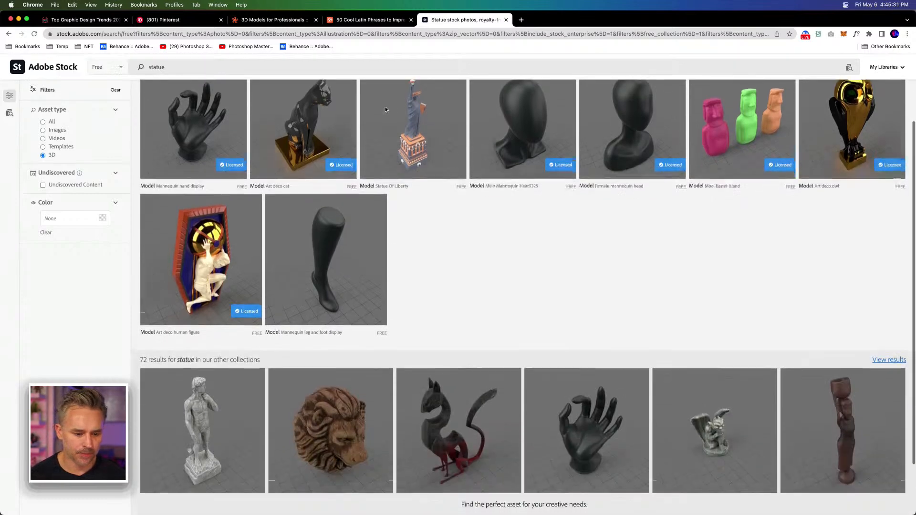
scroll(385, 109, "up", 3)
scroll(385, 109, "up", 3)
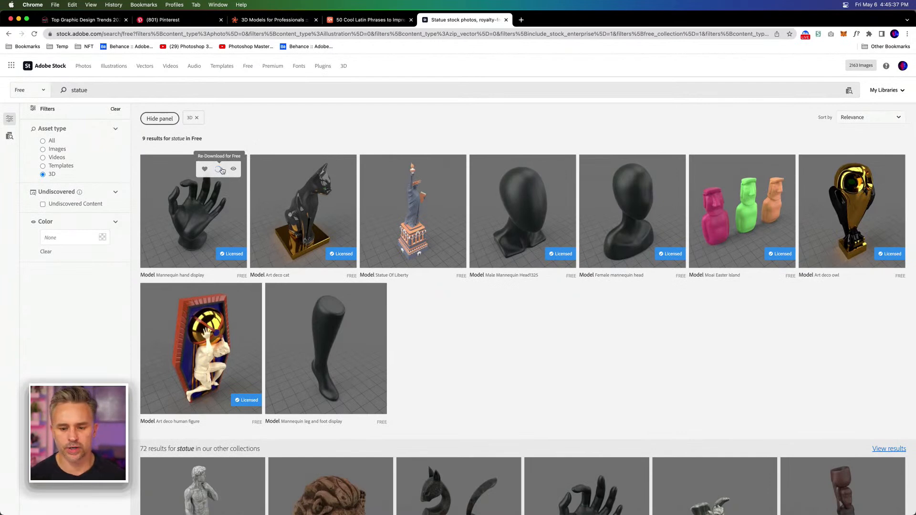
left_click(222, 170)
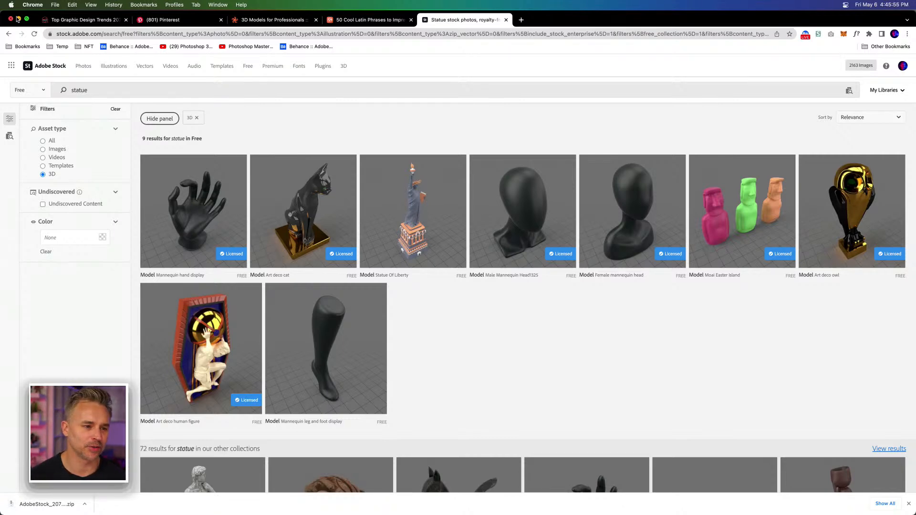
left_click(19, 19)
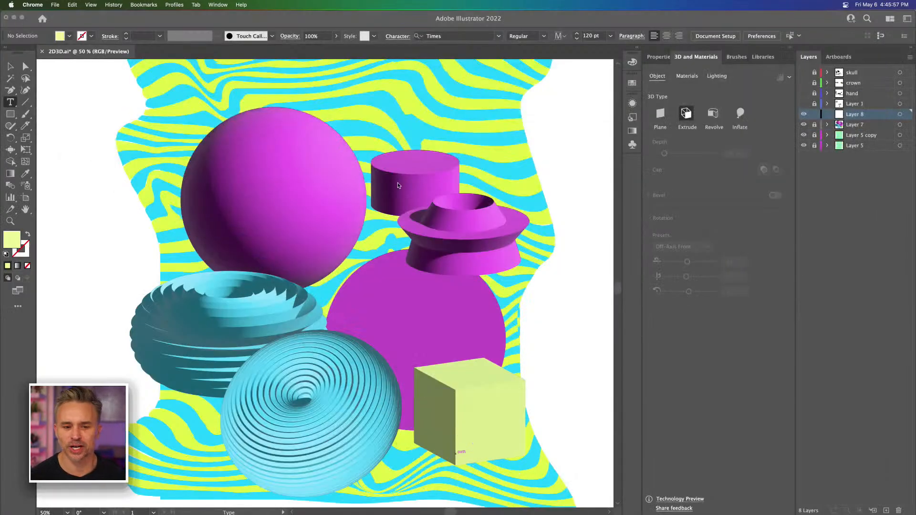
left_click(593, 128)
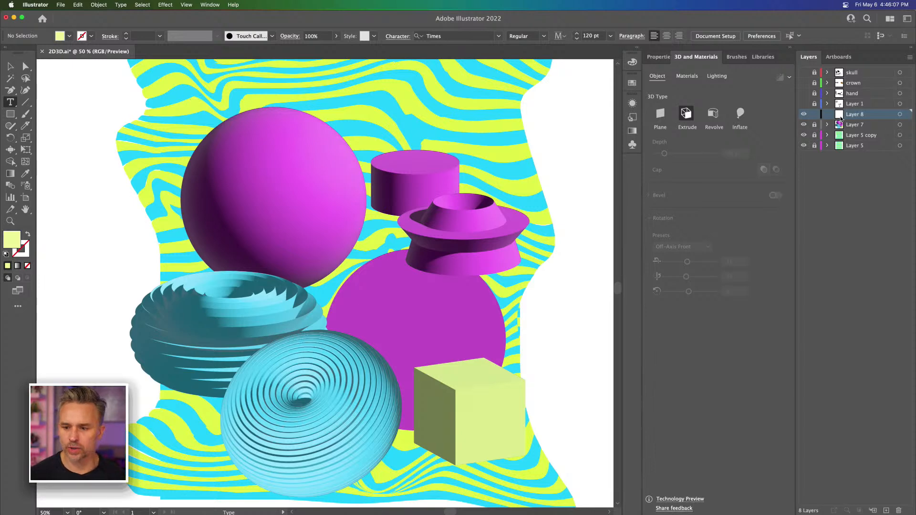
Step: Add the text "XXII" in 120 pt Times on Layer 8 and place it just above the large magenta sphere's upper-left edge
left_click(364, 111)
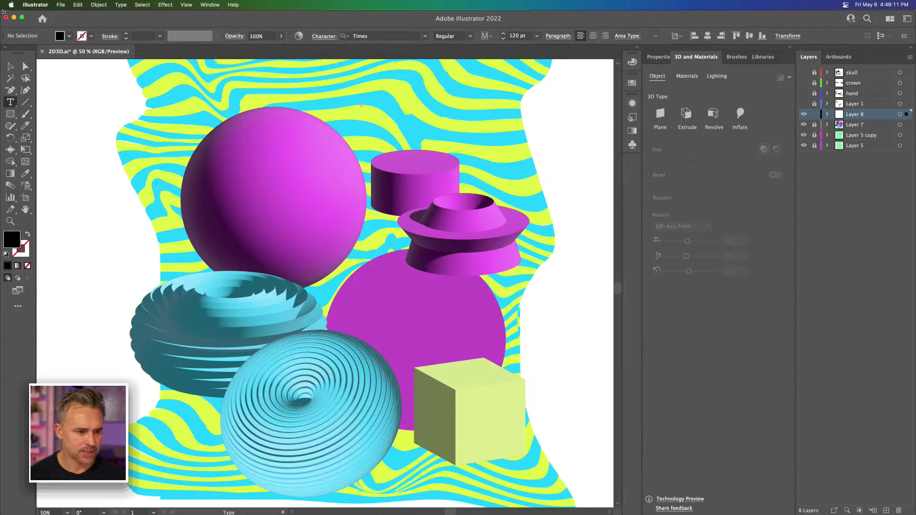
key("Escape")
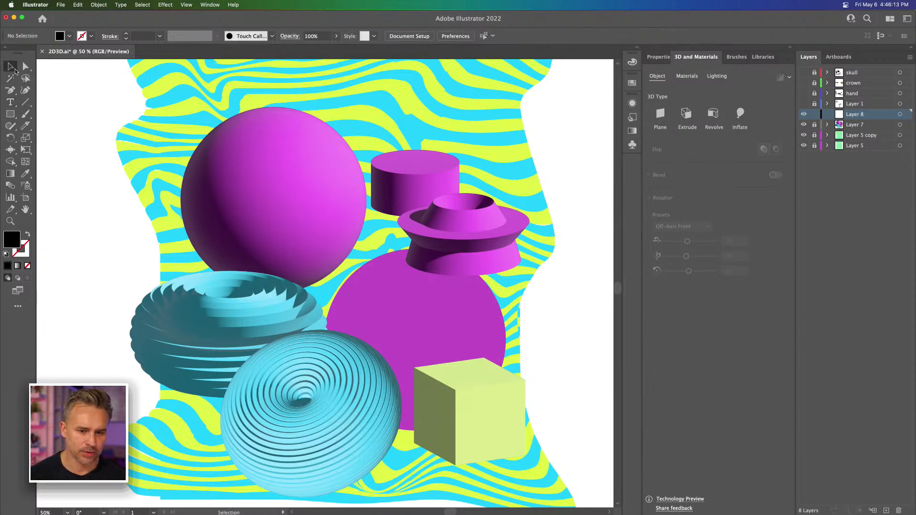
left_click(10, 103)
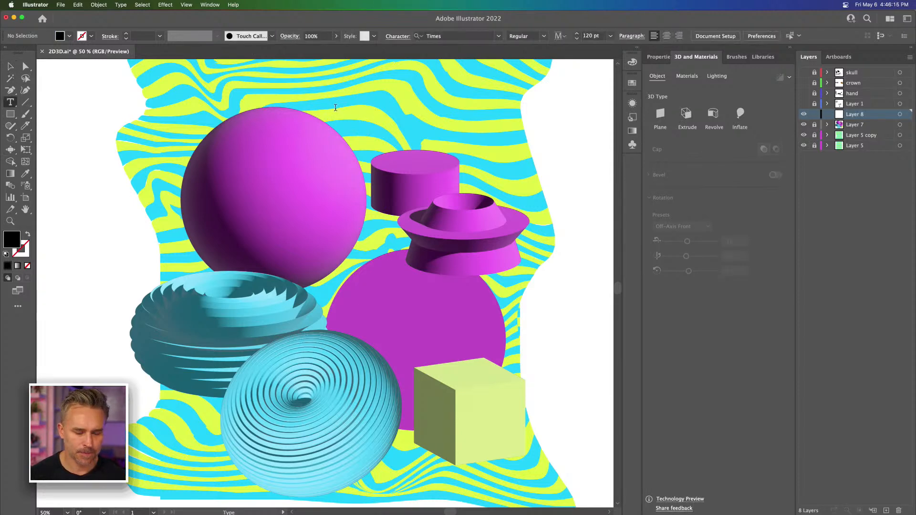
left_click(335, 104)
type("XXII")
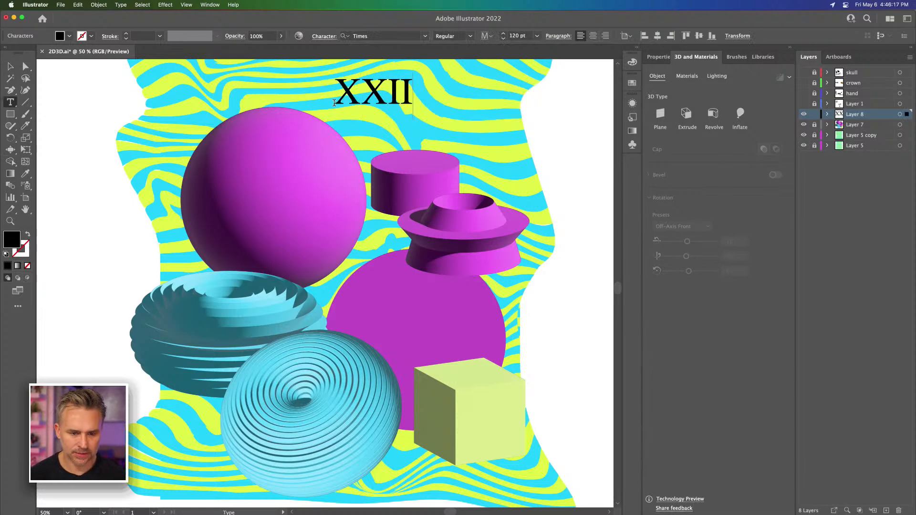
key("Escape")
left_click_drag(365, 96, 202, 103)
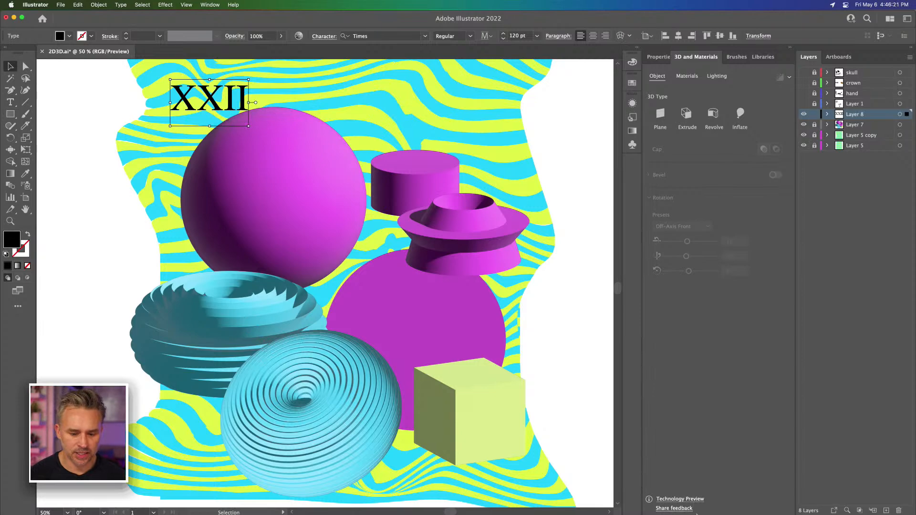
Step: Switch to Chrome, copy the phrase "Acta non verba" from the Latin phrases article, and return to Illustrator
mouse_move(710, 511)
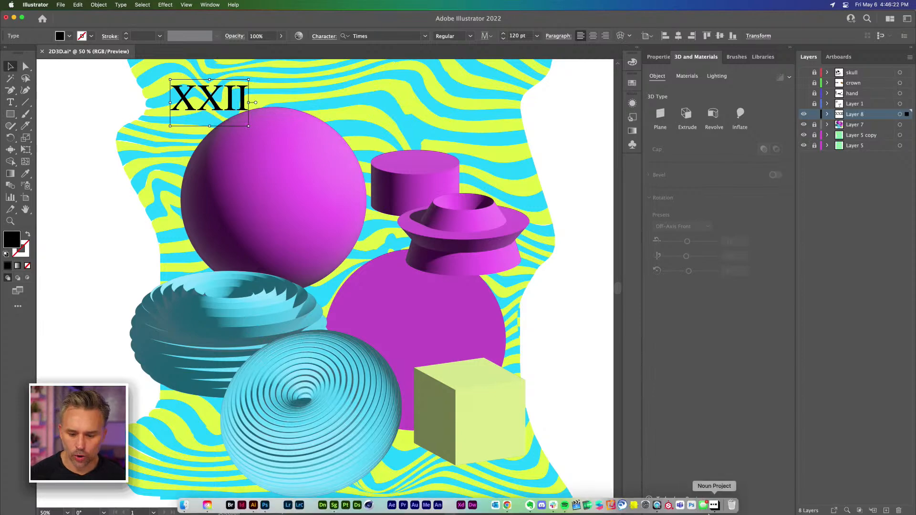
left_click(507, 505)
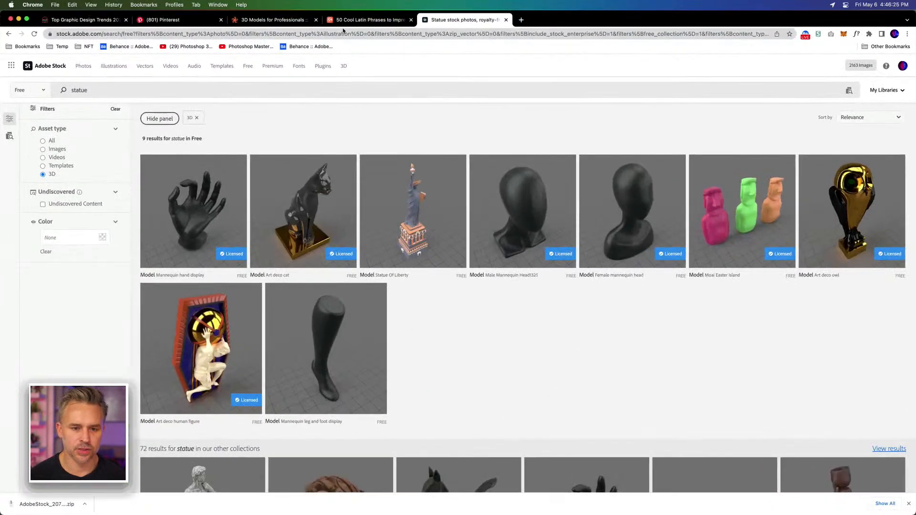
left_click(345, 20)
scroll(162, 342, "down", 5)
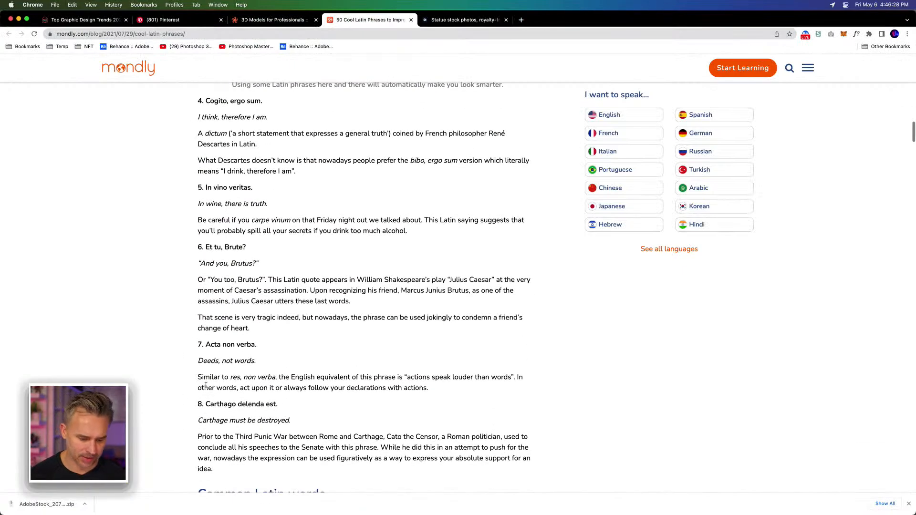
left_click_drag(255, 361, 223, 361)
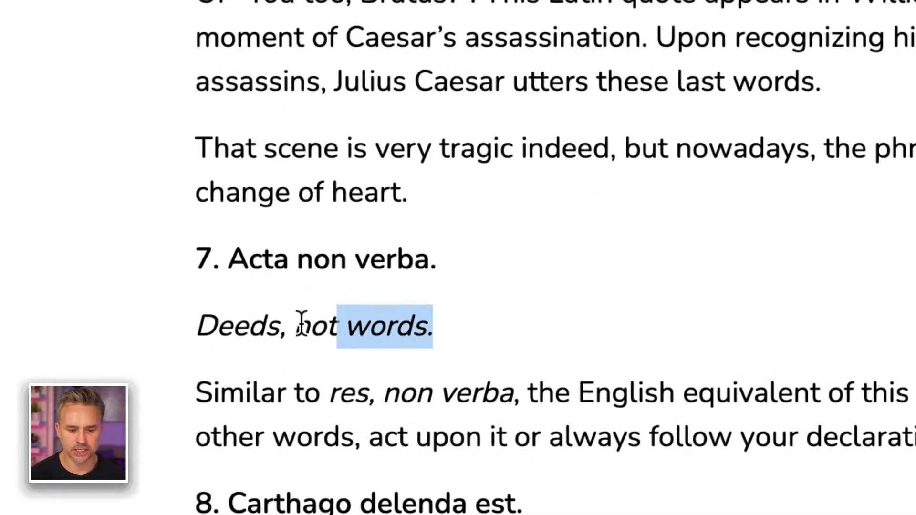
left_click_drag(302, 324, 197, 326)
left_click_drag(436, 260, 415, 260)
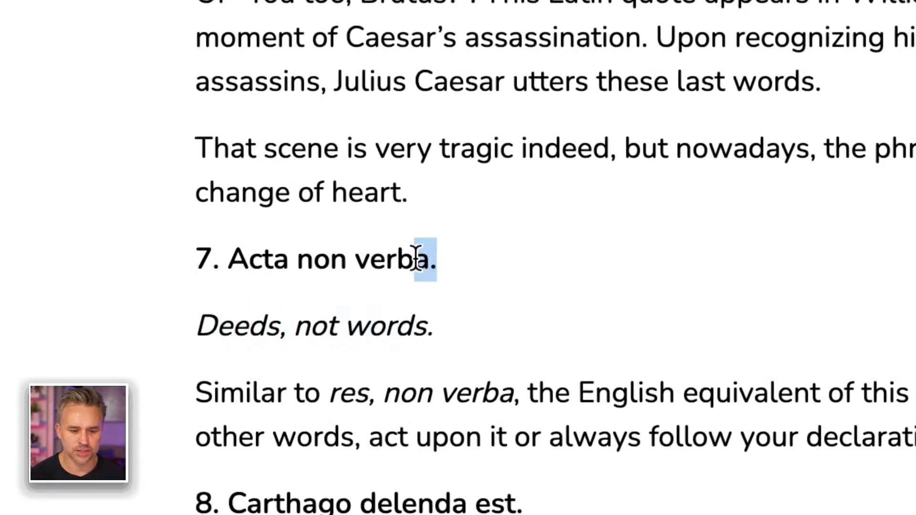
left_click_drag(230, 257, 426, 267)
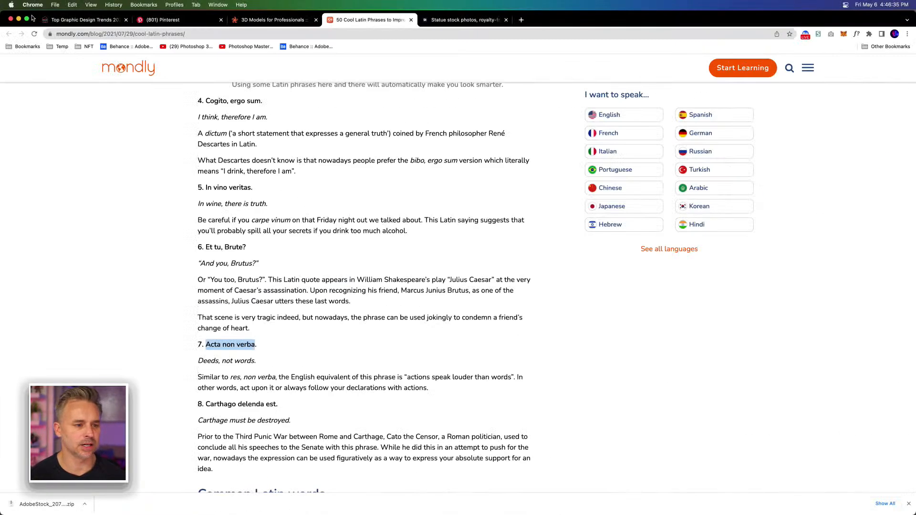
left_click(17, 19)
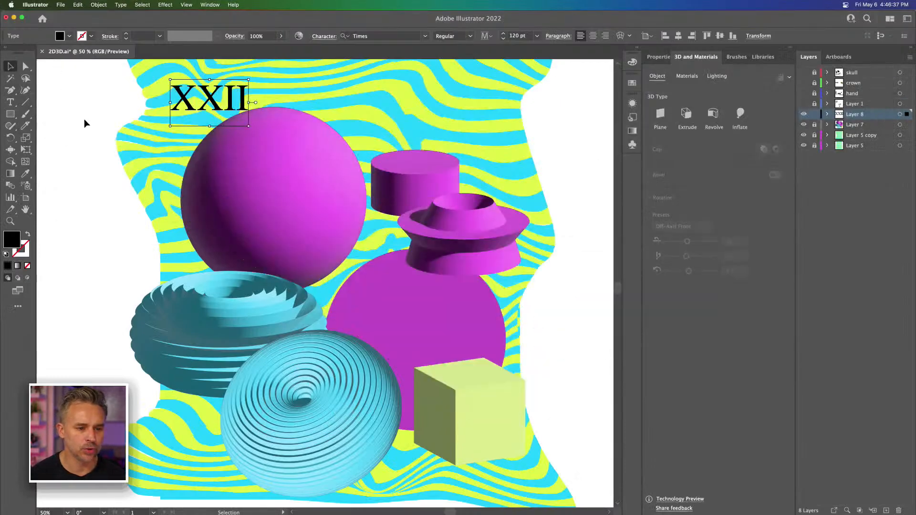
Step: Paste "ACTA NON VERBA" as a new text object on Layer 8 and move it across the flat purple circle
left_click(14, 101)
left_click(113, 192)
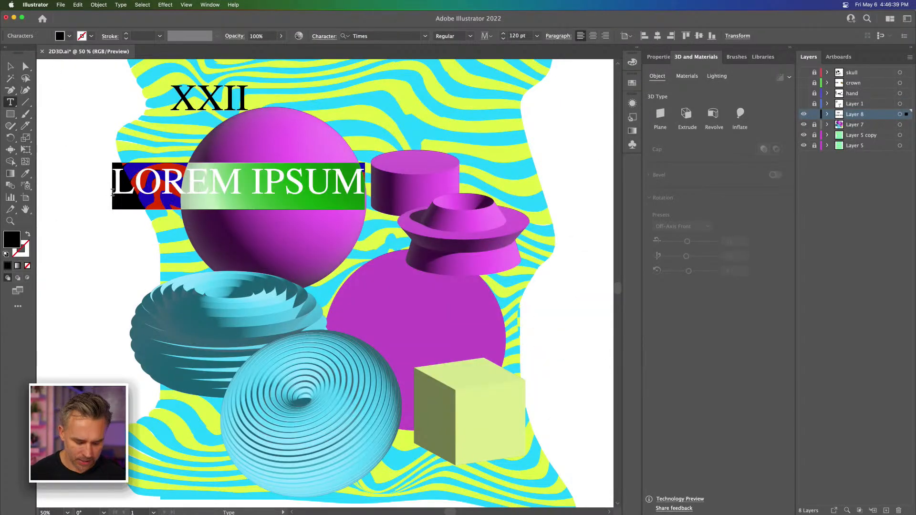
key("super+v")
left_click(10, 66)
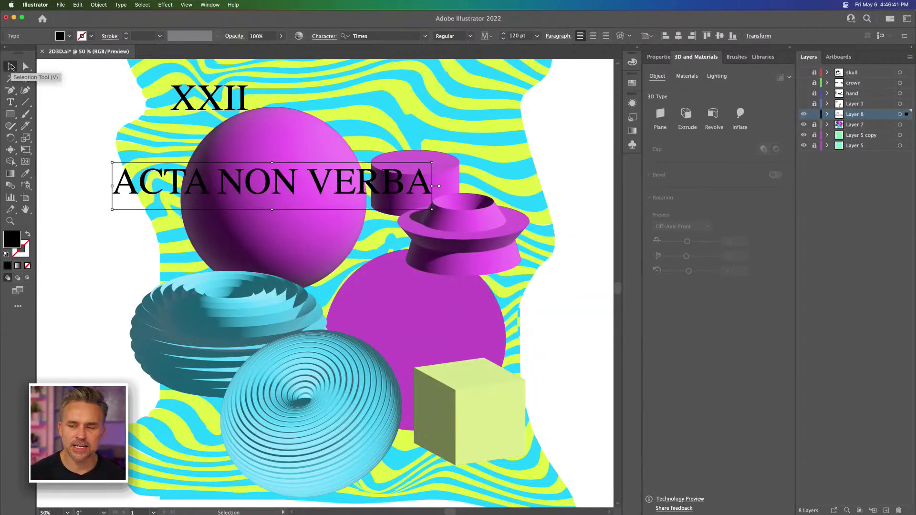
left_click_drag(331, 186, 516, 310)
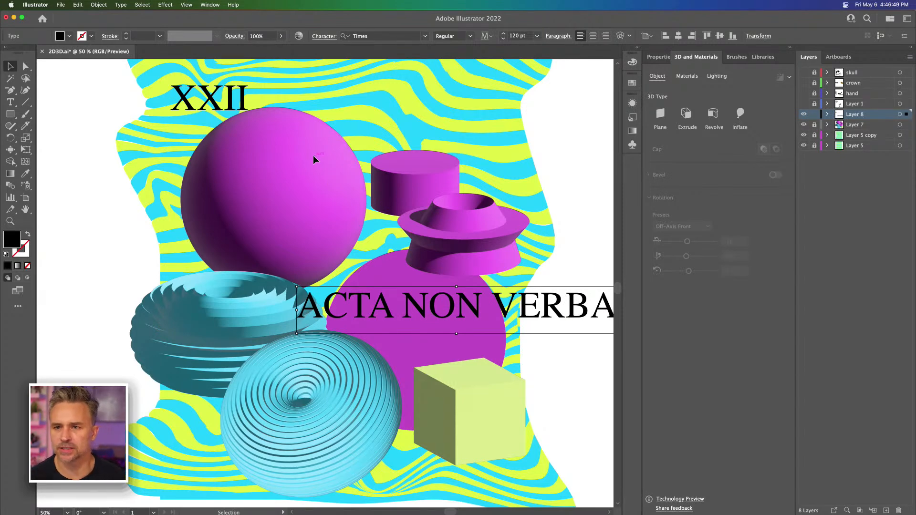
Step: Save the 2D3D.ai document with the Selection tool active
key("a")
key("super+s")
key("v")
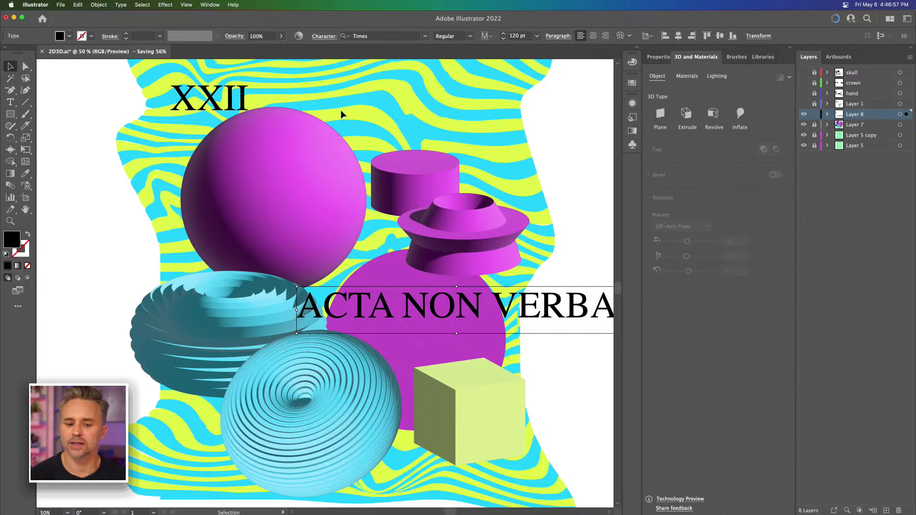
Step: Reposition the ACTA NON VERBA text slightly across the upper part of the flat purple circle and deselect it
left_click_drag(423, 311, 451, 300)
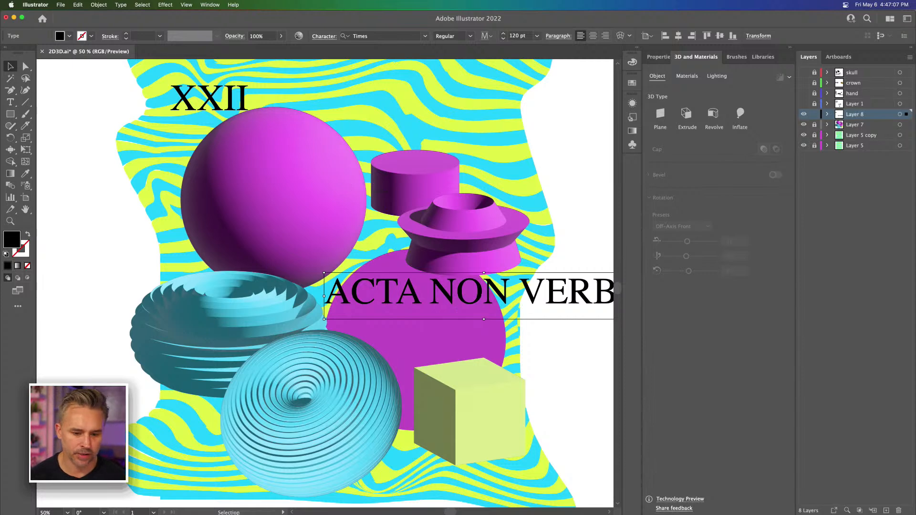
mouse_move(242, 506)
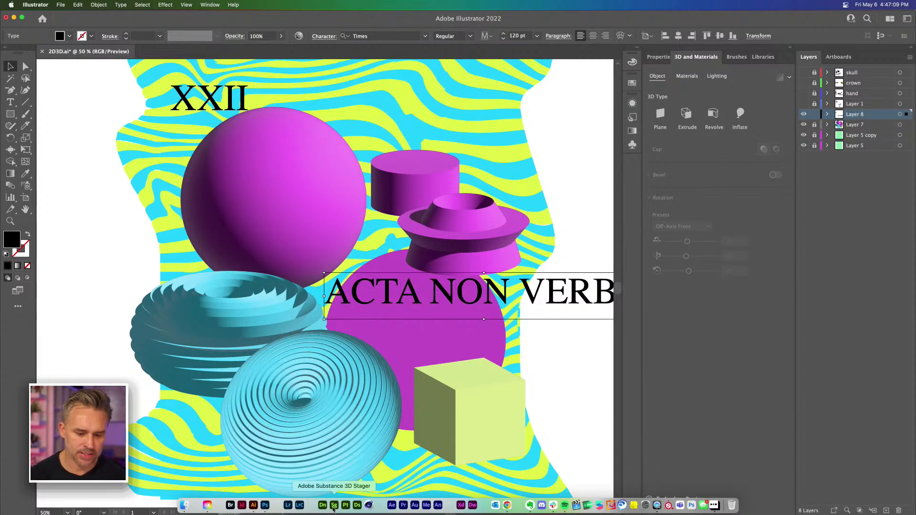
left_click(273, 198)
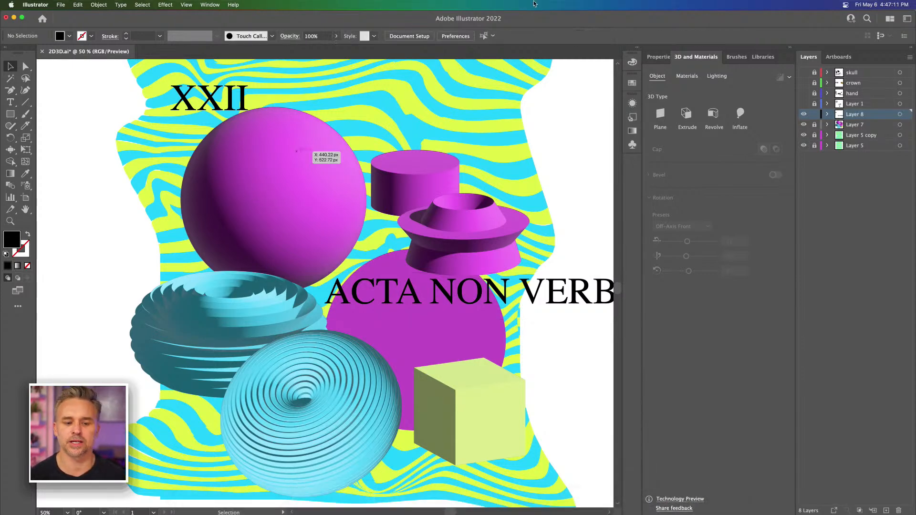
mouse_move(470, 292)
left_mouse_down()
mouse_move(388, 253)
mouse_move(461, 300)
left_mouse_up()
left_click(296, 377)
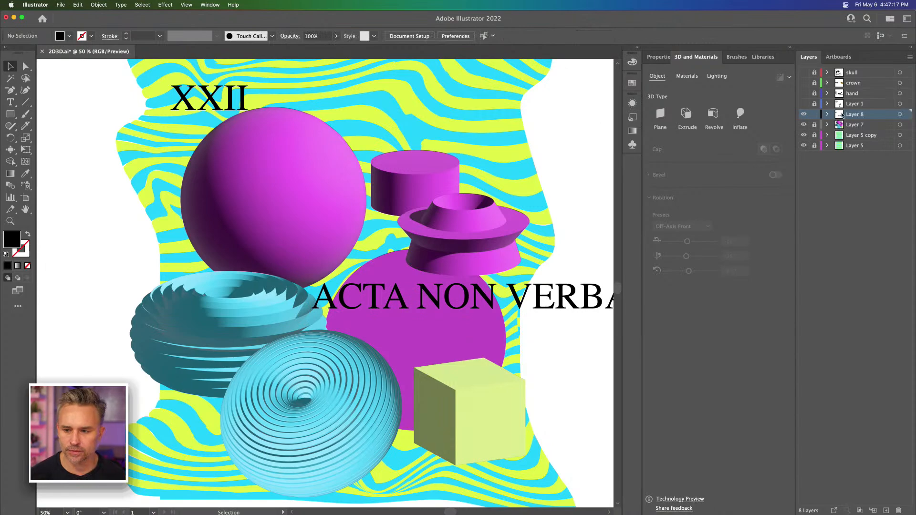
Step: Unlock Layer 7, move the round ribbed blue shape up over the magenta shapes, and return it to just below the flat purple circle
left_click(814, 125)
left_click_drag(311, 370, 437, 122)
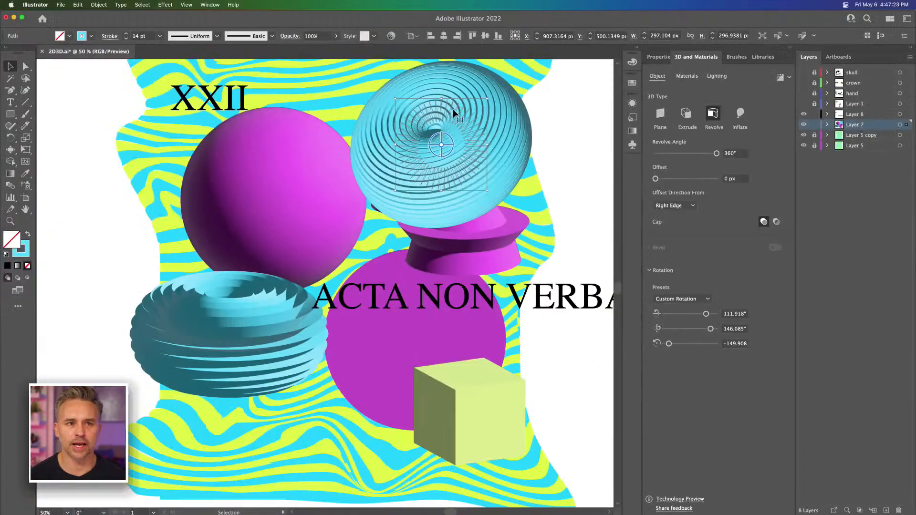
left_click_drag(436, 123, 331, 389)
Step: Switch to Chrome, open the Instagram profile in a new tab, and view both images of the May the Fourth post
left_click(185, 502)
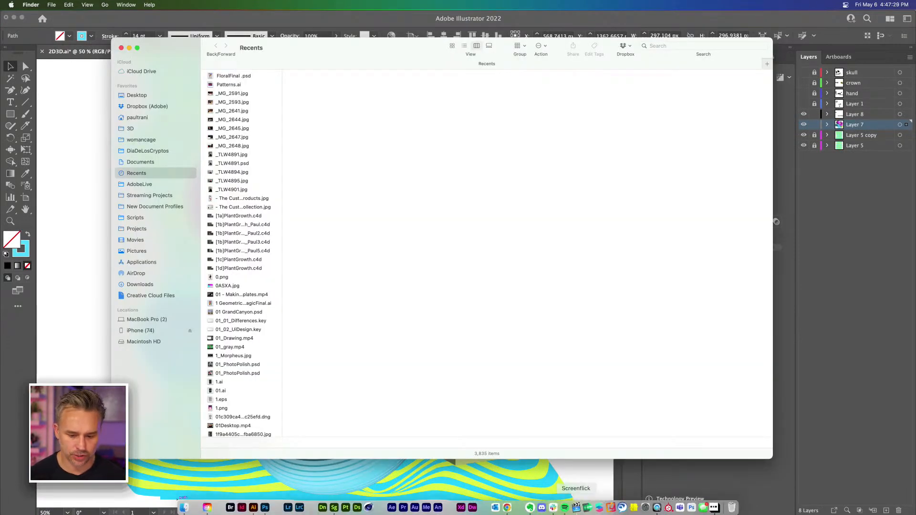
left_click(508, 506)
left_click(520, 21)
type("instagram.com/ptrani/")
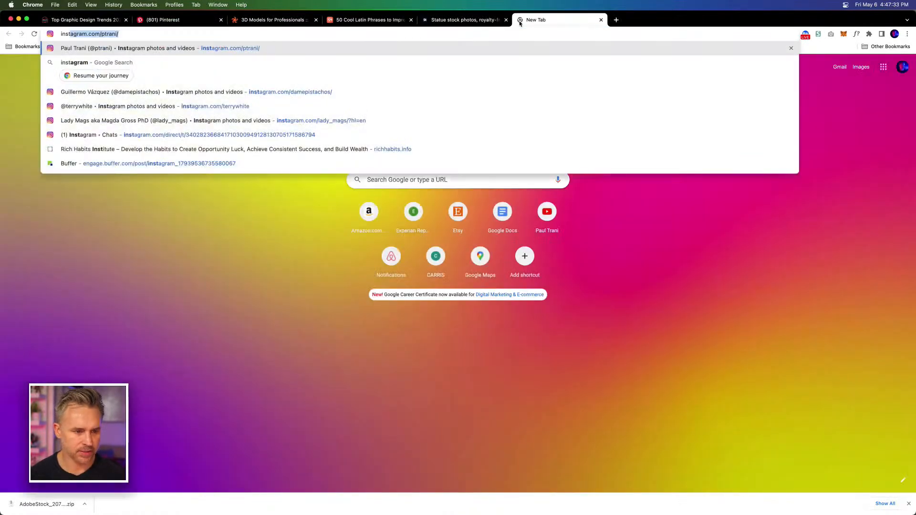
key("Return")
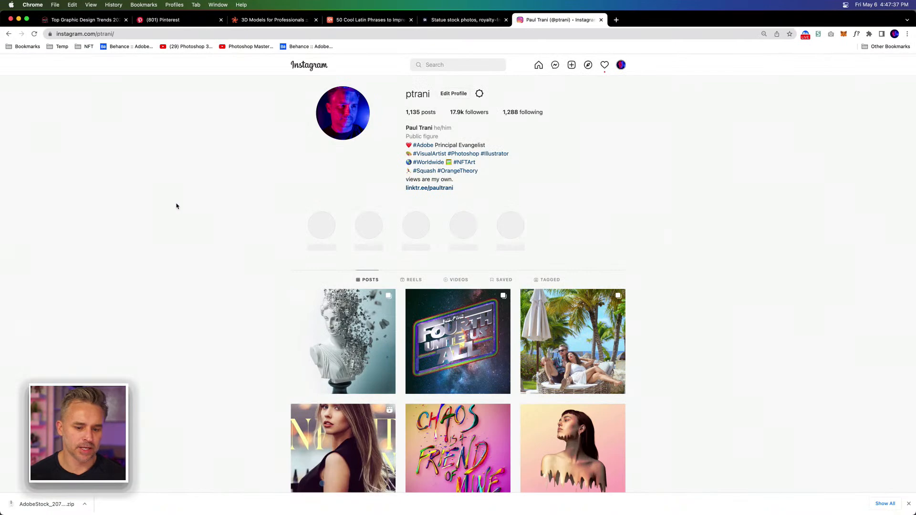
left_click(423, 325)
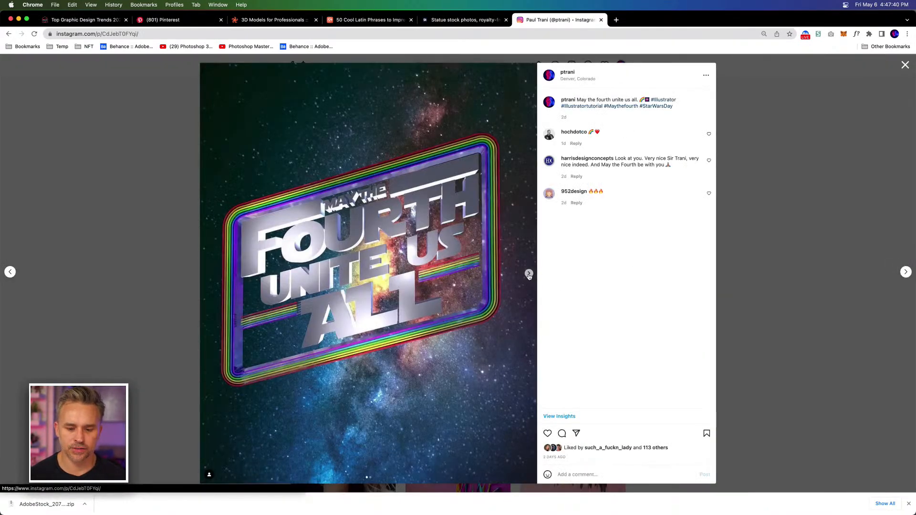
left_click(529, 275)
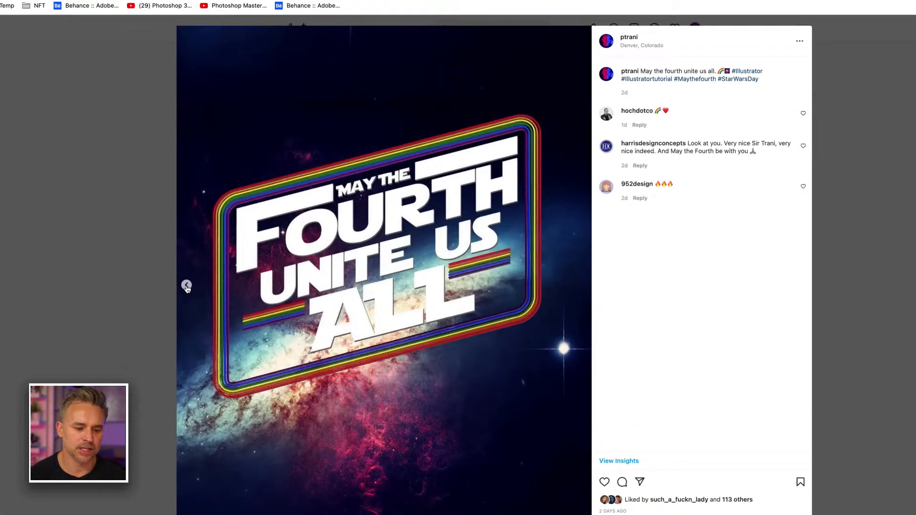
left_click(208, 274)
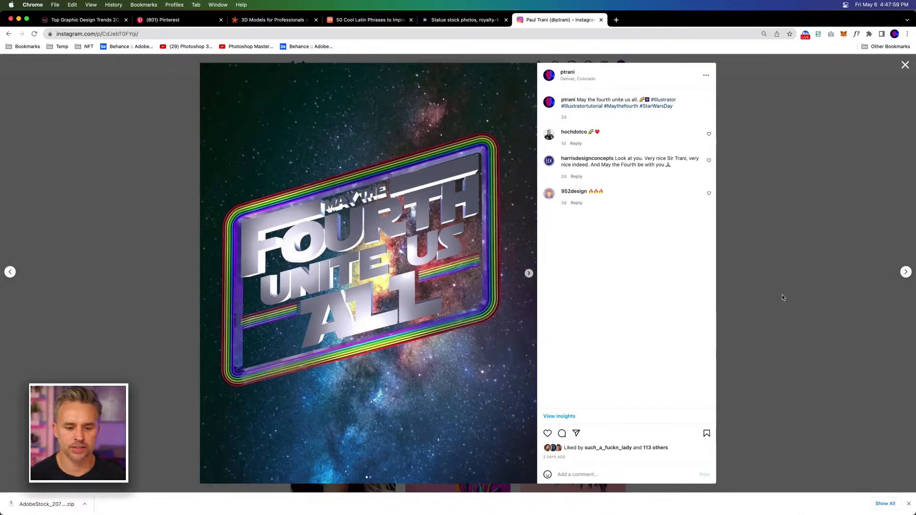
Step: Switch to Finder and open MayFourth.ai from the MaytheFourth folder inside Star Wars in Streaming Projects
mouse_move(184, 511)
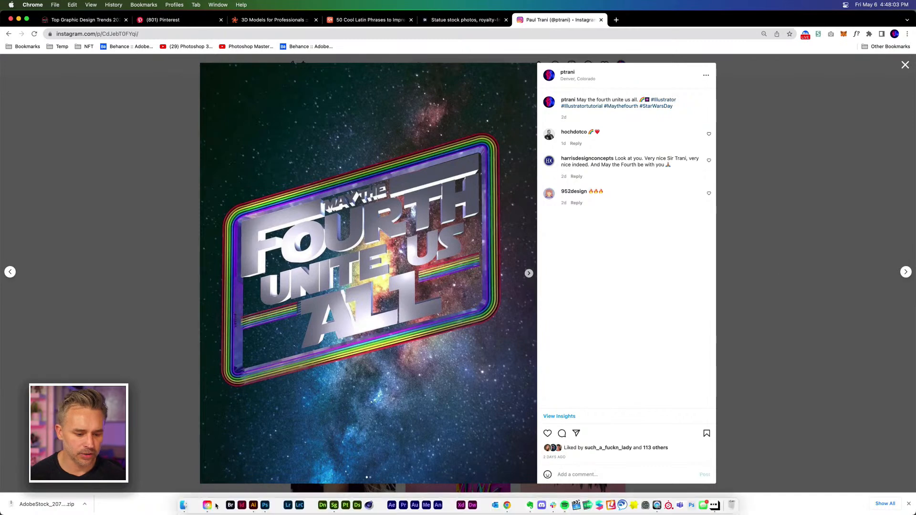
left_click(181, 506)
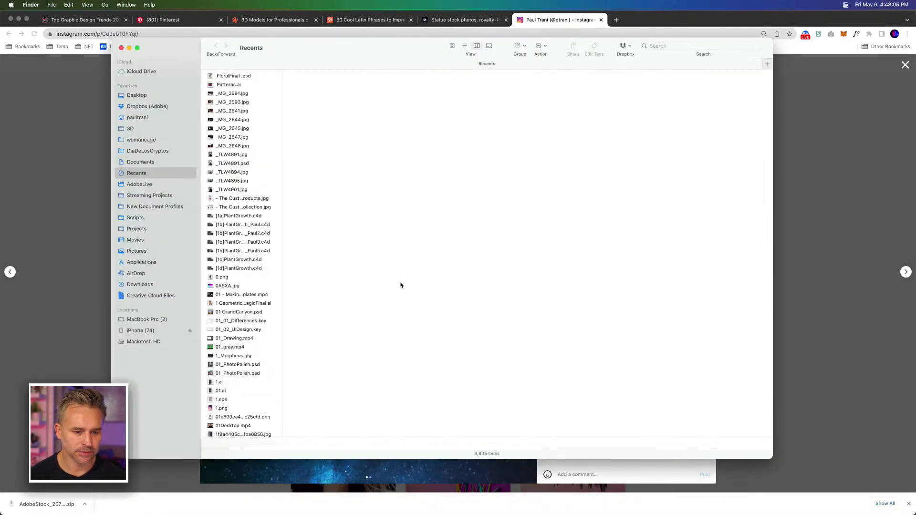
left_click_drag(296, 57, 307, 68)
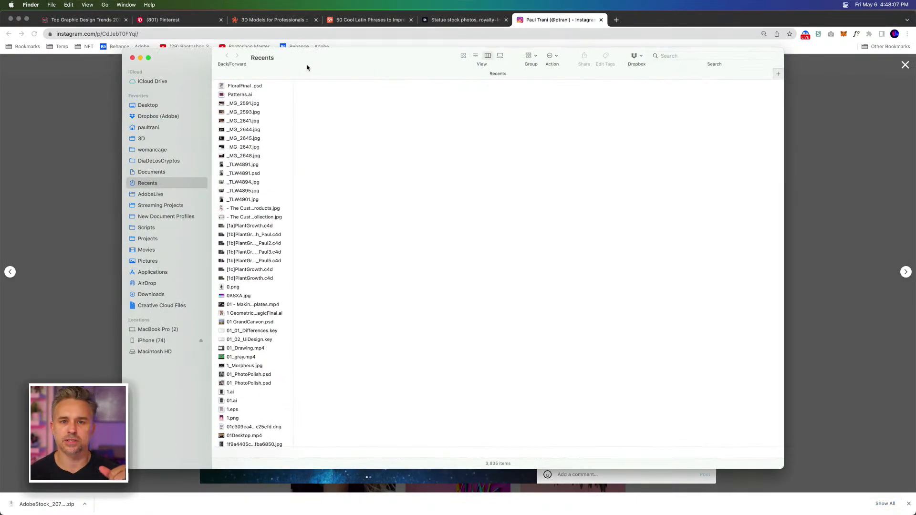
left_click(148, 208)
type("s")
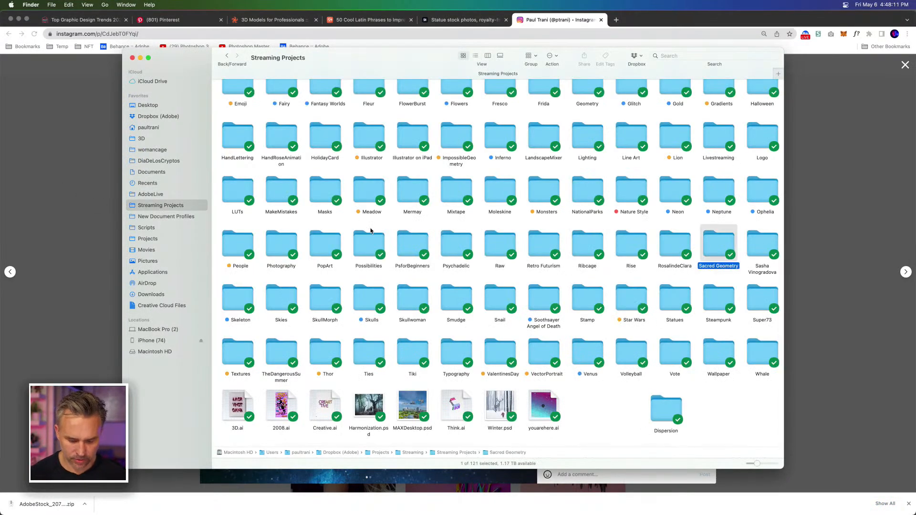
type("tar")
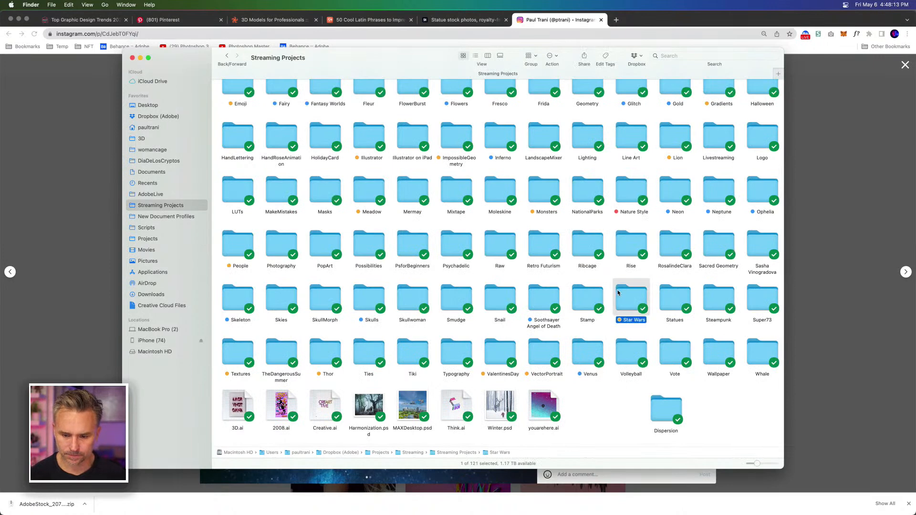
double_click(622, 297)
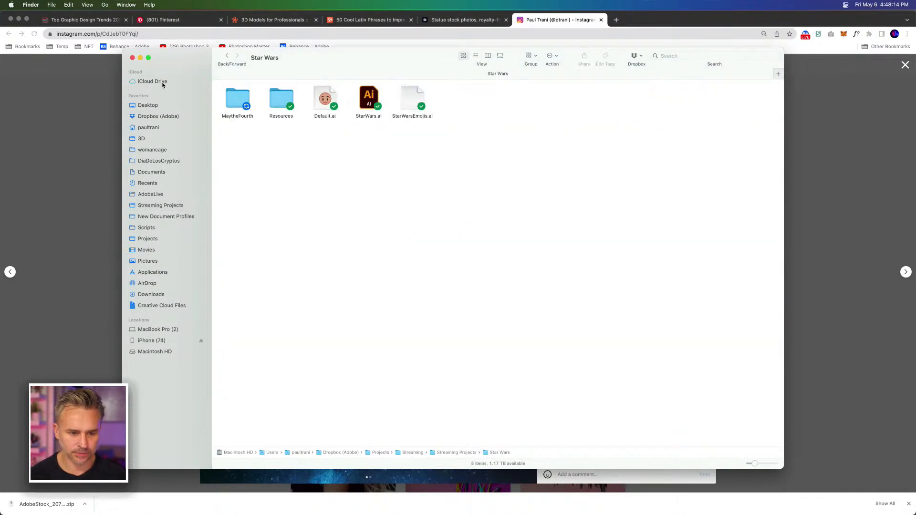
double_click(227, 102)
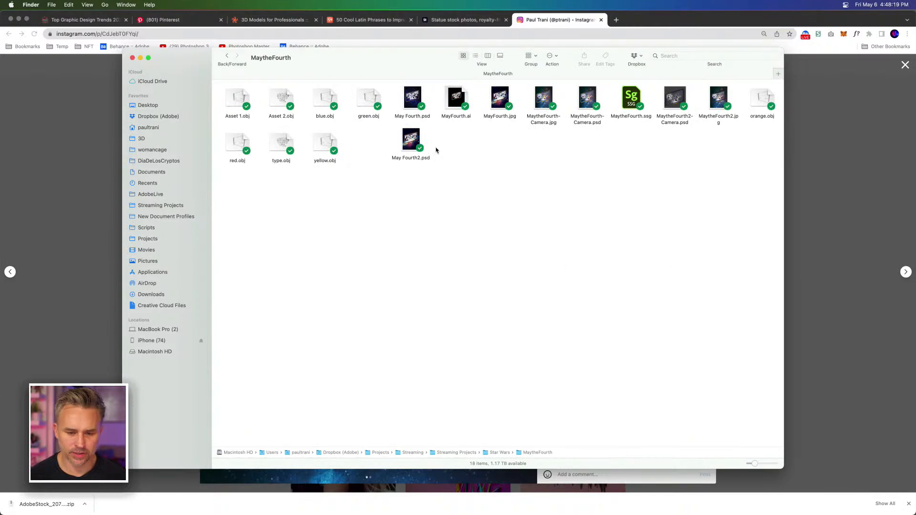
double_click(442, 117)
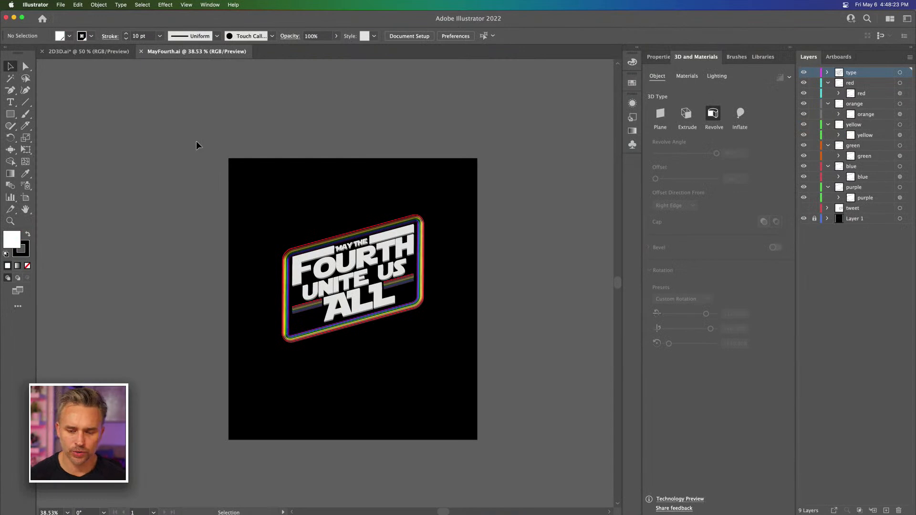
Step: Examine the extruded white lettering and its 3D settings in the MayFourth.ai artwork, and deselect it
key("super+equal")
key("super+equal")
key("super+equal")
left_click_drag(241, 194, 198, 192)
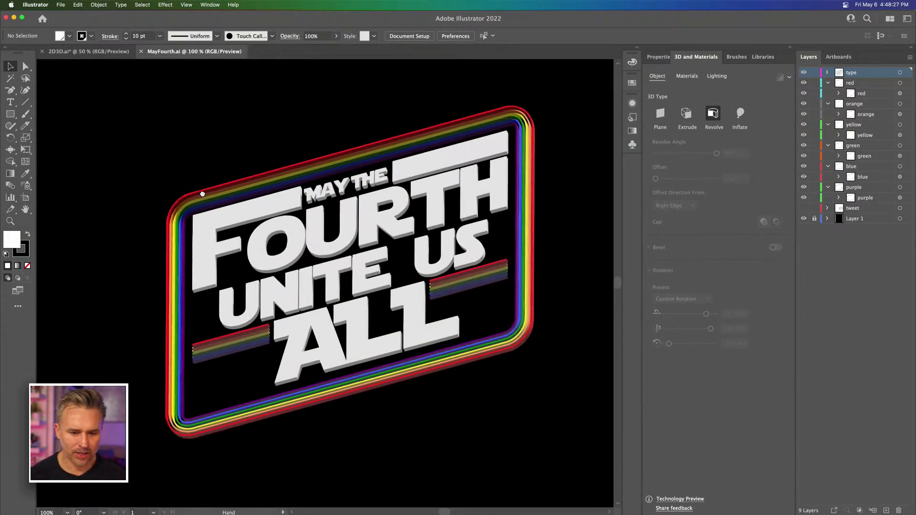
left_click(286, 231)
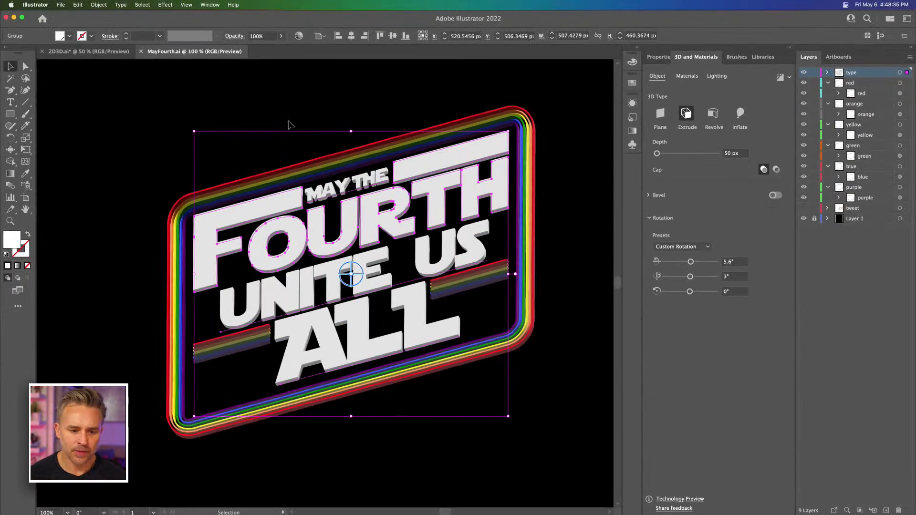
scroll(152, 217, "left", 1)
left_click(145, 162)
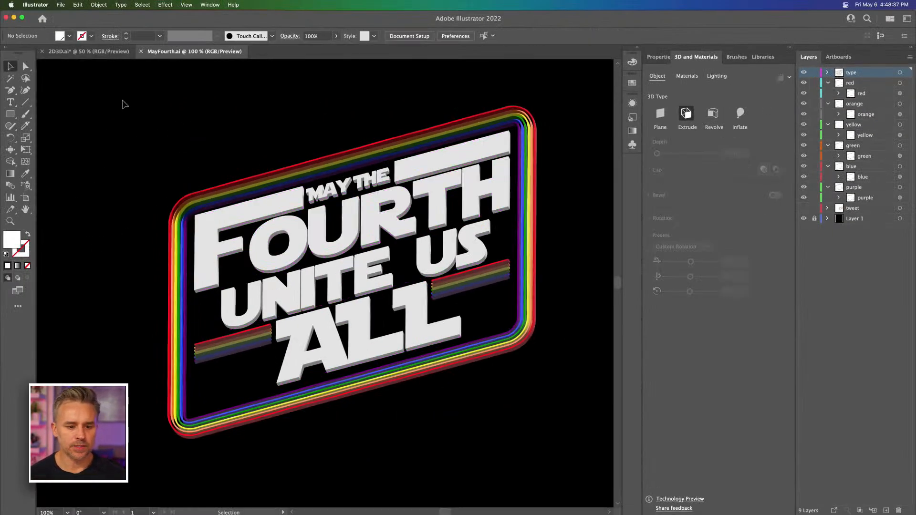
Step: Return to the 2D3D.ai document and move the ACTA NON VERBA text onto the empty canvas beside the artwork
left_click(62, 52)
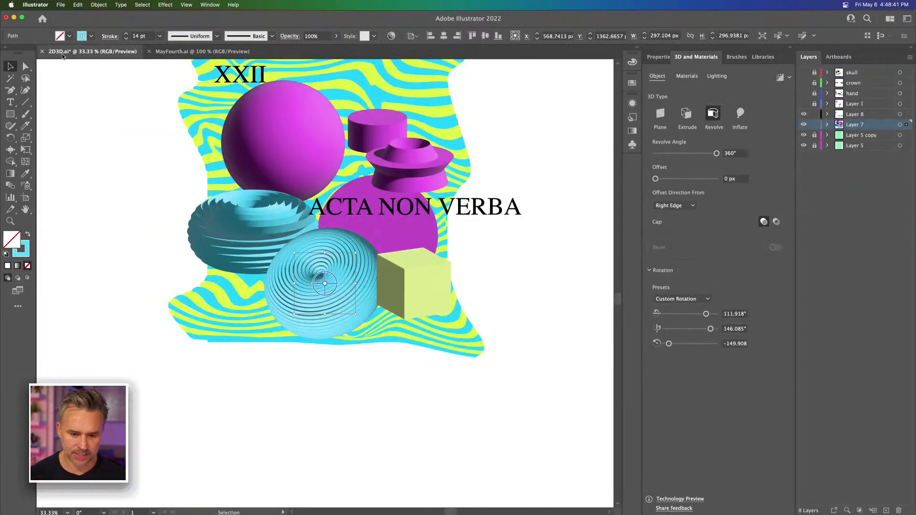
left_click_drag(365, 211, 398, 142)
left_click_drag(398, 142, 378, 145)
double_click(379, 145)
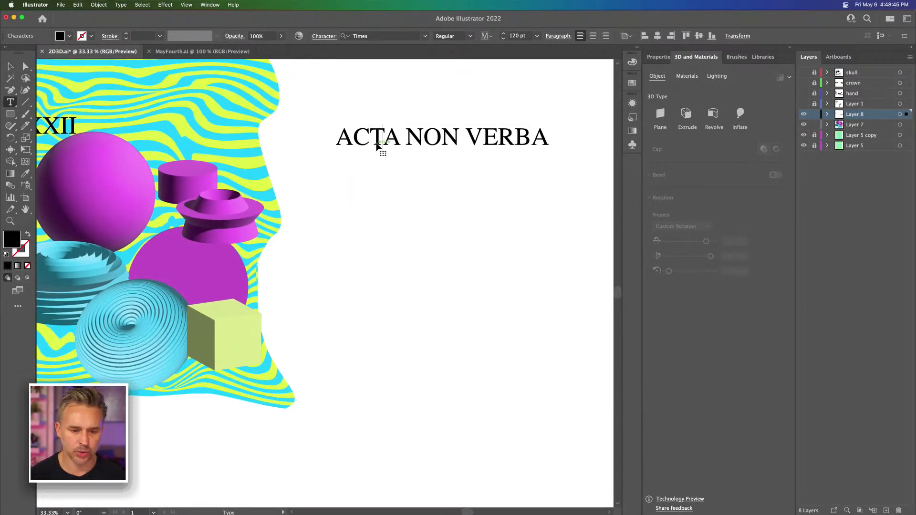
double_click(431, 144)
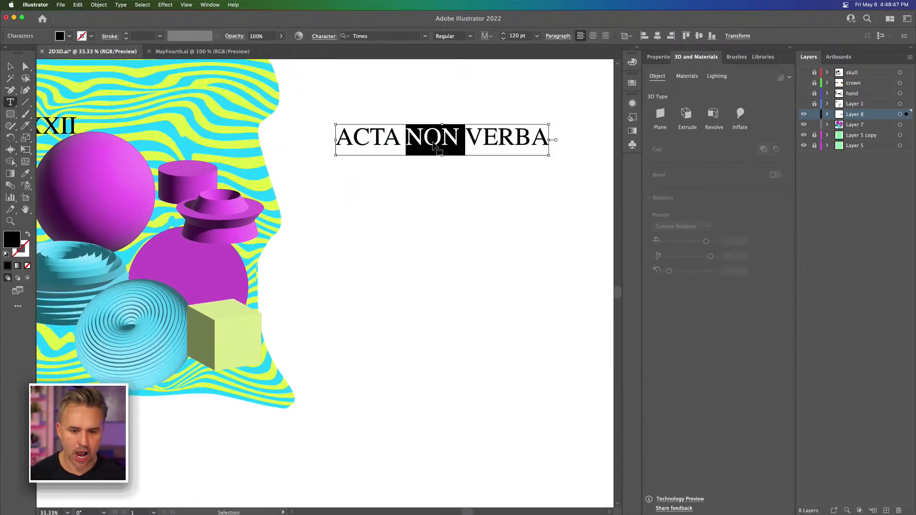
left_click(10, 67)
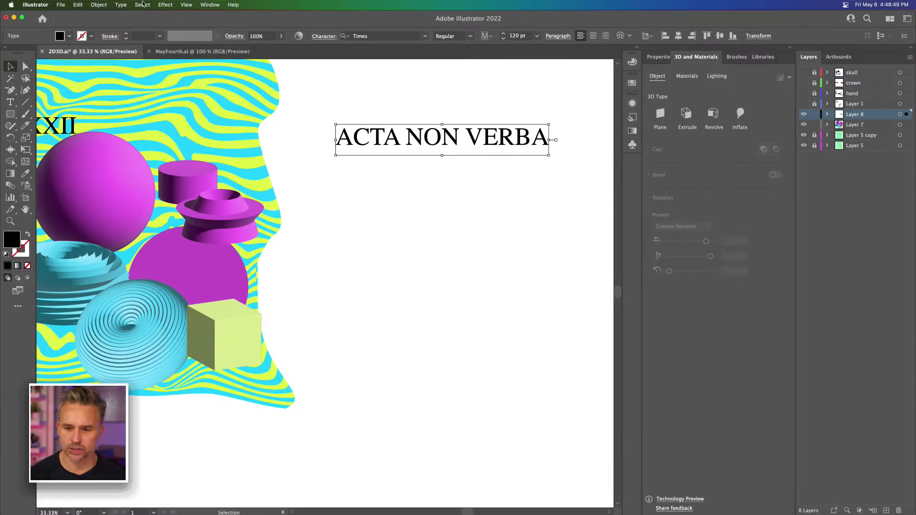
Step: Set the ACTA NON VERBA text in the Brand font from the favorite fonts and shift it slightly farther from the artwork
left_click(665, 57)
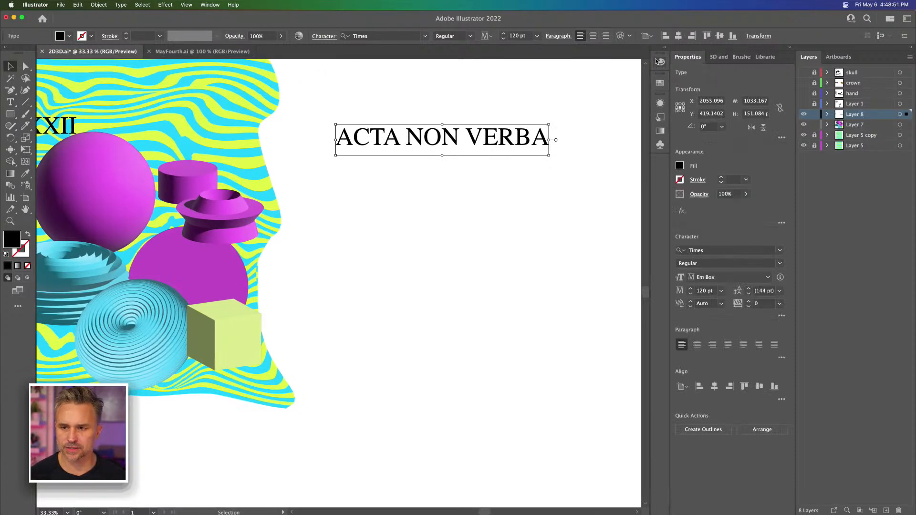
left_click(779, 251)
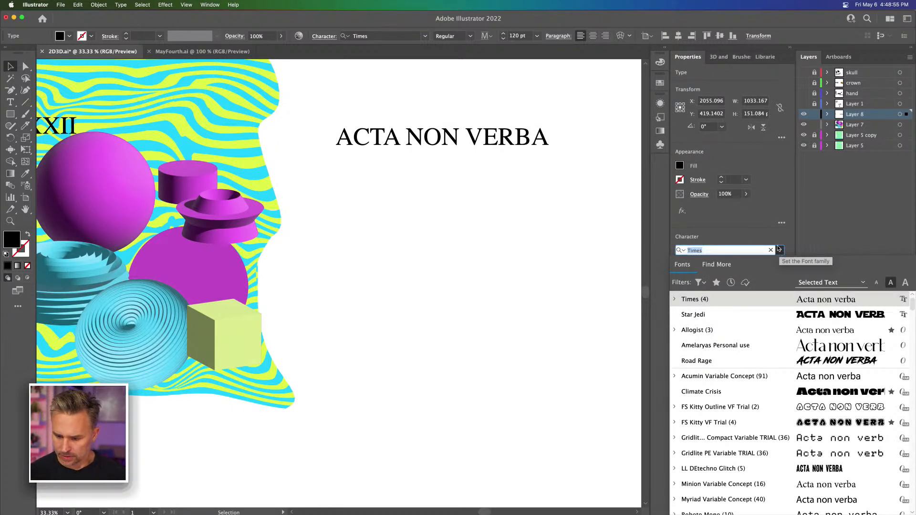
left_click(716, 283)
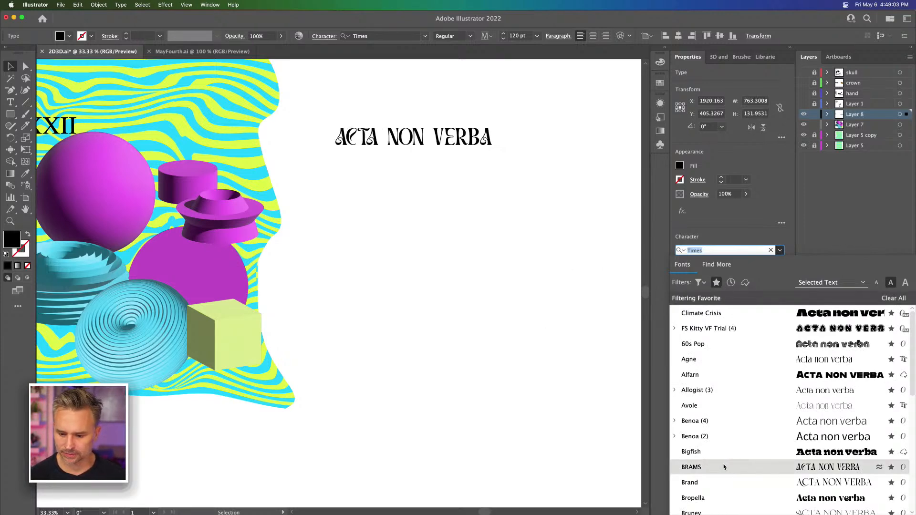
left_click(729, 485)
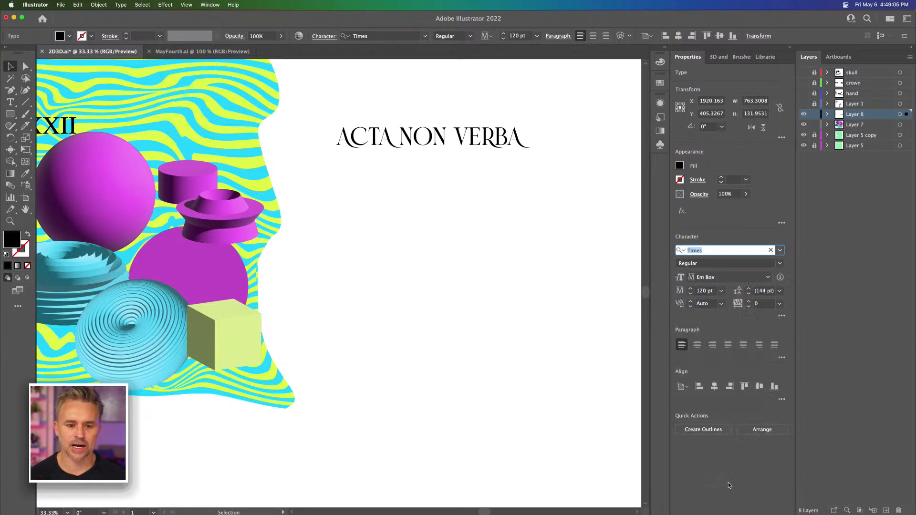
left_click_drag(399, 148, 425, 138)
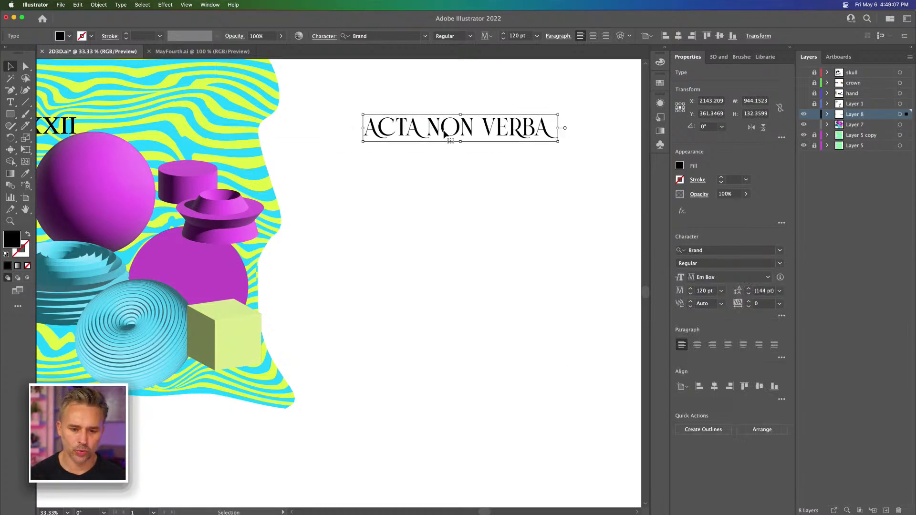
Step: Break the phrase into three lines reading ACTA, NON and VERBA, and finish editing the text
double_click(429, 126)
key("Return")
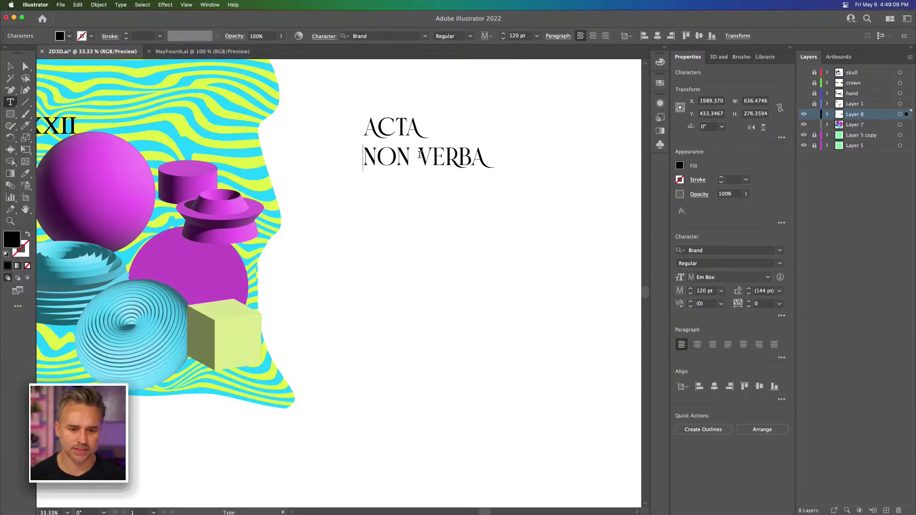
left_click(414, 157)
key("Return")
left_click(10, 66)
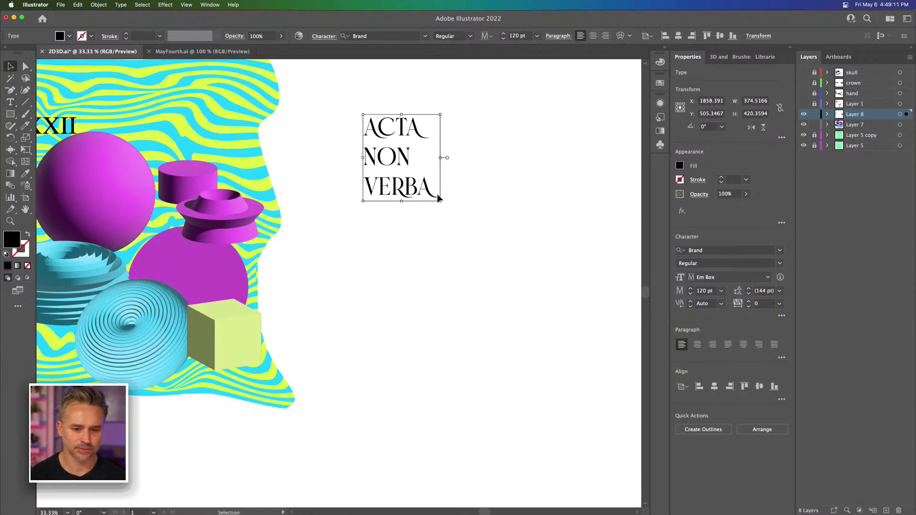
Step: Scale the three-line text up to about 327 pt and reposition it on the empty canvas beside the artwork
left_click_drag(441, 201, 575, 373)
left_click_drag(428, 252, 375, 269)
key("super+equal")
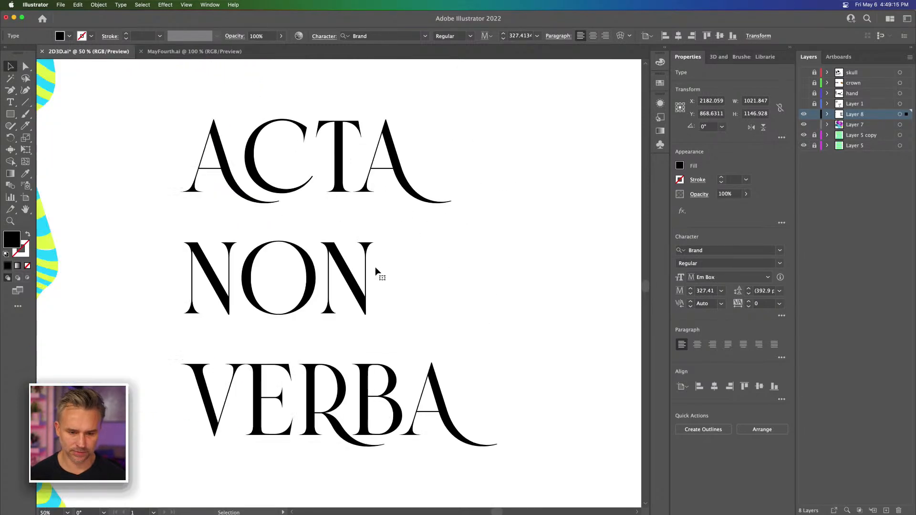
left_click_drag(422, 249, 441, 237)
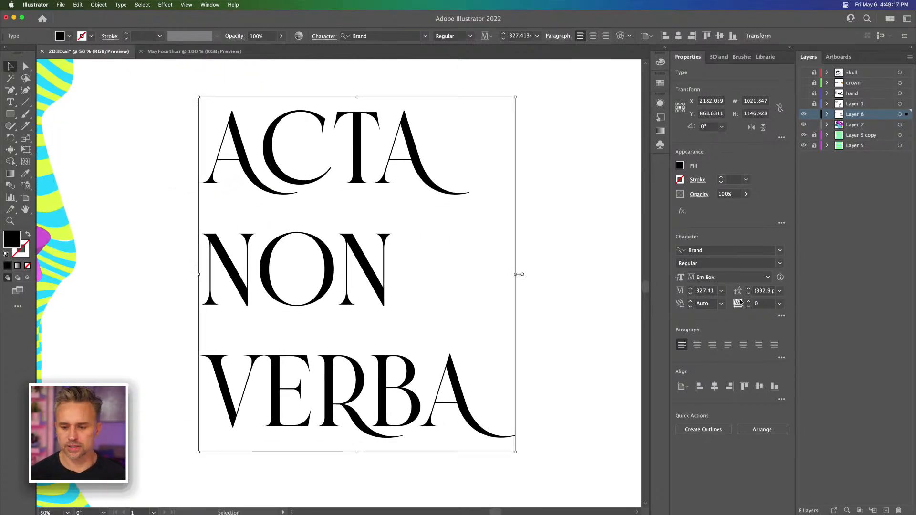
Step: Try BRAMS and preview other favorite fonts on the three-line text, and set it back to Brand
left_click(780, 250)
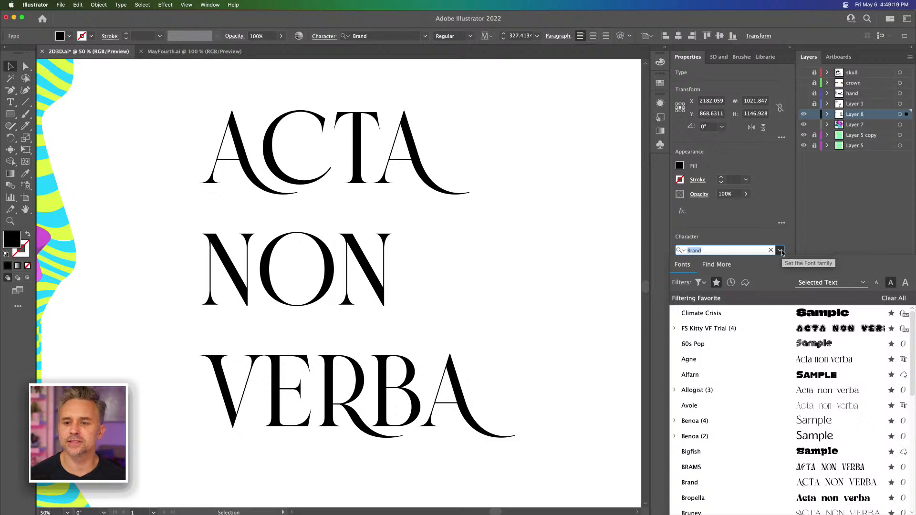
left_click(713, 467)
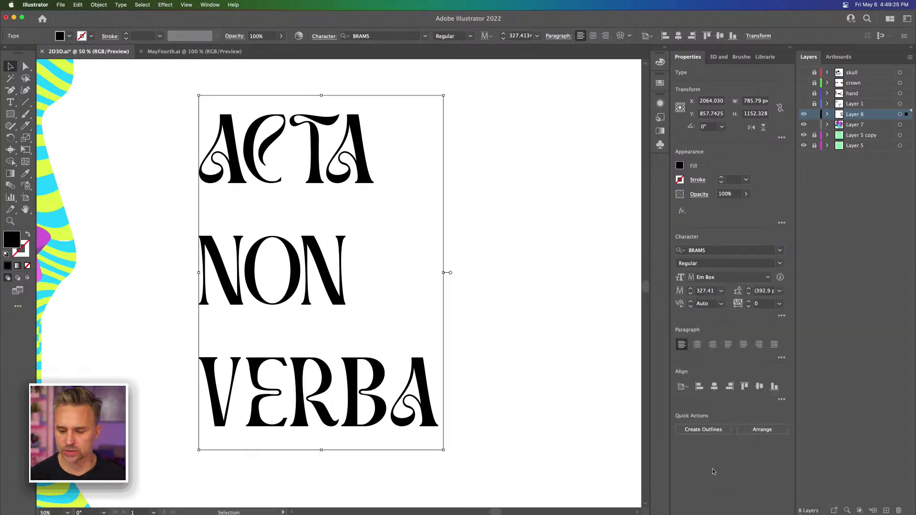
left_click(779, 250)
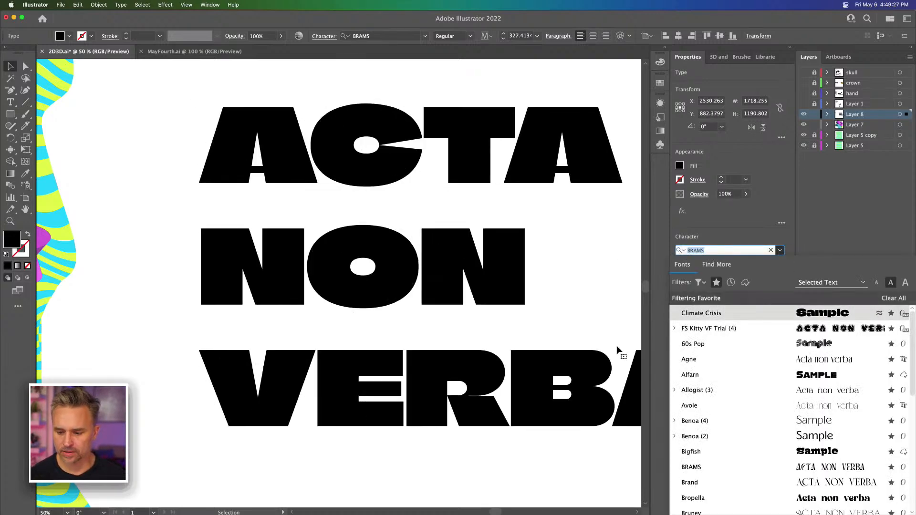
scroll(763, 362, "down", 5)
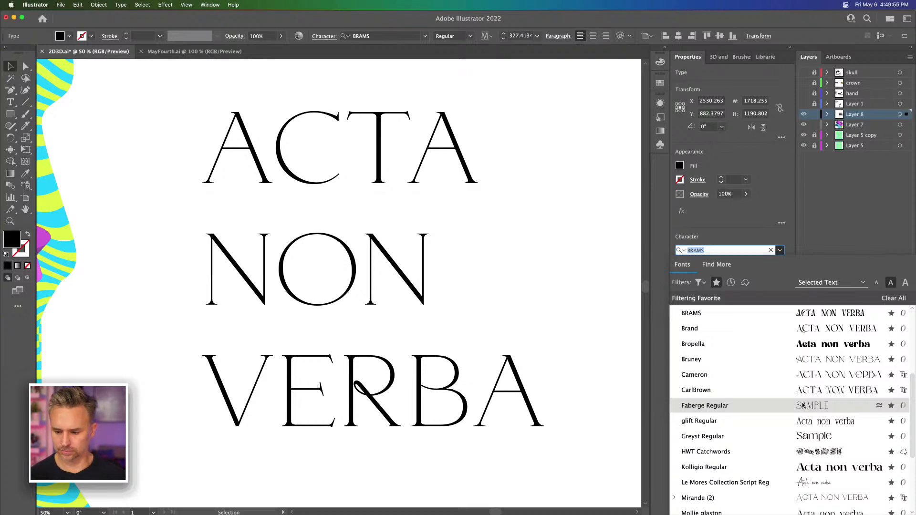
scroll(803, 405, "down", 2)
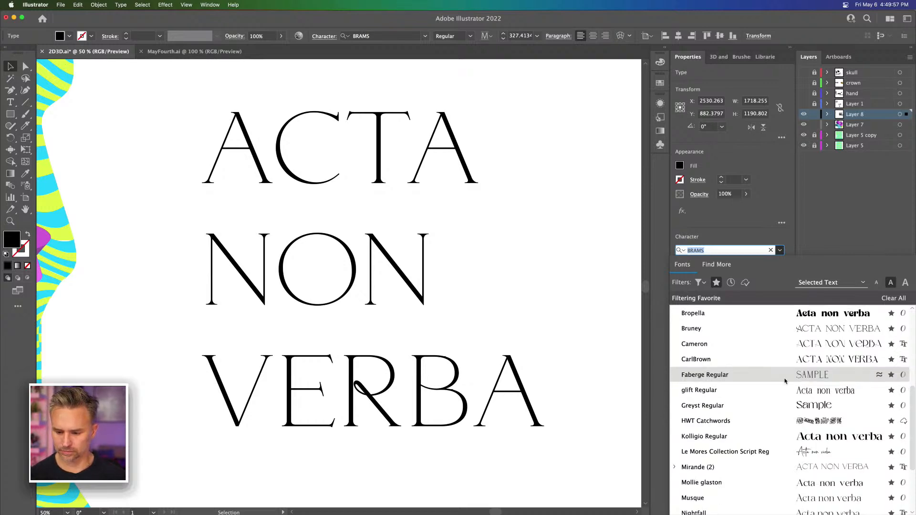
scroll(724, 488, "down", 6)
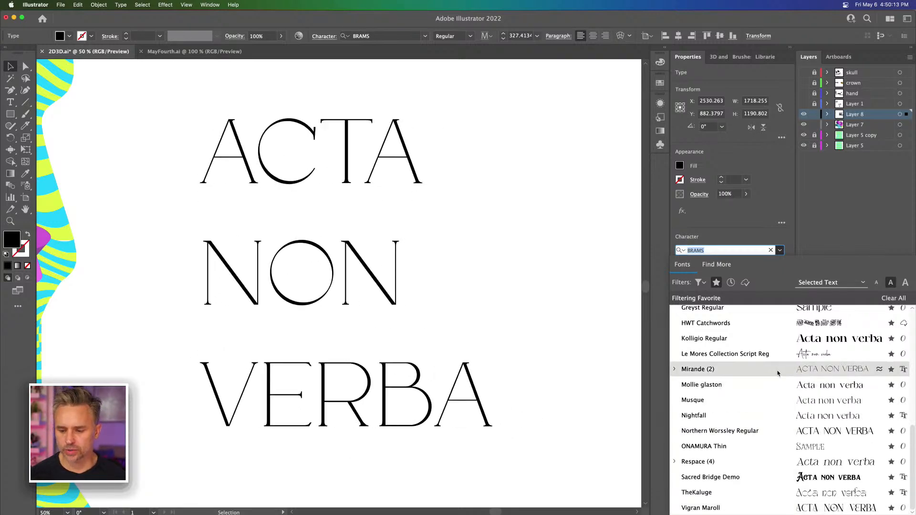
scroll(780, 375, "up", 1)
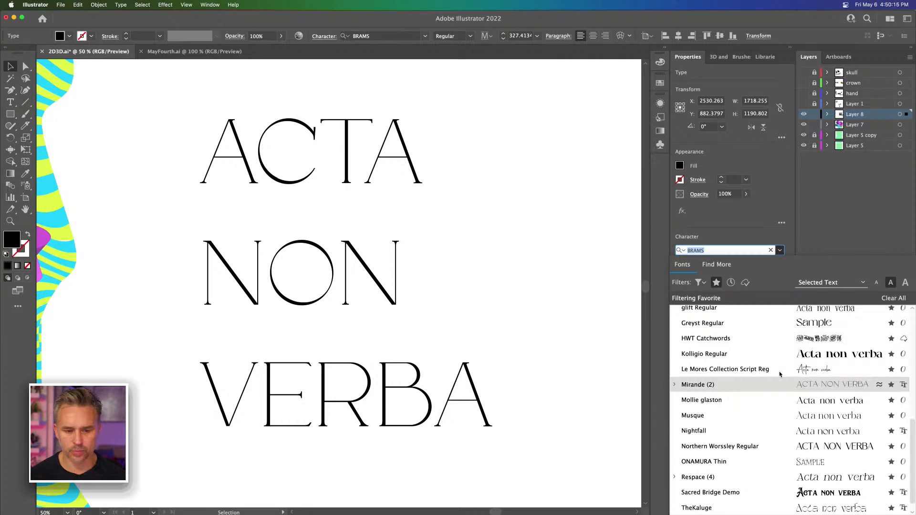
scroll(780, 375, "up", 5)
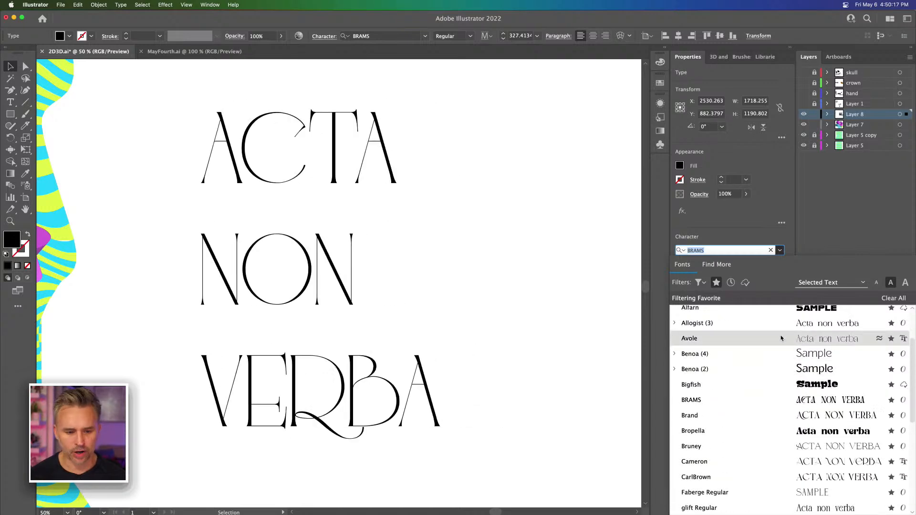
scroll(780, 338, "up", 3)
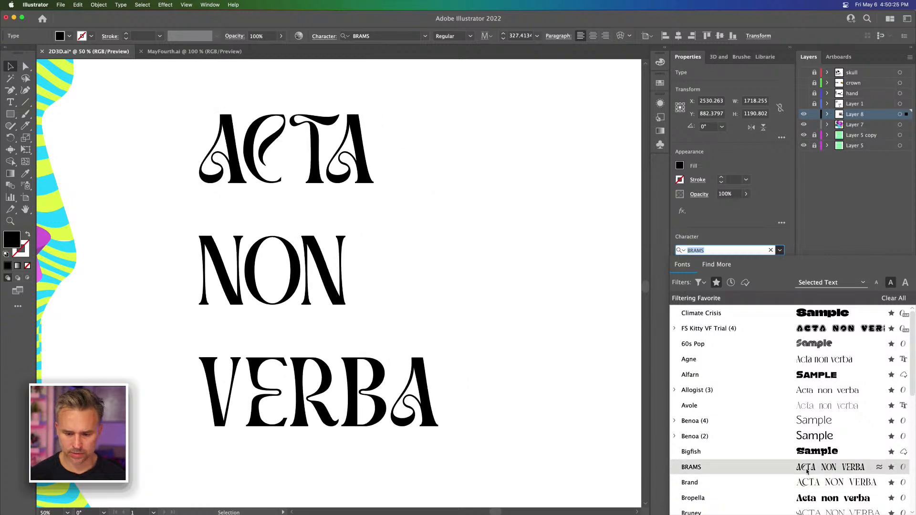
left_click(806, 487)
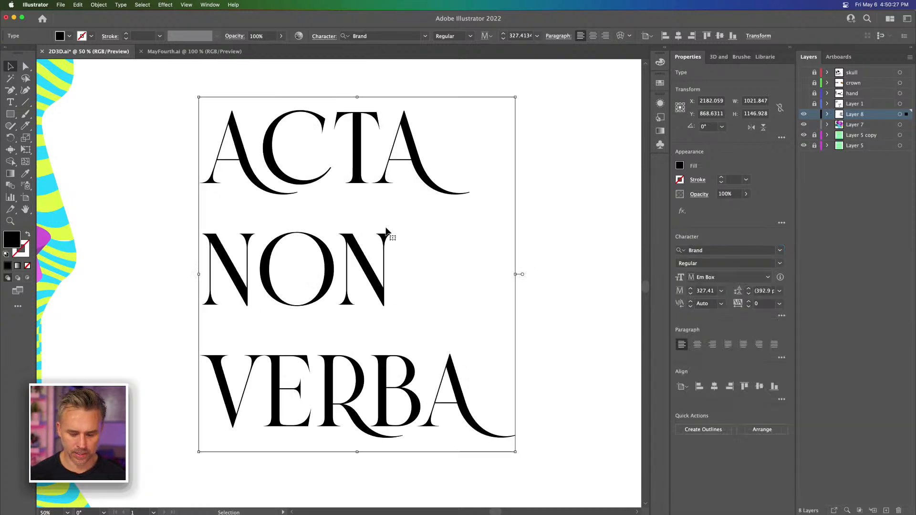
Step: Duplicate the three-line text onto the empty canvas beside the original and set the copy's leading to 320 pt
key("super+minus")
left_click_drag(291, 224, 392, 251)
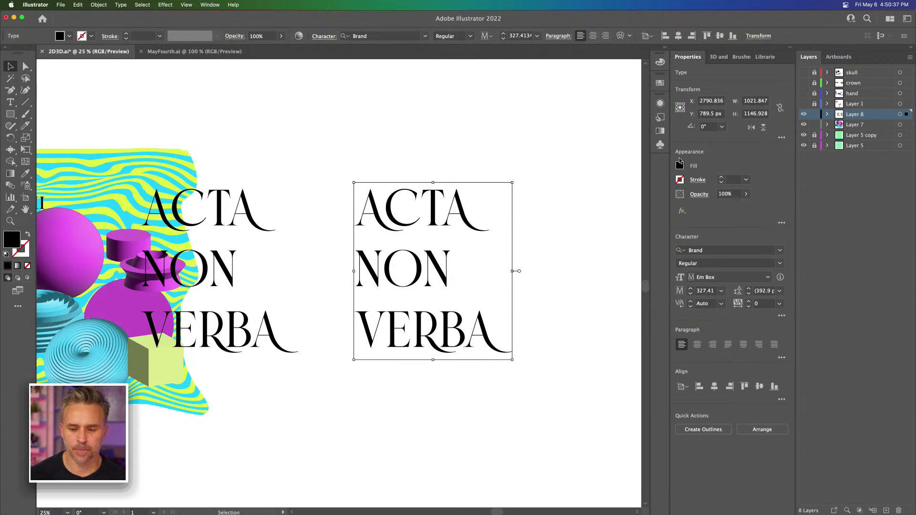
left_click(780, 290)
left_click(762, 292)
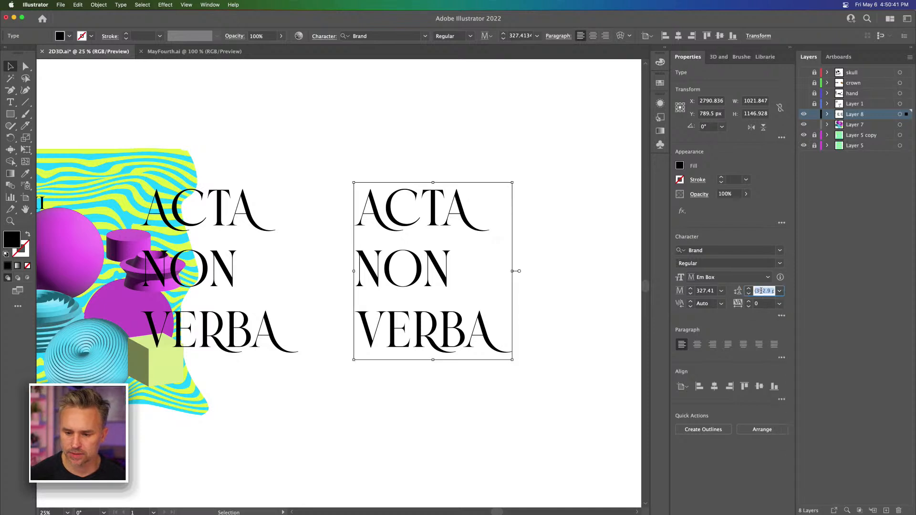
type("350")
key("Return")
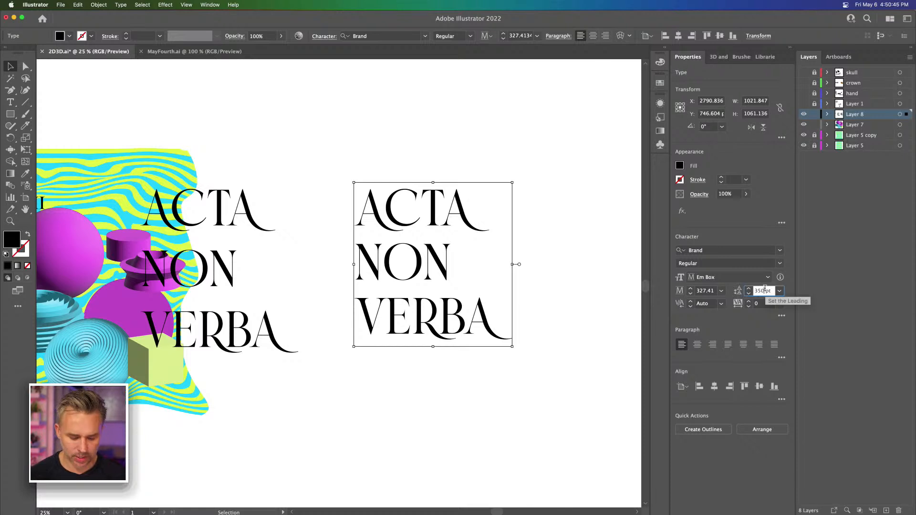
type("320")
key("Return")
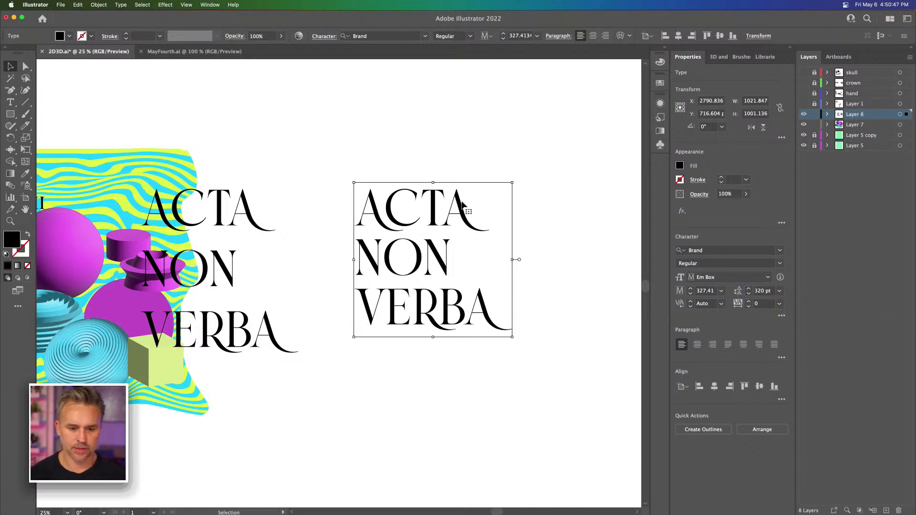
Step: Indent the NON line of the copied text with spaces so it ends near the right edge of the block
double_click(359, 249)
left_click(358, 248)
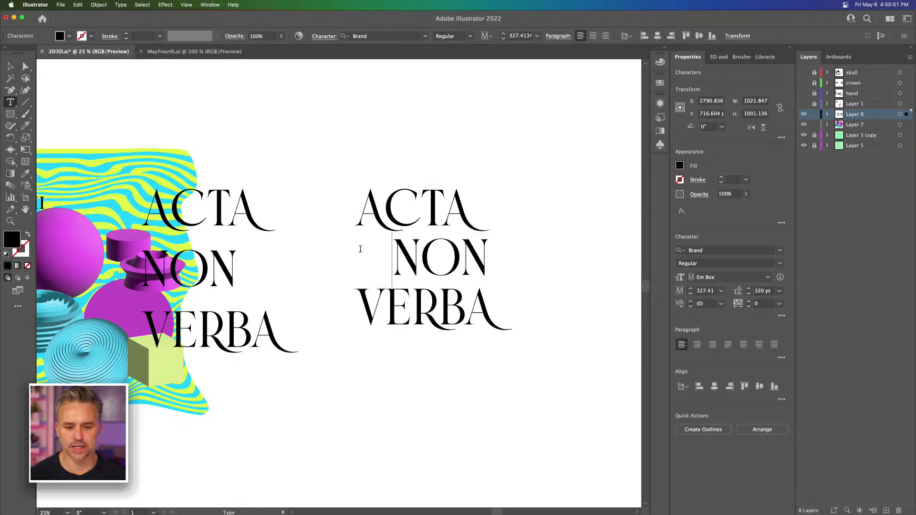
left_click(10, 66)
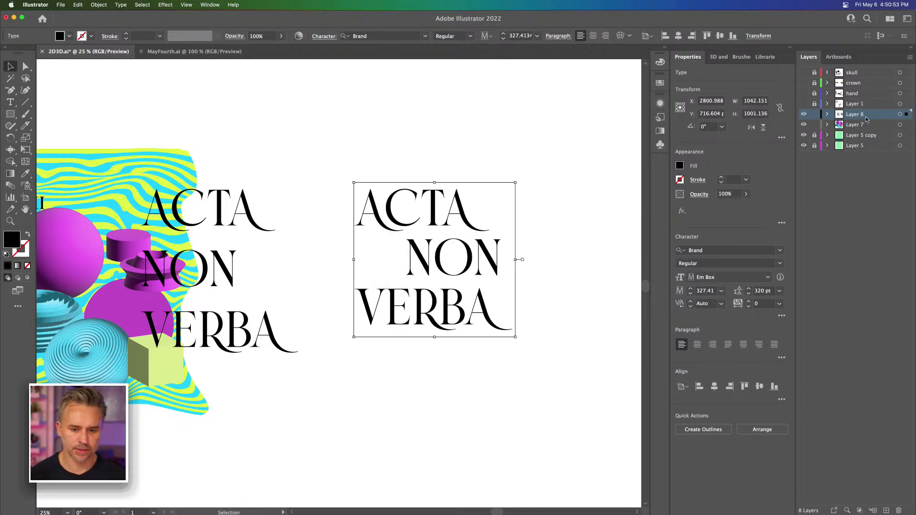
Step: Extrude the indented text copy in 3D at 50 px depth and fill it with light turquoise
left_click(717, 58)
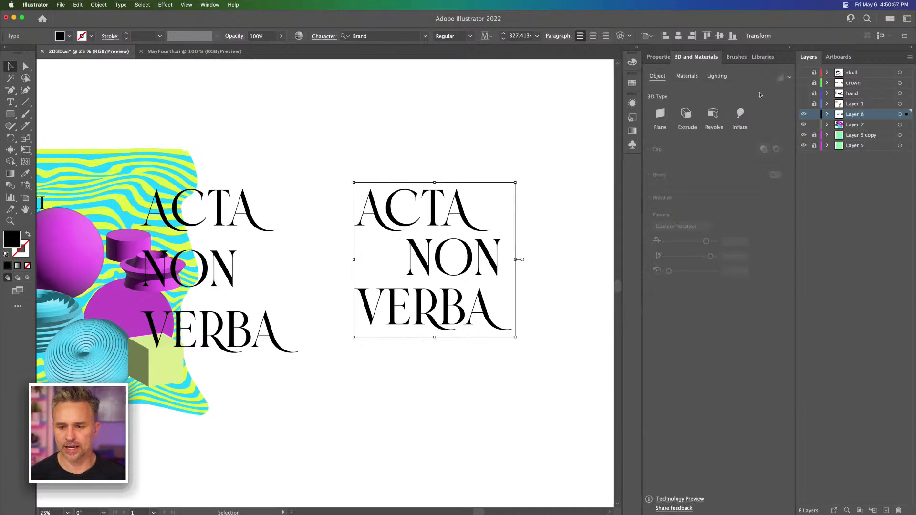
left_click(686, 113)
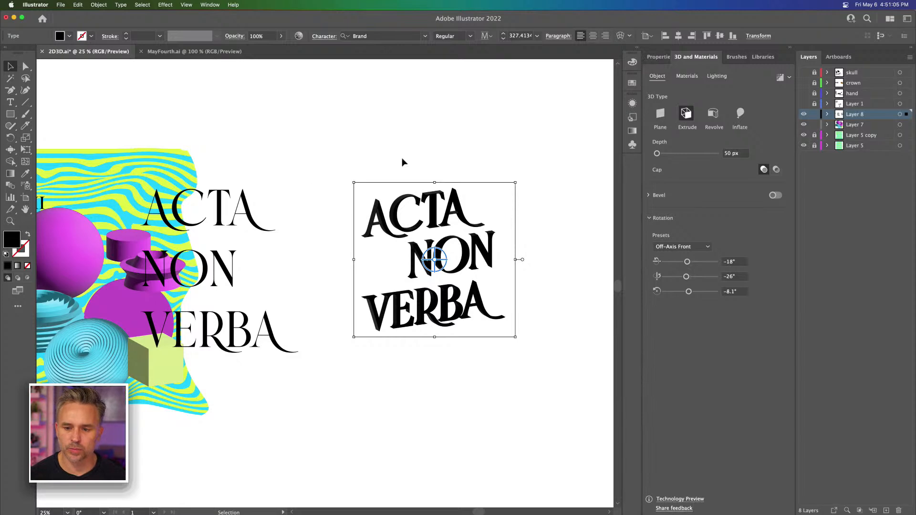
double_click(13, 243)
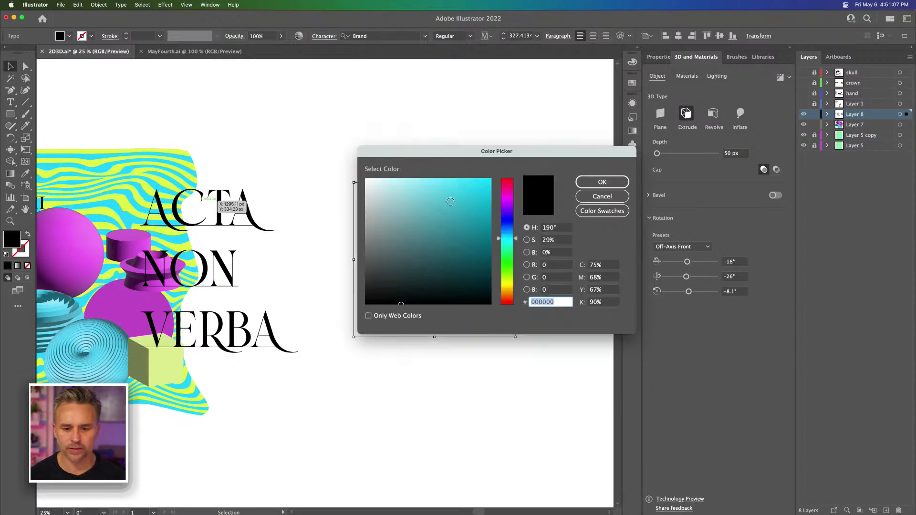
left_click(455, 199)
left_click(601, 181)
key("super+equal")
key("super+equal")
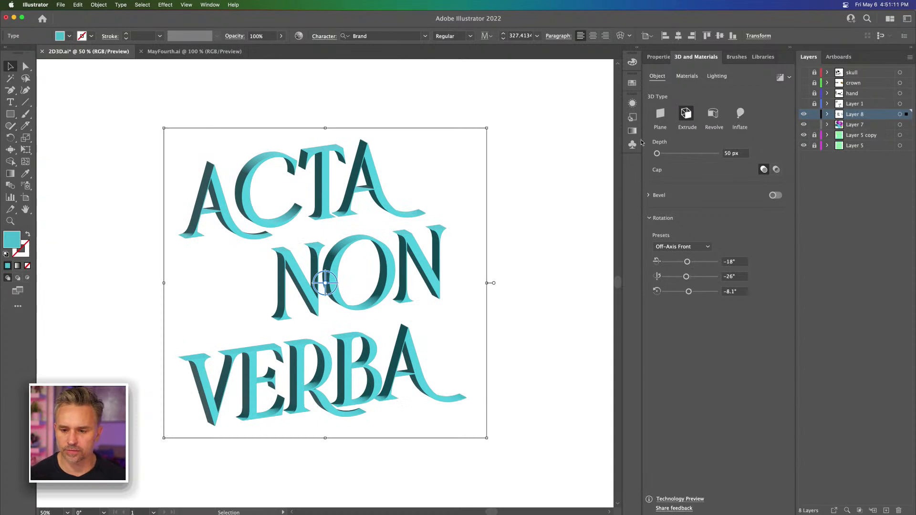
Step: Turn on a Classic bevel for the extruded text and set the bevel width to 54%
left_click(650, 196)
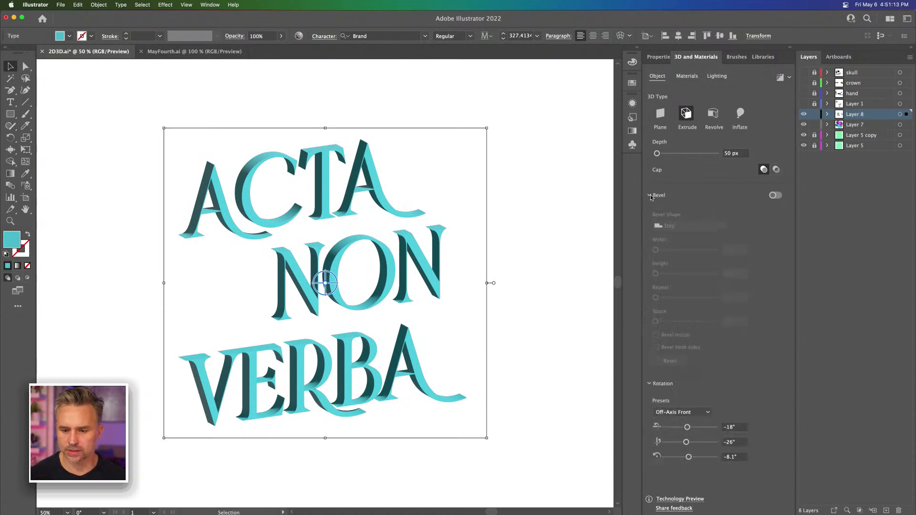
left_click(775, 195)
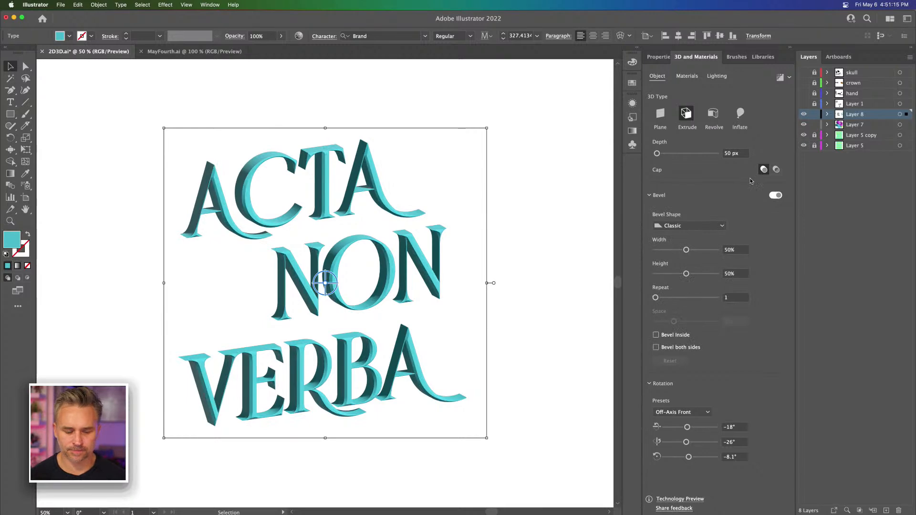
left_click_drag(686, 249, 689, 250)
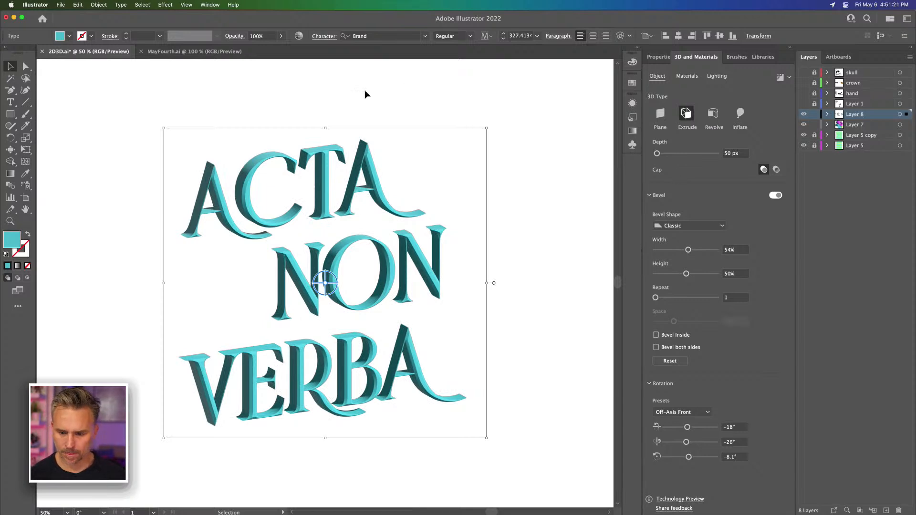
Step: Change the extruded text's fill to a neutral mid gray and deselect it
double_click(13, 242)
left_click(382, 237)
key("Return")
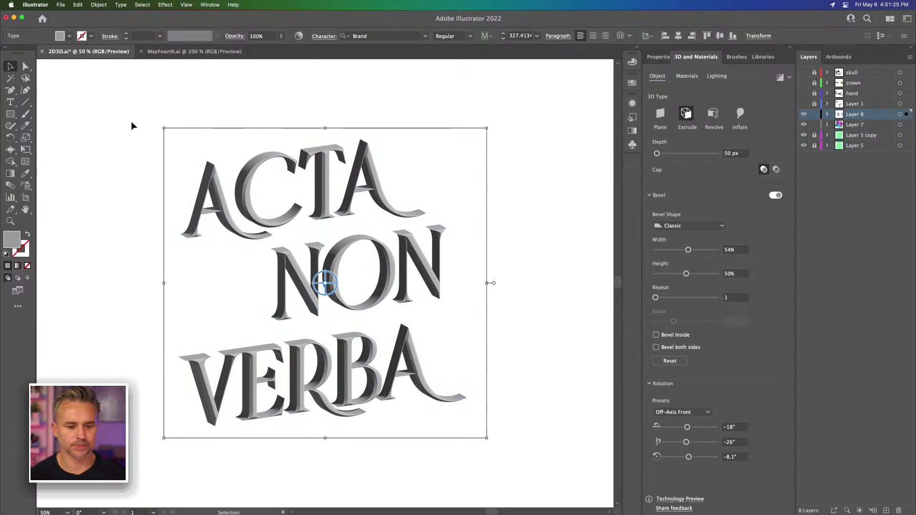
left_click(131, 122)
key("super+minus")
key("super+minus")
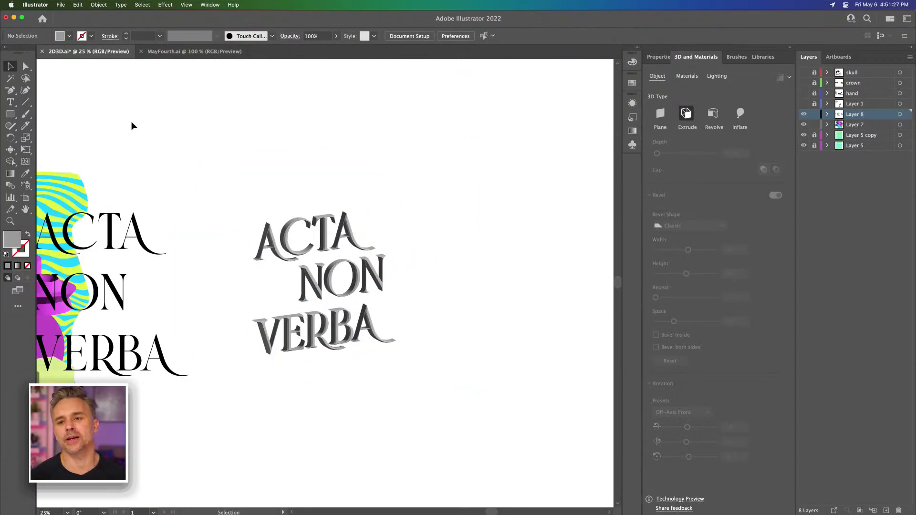
key("super+plus")
key("super+plus")
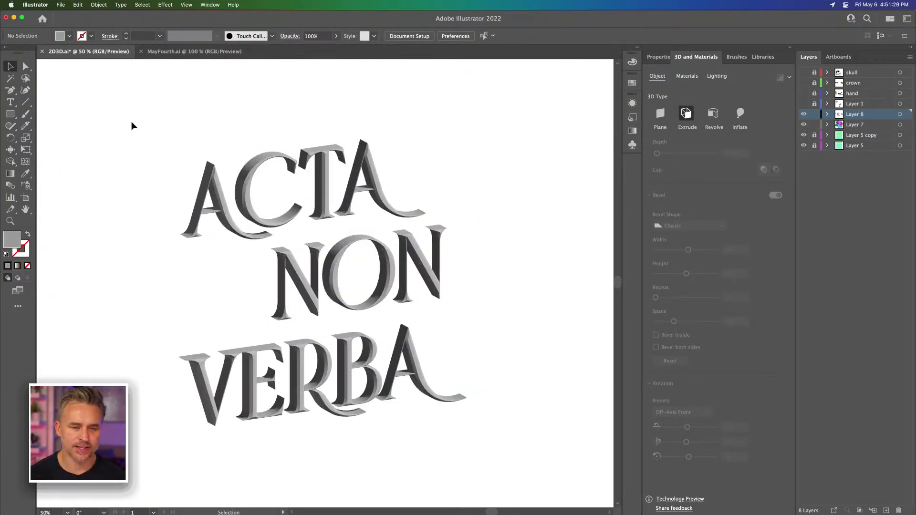
Step: Shift the gray 3D text slightly up and to the right, and bring up Asset Export beside it
left_click(256, 198)
left_click_drag(256, 199, 292, 185)
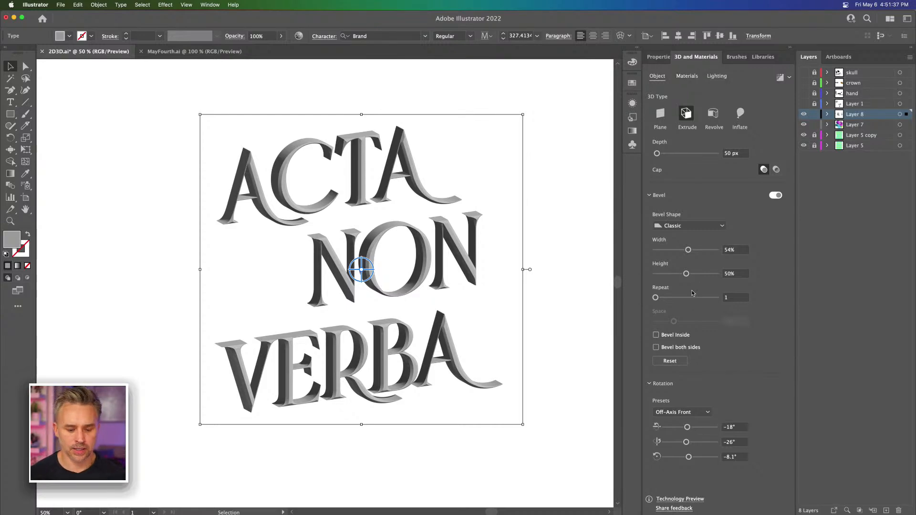
mouse_move(333, 507)
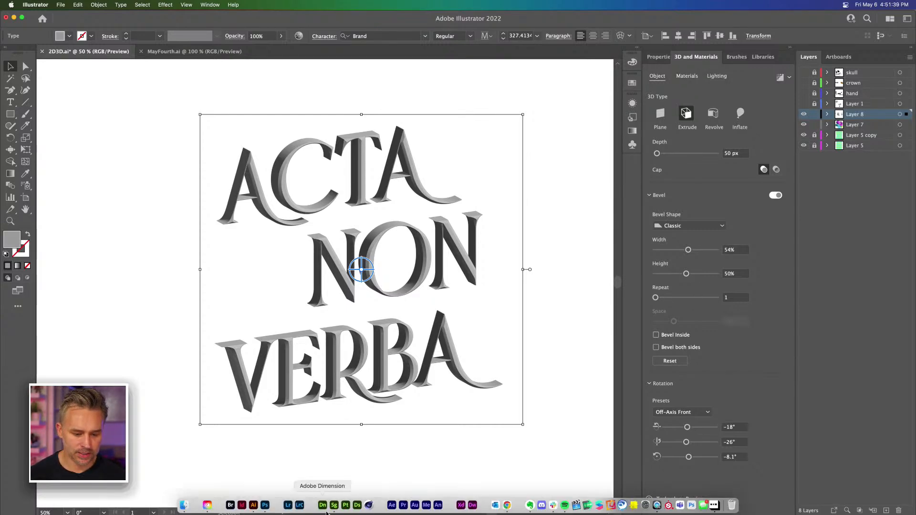
left_click(209, 5)
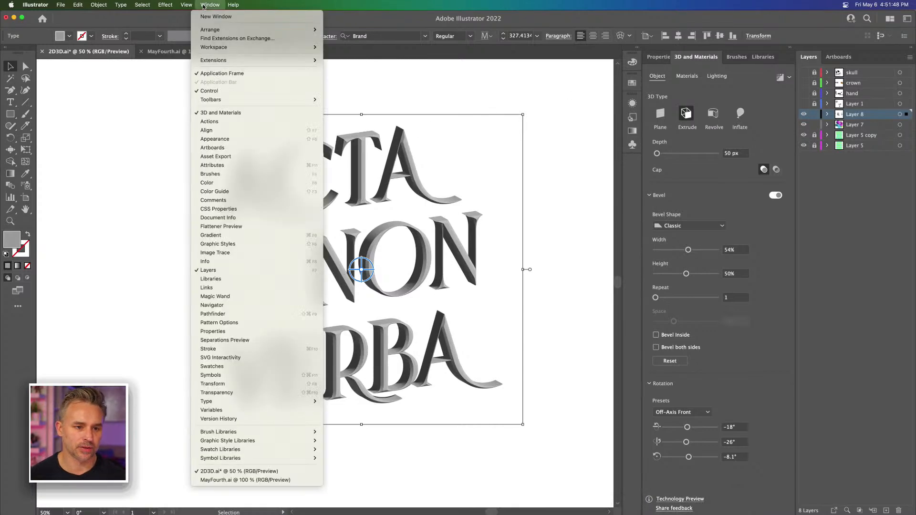
left_click(226, 158)
left_click_drag(307, 104, 585, 137)
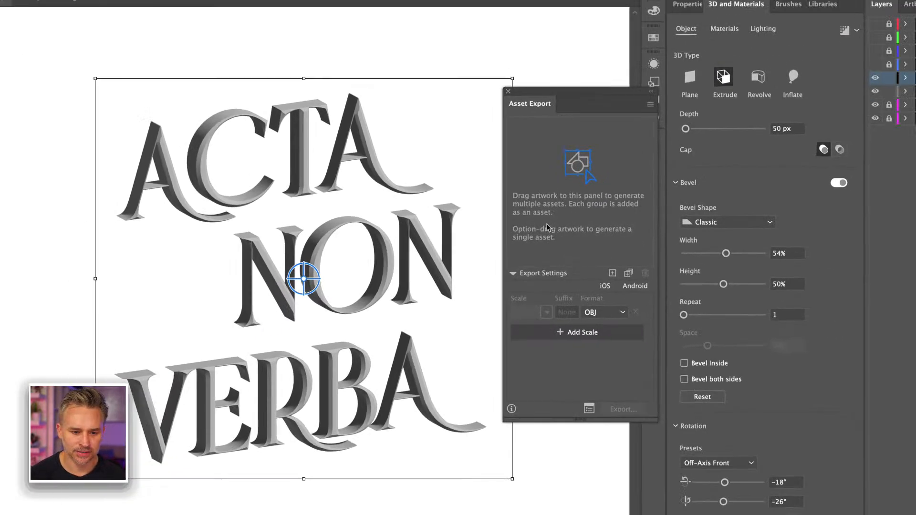
left_click_drag(563, 107, 567, 116)
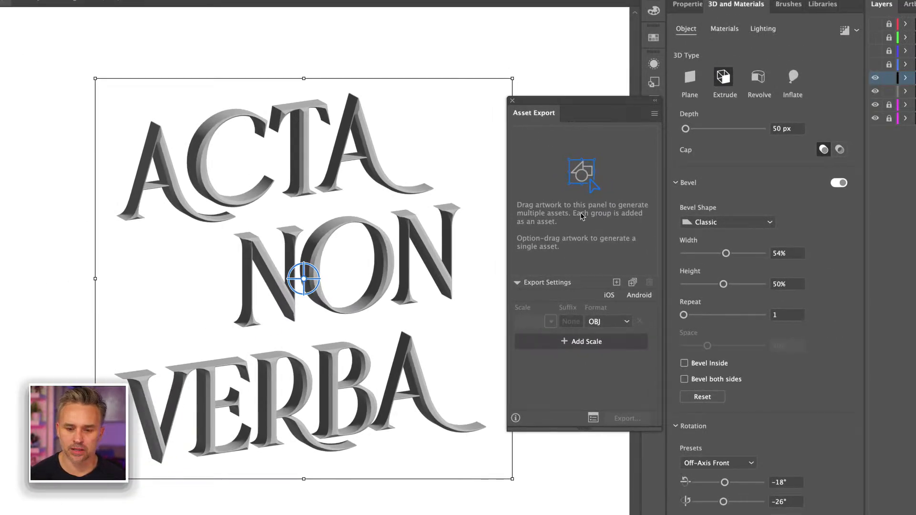
Step: Add the gray 3D text to the export assets in OBJ format and name the asset ActaNonVerba
left_click(602, 325)
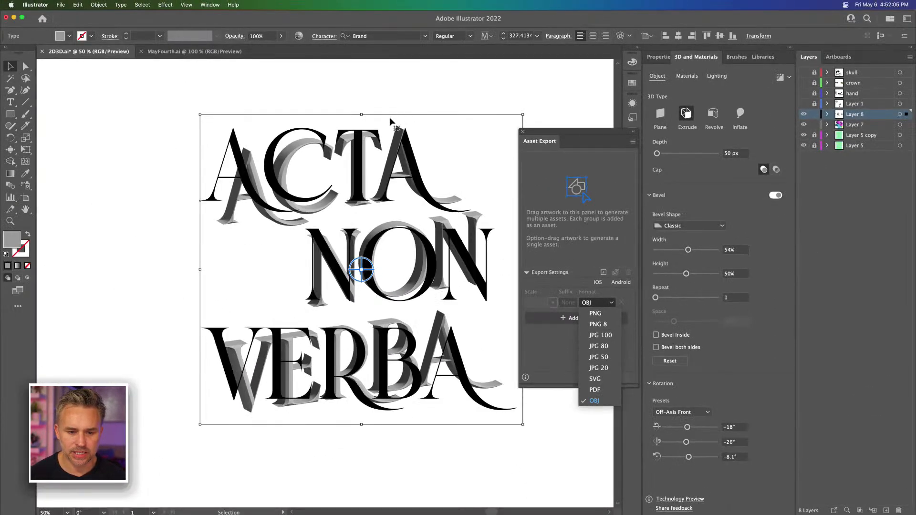
left_click(571, 176)
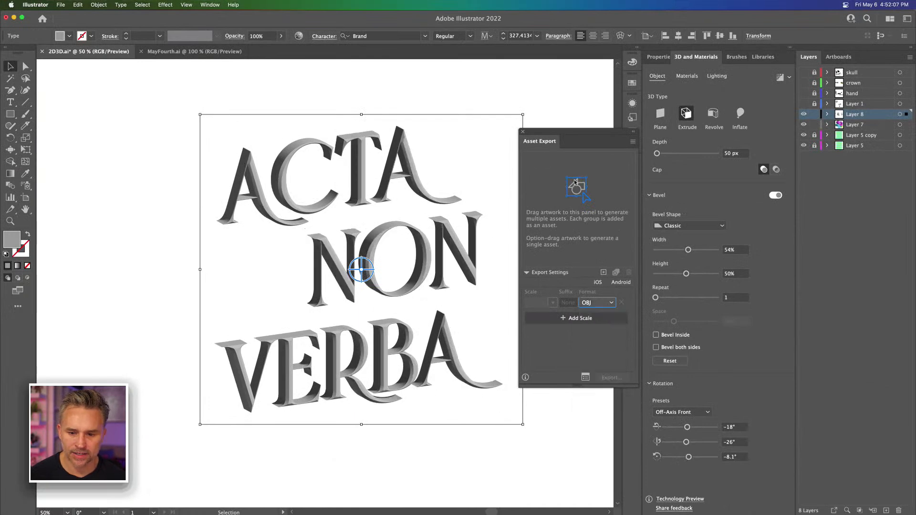
left_click_drag(404, 217, 562, 189)
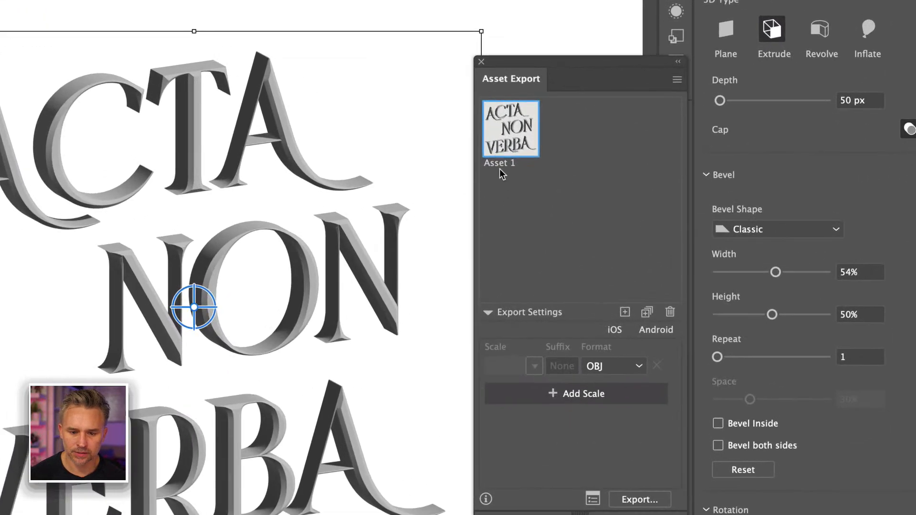
double_click(499, 163)
type("Acta")
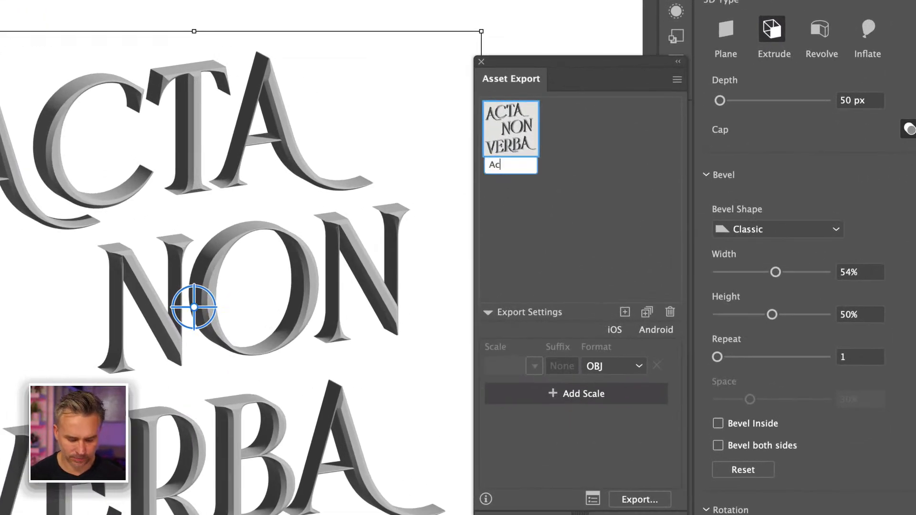
type("NonVerba")
key("Return")
Step: Check the available export formats, keep OBJ, and export the ActaNonVerba asset to the Desktop
left_click_drag(569, 67, 552, 37)
left_click(581, 336)
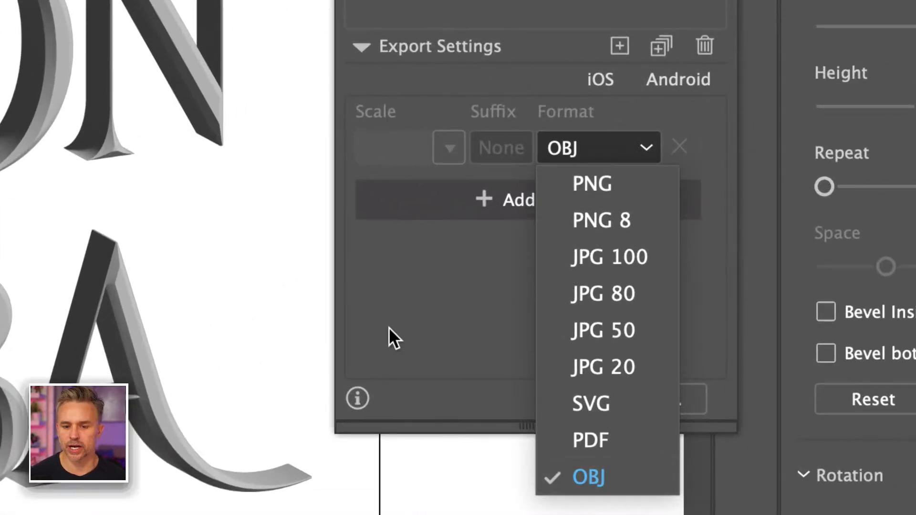
left_click(401, 323)
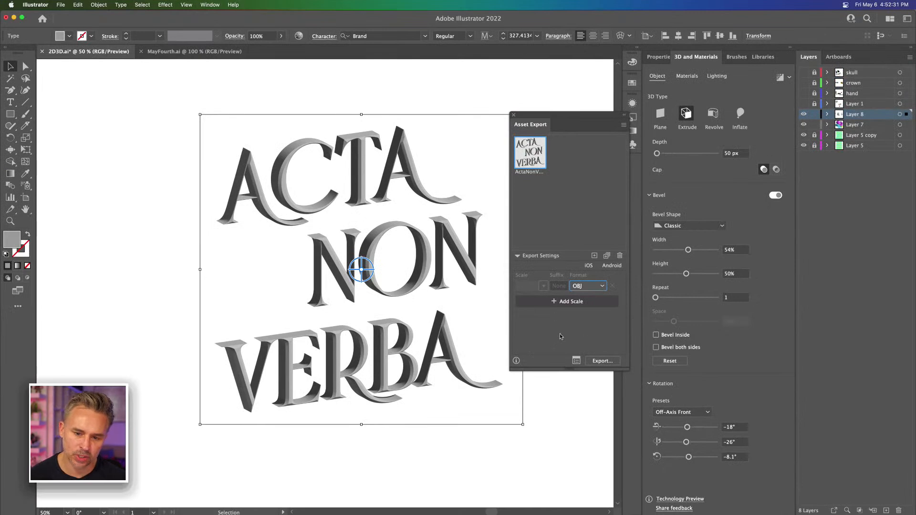
left_click(576, 361)
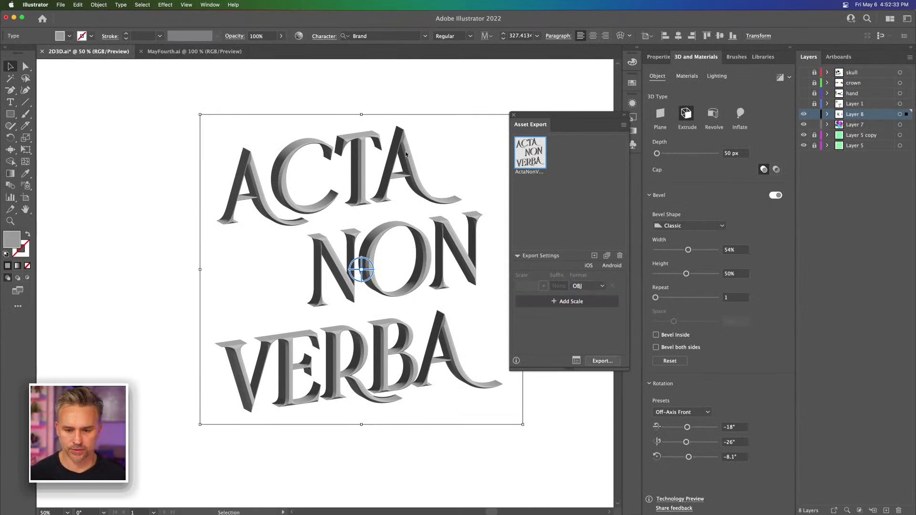
key("Return")
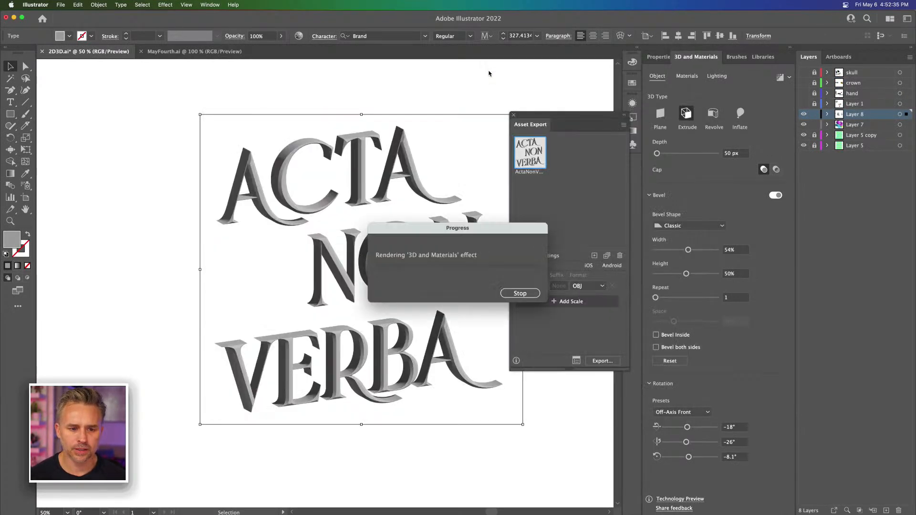
Step: Add the ringed blue revolved shape beside the lime box as an export asset and name it burst
left_click(105, 131)
left_click_drag(90, 170, 548, 260)
left_click_drag(187, 334, 378, 191)
left_click_drag(333, 283, 367, 124)
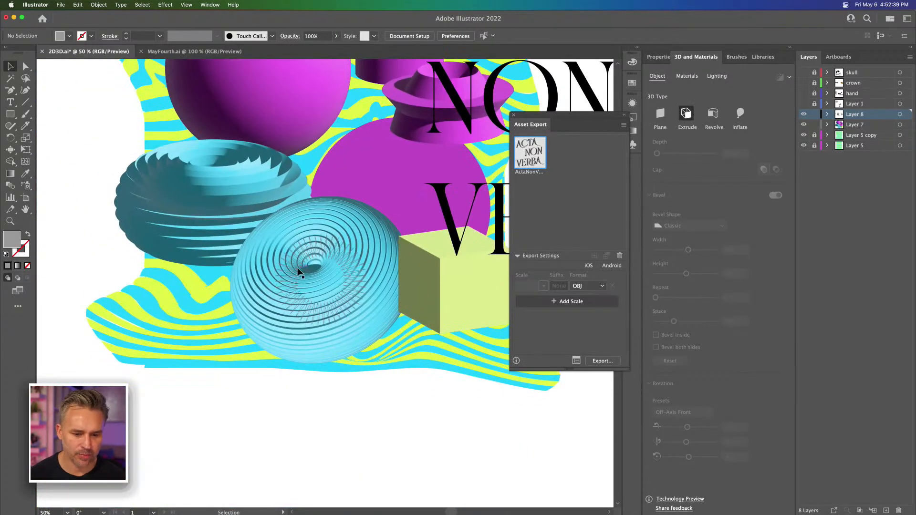
left_click(297, 267)
left_click_drag(307, 265, 564, 198)
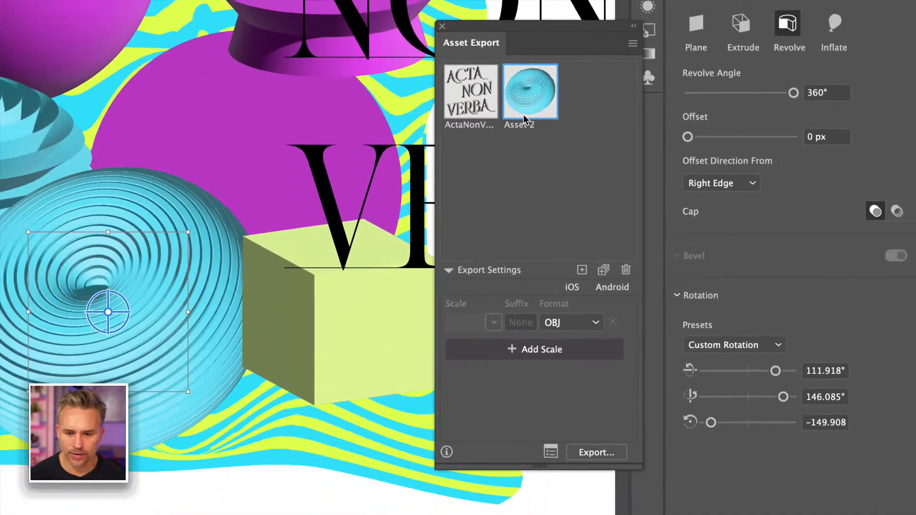
double_click(516, 126)
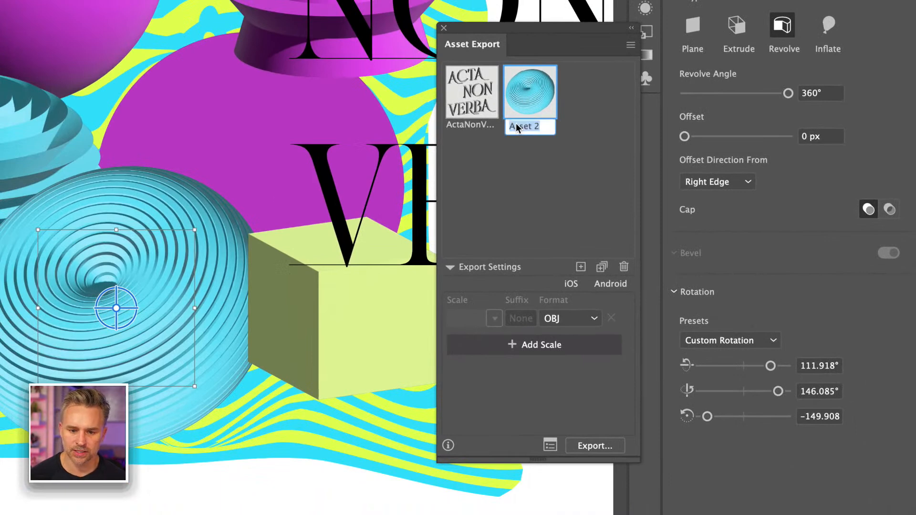
type("burst")
key("Return")
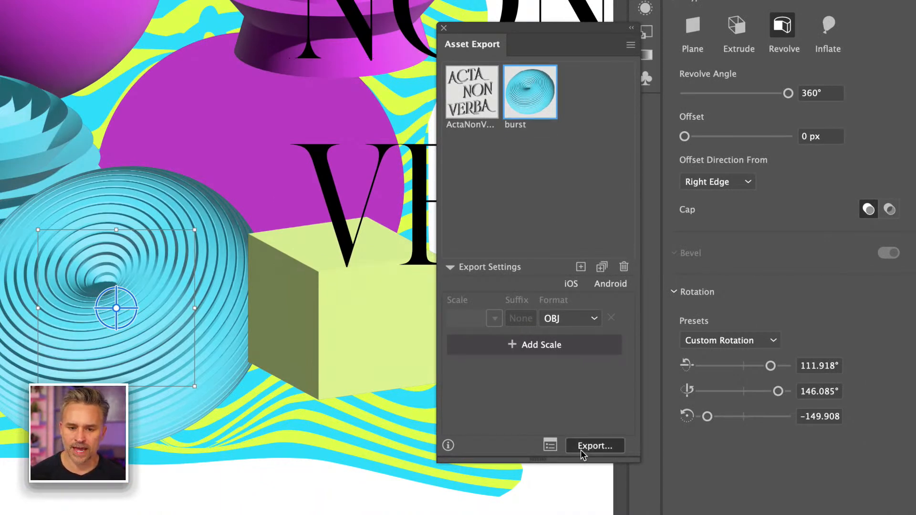
Step: Export the burst asset as OBJ to the Desktop, close Asset Export and deselect the shape
left_click(580, 447)
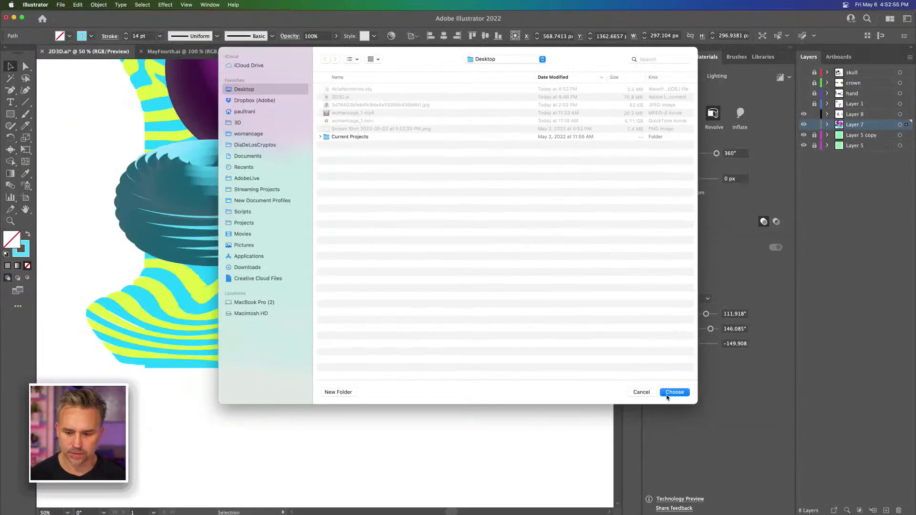
left_click(673, 392)
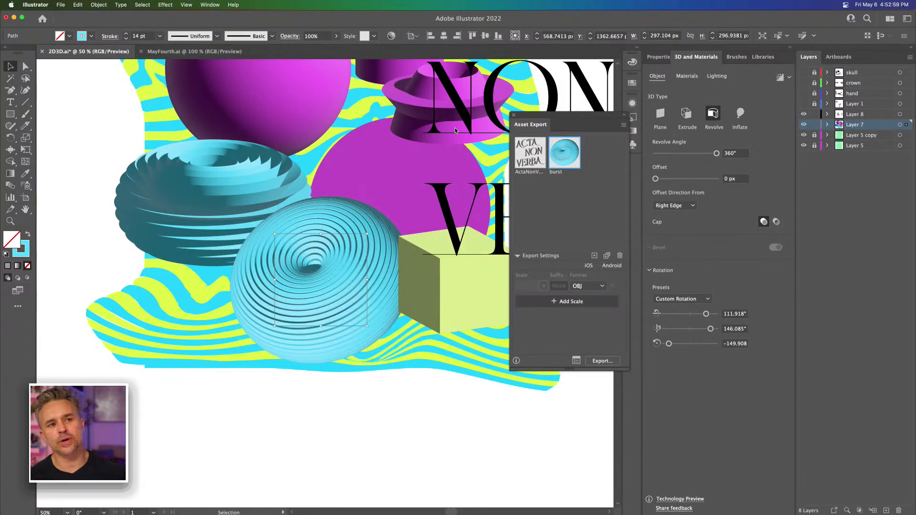
left_click_drag(528, 124, 472, 116)
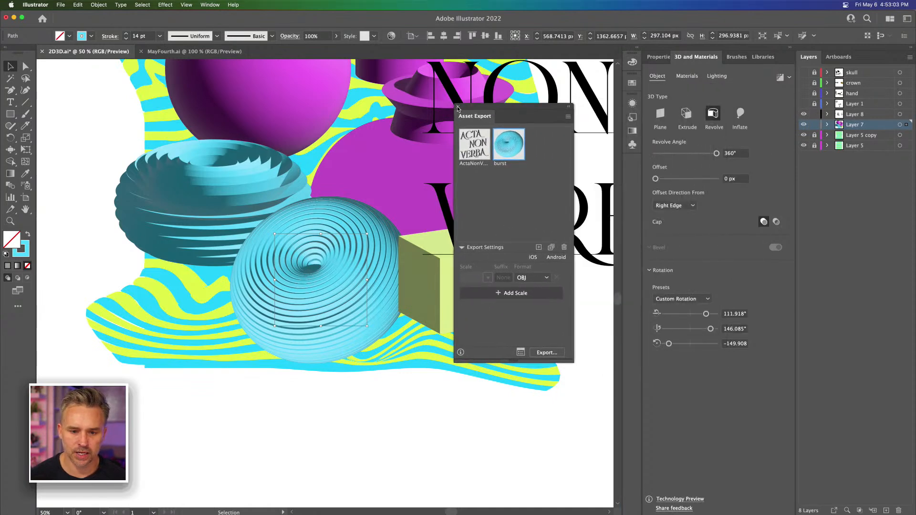
left_click(457, 108)
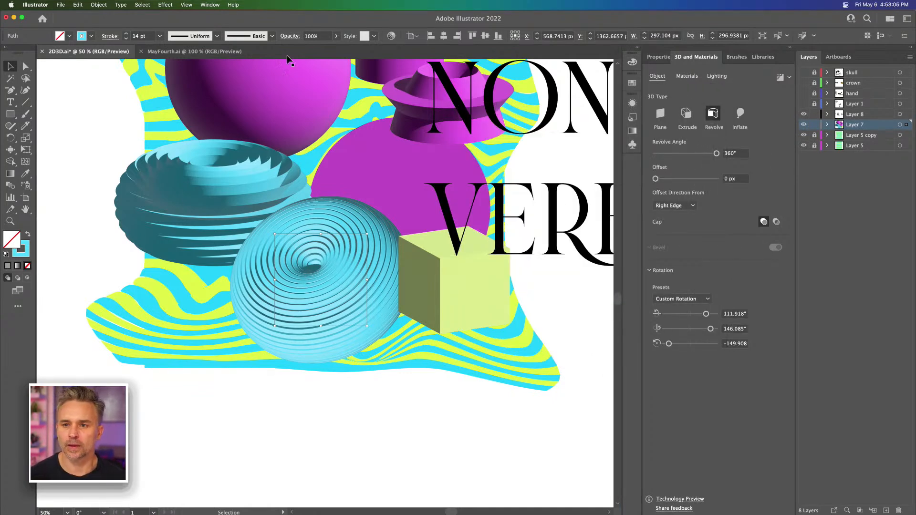
left_click(384, 471)
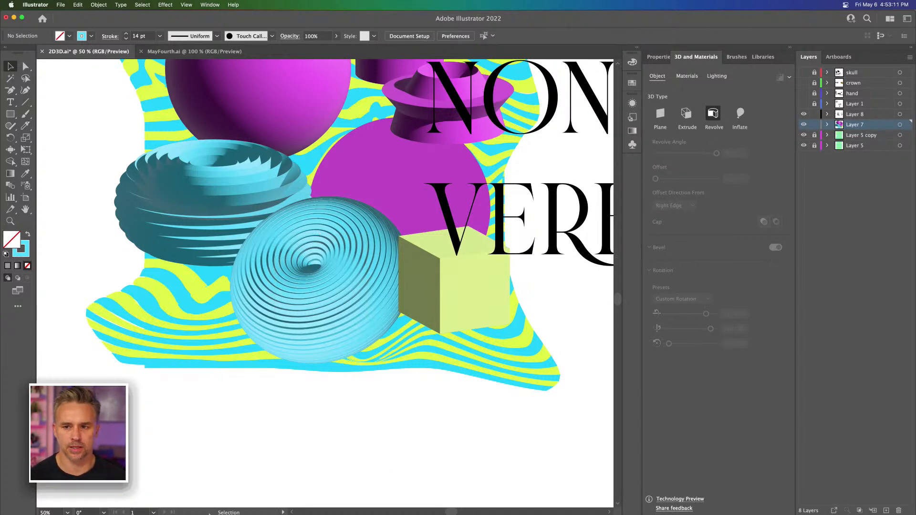
Step: In Finder, preview the products image in The Custom Type Collection folder under Downloads, and close the window
left_click(185, 505)
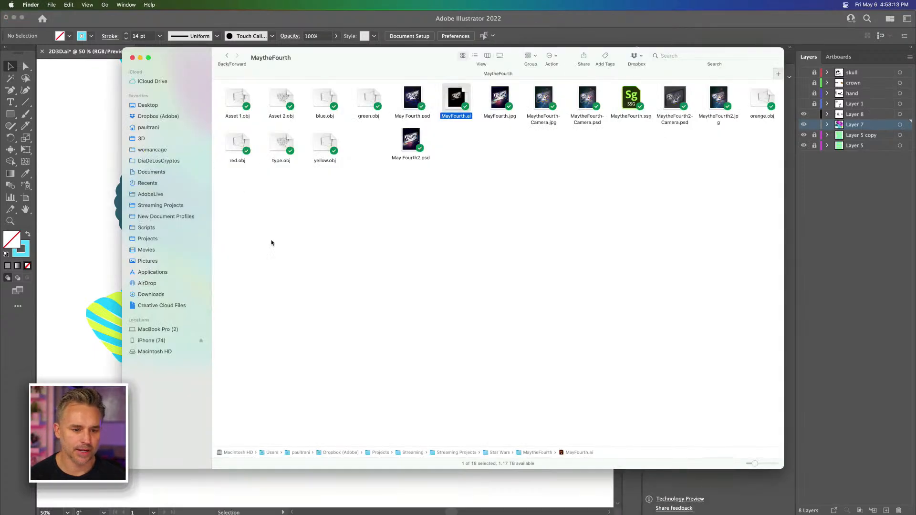
left_click(149, 295)
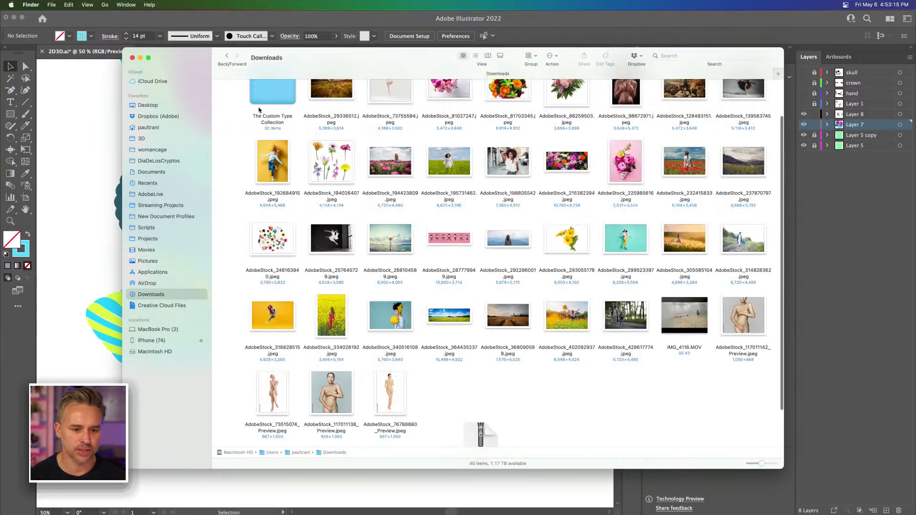
scroll(259, 109, "up", 2)
double_click(261, 142)
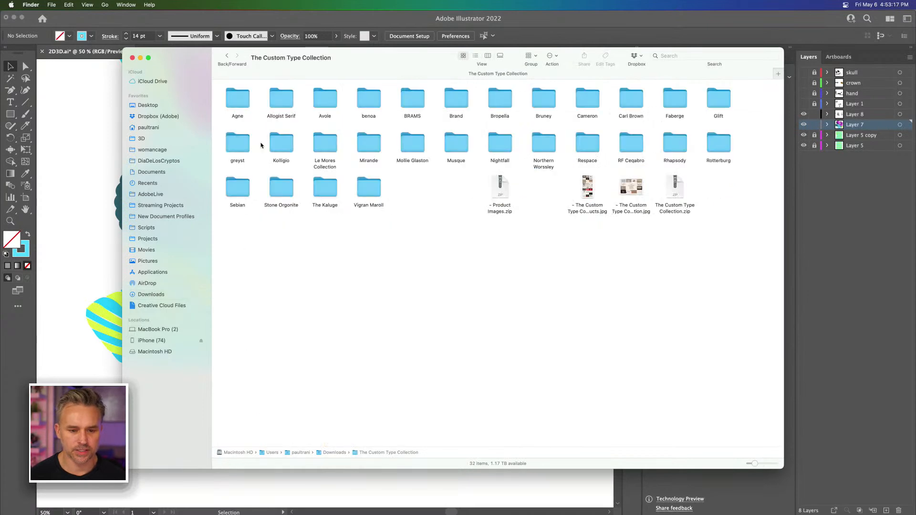
left_click(587, 207)
key("space")
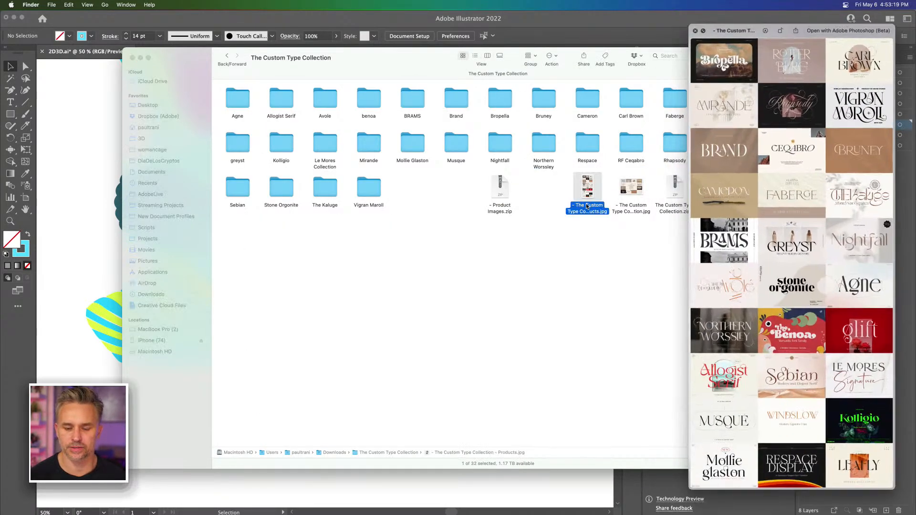
left_click_drag(710, 25, 371, 15)
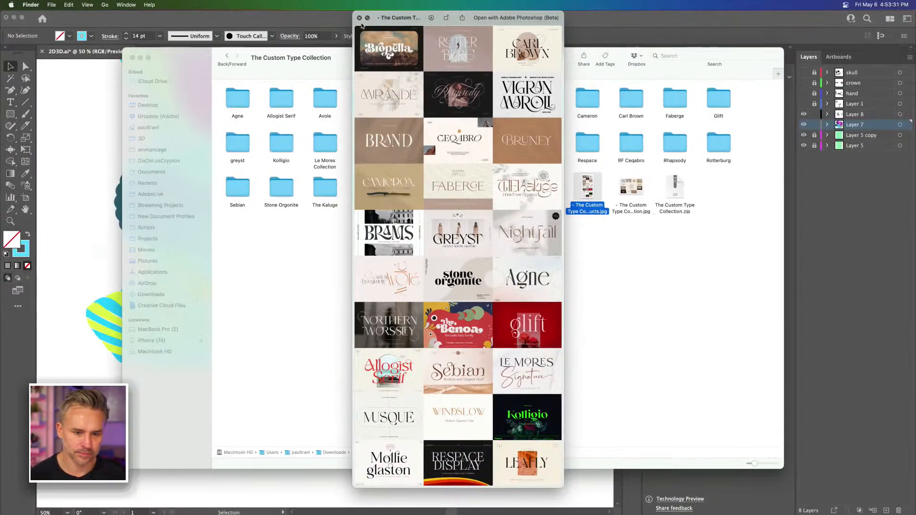
left_click(360, 18)
left_click(405, 330)
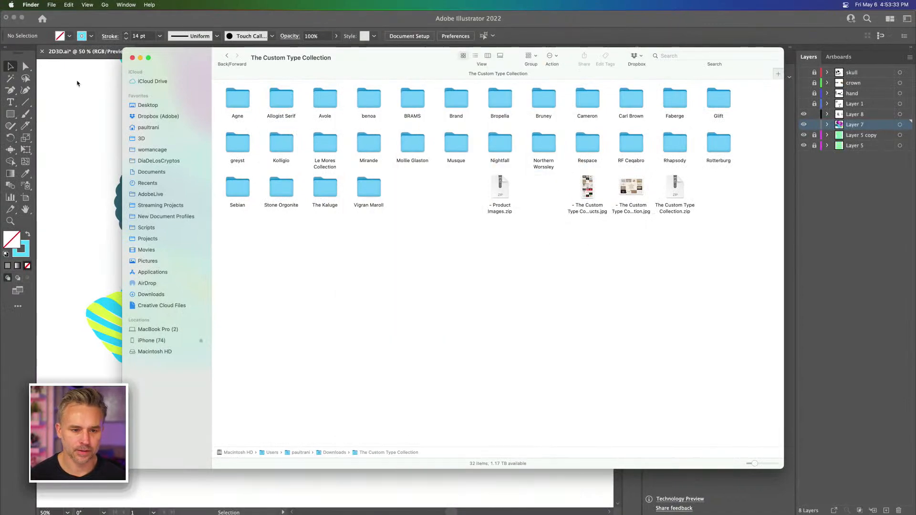
left_click(132, 58)
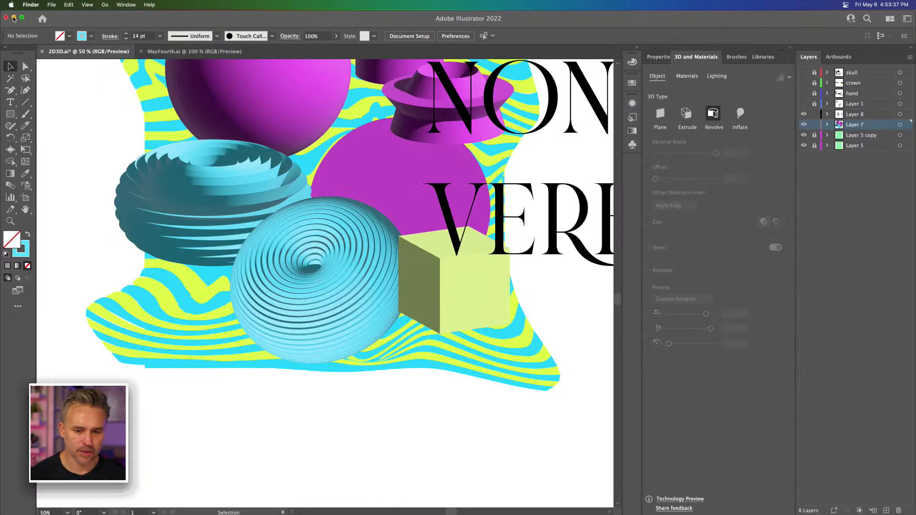
Step: Minimize the Illustrator and Chrome windows and switch to Adobe Substance 3D Stager
left_click(14, 18)
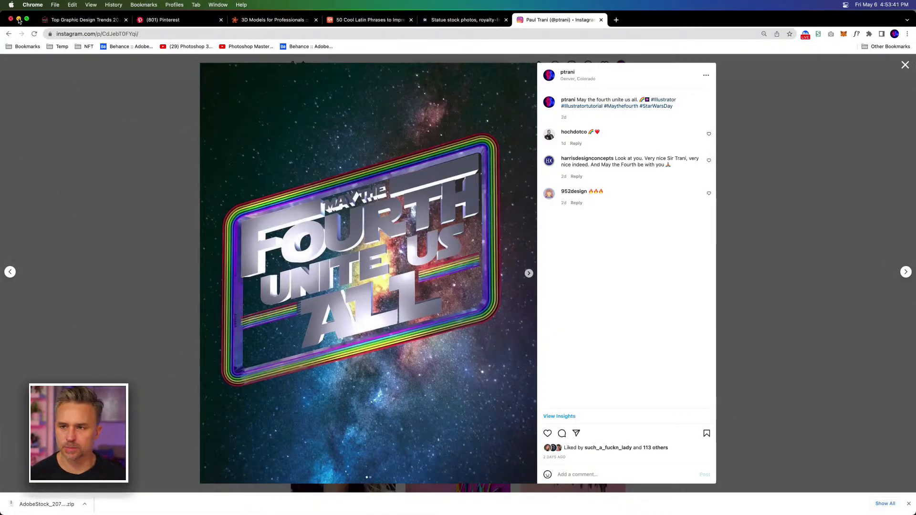
left_click(19, 20)
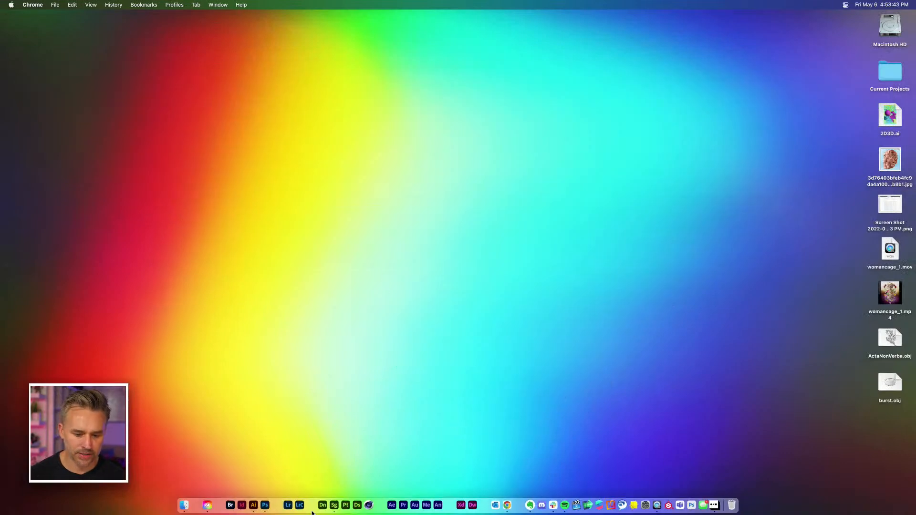
left_click(335, 505)
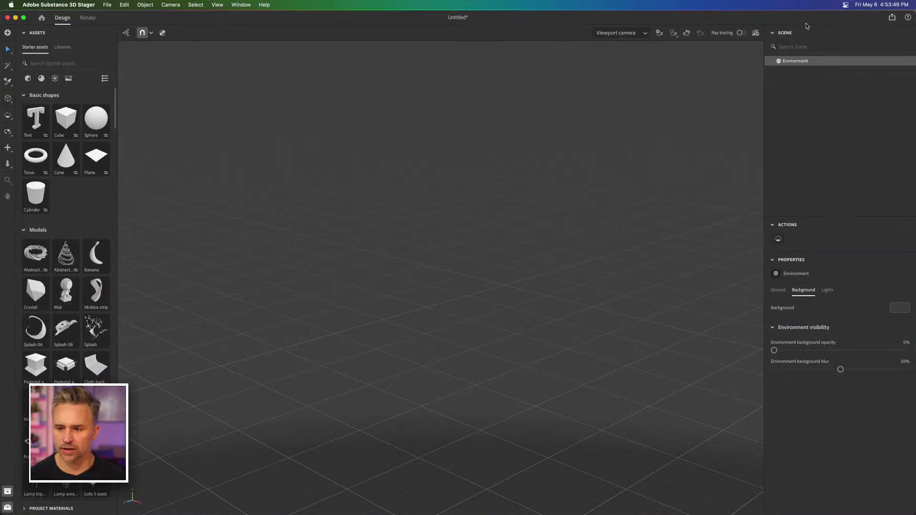
Step: Narrow the Stager window to expose the desktop files, import ActaNonVerba.obj into the scene and frame the model
left_click_drag(912, 13, 762, 14)
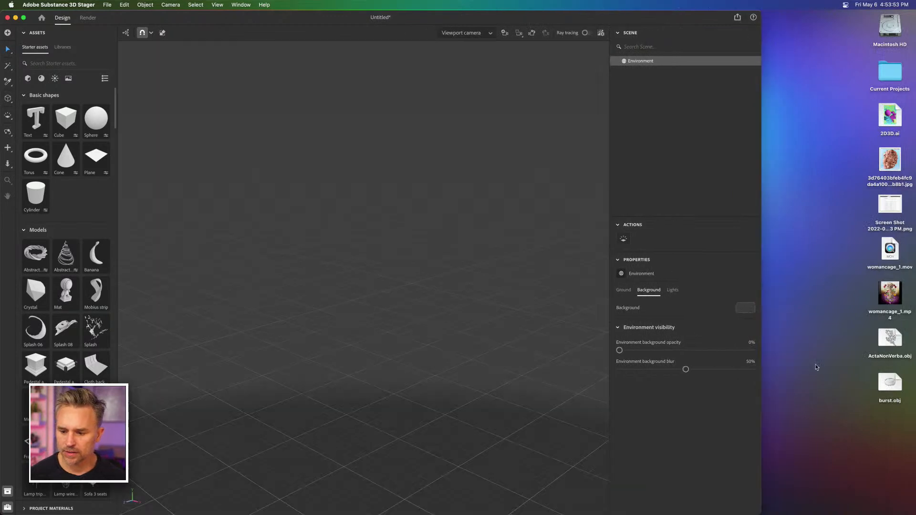
left_click_drag(887, 339, 359, 350)
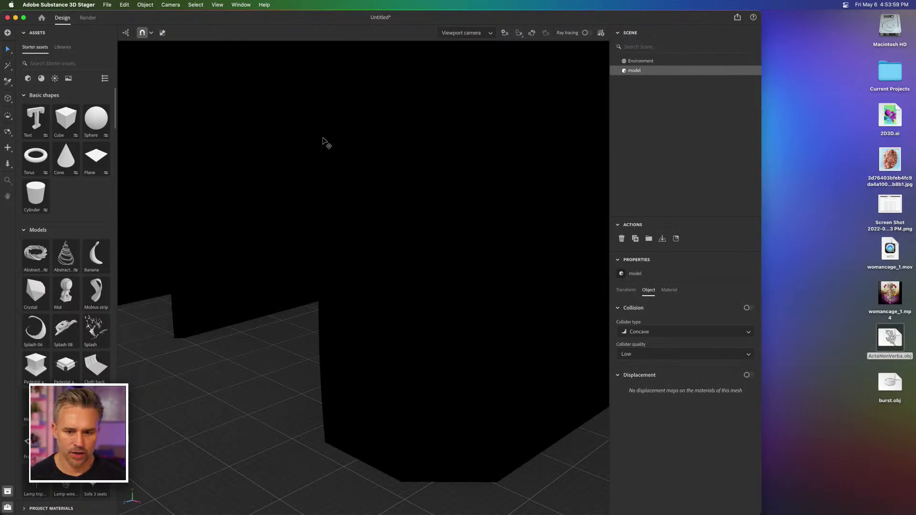
left_click(517, 32)
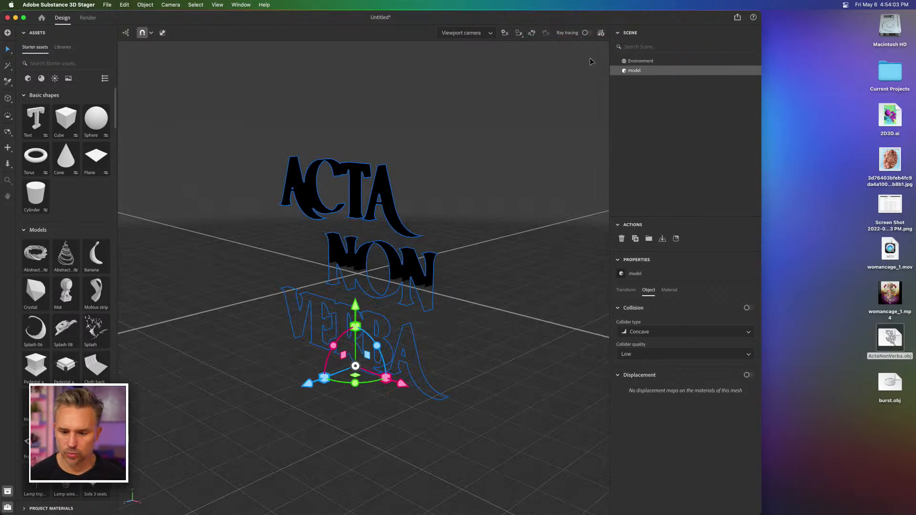
Step: Turn off the environment's ground plane so it does not hide the lower part of the text
left_click(623, 63)
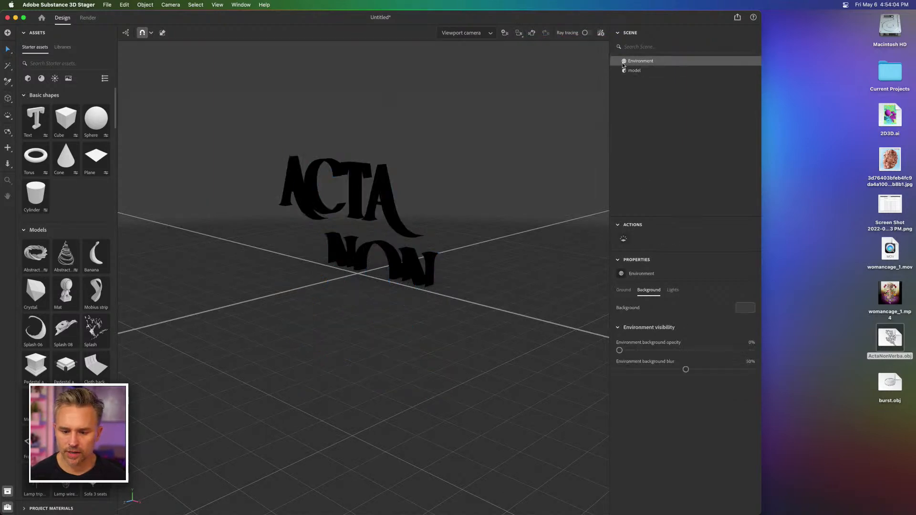
left_click(623, 291)
left_click(750, 309)
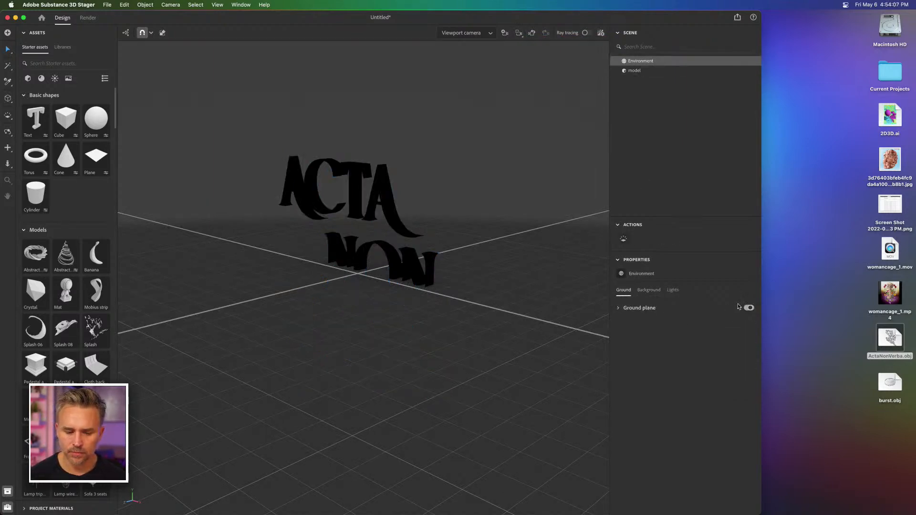
Step: Apply the Terrazzo starter material to the ACTA NON VERBA model and select it
left_click(41, 78)
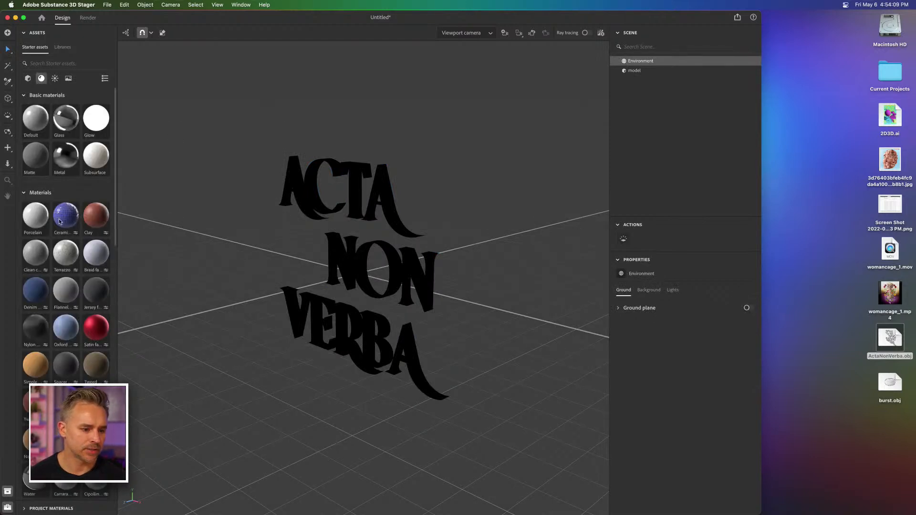
left_click_drag(65, 253, 359, 191)
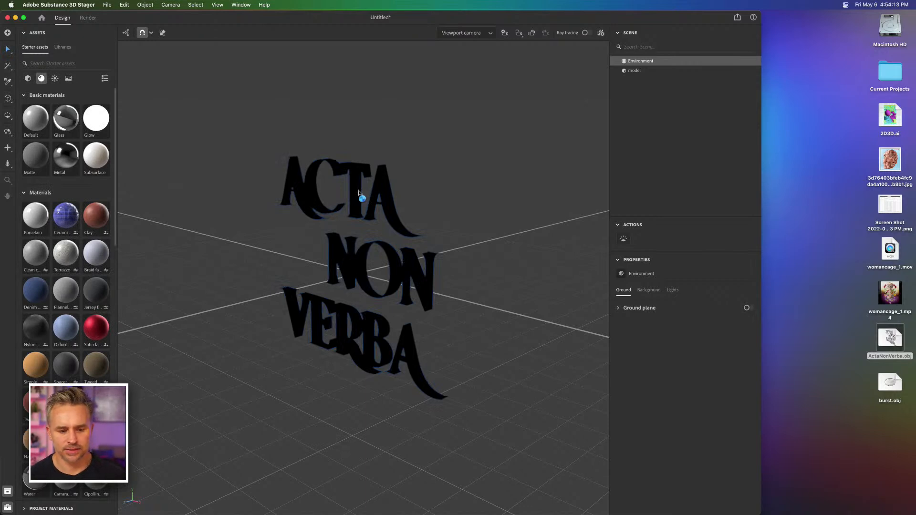
left_click(359, 195)
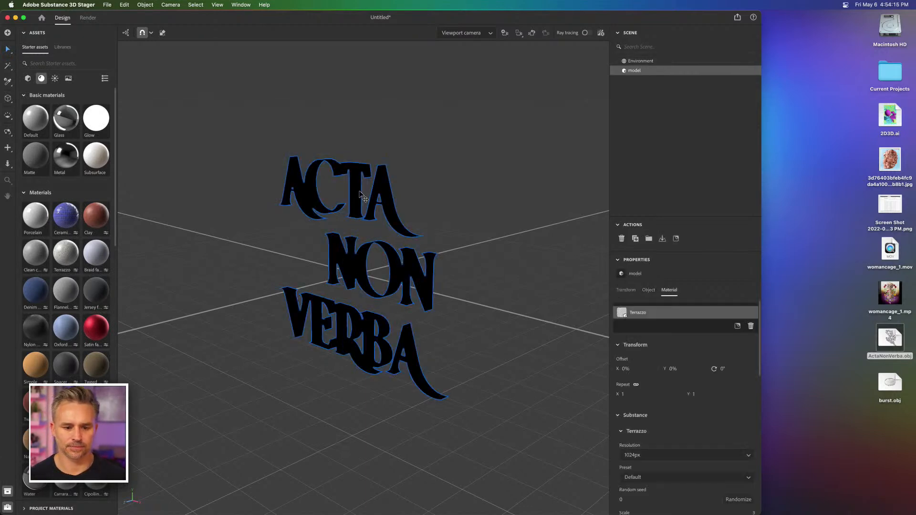
Step: Start a new Stager document, discarding the changes in the current untitled scene
left_click(261, 122)
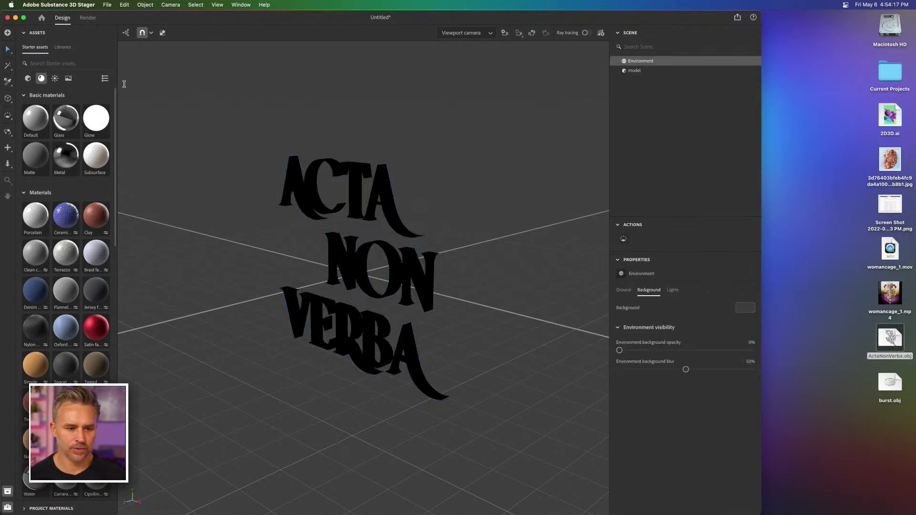
left_click(42, 19)
left_click(29, 48)
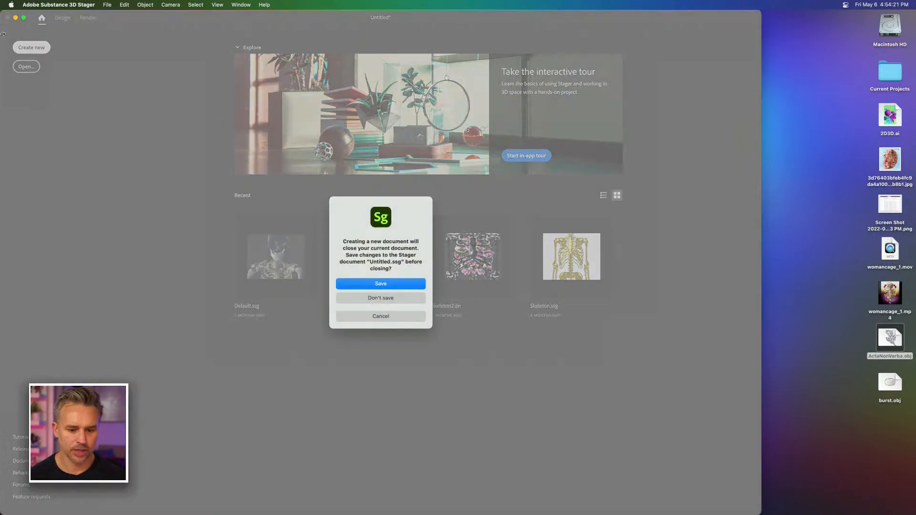
left_click(381, 298)
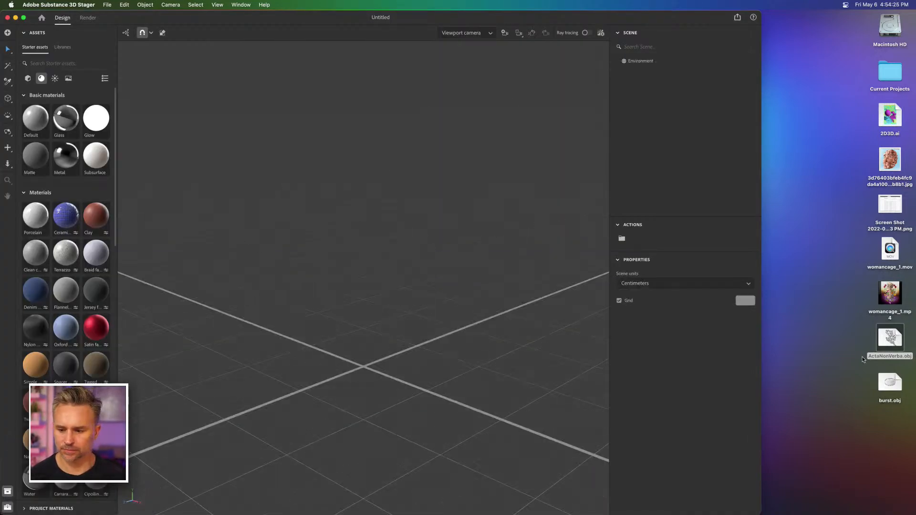
Step: Import ActaNonVerba.obj from the desktop into the empty scene, frame the model and show its transform properties
left_click_drag(874, 342, 361, 361)
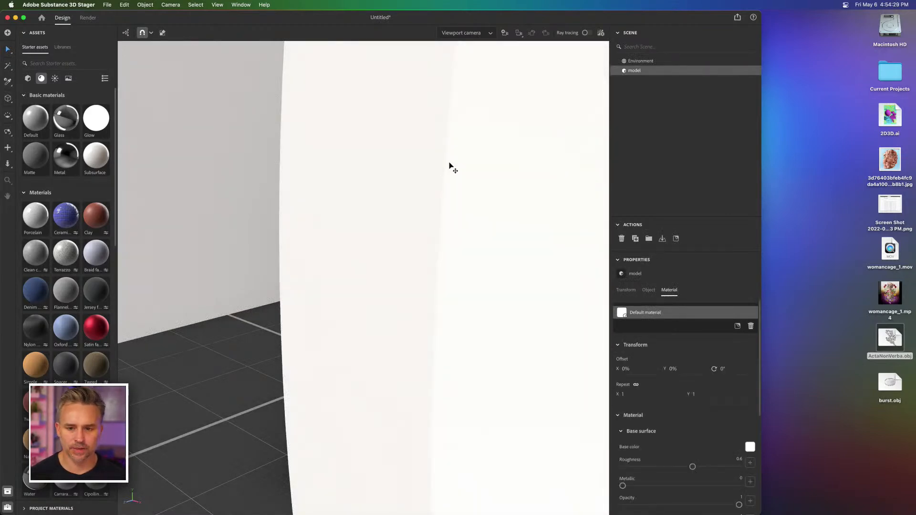
left_click(514, 34)
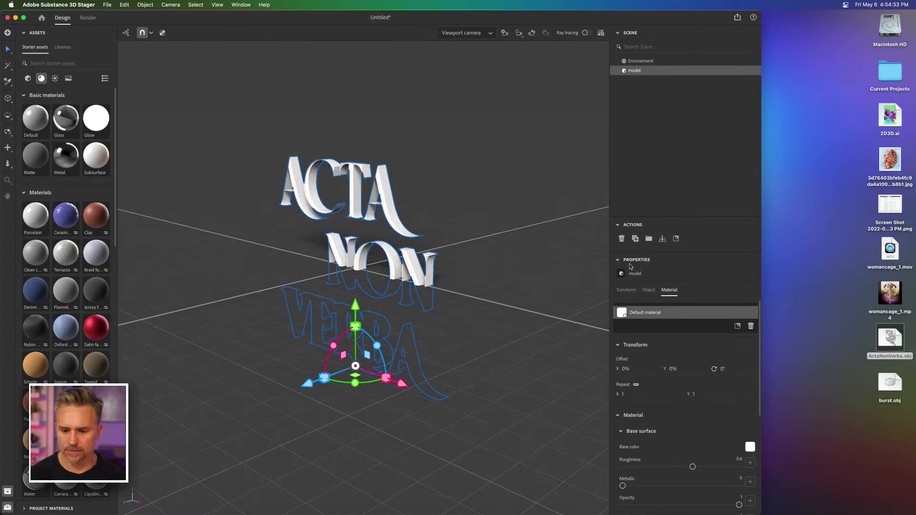
left_click(627, 291)
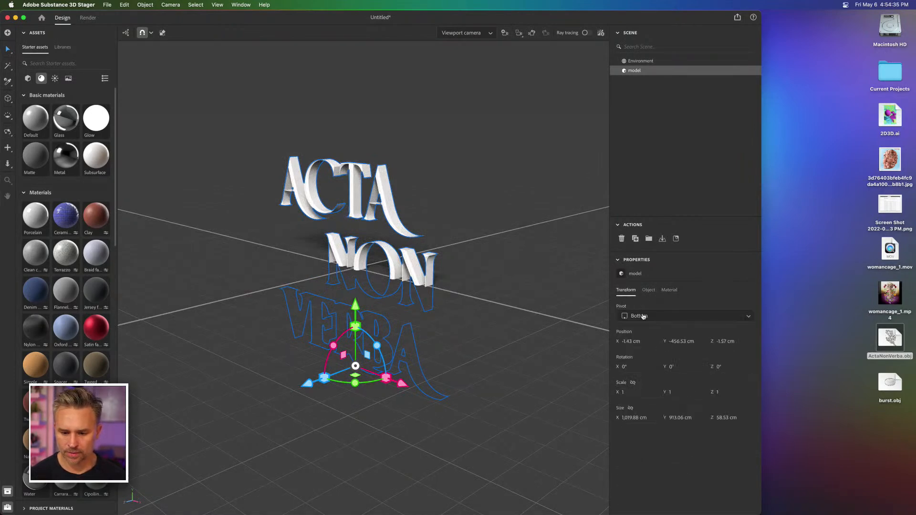
Step: Turn off the ground plane in the new scene's environment so the whole text shows
left_click(632, 62)
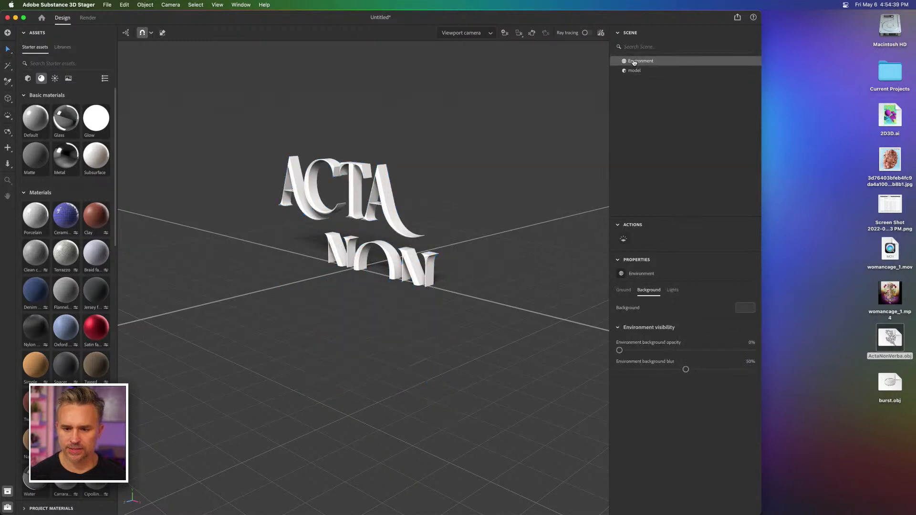
left_click(623, 290)
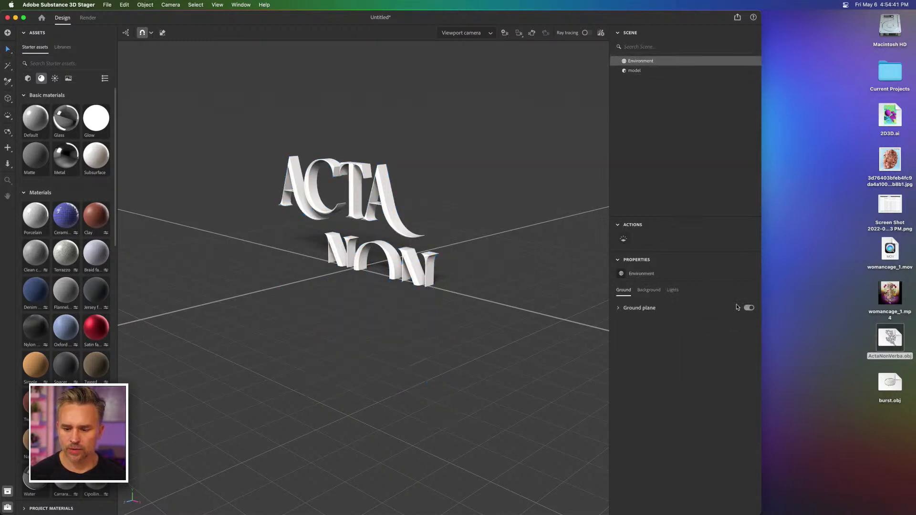
left_click(747, 308)
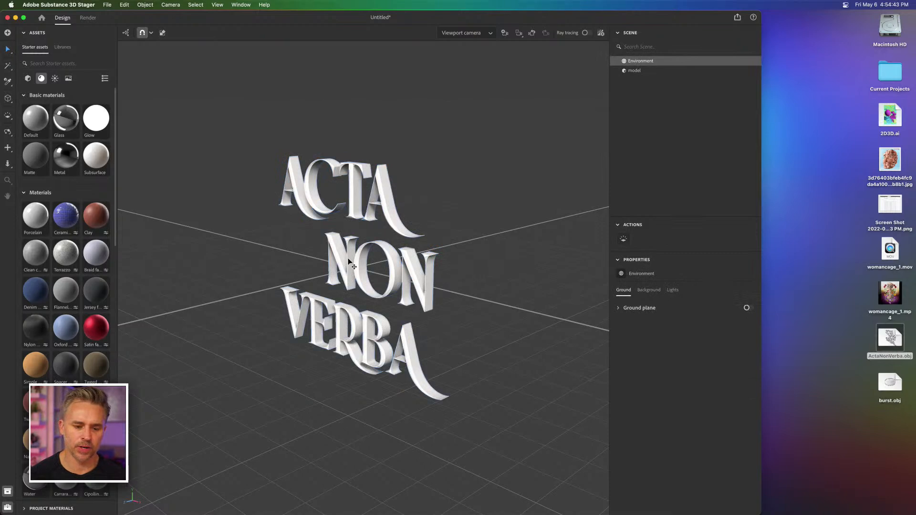
Step: Reframe the viewport camera so the ACTA NON VERBA text is seen closer and at an angle
left_click(342, 268)
left_click(263, 251)
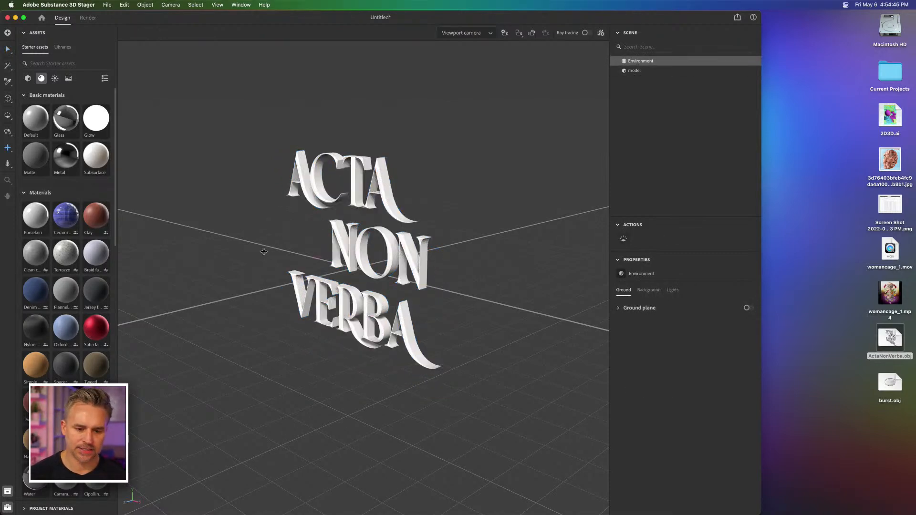
key("2")
left_click_drag(258, 240, 349, 241)
key("3")
key("1")
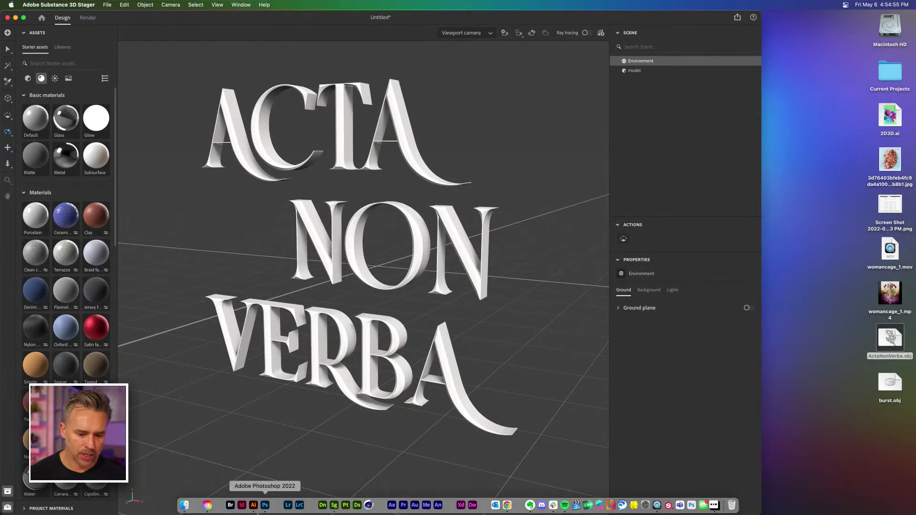
Step: Switch to Illustrator and enable shadows behind the extruded ACTA NON VERBA text in its 3D lighting settings
left_click(253, 504)
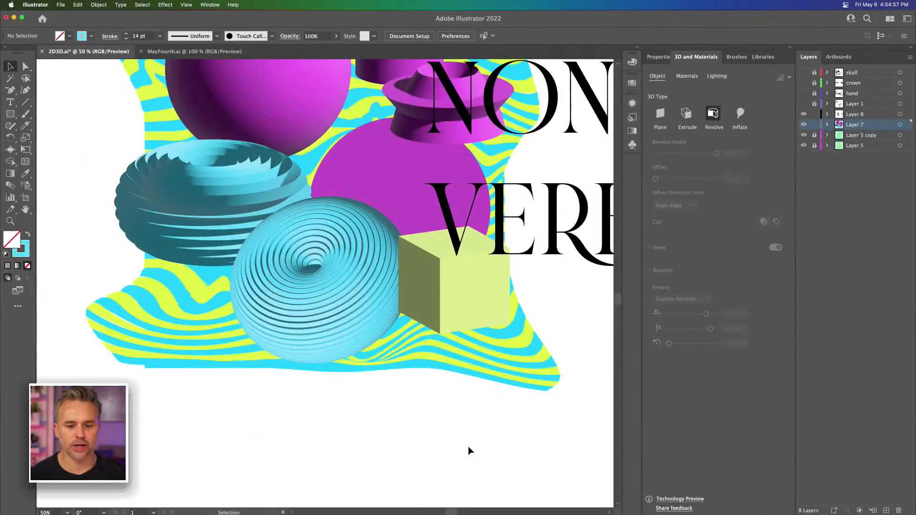
left_click_drag(391, 256, 64, 416)
left_click_drag(429, 270, 137, 305)
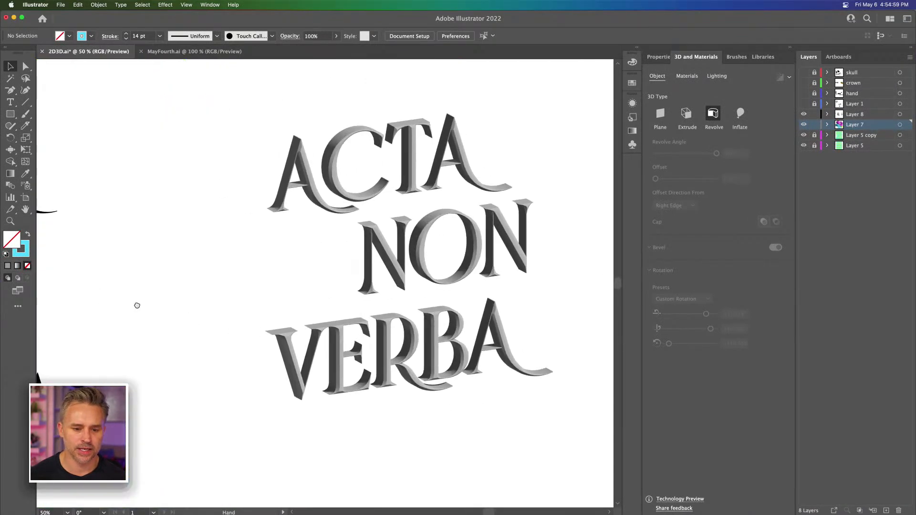
left_click(365, 167)
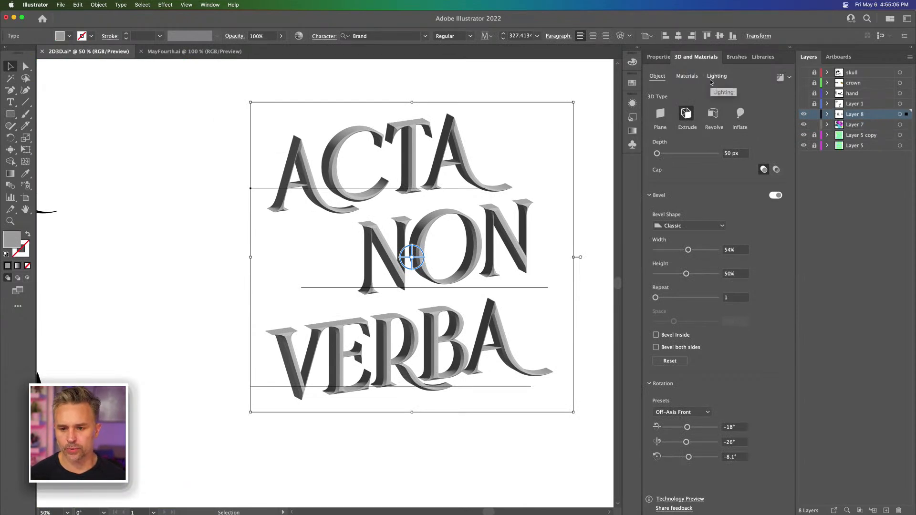
left_click(715, 76)
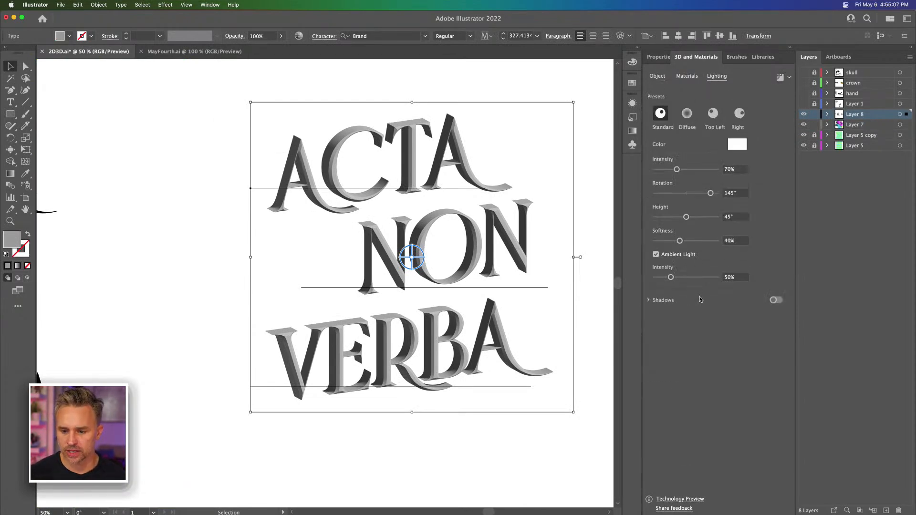
left_click(776, 300)
left_click(662, 305)
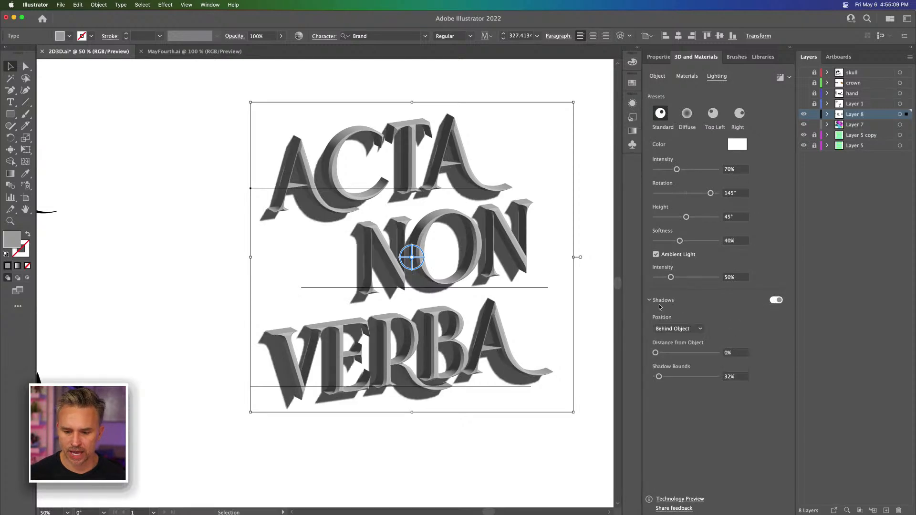
Step: Render the 3D text with ray tracing on, at low quality with noise reduction
left_click(789, 76)
left_click(775, 95)
left_click(763, 220)
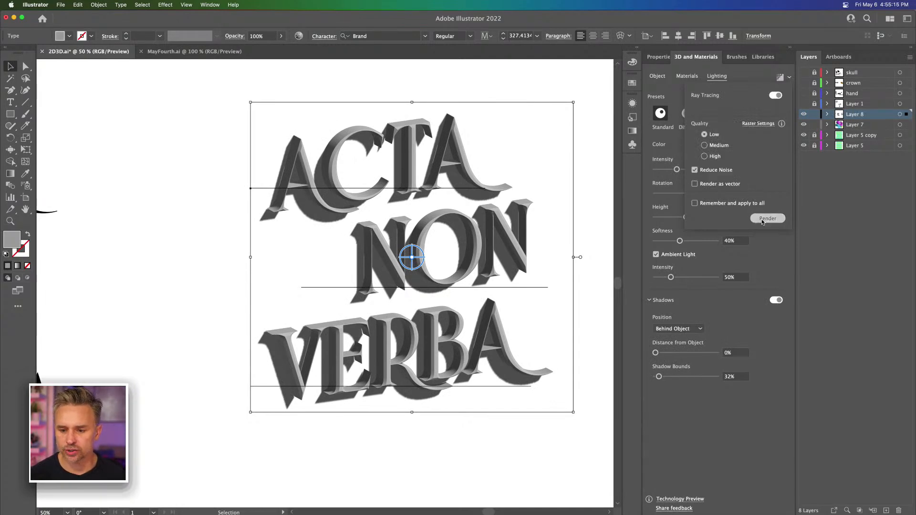
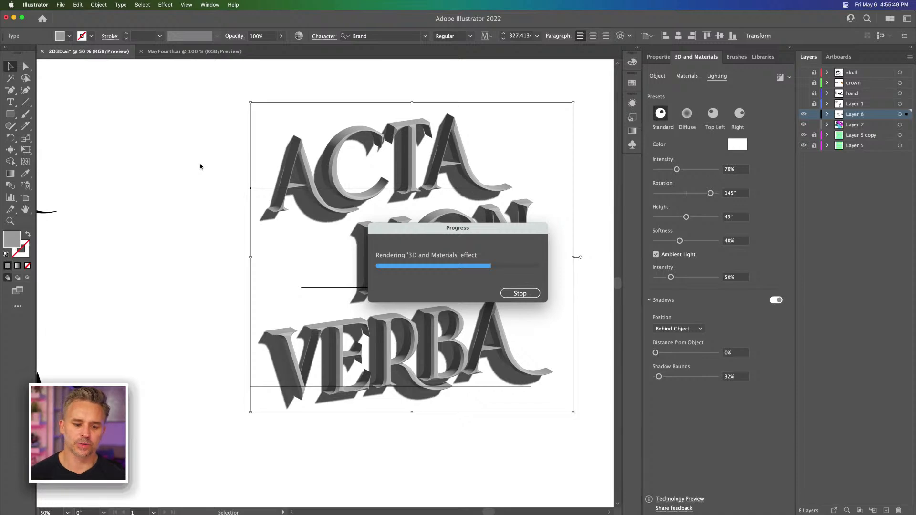
Step: Move the Substance 3D Stager window aside and deselect the ACTA NON VERBA text in Illustrator to inspect its ray-traced render
mouse_move(185, 512)
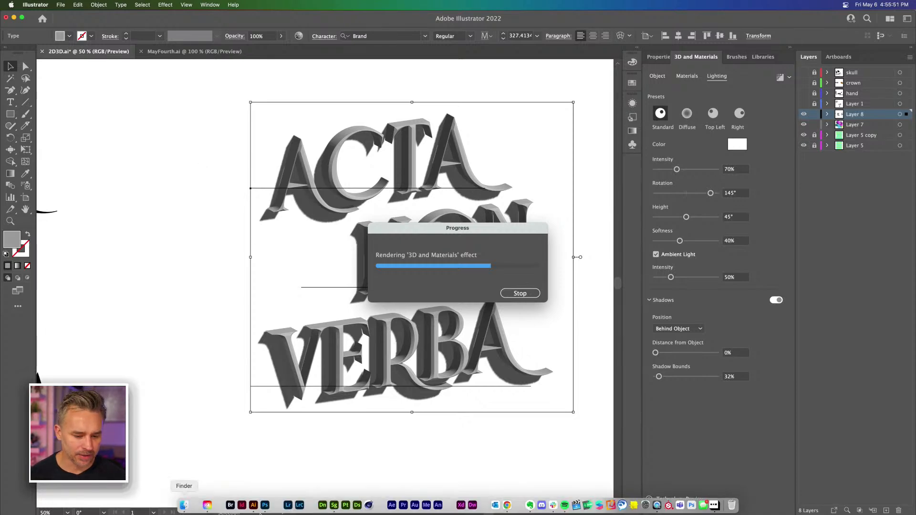
left_click(334, 506)
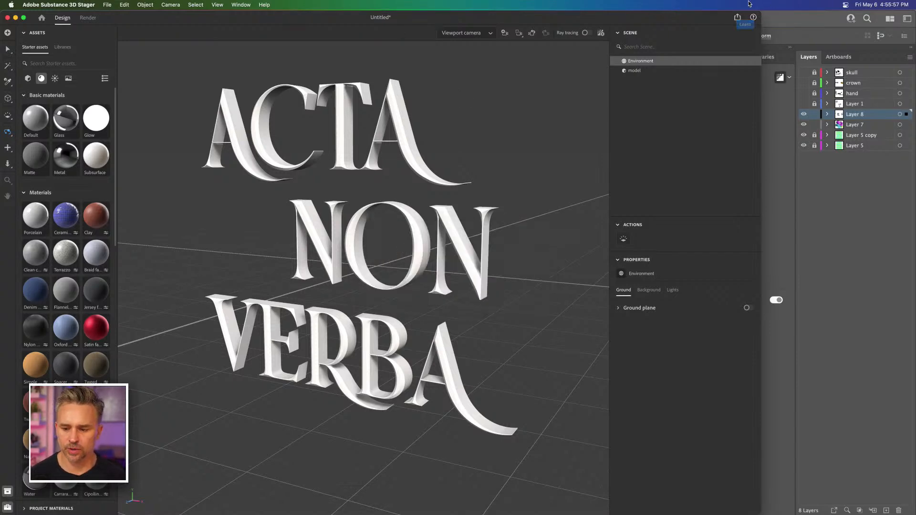
left_click_drag(658, 16, 661, 444)
left_click(162, 191)
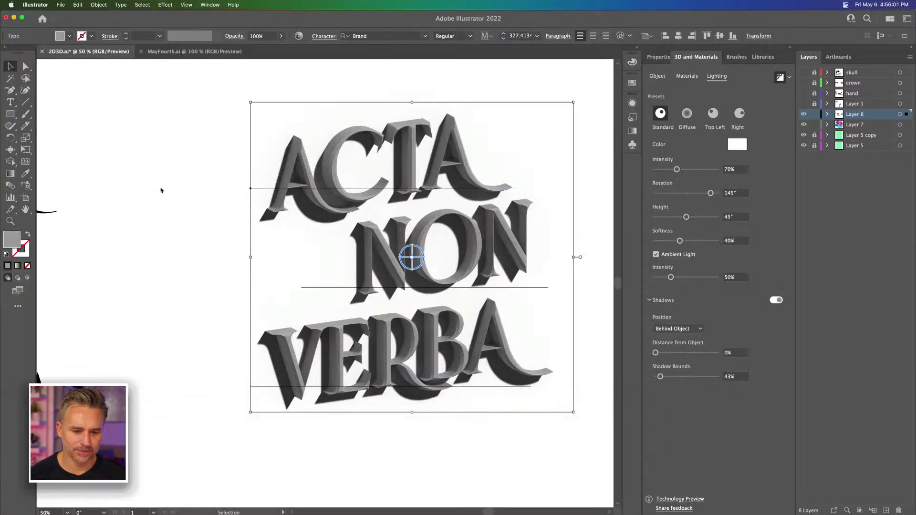
left_click(176, 181)
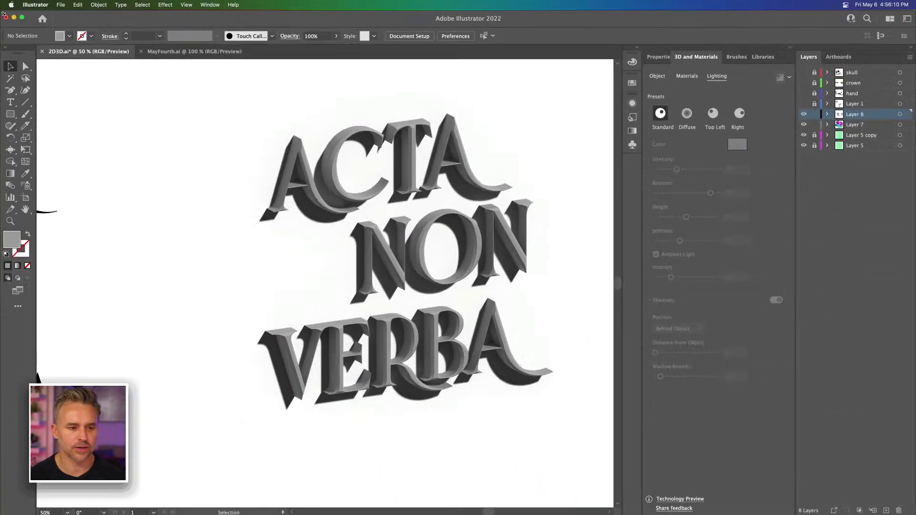
Step: Minimize Illustrator, enlarge the Stager window to the full screen width and reframe the camera so the whole text fits
left_click(14, 17)
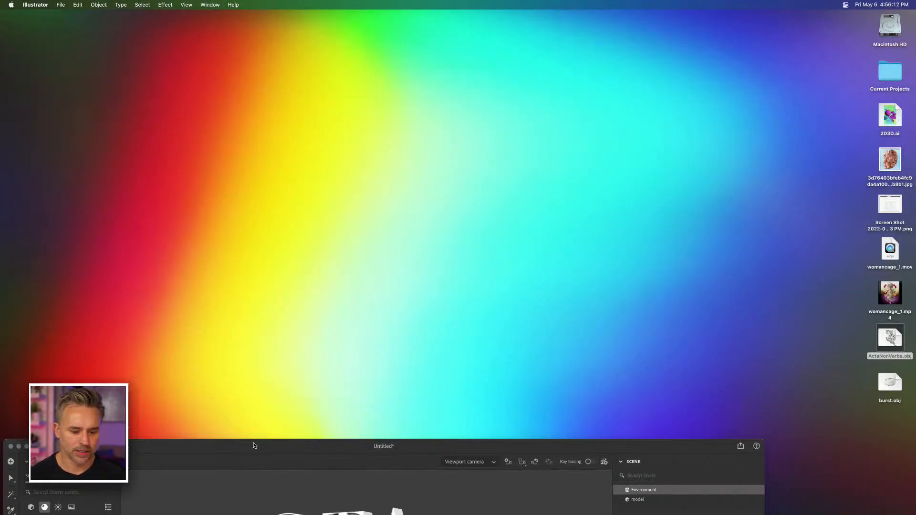
left_click_drag(254, 446, 237, 11)
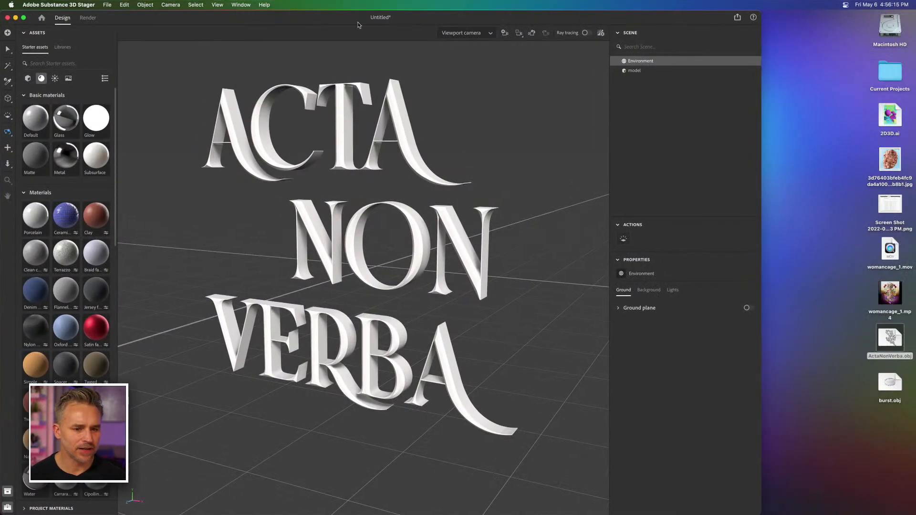
left_click_drag(761, 11, 909, 2)
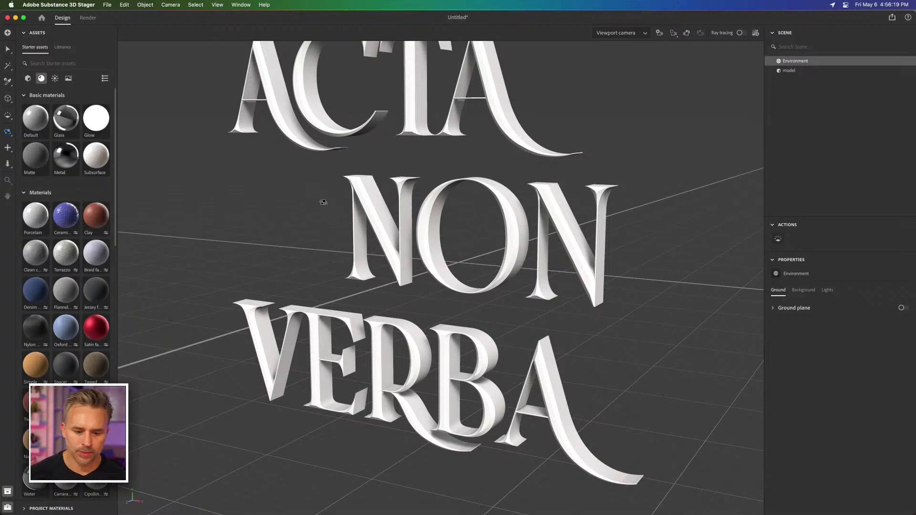
mouse_move(254, 208)
left_mouse_down()
mouse_move(270, 253)
mouse_move(270, 200)
left_mouse_up()
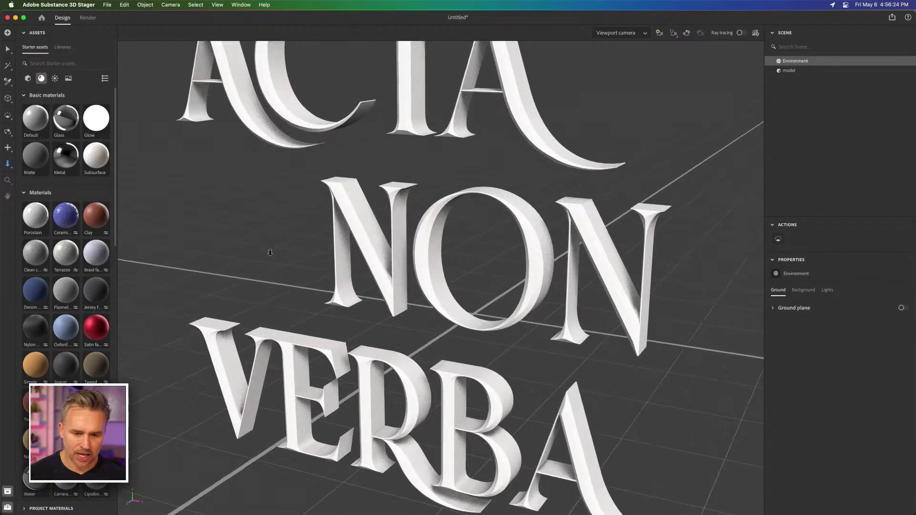
Step: Switch to Chrome and open turbosquid.com in a new tab
mouse_move(561, 513)
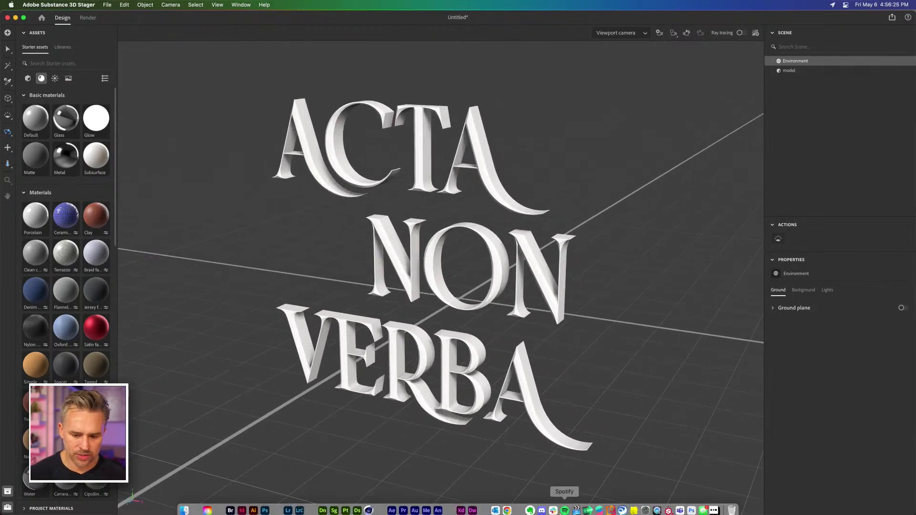
left_click(507, 505)
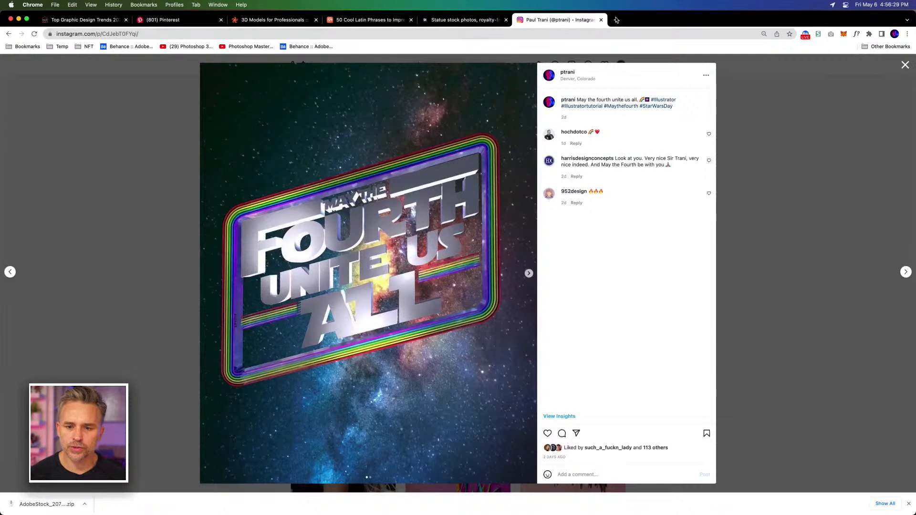
left_click(615, 21)
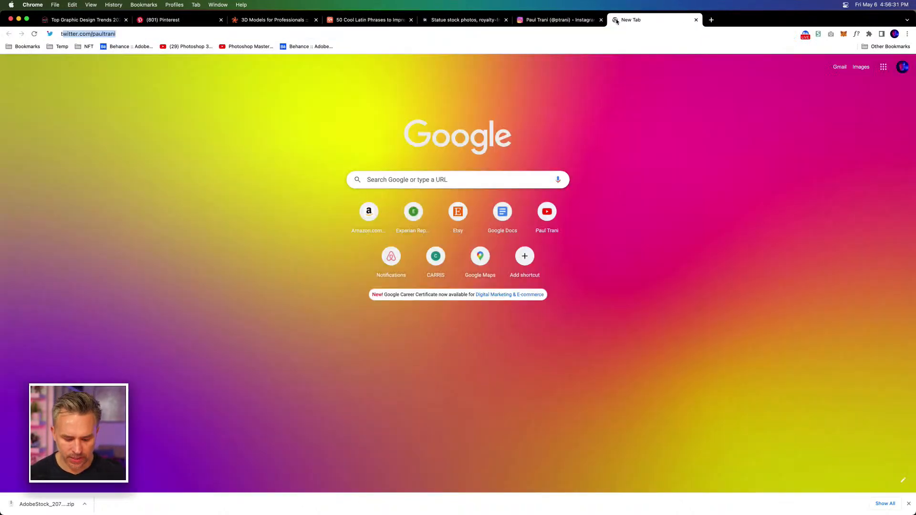
type("turbo")
key("Return")
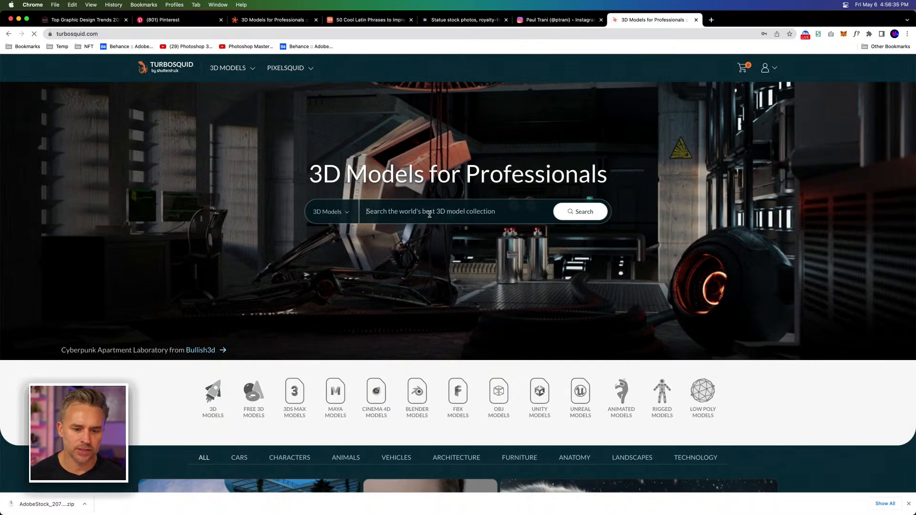
Step: Search TurboSquid for statue 3D models, limit the price to Free and browse the models
type("statue")
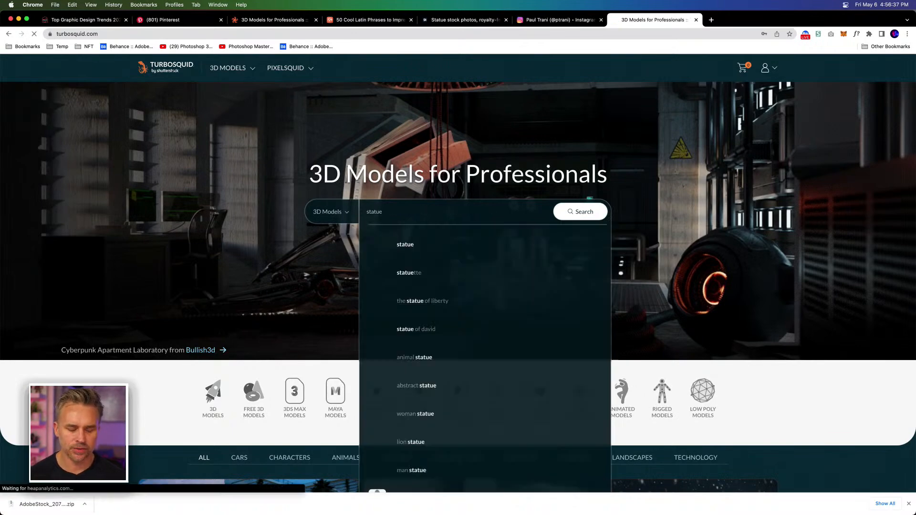
key("Return")
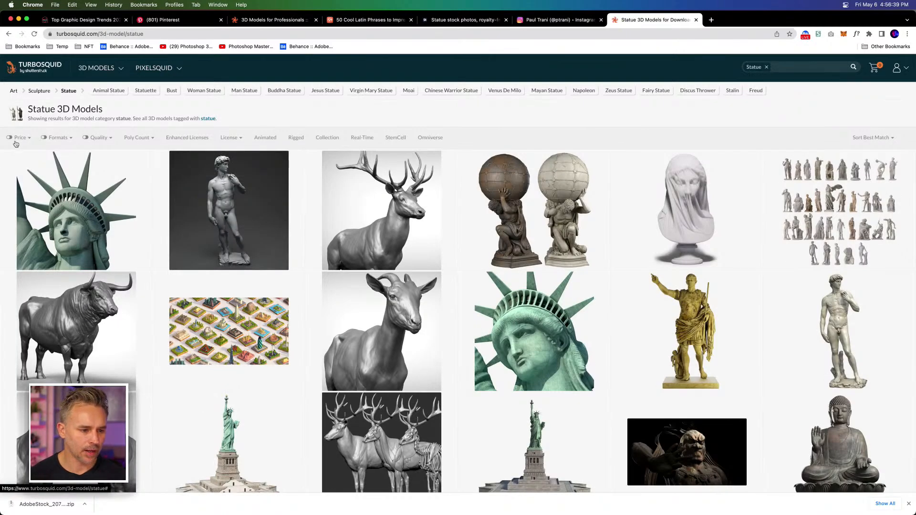
left_click(18, 139)
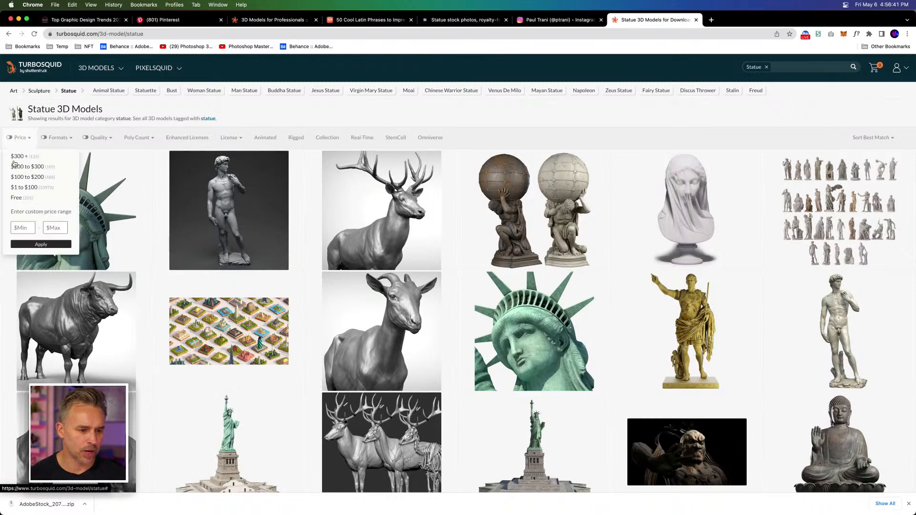
left_click(17, 198)
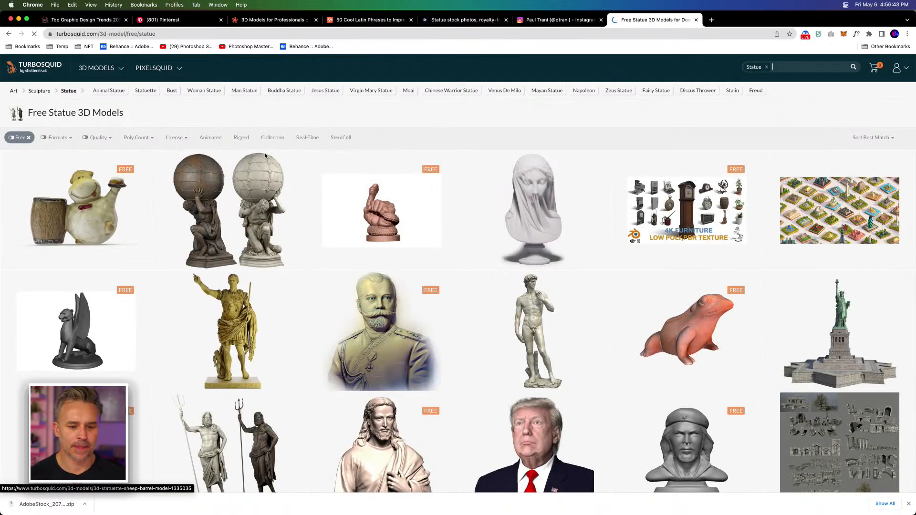
scroll(466, 118, "down", 3)
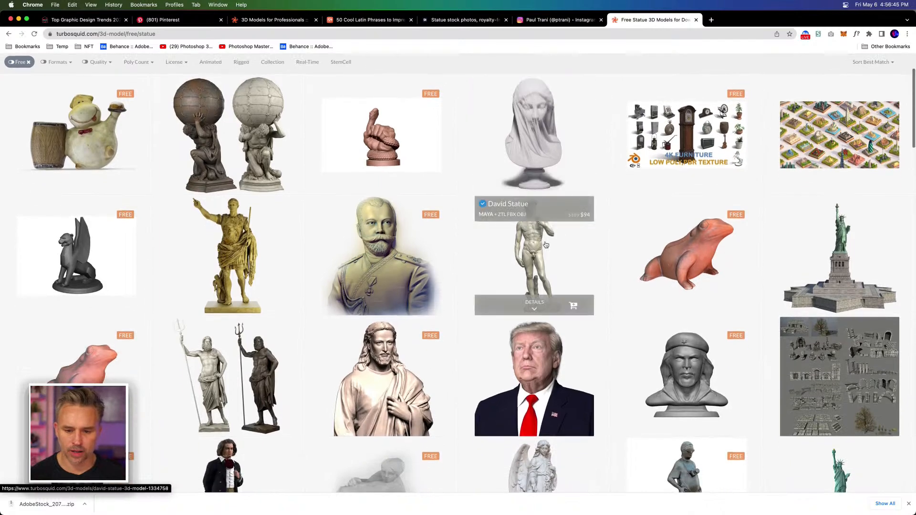
scroll(682, 134, "down", 3)
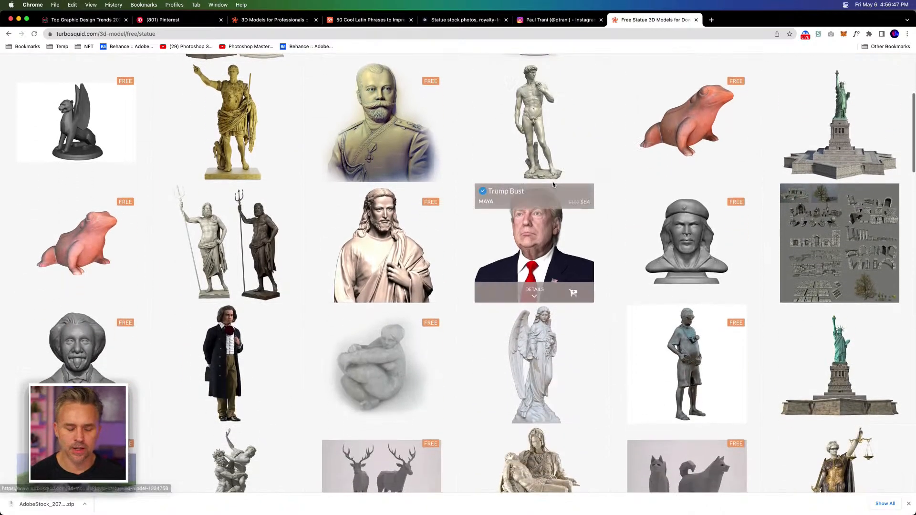
scroll(549, 183, "down", 10)
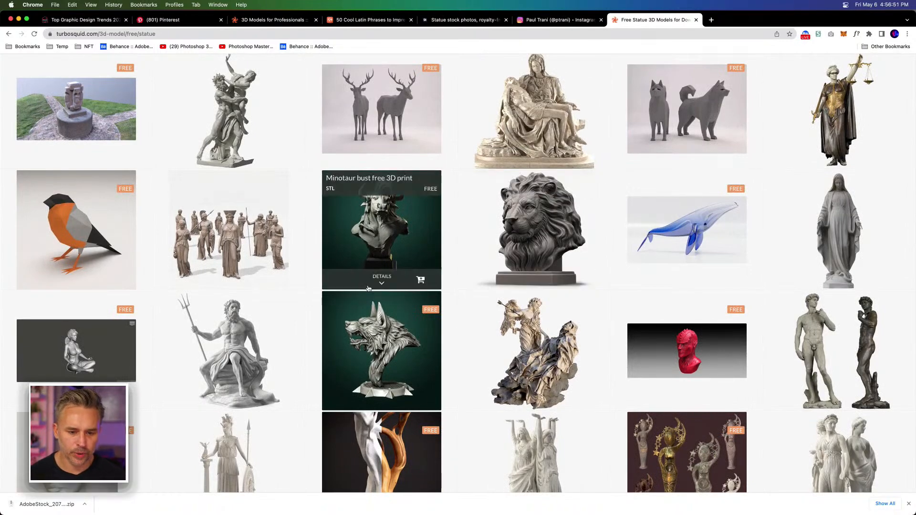
scroll(133, 155, "up", 15)
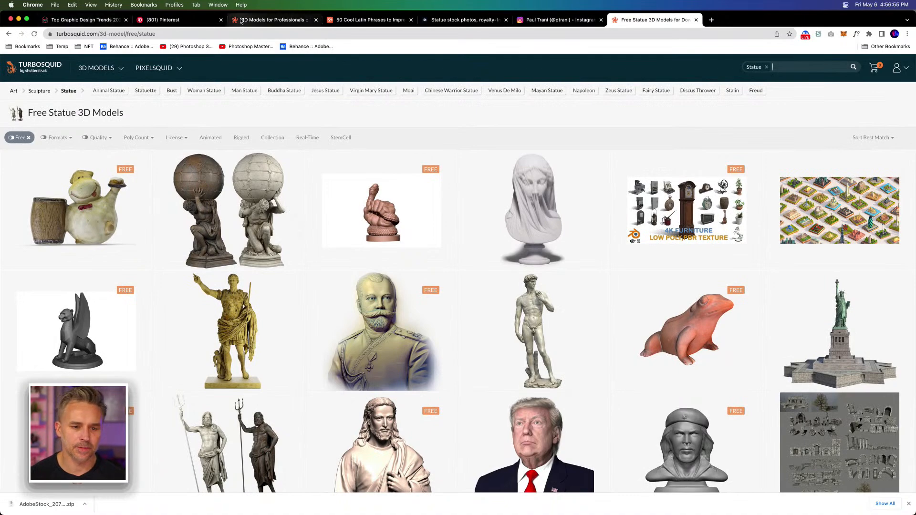
Step: Clear the statue search term on the Adobe Stock page and browse all free 3D assets
left_click(463, 22)
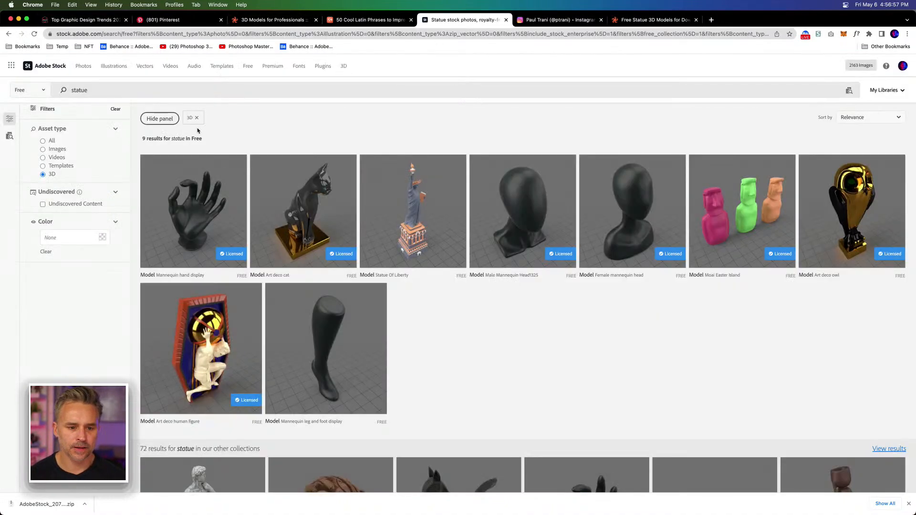
double_click(118, 91)
key("BackSpace")
key("Return")
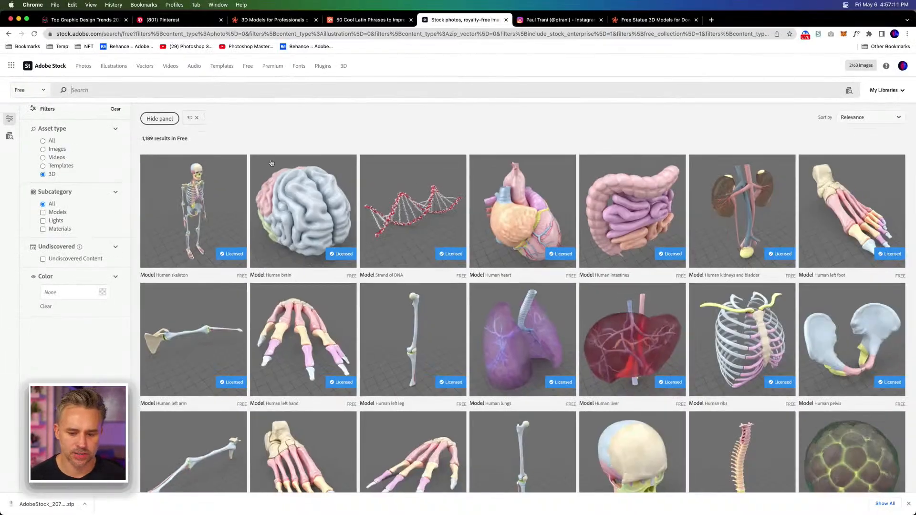
scroll(422, 130, "down", 3)
scroll(423, 130, "up", 3)
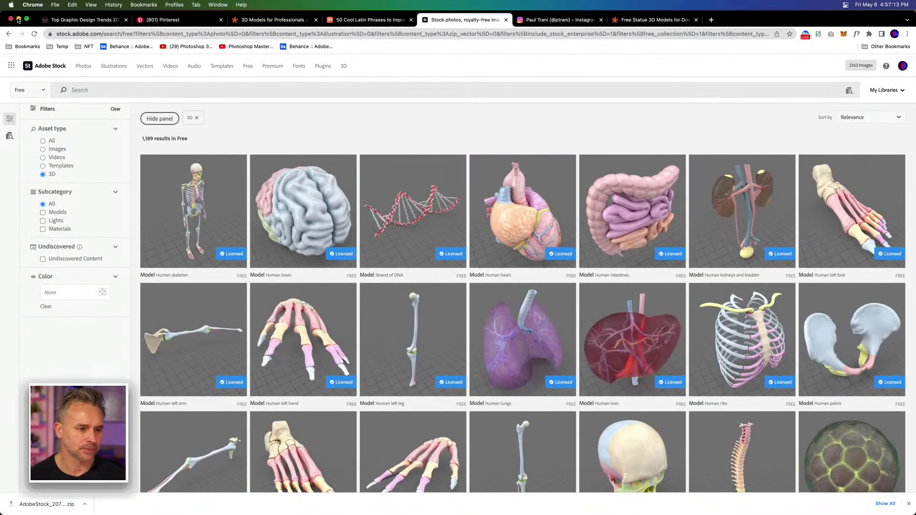
Step: Minimize Chrome and narrow the Stager window to uncover the files on the desktop
left_click(18, 19)
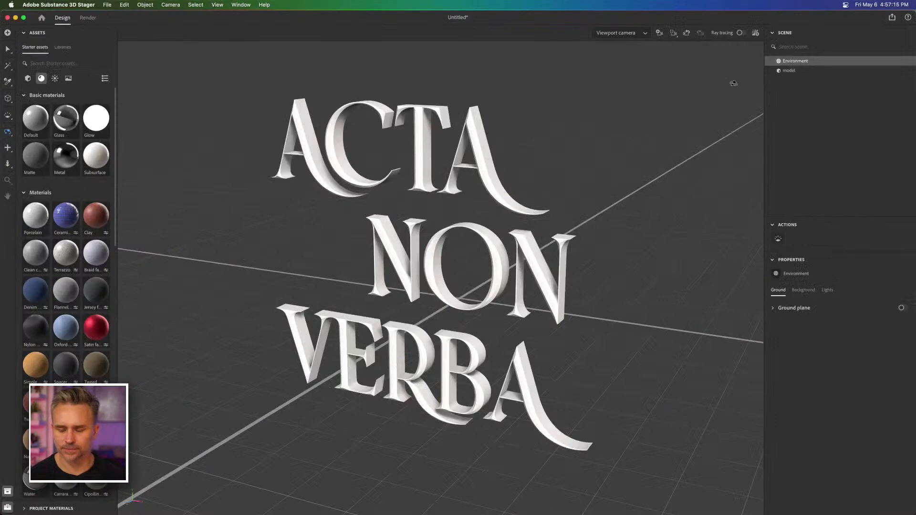
left_click_drag(912, 12, 853, 4)
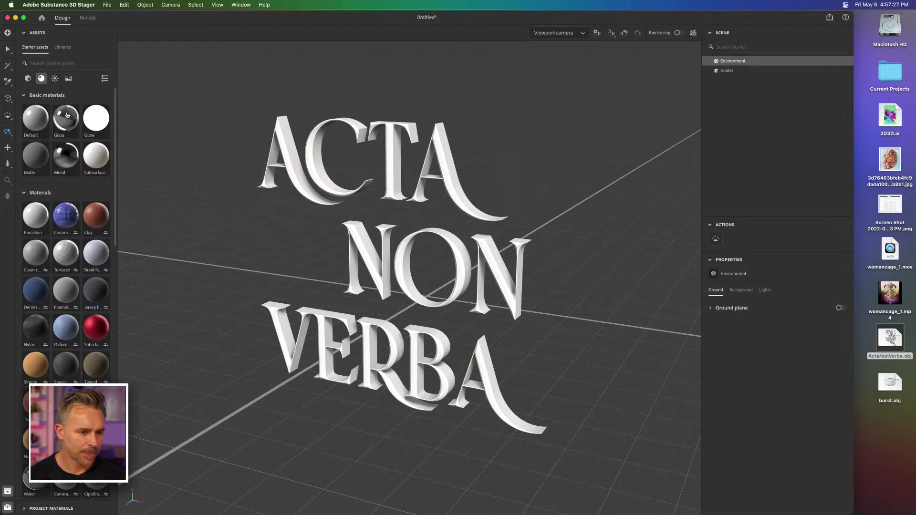
Step: Look through A New Library in the Stager libraries with Vector graphics and Images collapsed, and return to the library list
left_click(63, 47)
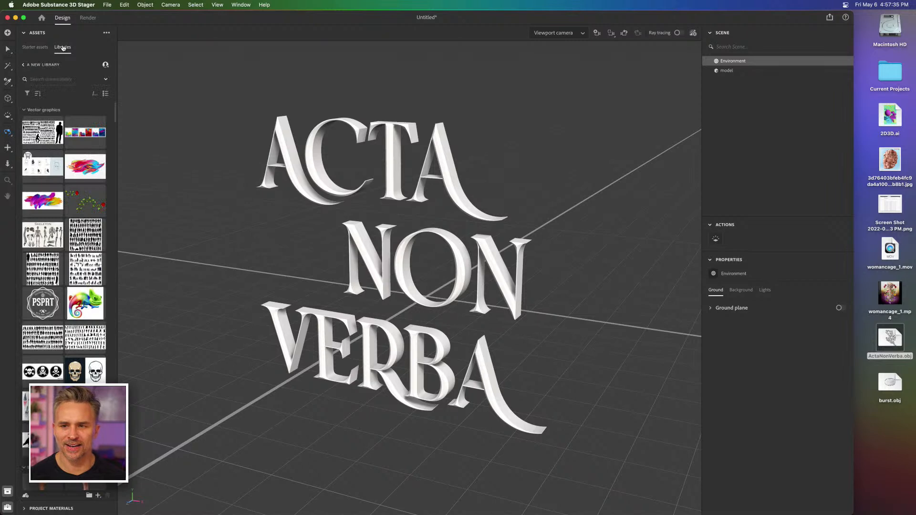
left_click(24, 111)
left_click(24, 125)
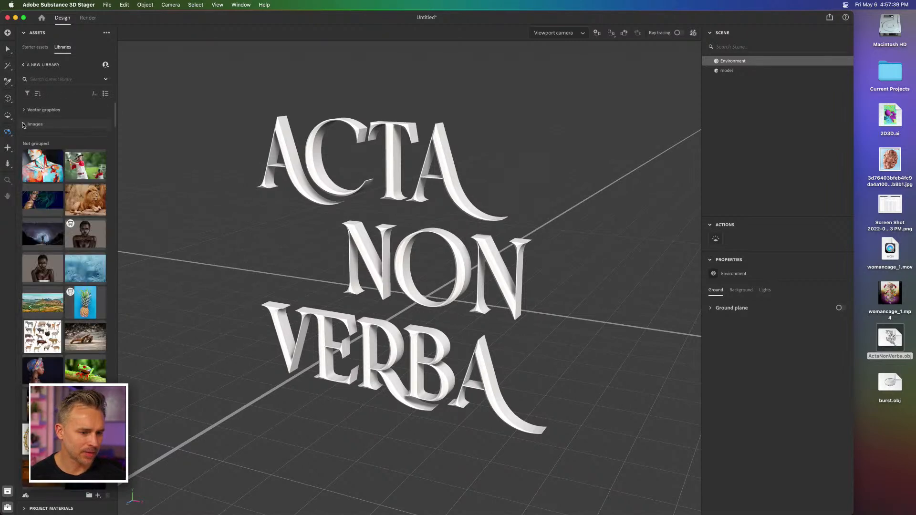
left_click(24, 66)
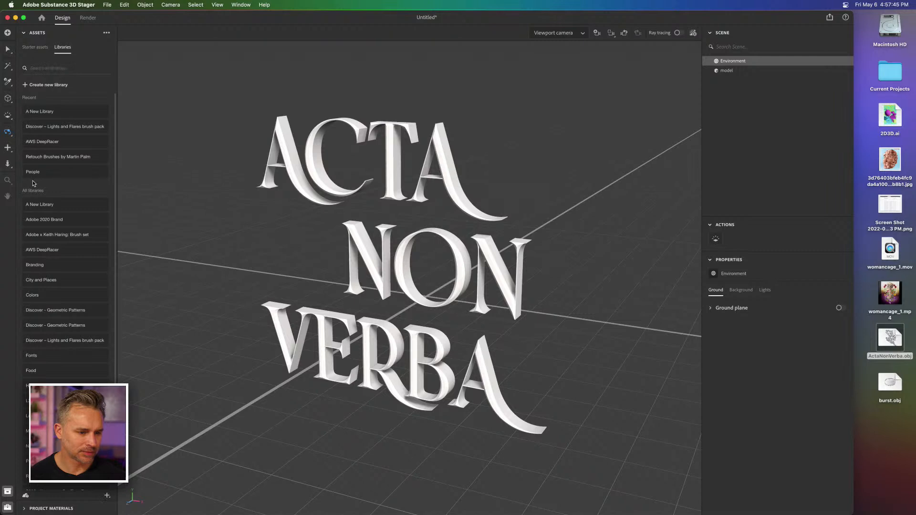
scroll(49, 212, "down", 2)
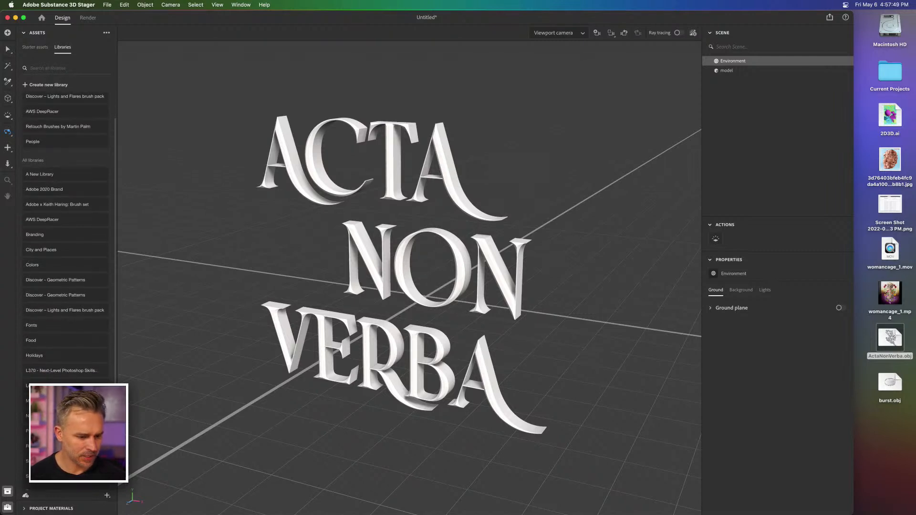
Step: Open the Nature library and collapse its groups from Vector Animals through Full Nature Images to survey its contents
left_click(27, 416)
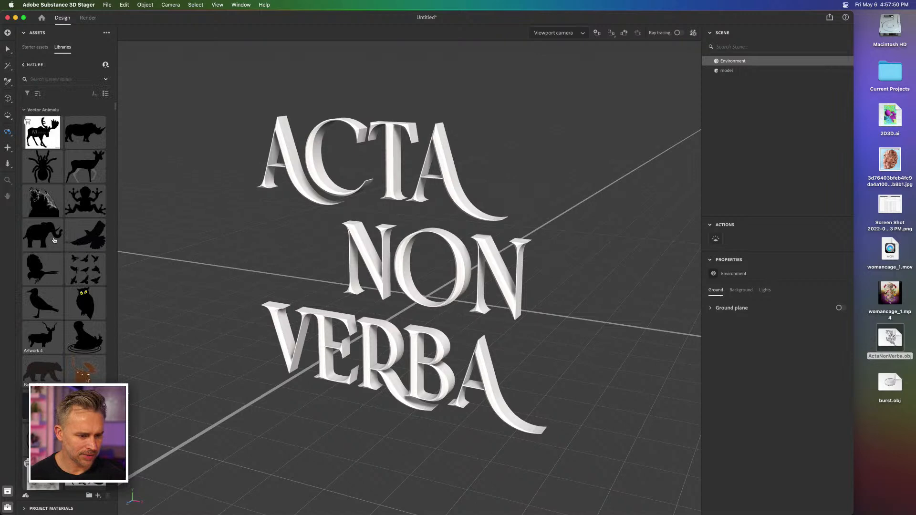
left_click(24, 111)
left_click(23, 125)
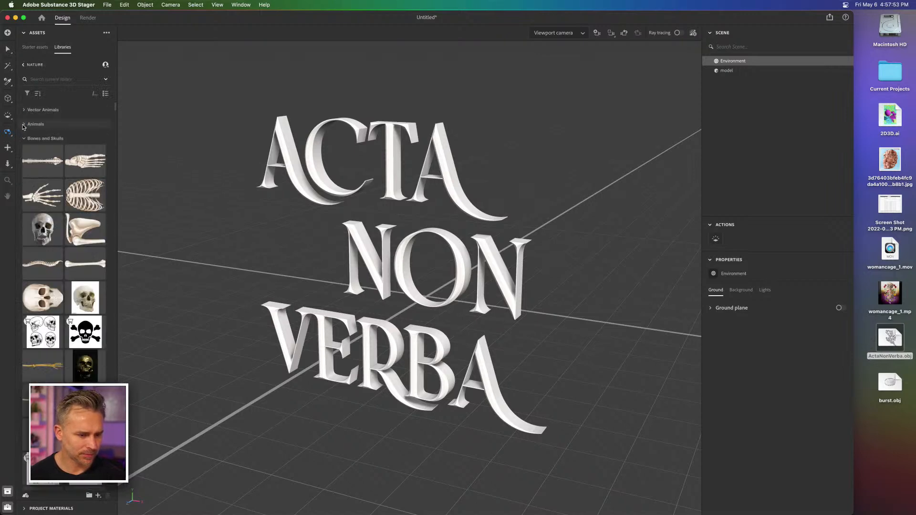
left_click(24, 139)
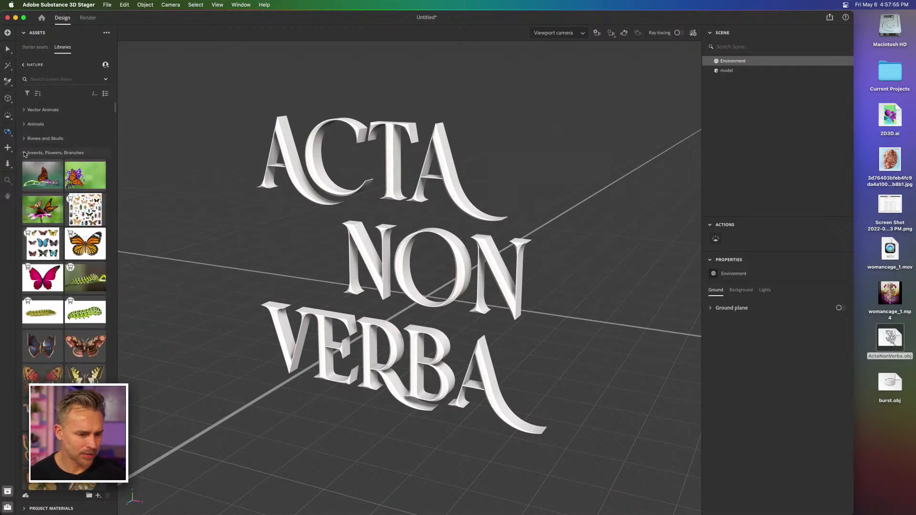
left_click(25, 153)
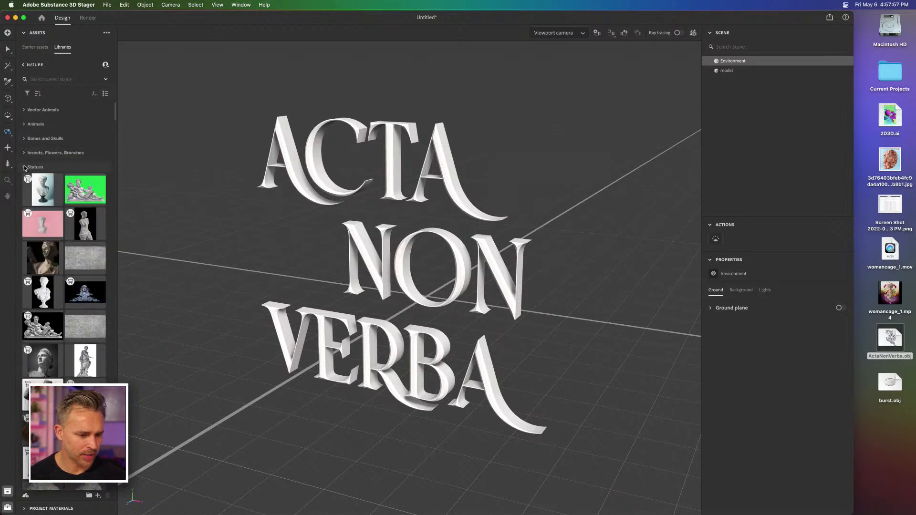
left_click(25, 168)
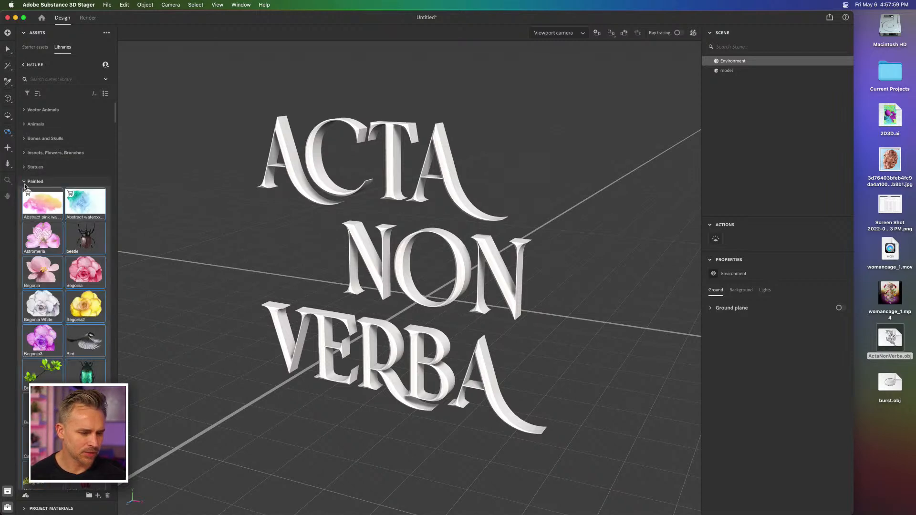
left_click(25, 183)
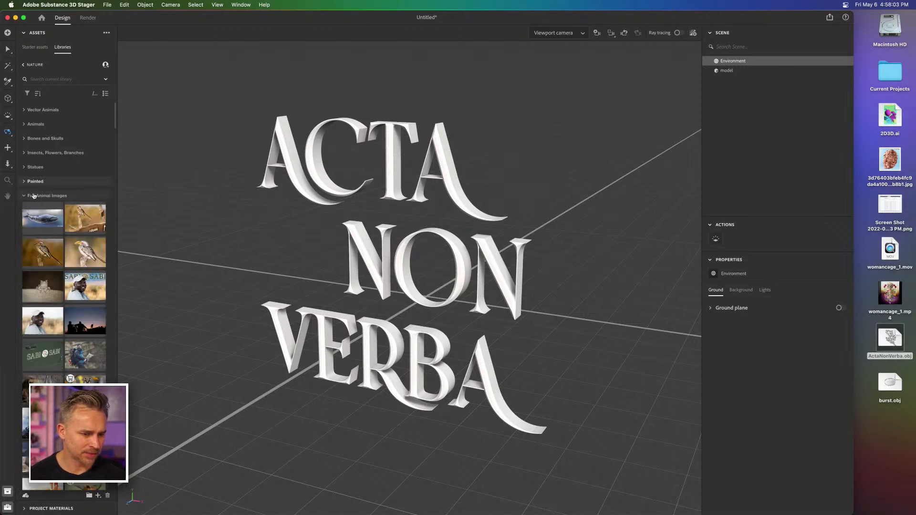
left_click(25, 196)
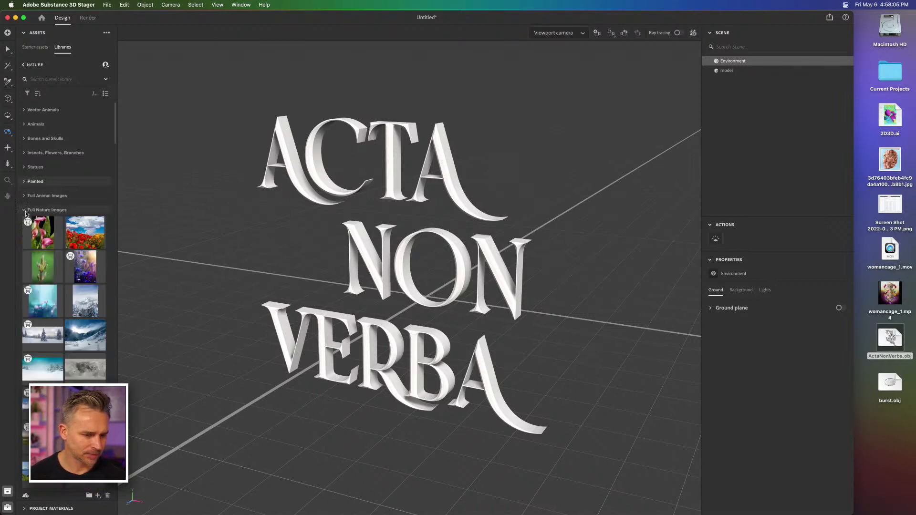
left_click(23, 211)
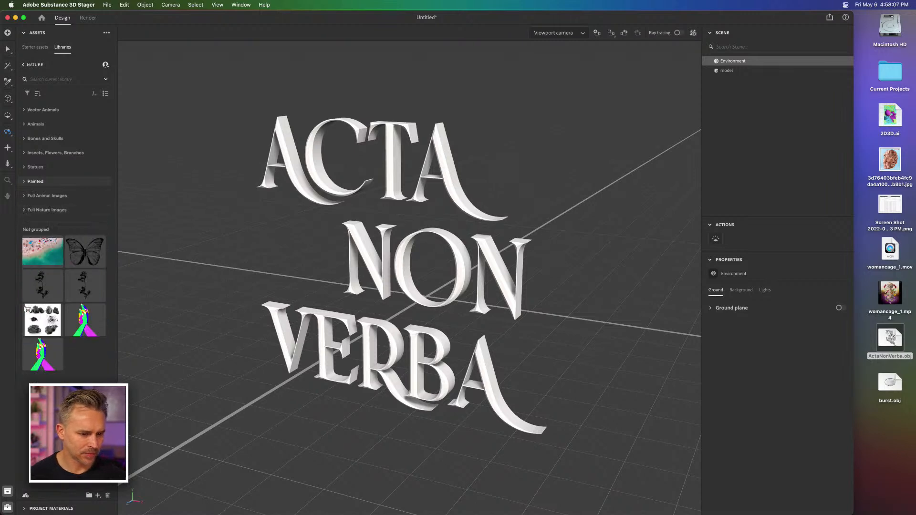
Step: Expand the Statues group in the Nature library and browse its images
left_click(23, 167)
scroll(34, 225, "down", 12)
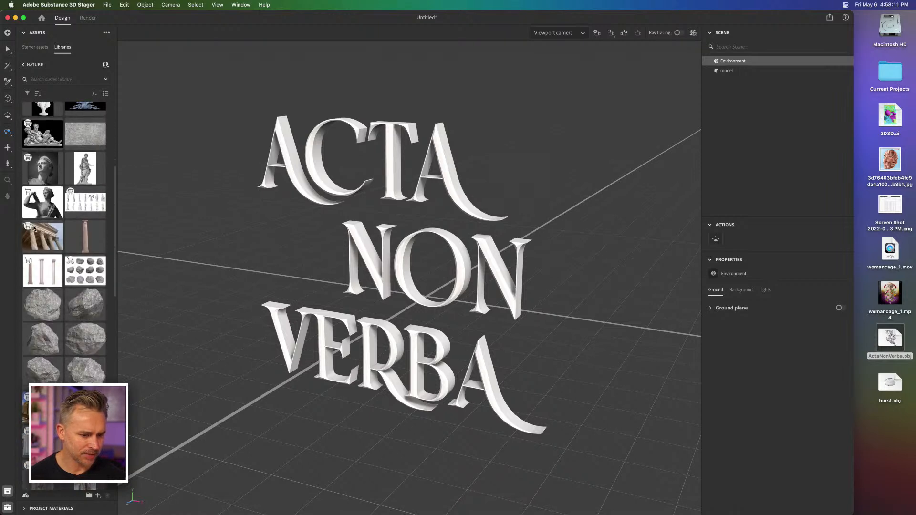
scroll(34, 225, "down", 5)
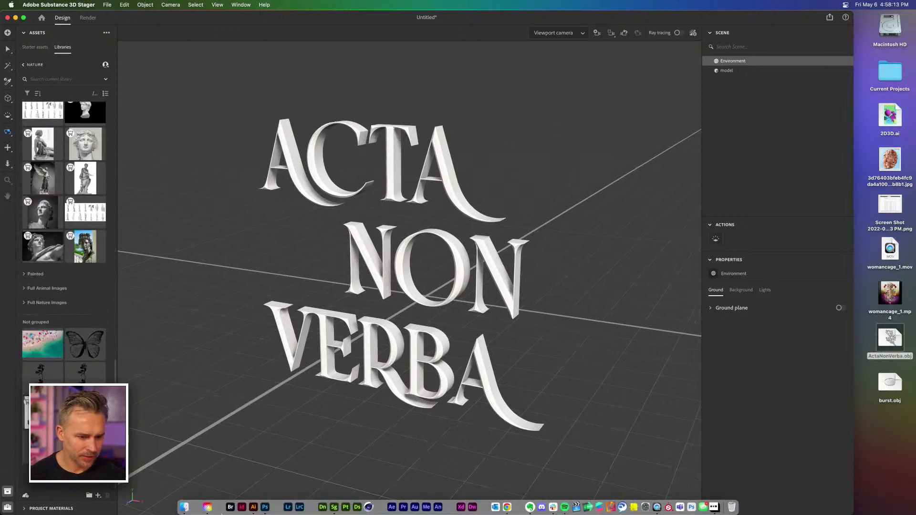
Step: Switch to Finder and open the DavidBust folder inside 3D > Statues
left_click(184, 505)
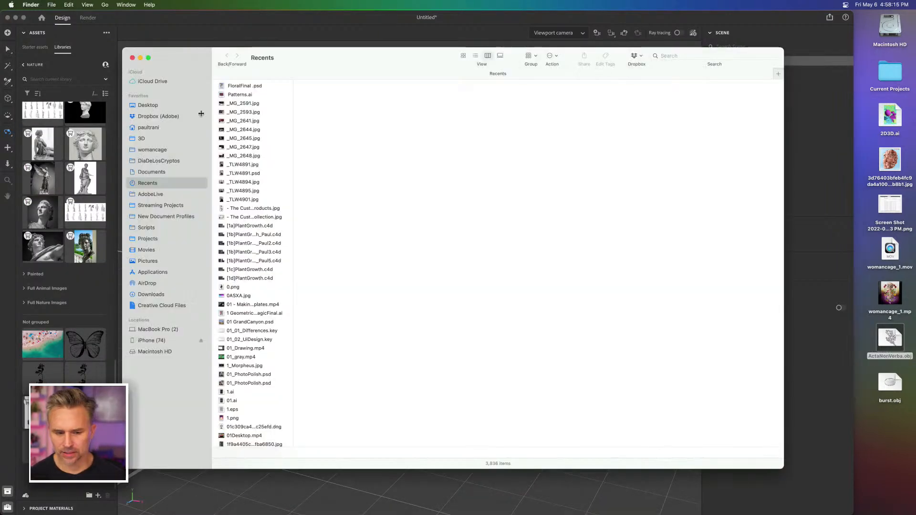
left_click(139, 139)
left_click(252, 130)
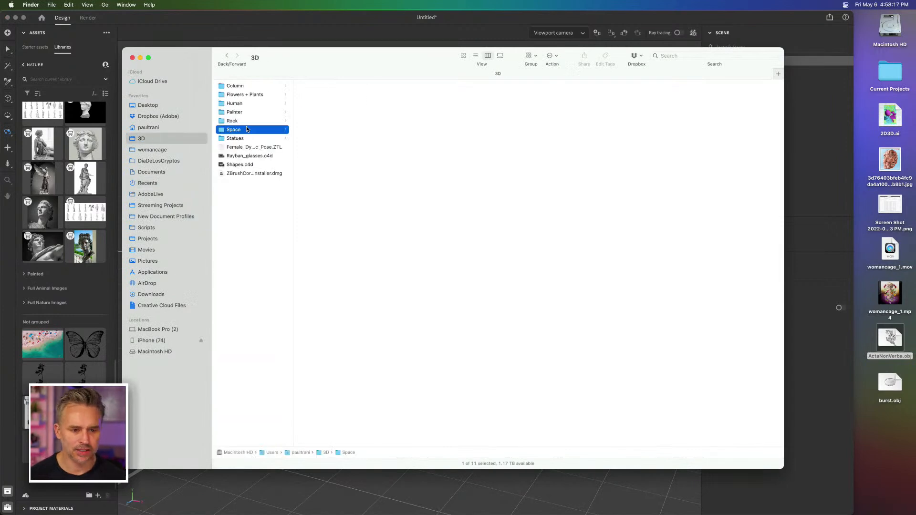
left_click(240, 138)
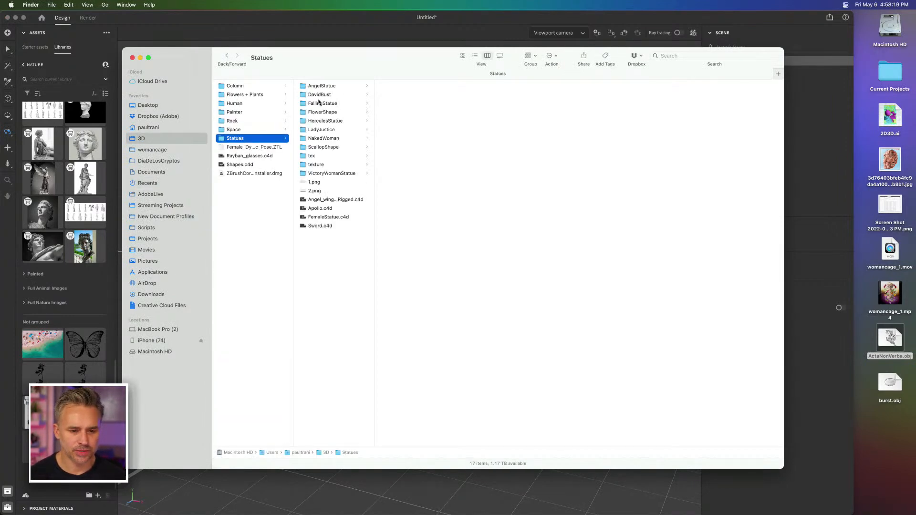
left_click(322, 95)
Step: Move the Finder window aside and import DavidBust.obj into the Stager scene
left_click_drag(364, 61, 598, 162)
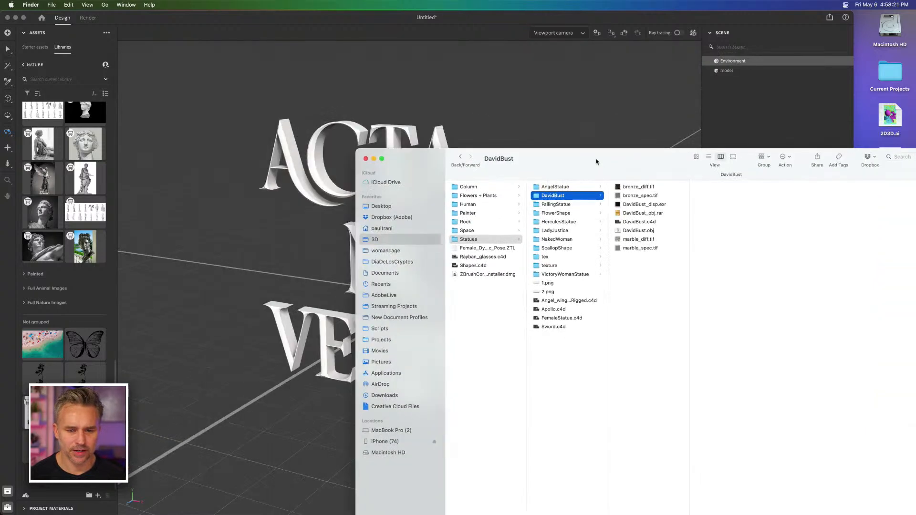
left_click(631, 232)
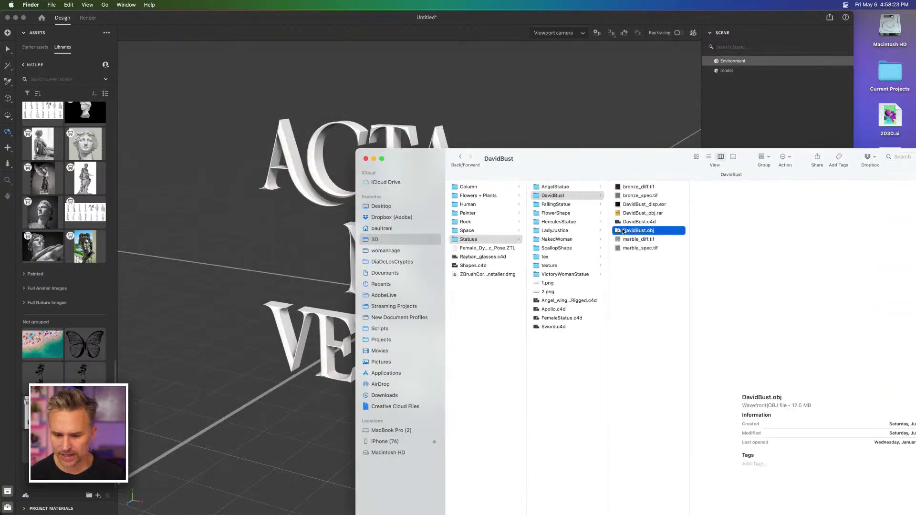
left_click_drag(630, 232, 236, 389)
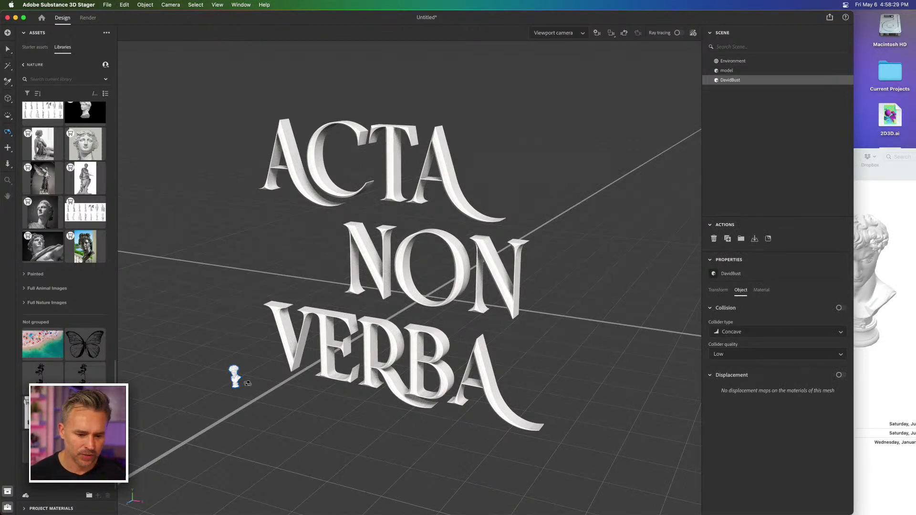
Step: Scale the ACTA NON VERBA text model down uniformly to about 0.11
key("v")
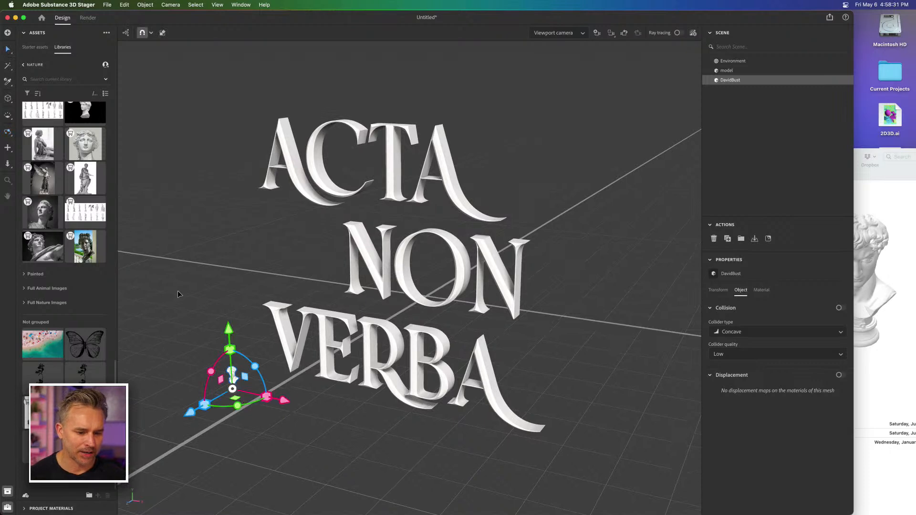
left_click(396, 261)
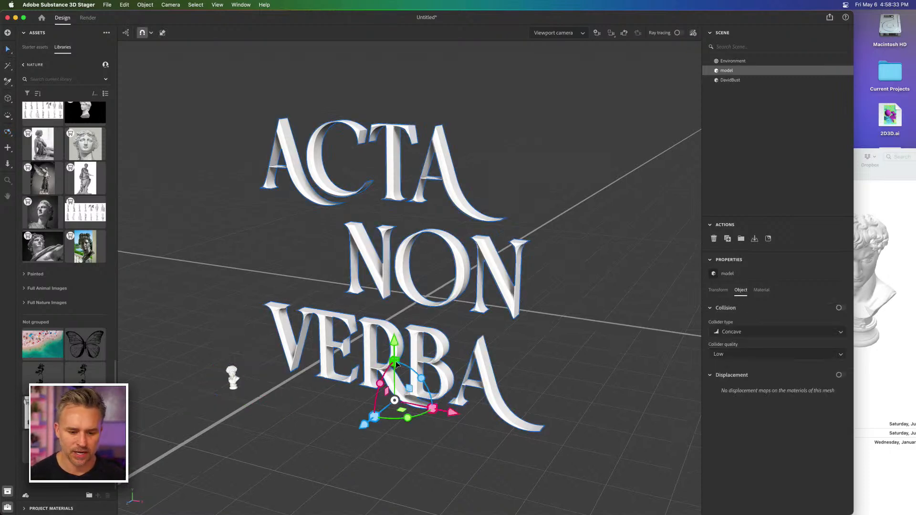
left_click_drag(396, 363, 393, 377)
mouse_move(388, 384)
left_mouse_down()
mouse_move(386, 363)
mouse_move(382, 401)
mouse_move(376, 396)
left_mouse_up()
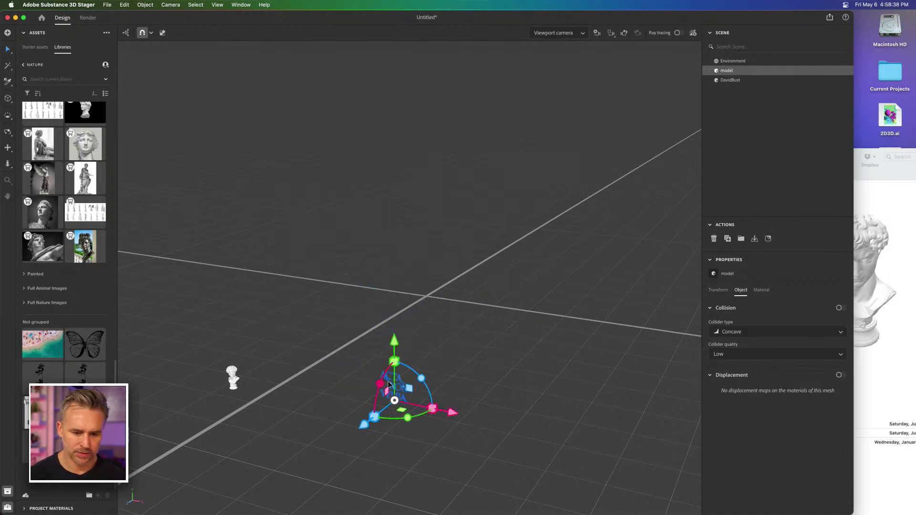
Step: Set the David bust's X, Y and Z position to 0 cm in its transform properties
left_click(232, 377)
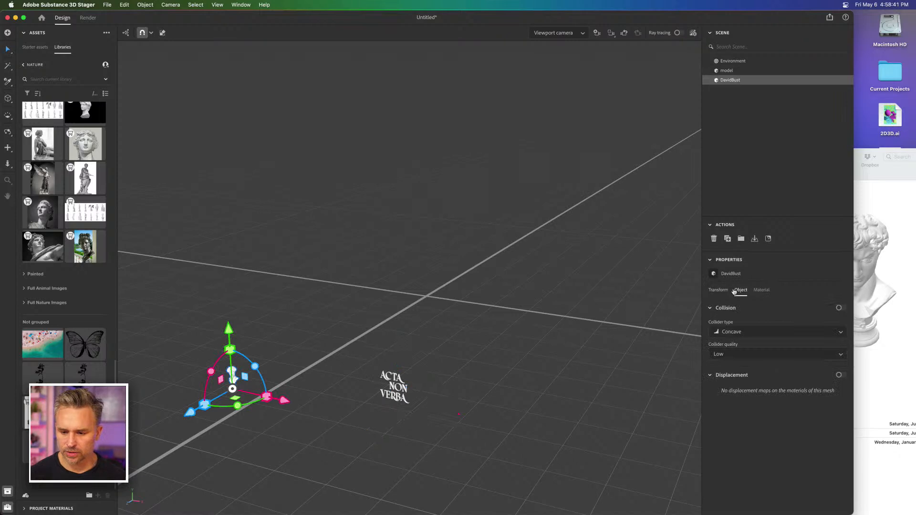
left_click(756, 293)
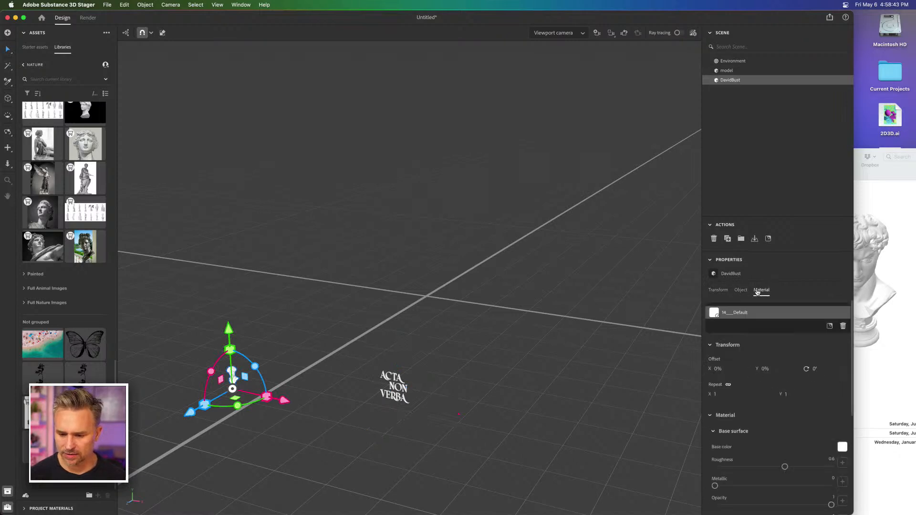
left_click(737, 291)
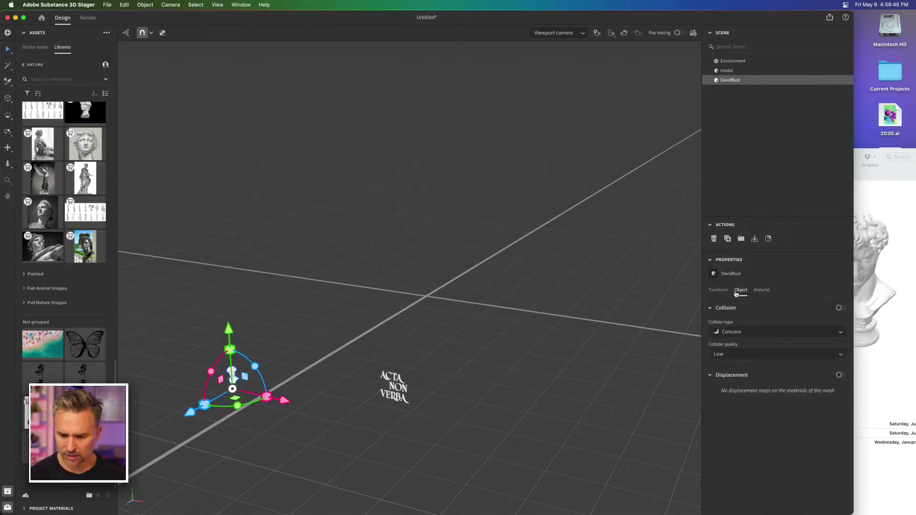
left_click(717, 291)
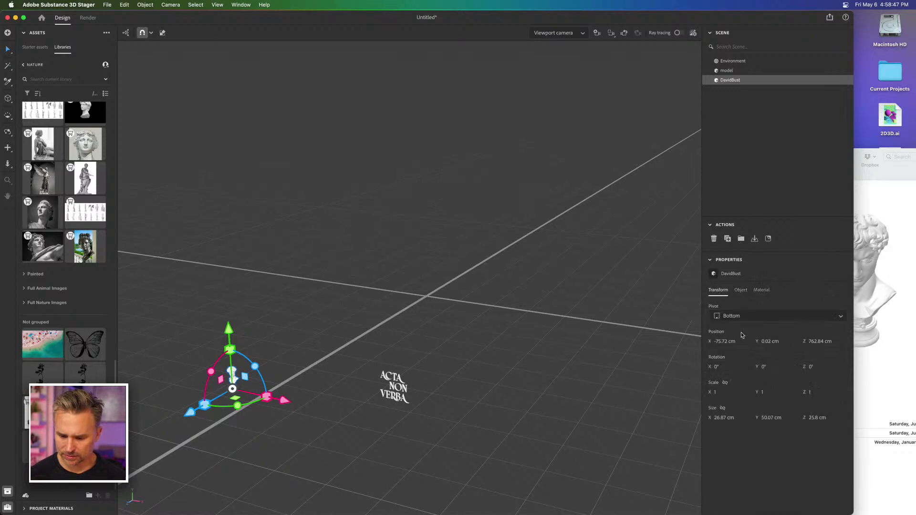
left_click(724, 341)
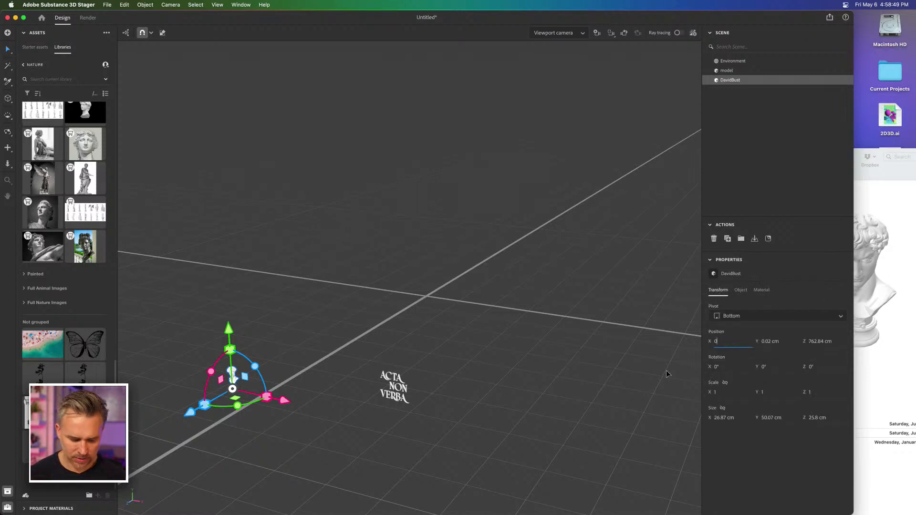
type("0")
key("Tab")
type("0")
key("Tab")
type("0")
key("Return")
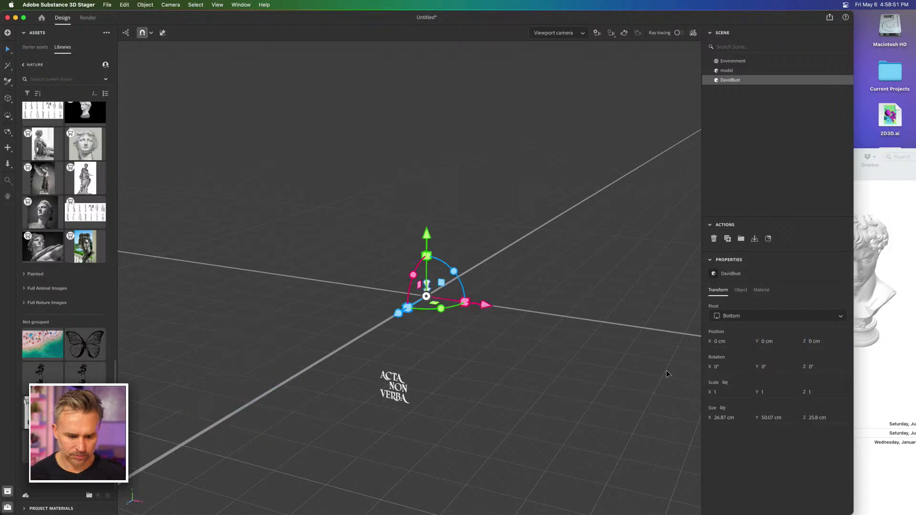
Step: Set the ACTA NON VERBA text model's X, Y and Z position to 0 cm
left_click(396, 383)
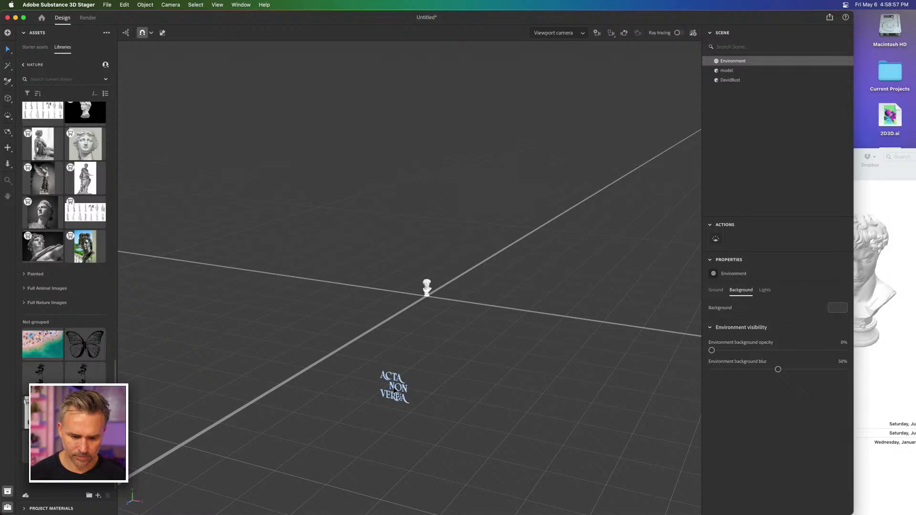
left_click(399, 396)
left_click(724, 341)
type("0")
key("Tab")
type("0")
key("Tab")
type("0")
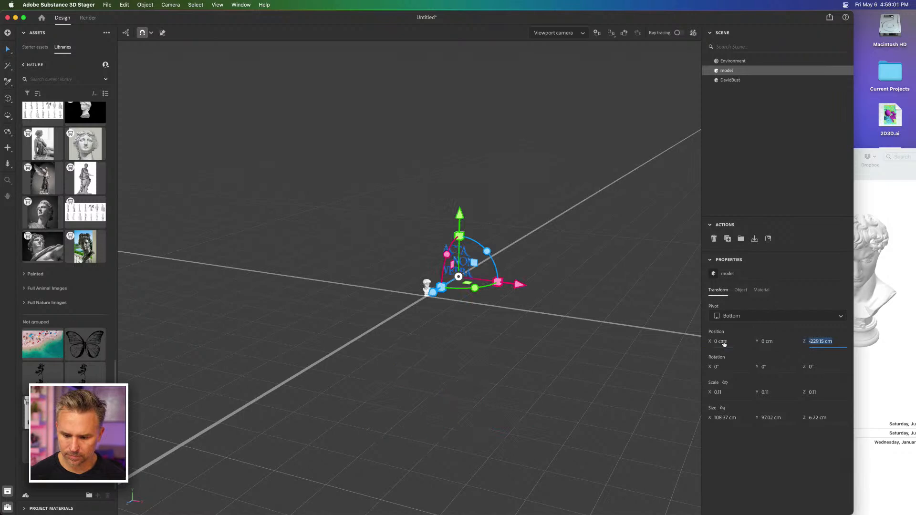
key("Return")
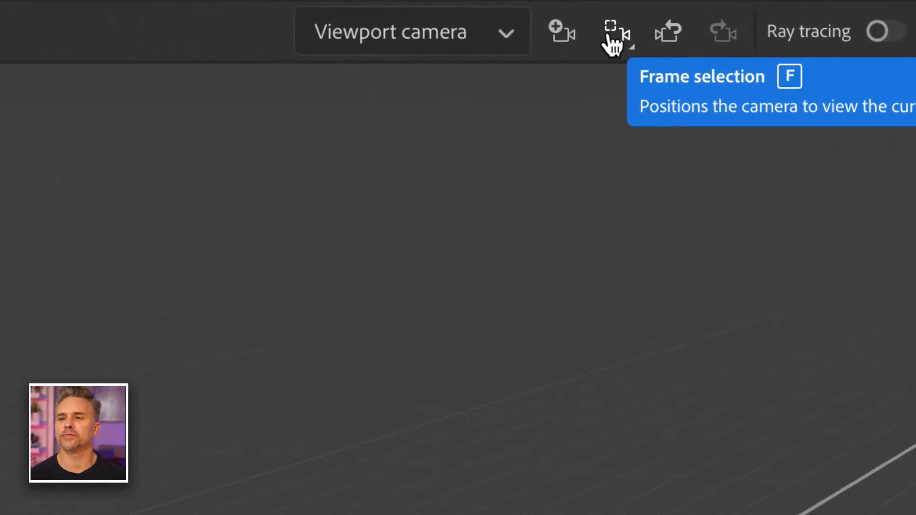
Step: Frame the text model in the viewport and widen the Stager window to the full screen width
left_click(611, 38)
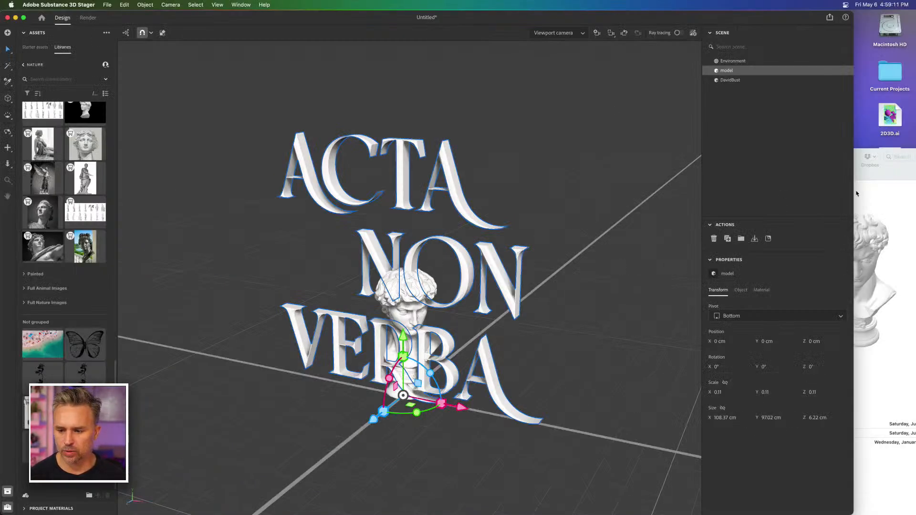
left_click_drag(852, 191, 915, 191)
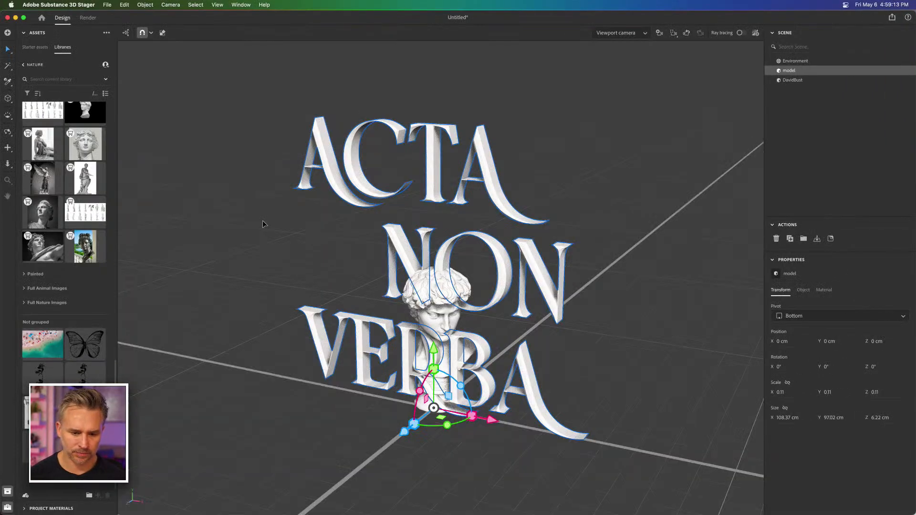
left_click(283, 244)
left_click(346, 363)
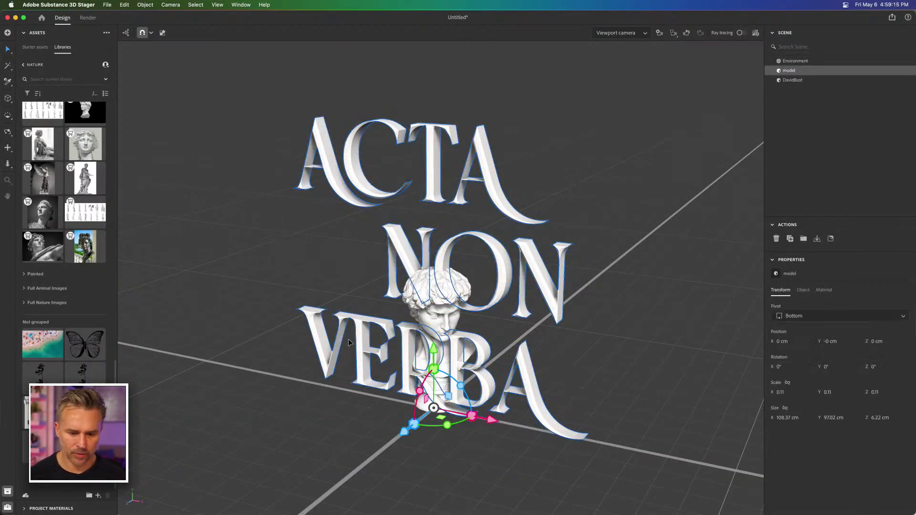
Step: Scale the text model down uniformly to about 0.02 and move it along the X axis to stand beside the bust
left_click_drag(432, 368, 427, 398)
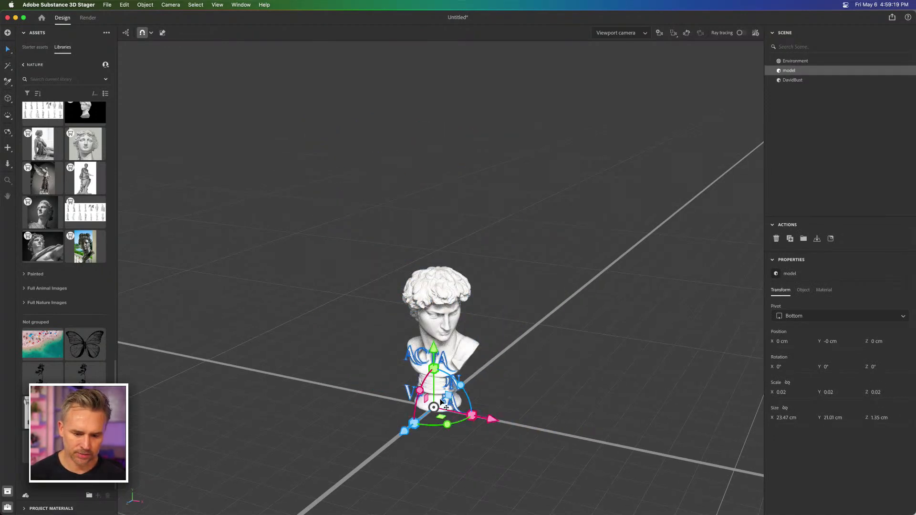
left_click_drag(489, 416, 409, 399)
left_click(366, 256)
Step: Frame the David bust in the viewport and orbit, pan and dolly the camera to inspect the scene
left_click(441, 306)
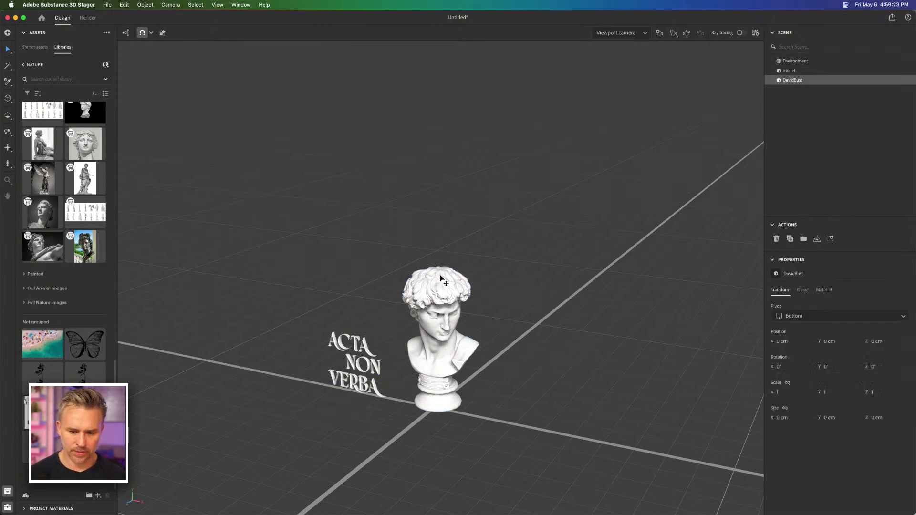
left_click(673, 33)
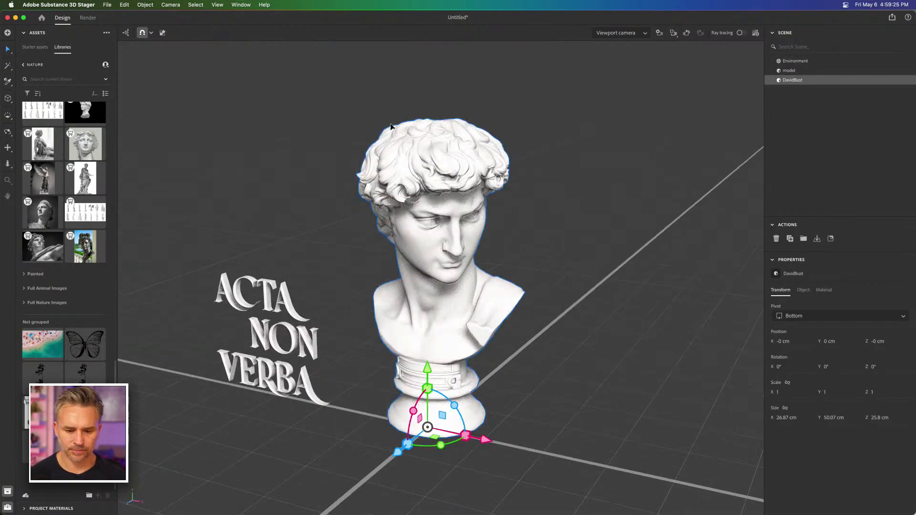
left_click(229, 186)
key("2")
left_click_drag(326, 186, 331, 168)
key("3")
left_click_drag(340, 210, 371, 251)
key("1")
key("1")
Step: Switch to Illustrator, showing the ACTA NON VERBA 3D text in 2D3D.ai
mouse_move(332, 512)
left_click(254, 505)
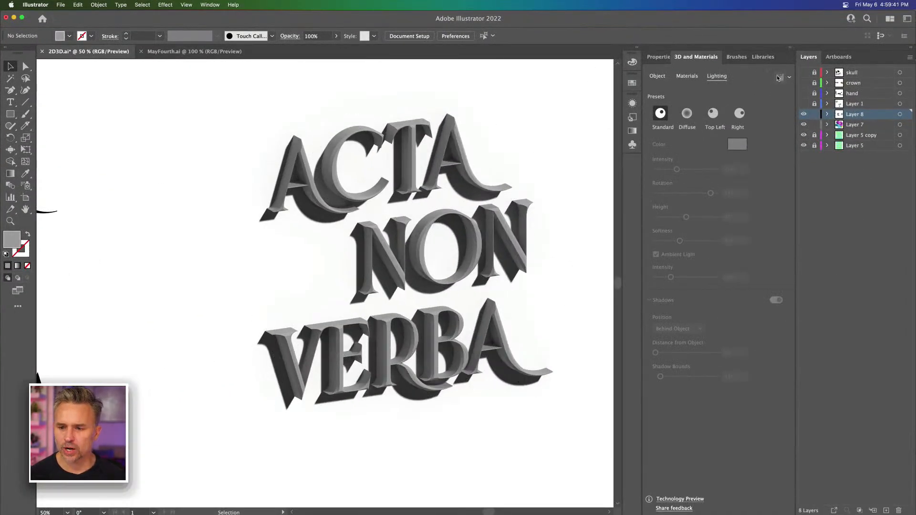
Step: Turn off ray tracing in the render settings of the ACTA NON VERBA 3D text and deselect it
left_click(790, 78)
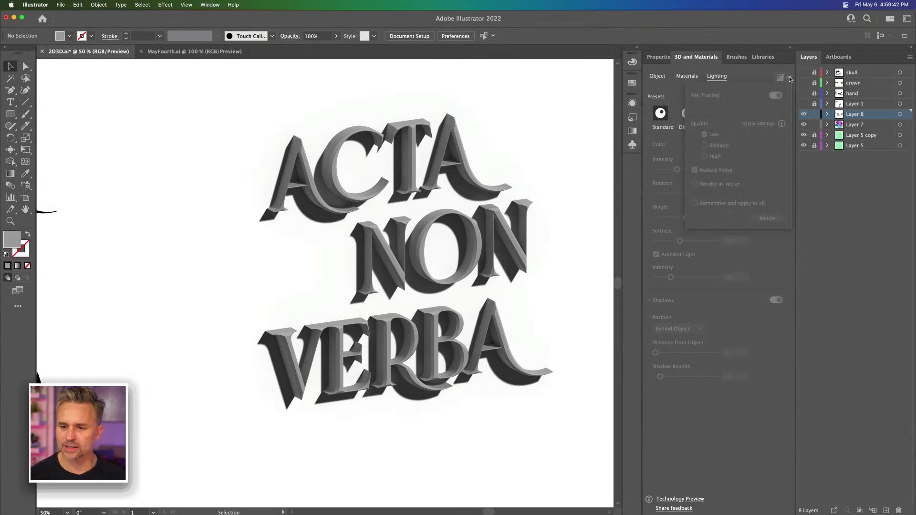
left_click(396, 162)
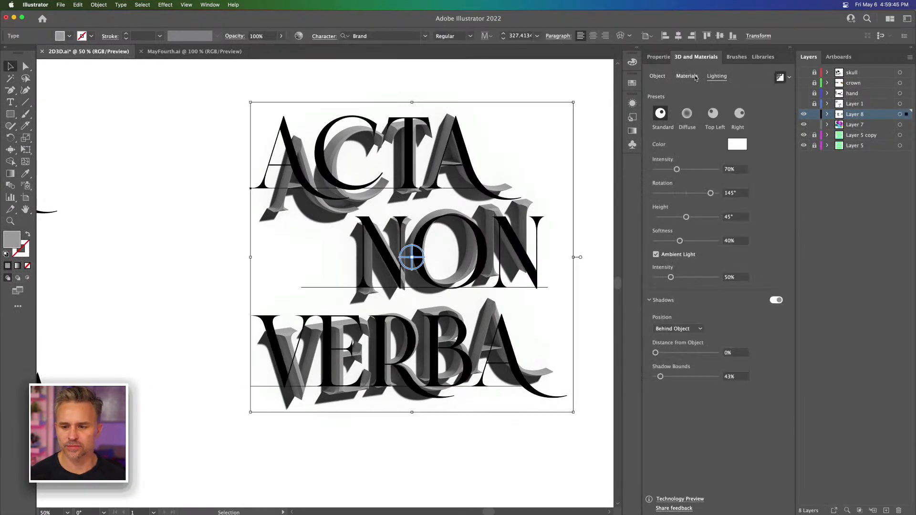
left_click(789, 78)
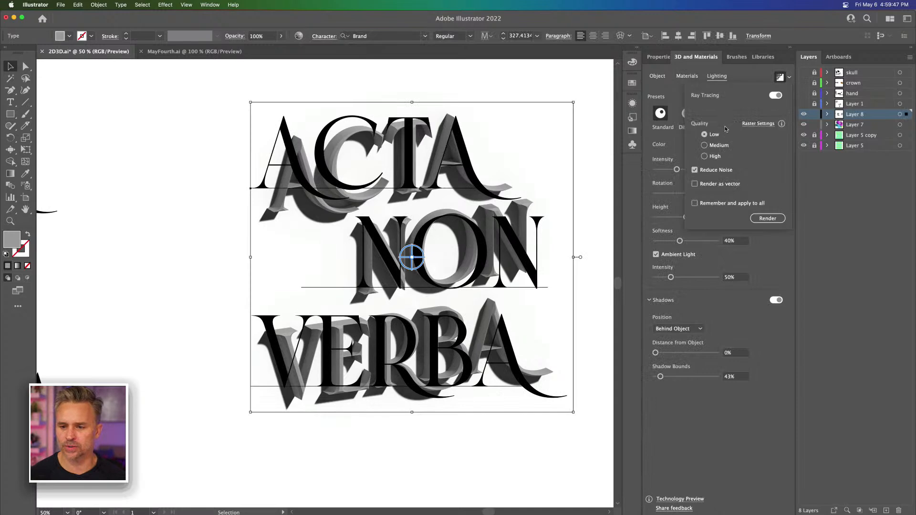
left_click(777, 96)
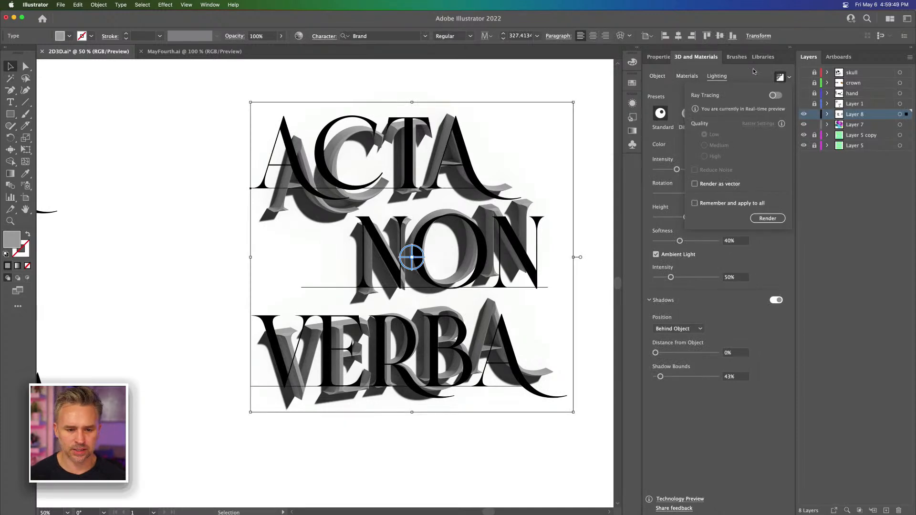
left_click(94, 162)
Step: Hide Layer 8 and Layer 7 so only the striped artwork shows, and unlock Layer 5 copy and Layer 5
key("super+minus")
key("super+minus")
key("super+minus")
key("super+minus")
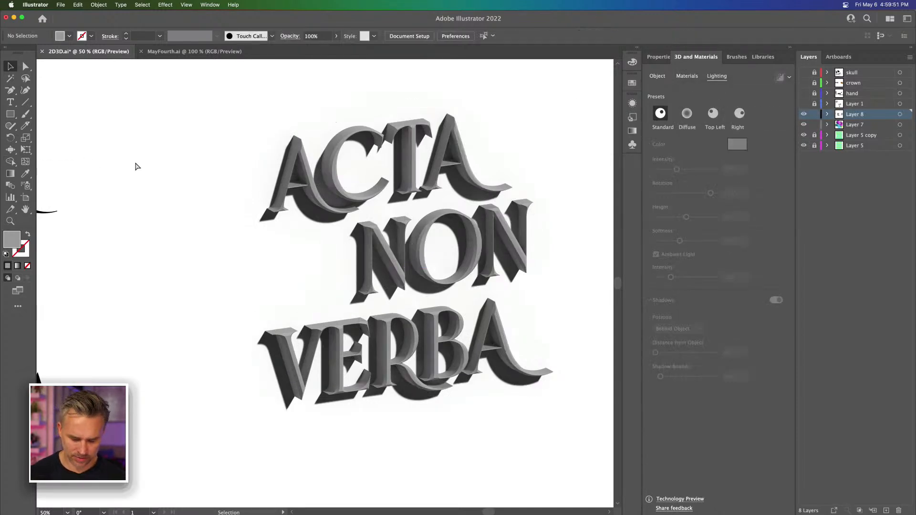
left_click_drag(135, 162, 190, 190)
key("super+equal")
key("super+equal")
key("super+equal")
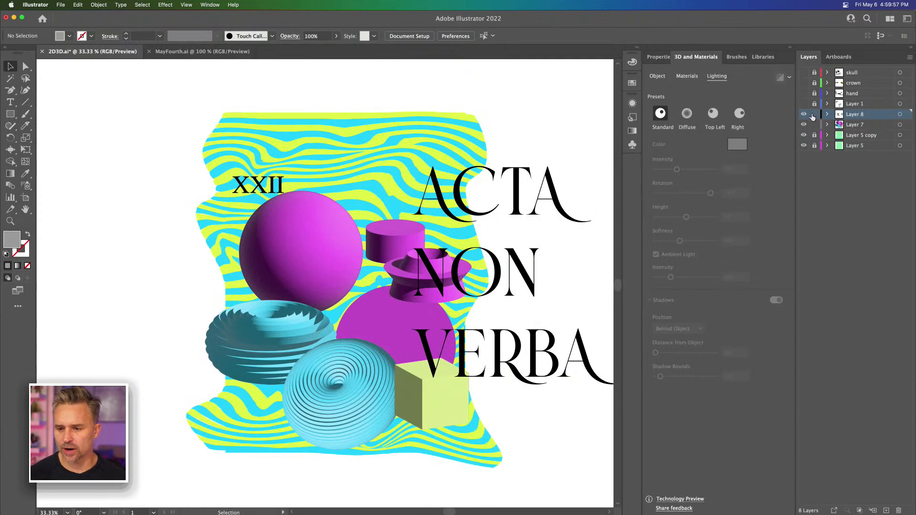
left_click_drag(803, 114, 803, 125)
left_click(814, 136)
left_click(814, 146)
Step: Compare the stripes on Layer 5 and Layer 5 copy by toggling each layer's visibility, and make Layer 5 copy active
left_click(803, 145)
left_click(804, 145)
left_click(858, 147)
key("super+equal")
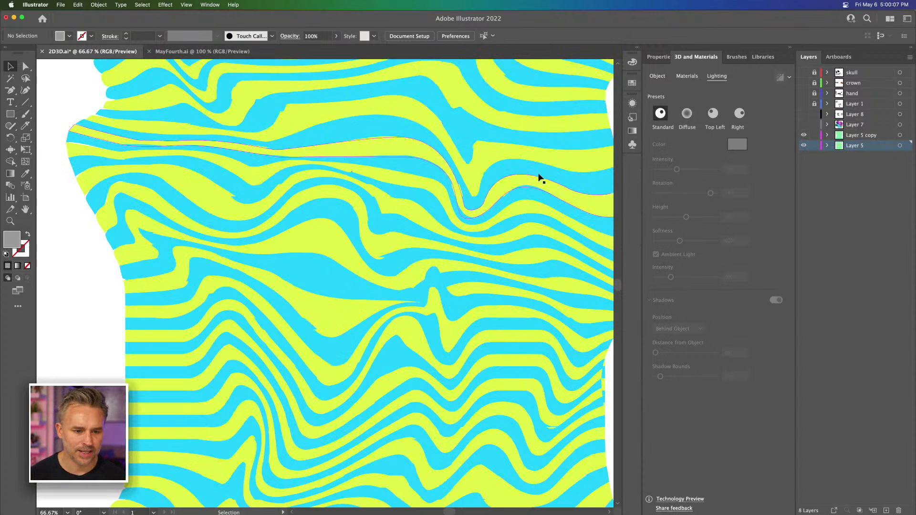
left_click(803, 136)
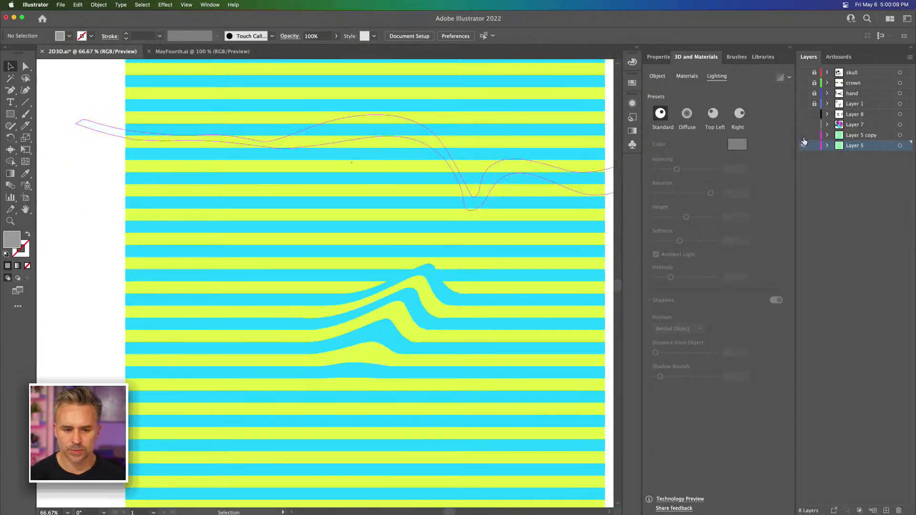
left_click(803, 138)
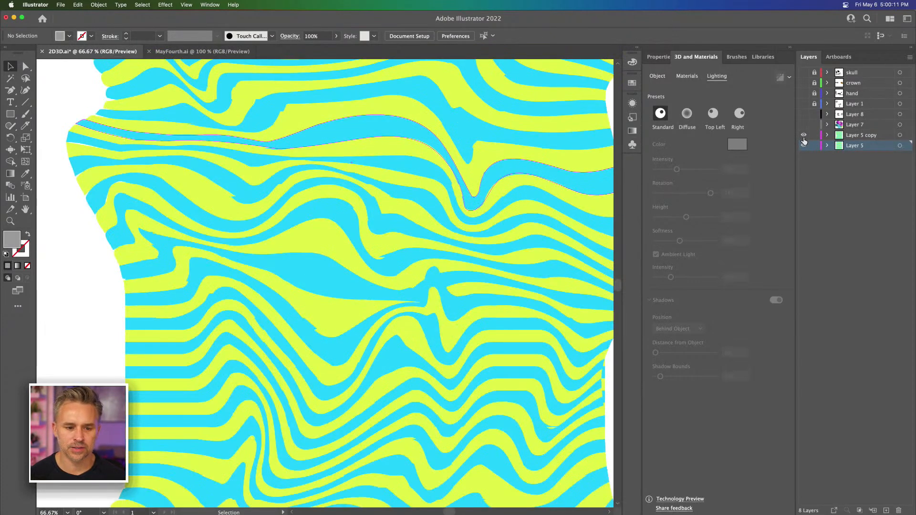
left_click(866, 136)
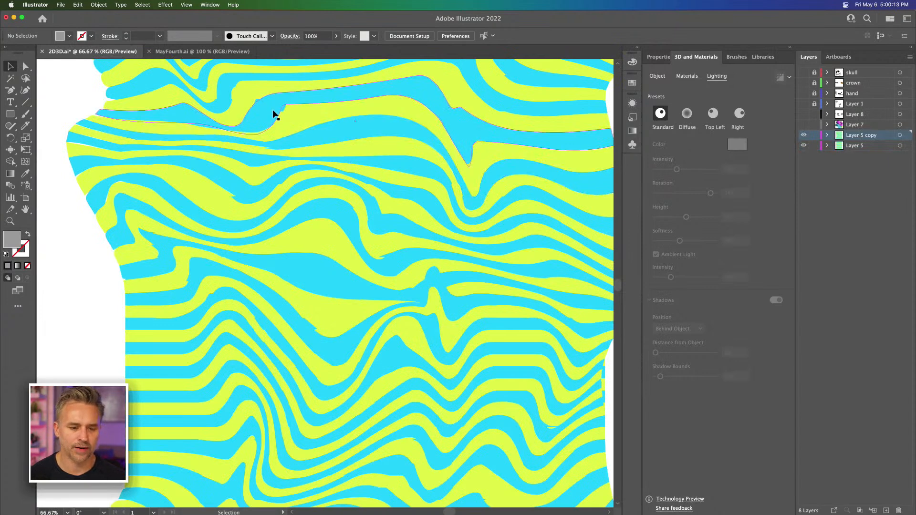
Step: Export Artboard 1 with the warped stripes to the Desktop as a JPG 80 at 1x using Export for Screens
key("super+minus")
key("super+minus")
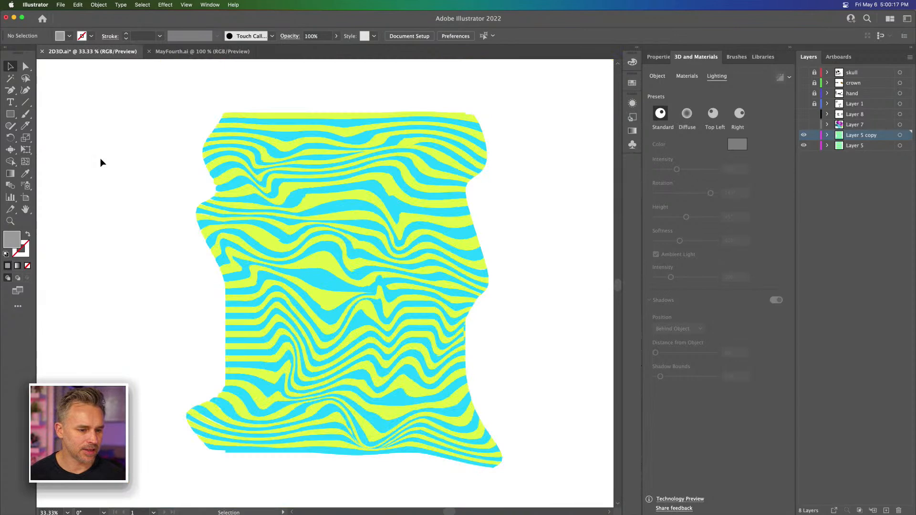
left_click(27, 199)
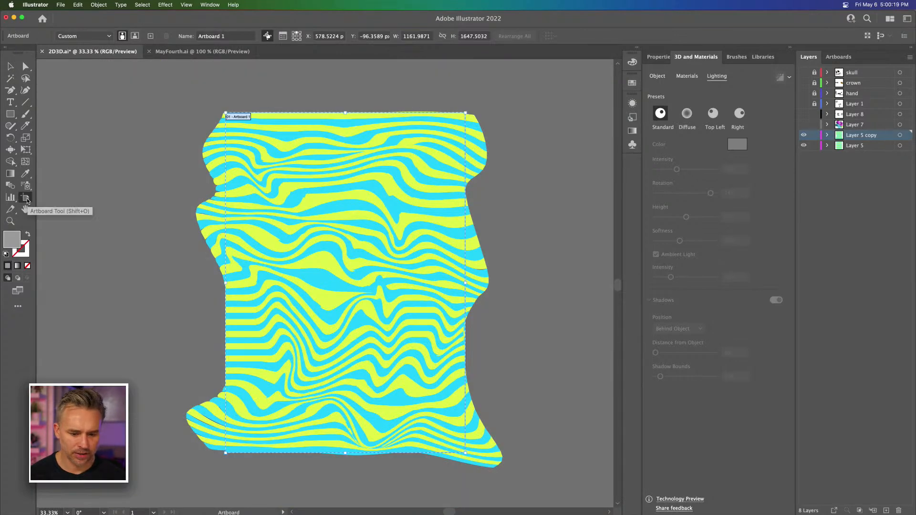
left_click(62, 5)
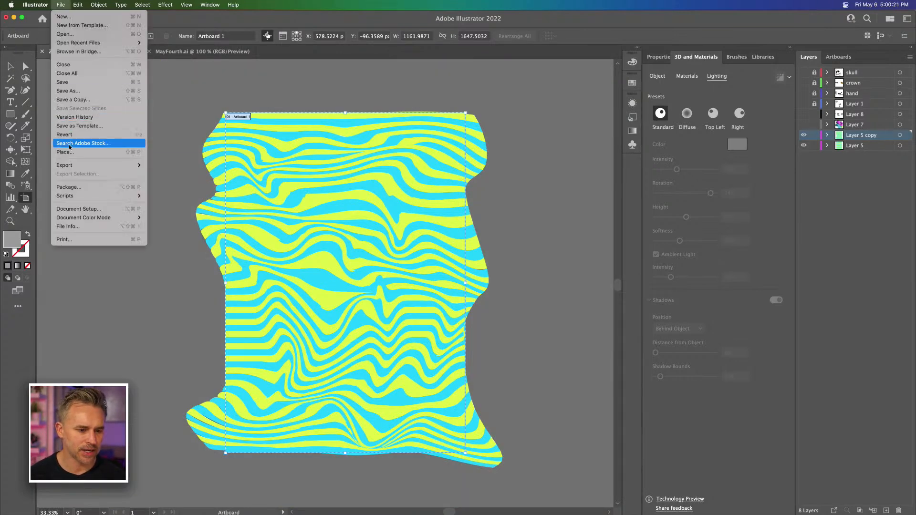
mouse_move(110, 165)
left_click(200, 165)
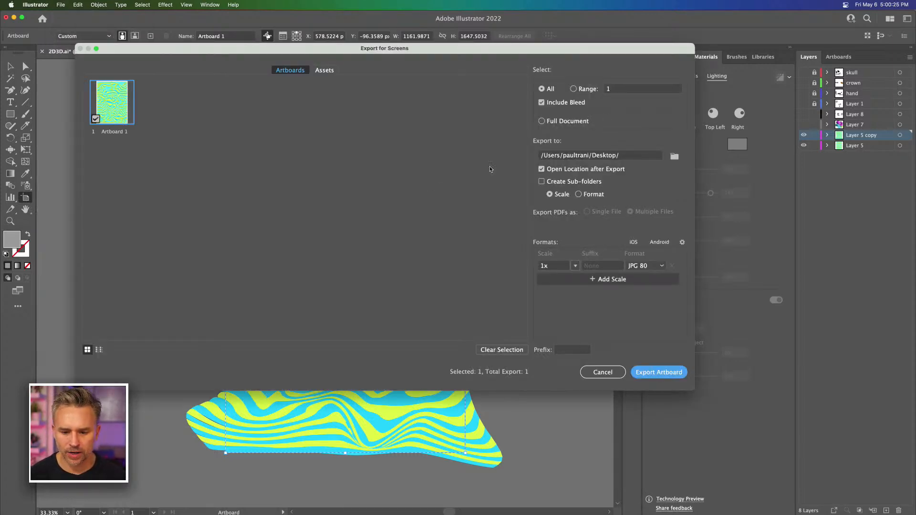
left_click(641, 374)
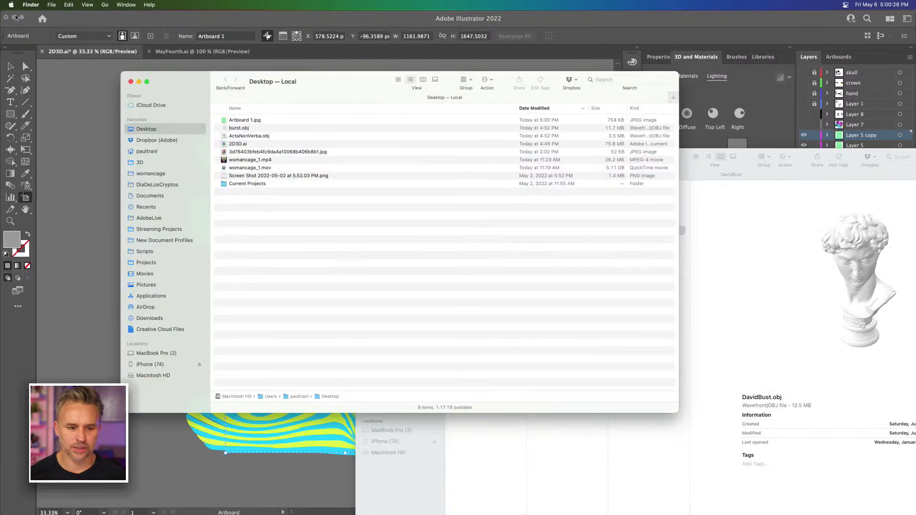
Step: Switch to Substance 3D Stager and place Artboard 1.jpg from the Desktop as the scene's background image
left_click(14, 18)
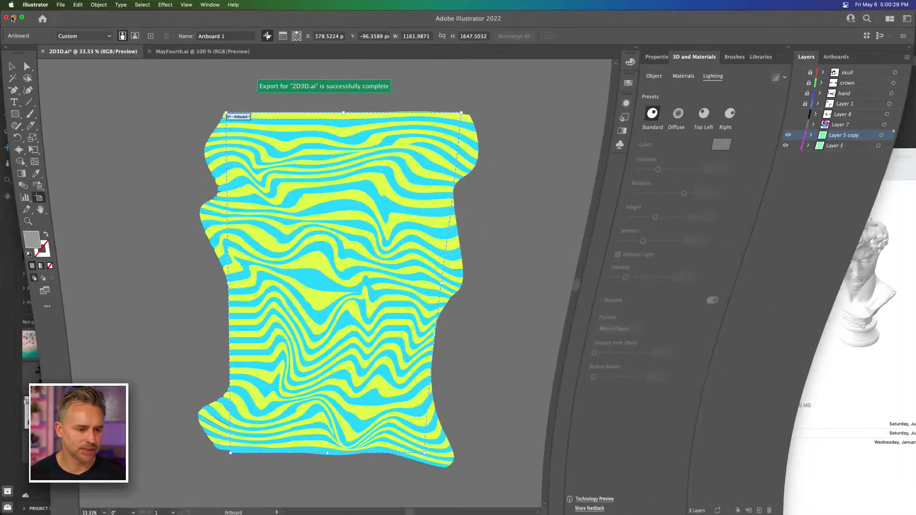
left_click_drag(195, 83, 553, 172)
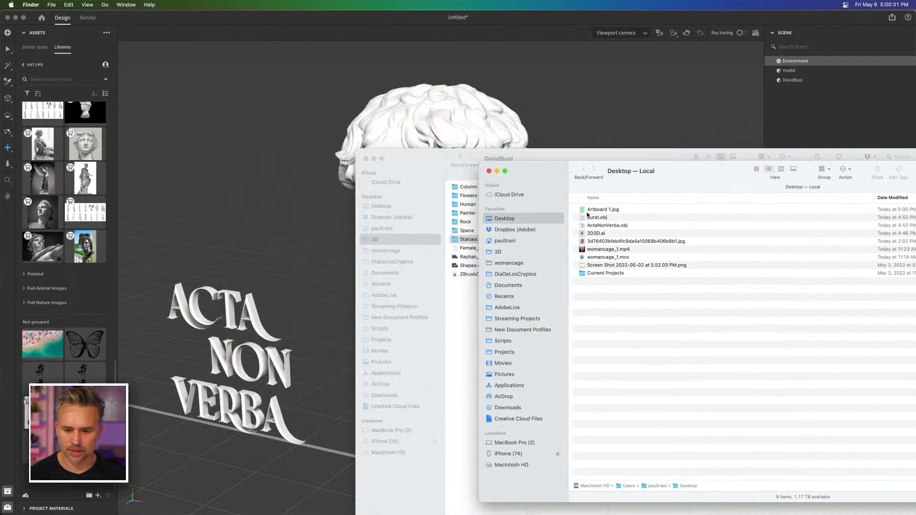
left_click(592, 210)
left_click_drag(591, 211, 232, 130)
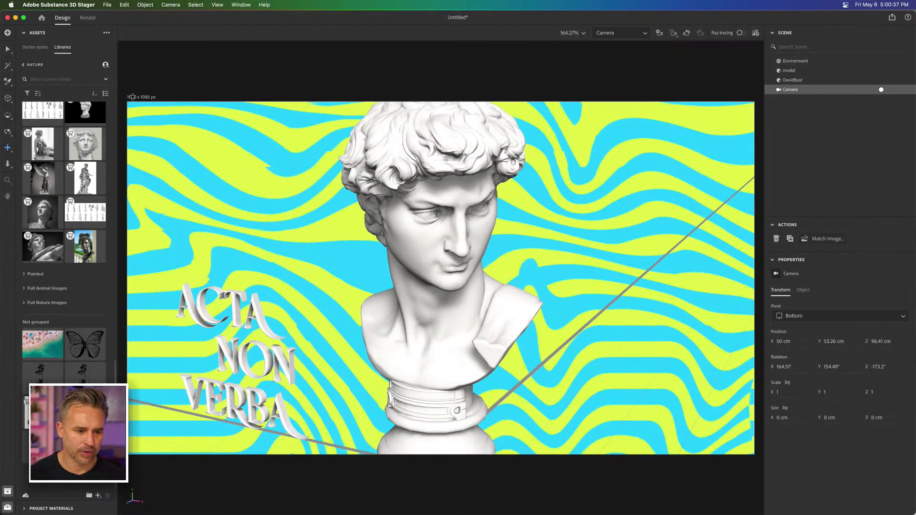
Step: Select the camera frame and set its output width to 1080*2 (2,160 px)
left_click(785, 62)
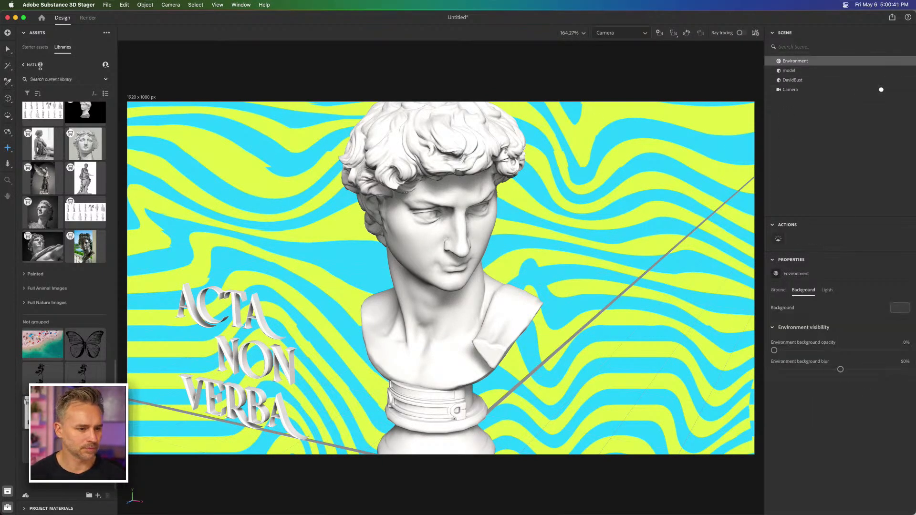
left_click(7, 50)
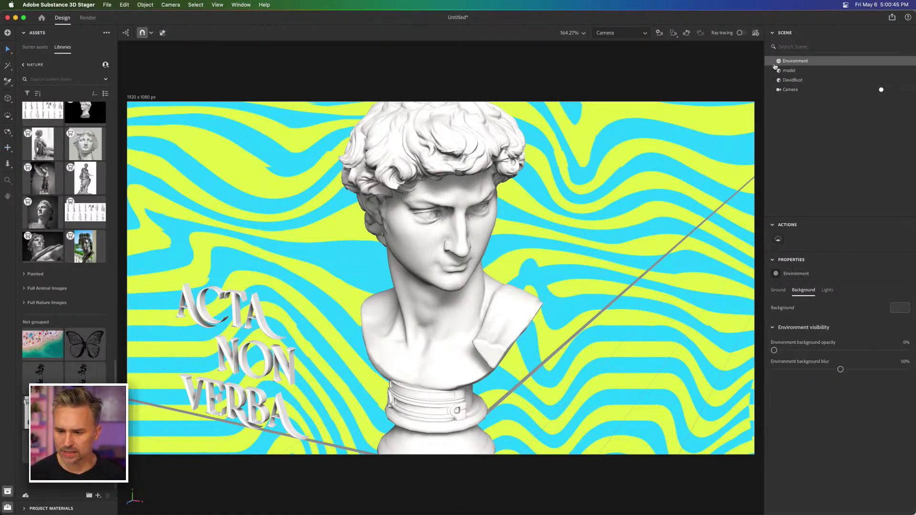
left_click(772, 92)
left_click(575, 82)
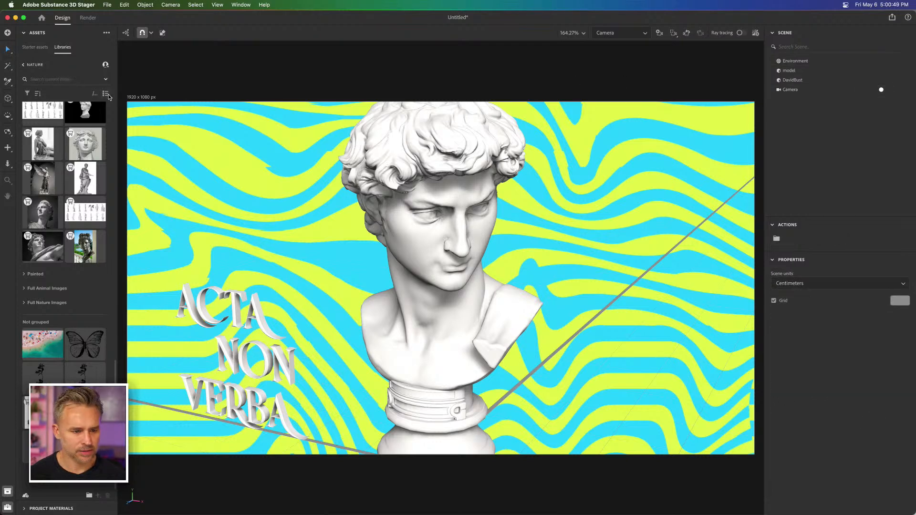
left_click(137, 98)
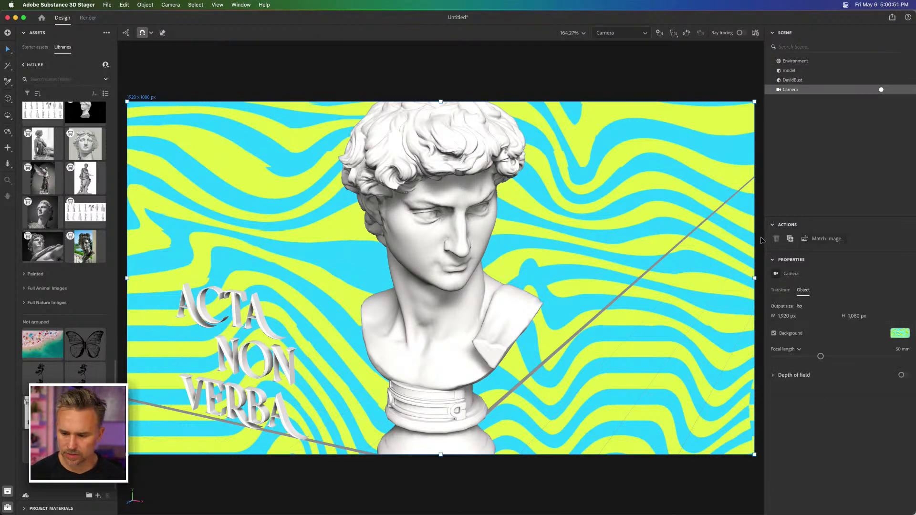
left_click(783, 317)
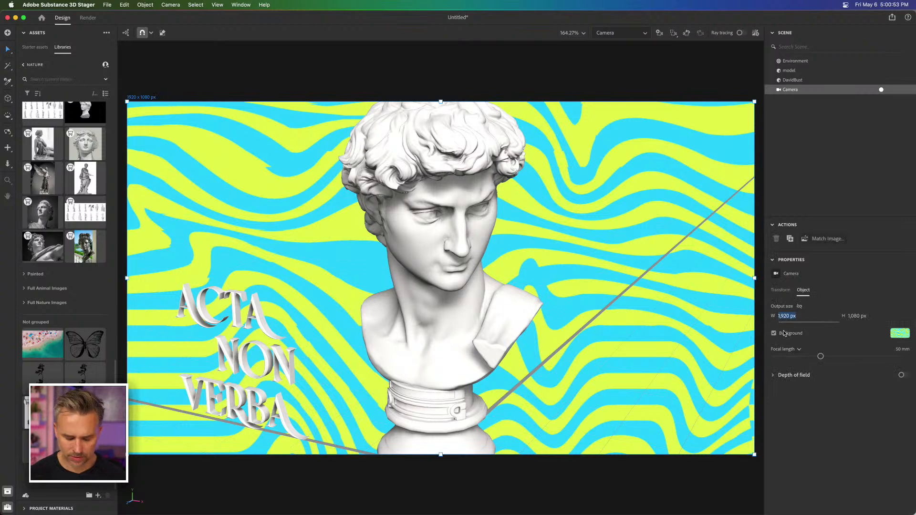
type("1080*")
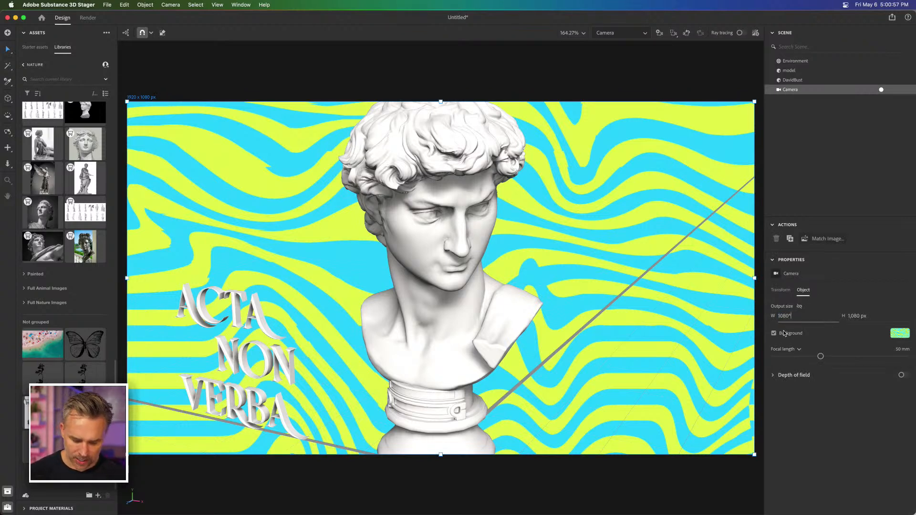
type("2")
key("Return")
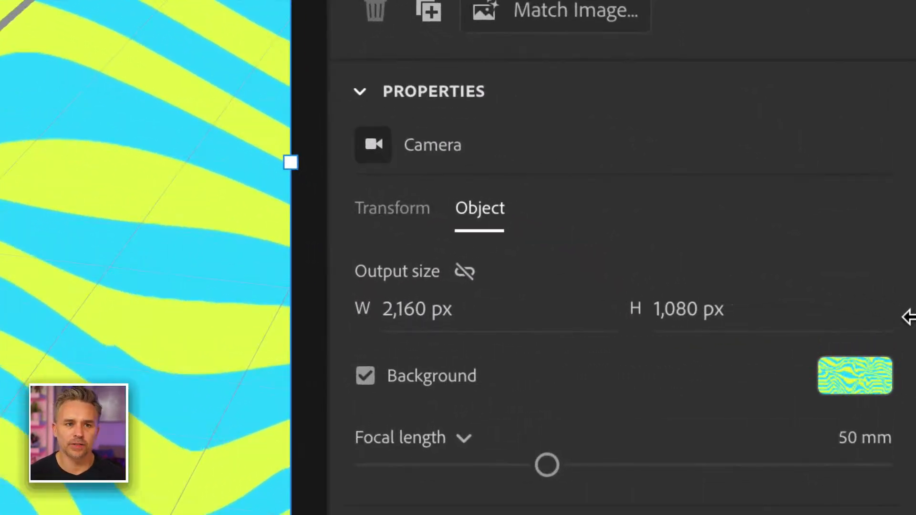
Step: Set the camera's output height to 1350*2 (2,700 px)
left_click(713, 313)
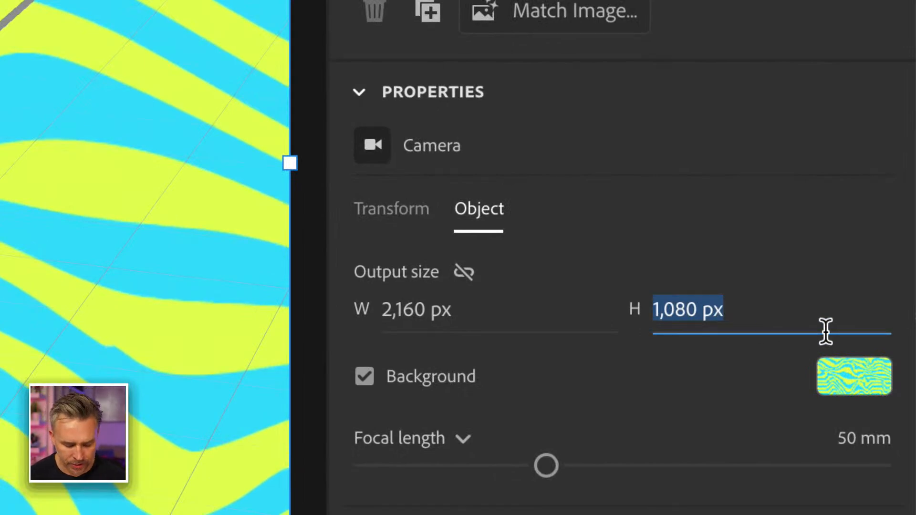
type("1350")
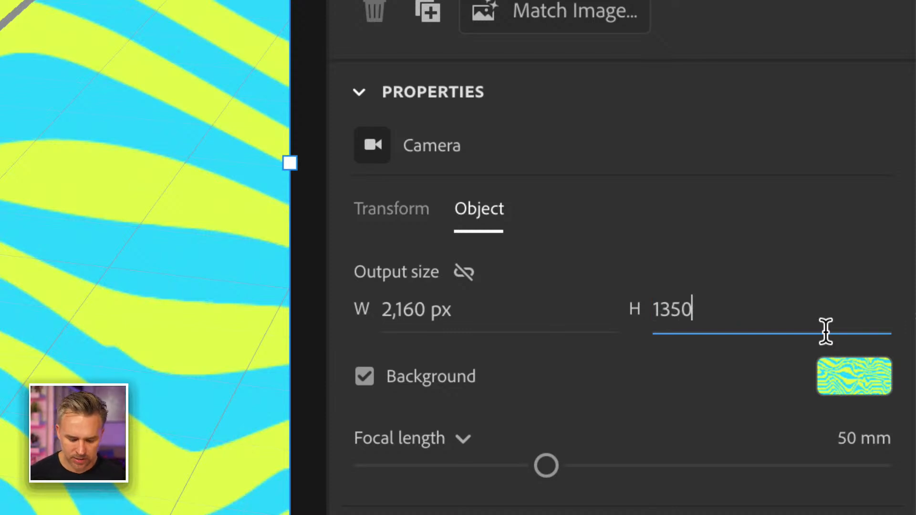
type("*2")
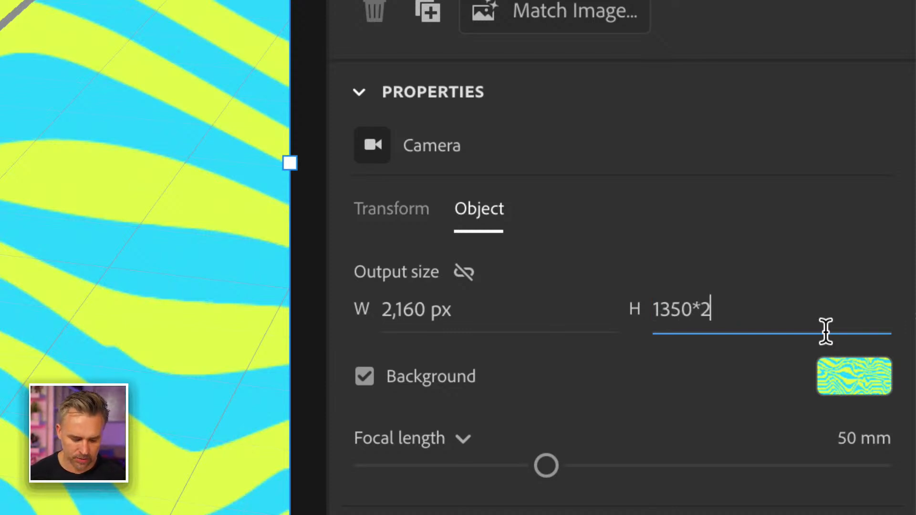
key("Return")
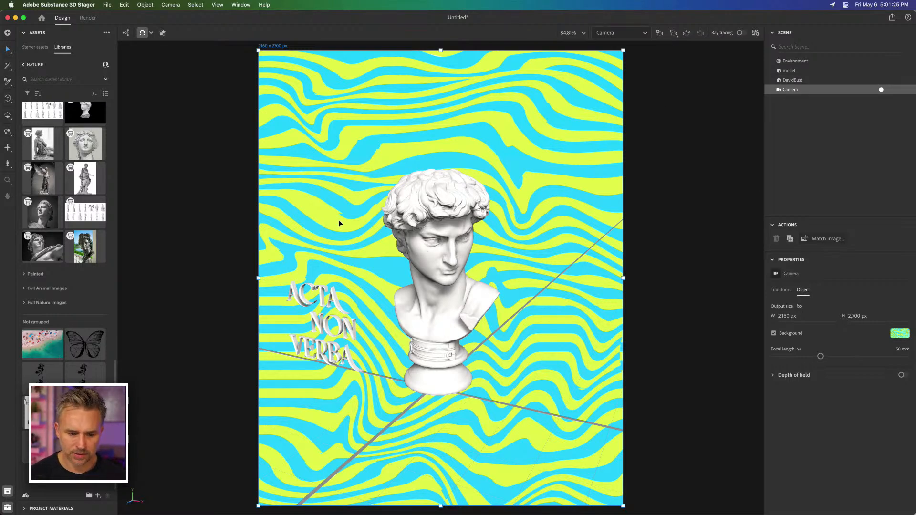
Step: Adjust the camera so the David bust is larger and centred in the frame against the striped background
key("2")
left_click_drag(428, 262, 430, 309)
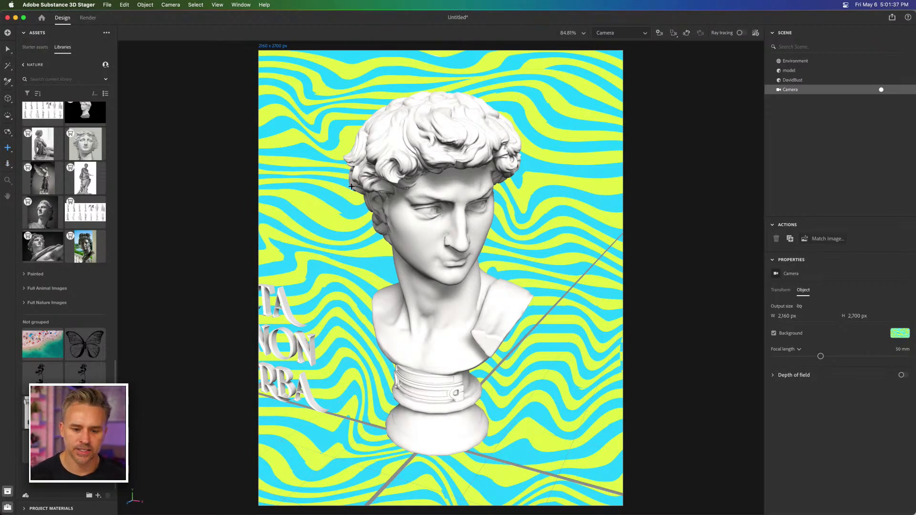
left_click_drag(344, 212, 391, 230)
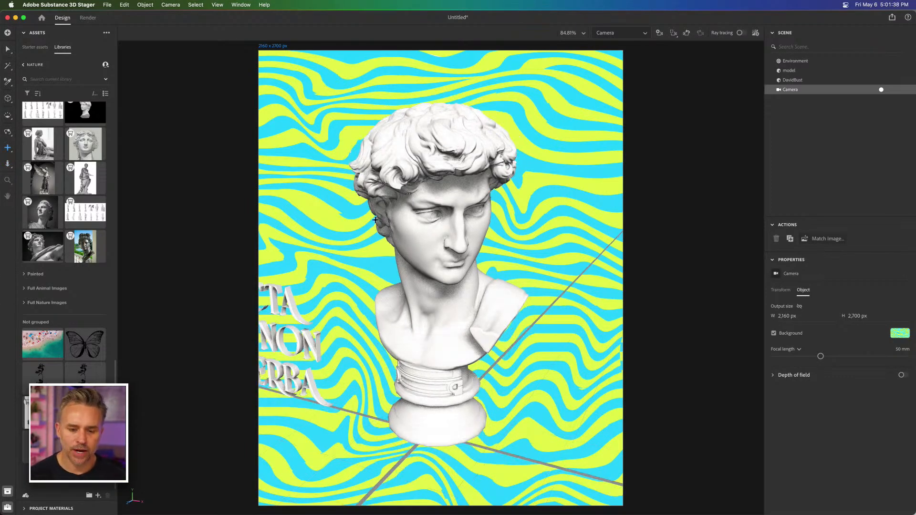
Step: Try to apply the Terrazzo material from the starter assets to the David bust
left_click(29, 49)
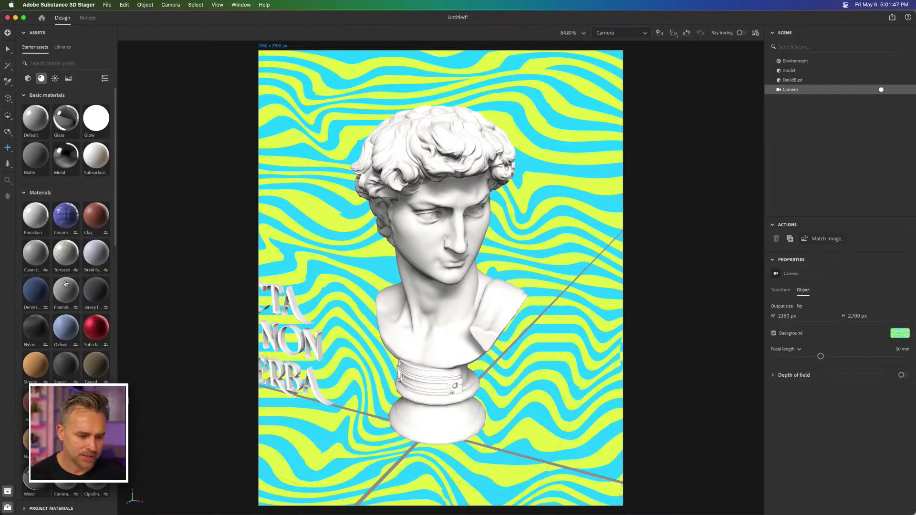
left_click_drag(61, 258, 420, 216)
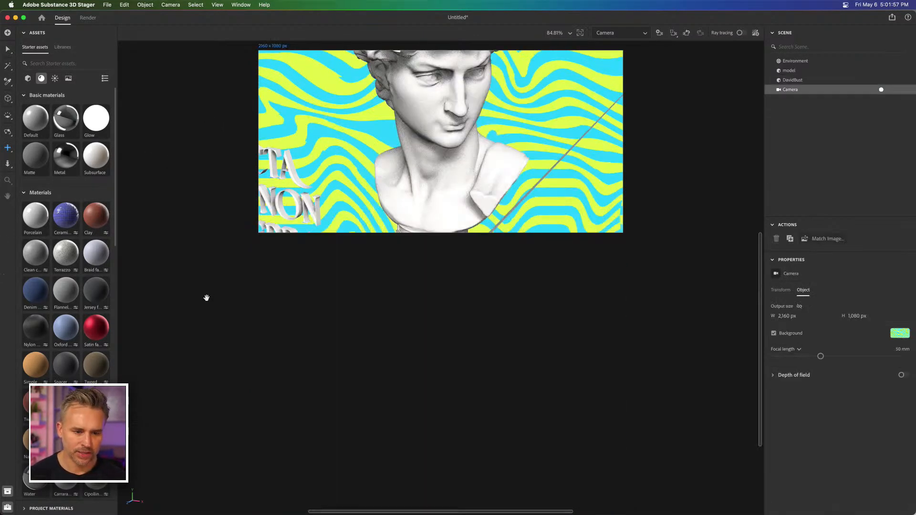
Step: Set the camera's output height back to 1350*2 (2,700 px) so the frame returns to portrait format
scroll(206, 293, "up", 5)
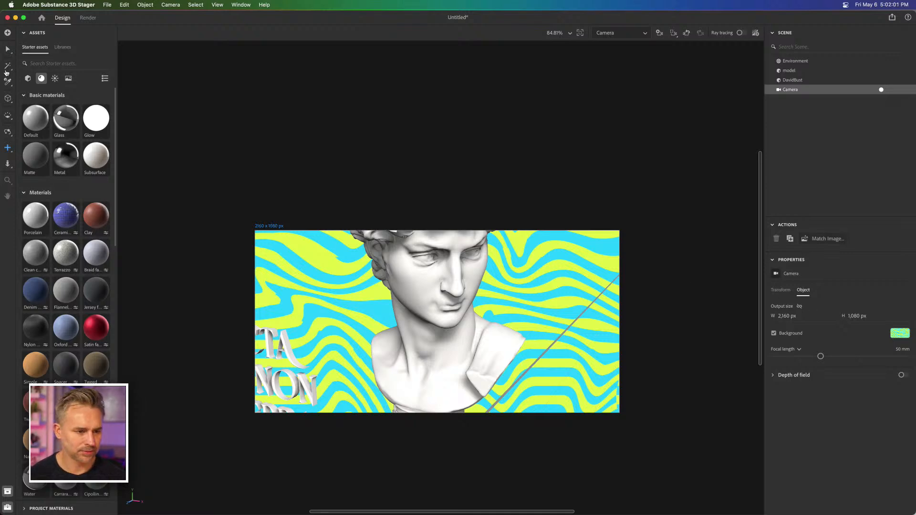
left_click(6, 50)
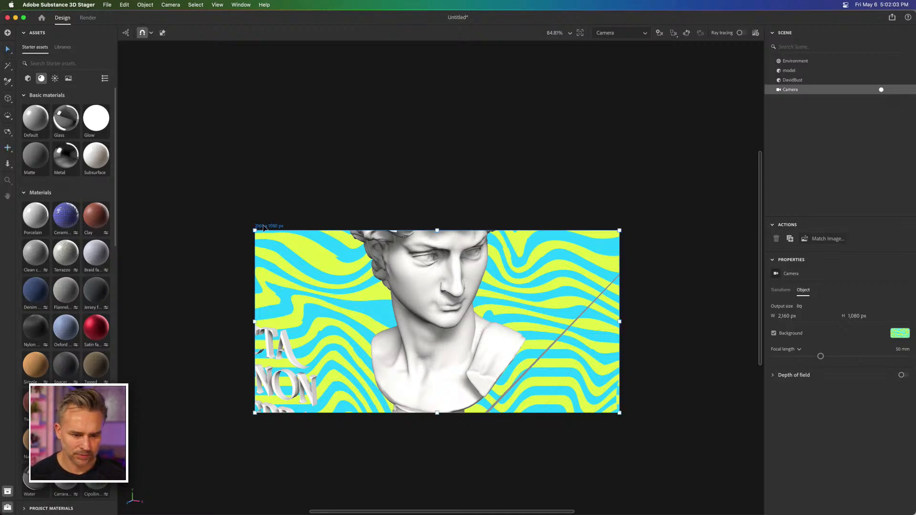
left_click(122, 5)
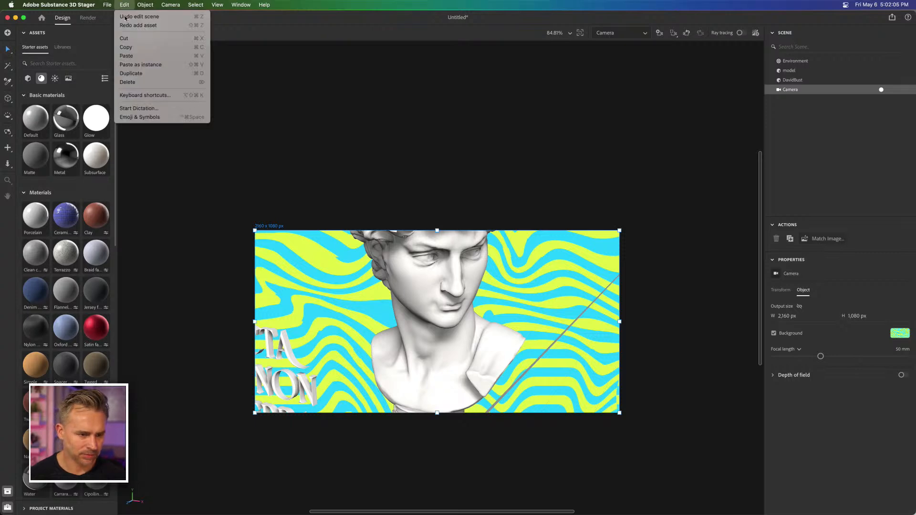
left_click(318, 129)
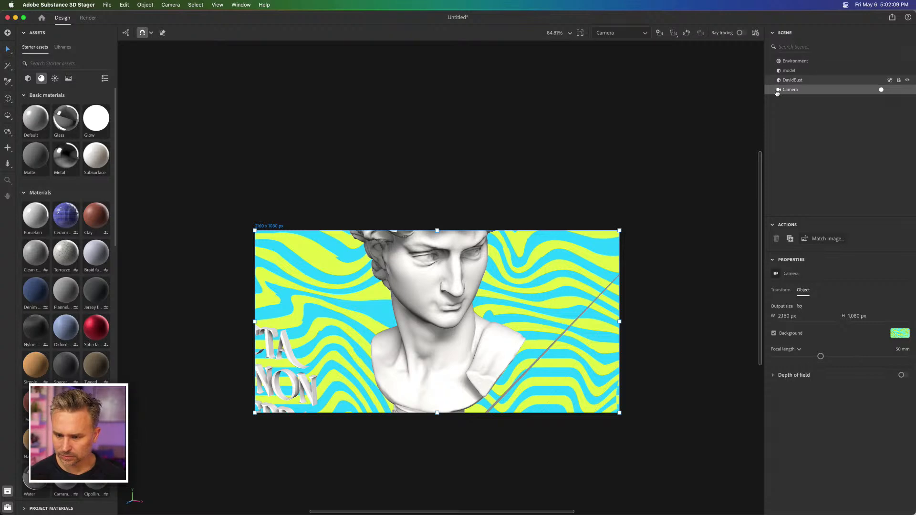
left_click(853, 317)
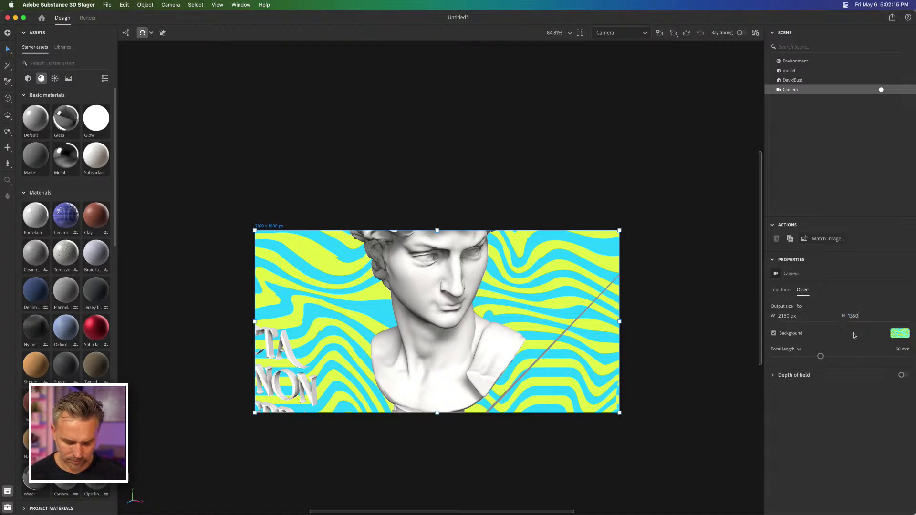
type("1350*2")
key("Return")
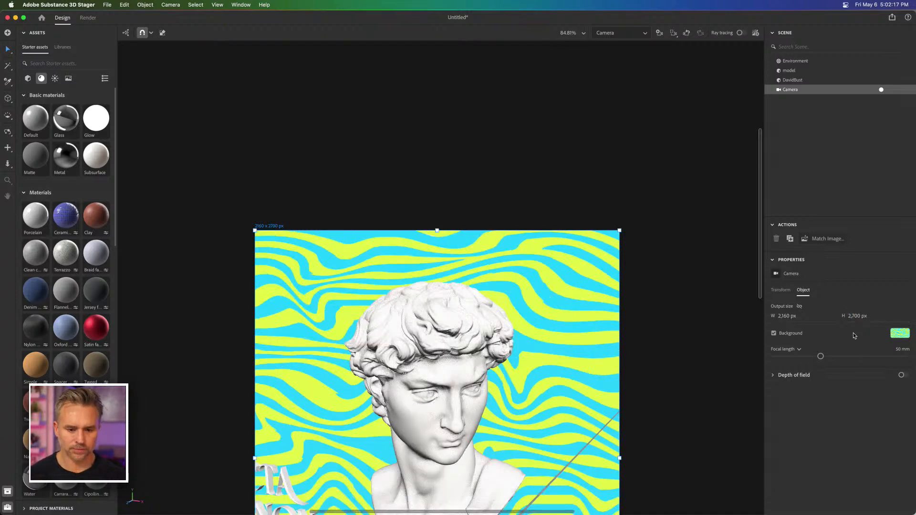
left_click(227, 122)
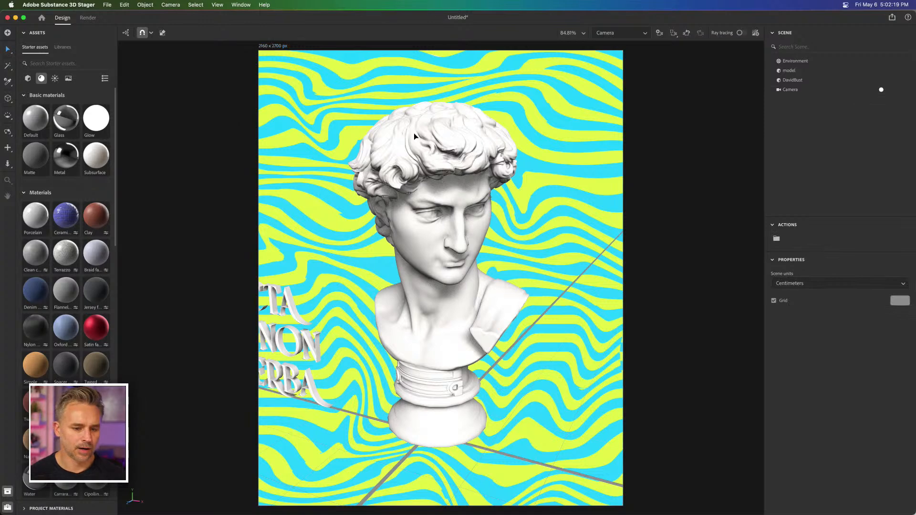
Step: Select the David bust and save the scene to the Desktop as David.ssg
left_click(427, 166)
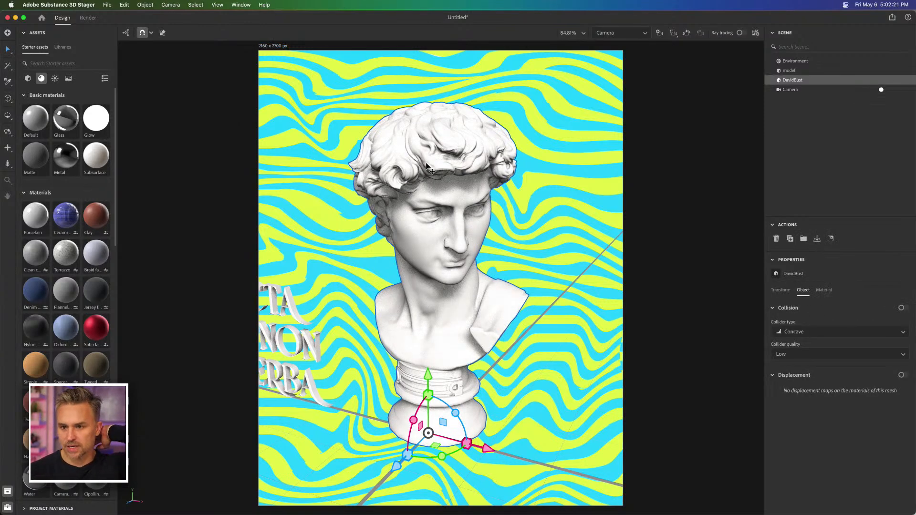
key("super+s")
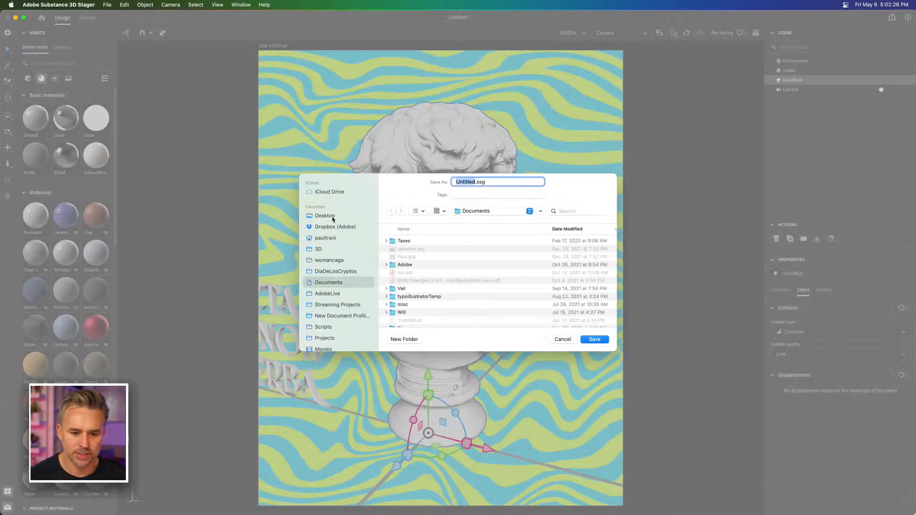
left_click(332, 218)
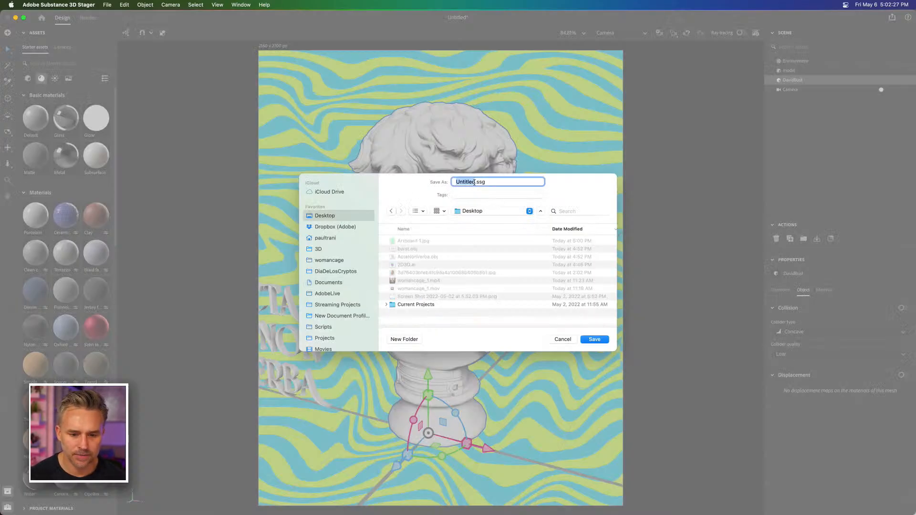
type("Dav")
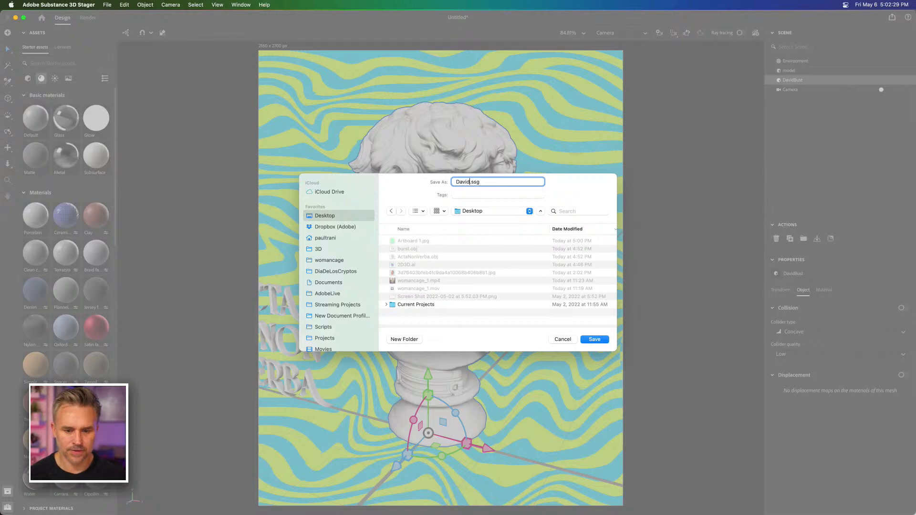
key("Return")
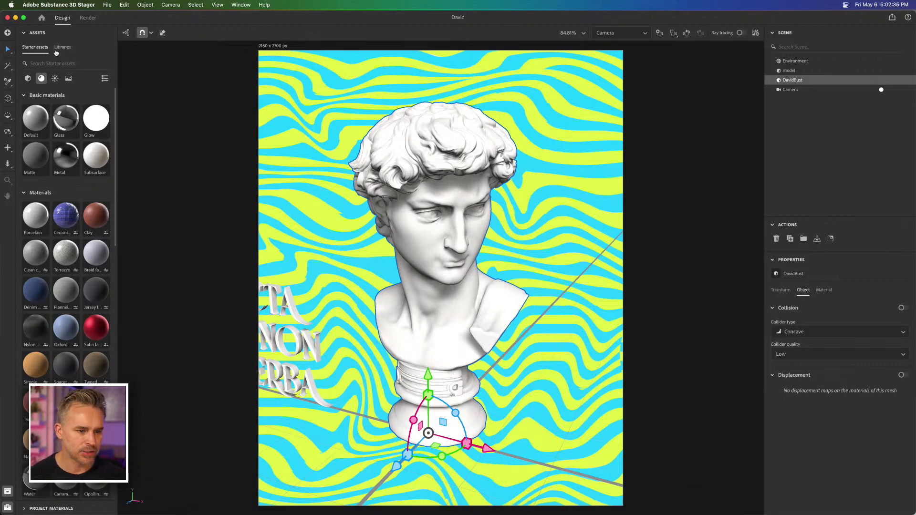
Step: Look through the Nature library's asset groups and collapse its Statues group
left_click(56, 47)
left_click(57, 142)
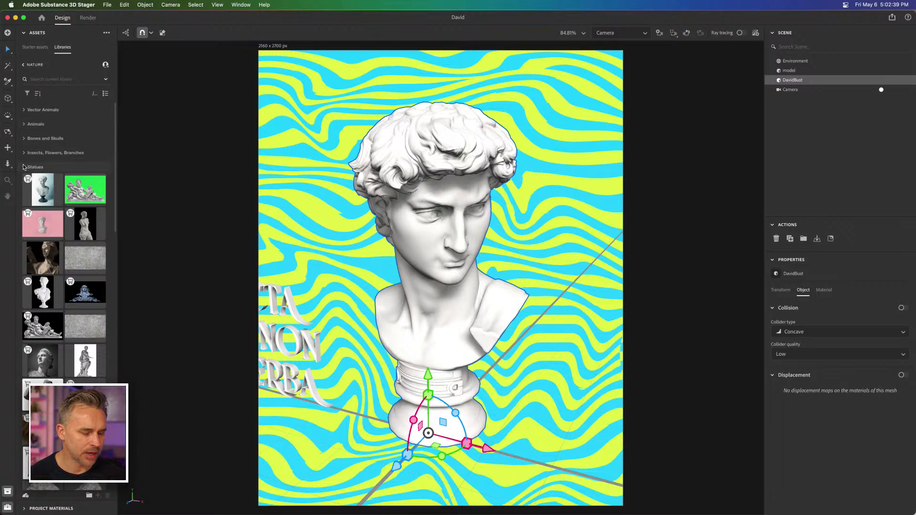
left_click(24, 167)
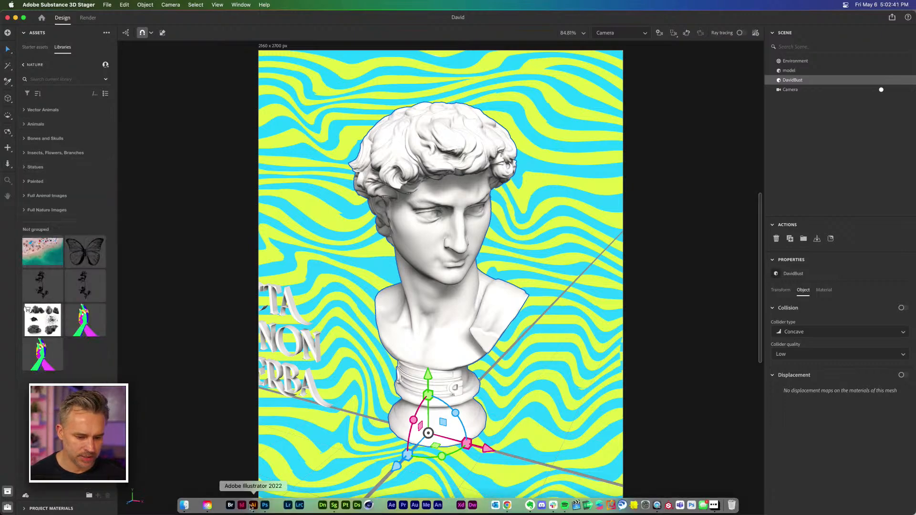
Step: Switch to Illustrator, hide the striped layers Layer 5 and Layer 5 copy, and unlock and show Layer 1 in 2D3D.ai
left_click(267, 507)
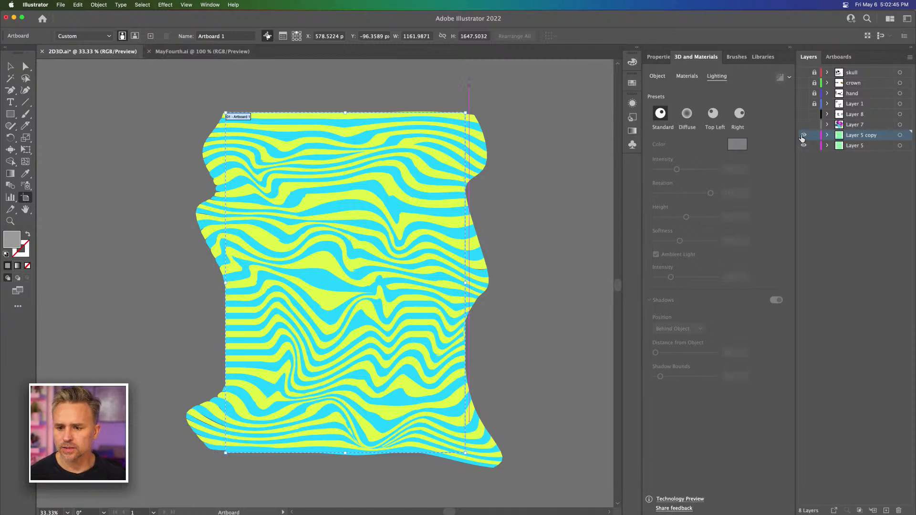
key("super+y")
left_click(853, 103)
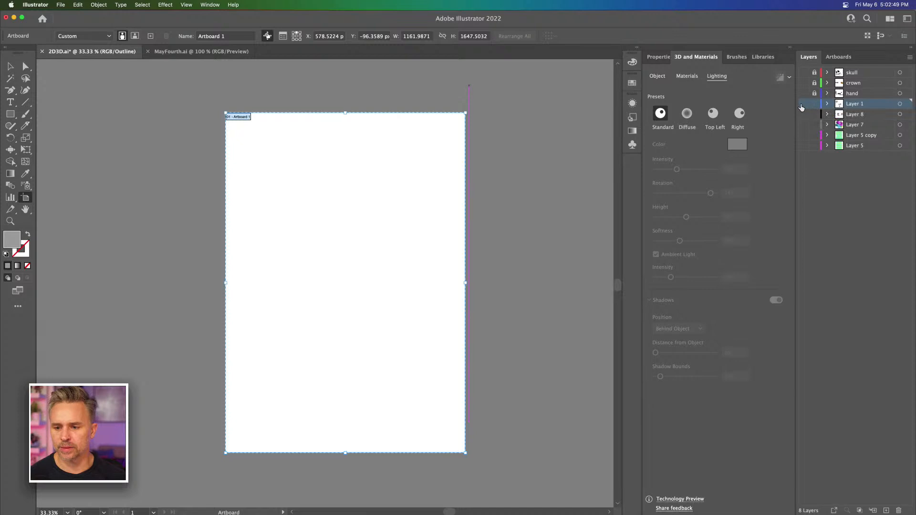
key("super+y")
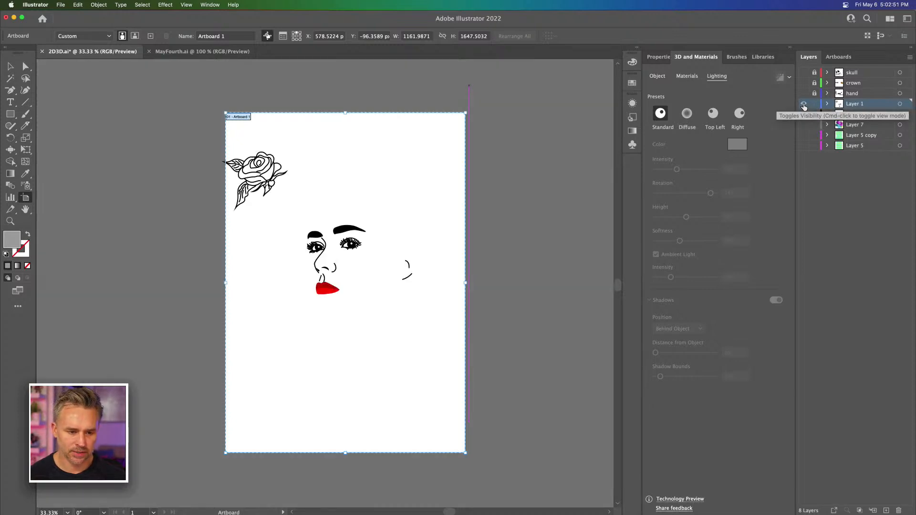
left_click(9, 67)
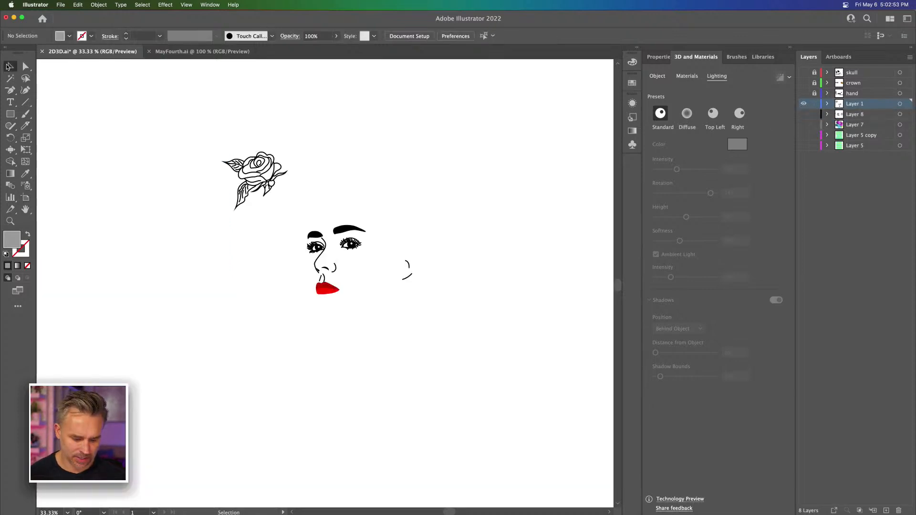
Step: Unlock and show the hand layer, and make the crown layer visible
key("super+plus")
key("super+plus")
key("space")
left_click_drag(196, 193, 271, 342)
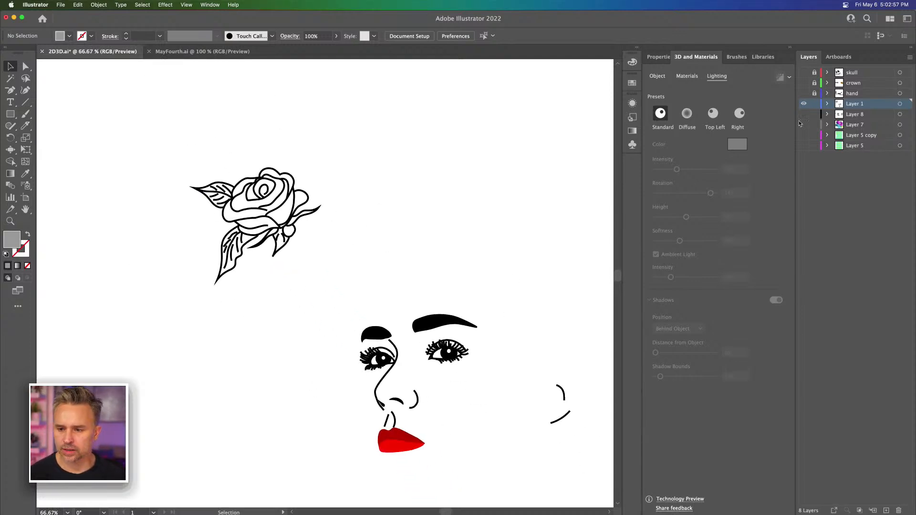
left_click(803, 94)
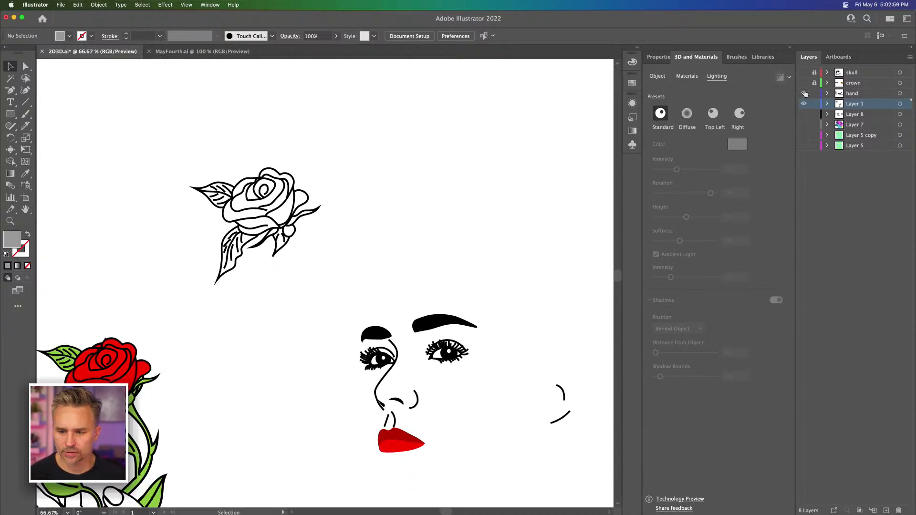
left_click(804, 83)
Step: Duplicate the red rose with its upper stem and leaves from the hand artwork into the empty area beside it
left_click_drag(291, 202, 172, 269)
left_click_drag(467, 269, 359, 98)
left_click_drag(258, 285, 403, 113)
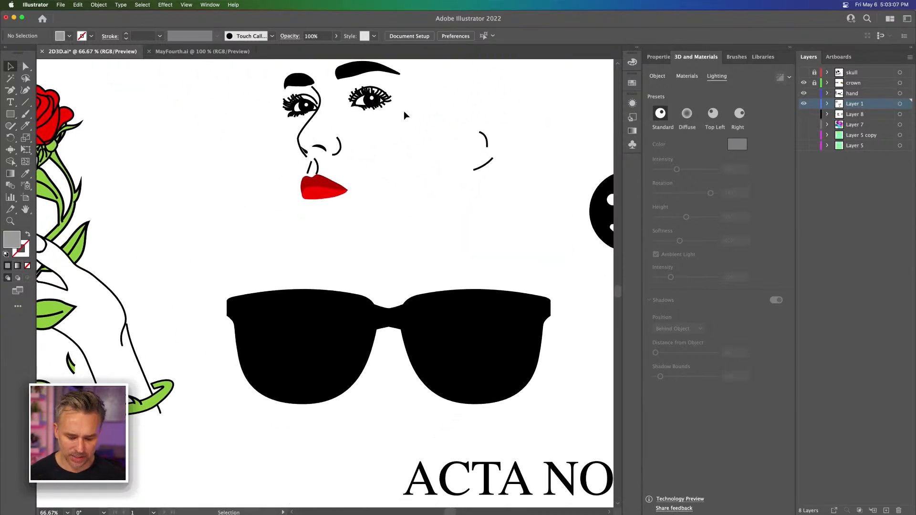
key("super+minus")
key("super+minus")
left_click_drag(315, 268, 435, 346)
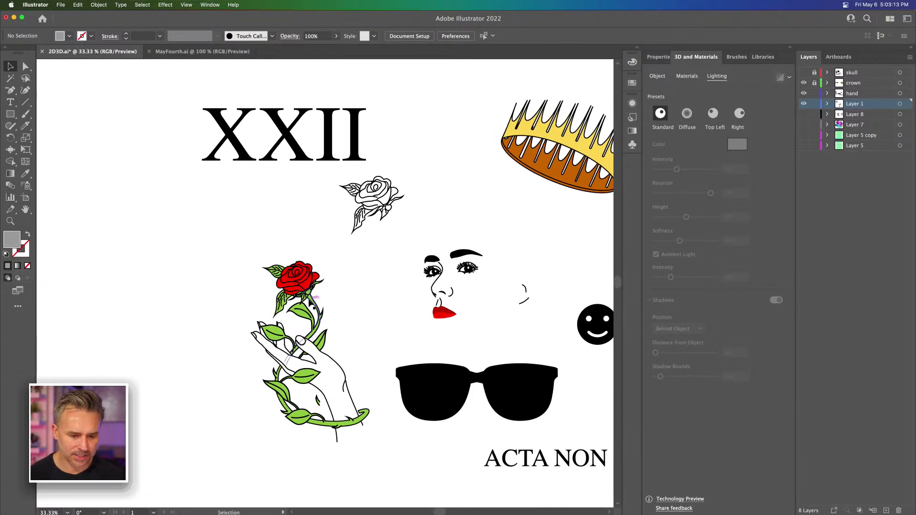
left_click(321, 314)
left_click(248, 238)
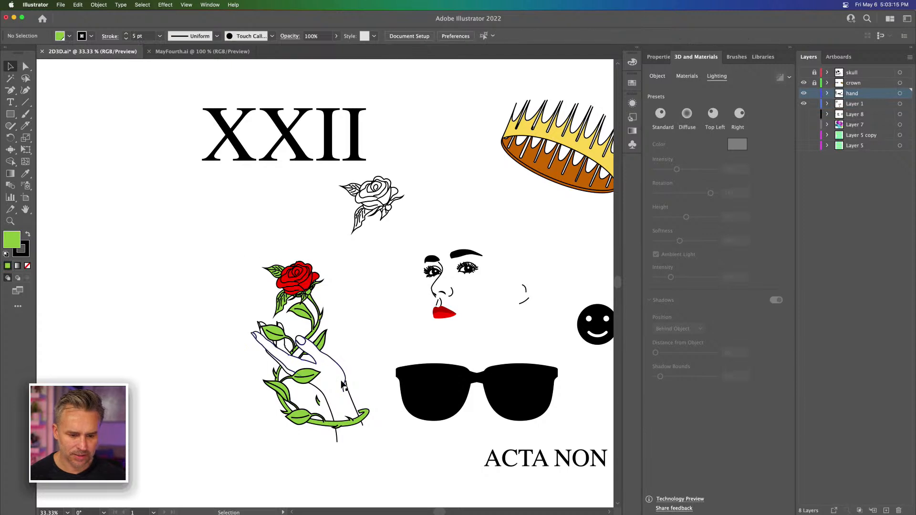
left_click_drag(247, 262, 341, 329)
left_click_drag(283, 286, 155, 286)
left_click(219, 230)
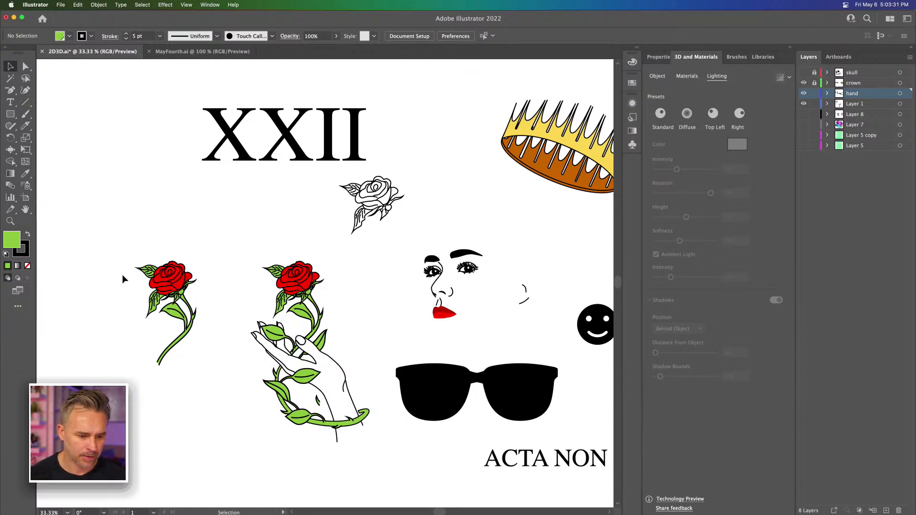
Step: Try to add an anchor point at the cut end of the copied rose's stem with the Add Anchor Point tool
key("super+equal")
key("super+equal")
left_click_drag(151, 301, 372, 239)
key("a")
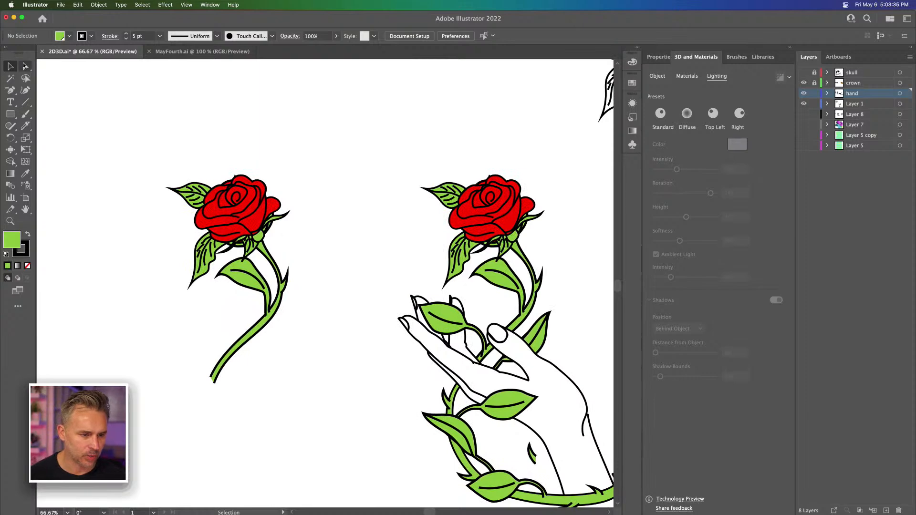
left_click(212, 379)
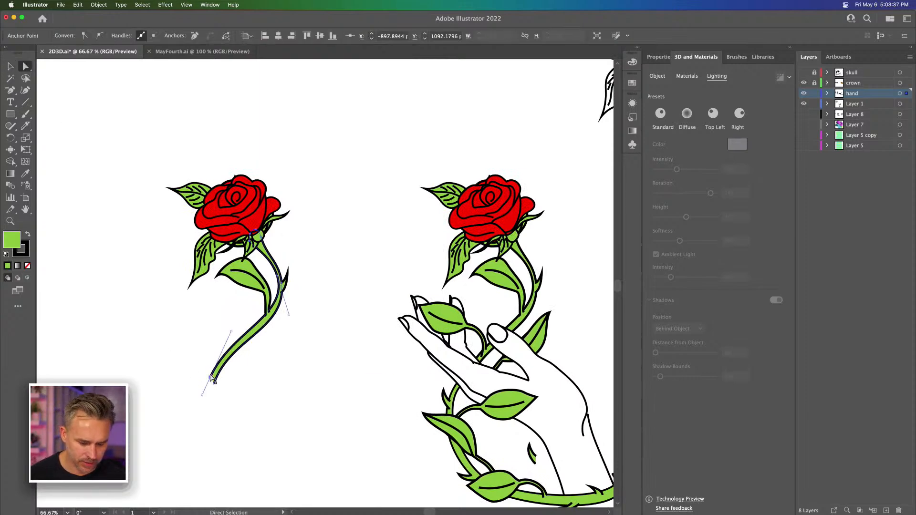
key("plus")
left_click(213, 381)
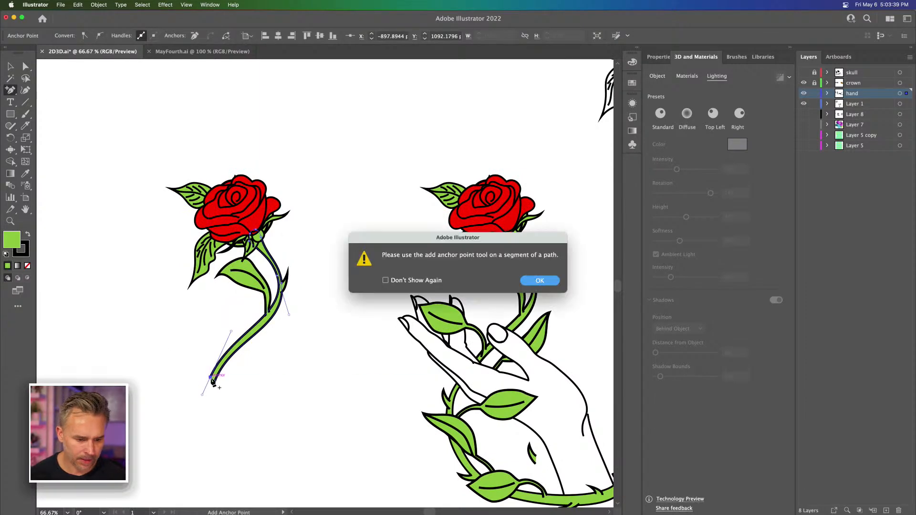
key("Return")
left_click(215, 385)
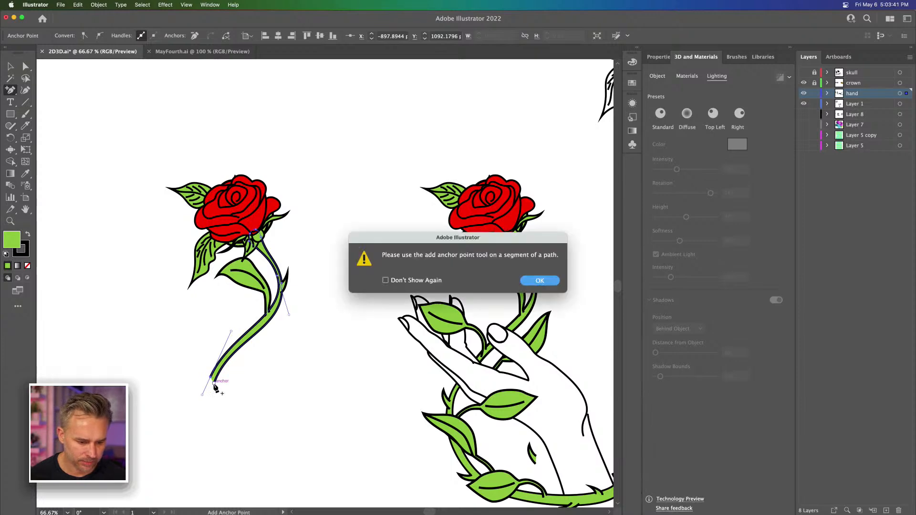
key("Return")
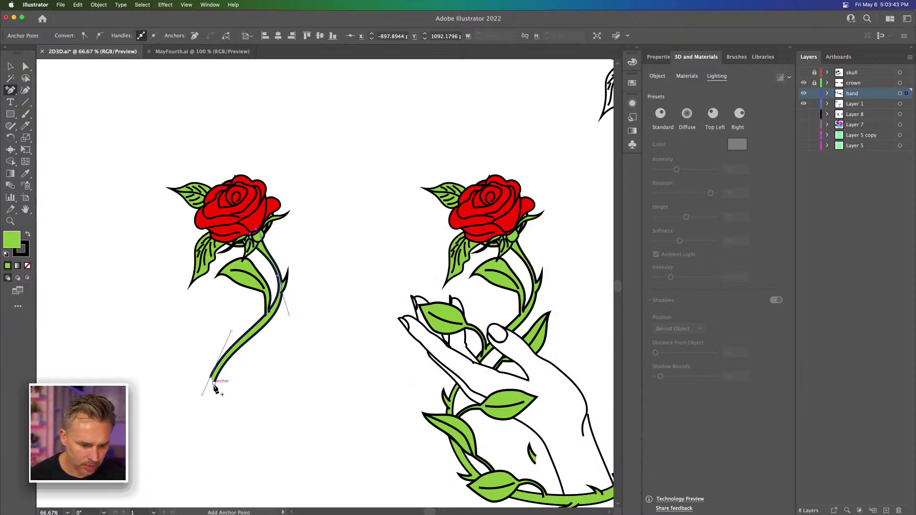
key("super+equal")
key("super+equal")
key("super+equal")
key("super+equal")
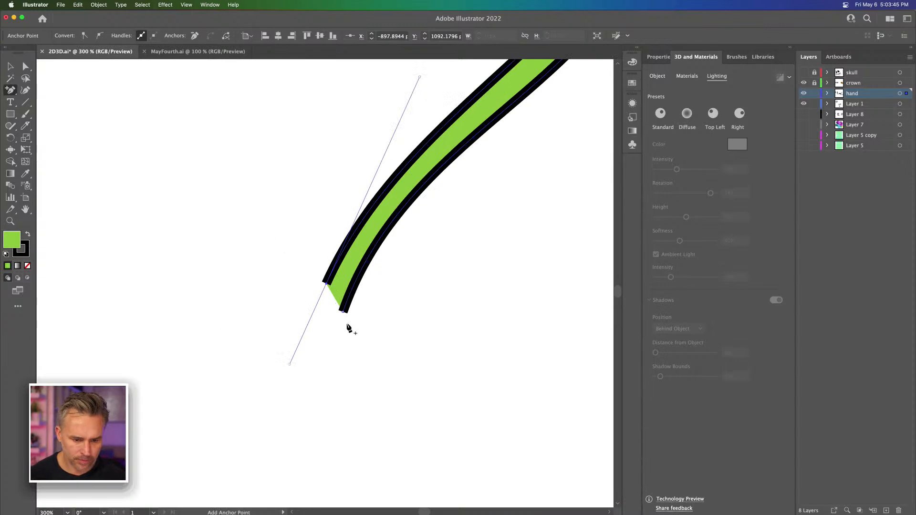
left_click(343, 313)
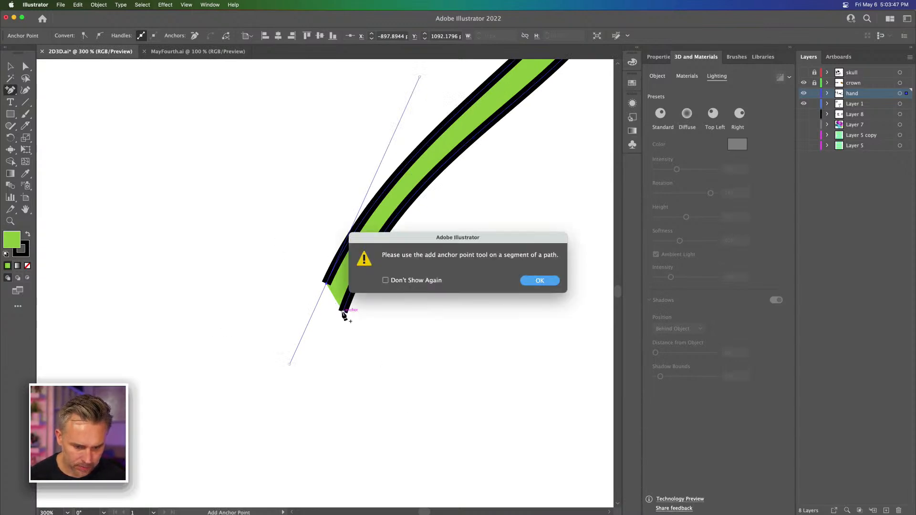
key("Return")
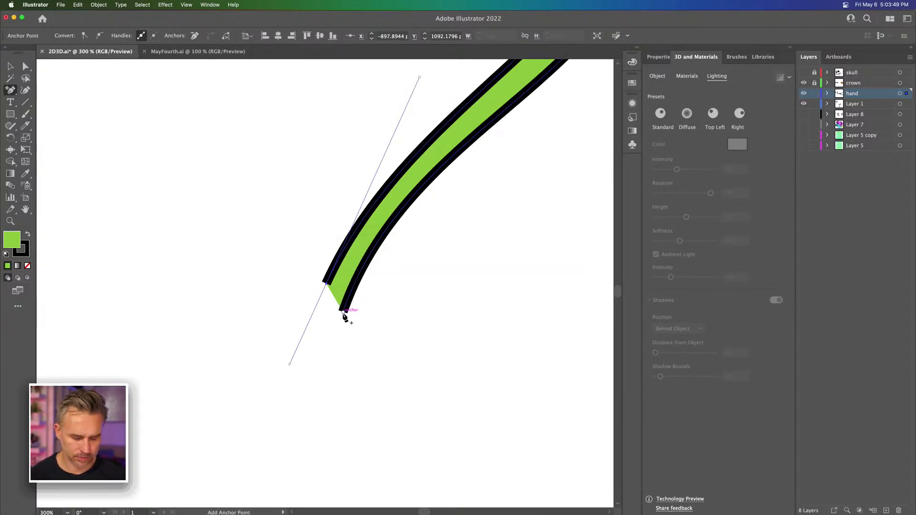
Step: Remove an anchor at the copied rose's stem end and pull the remaining tip up to a point just below the lower leaf
key("p")
left_click_drag(342, 311, 328, 285)
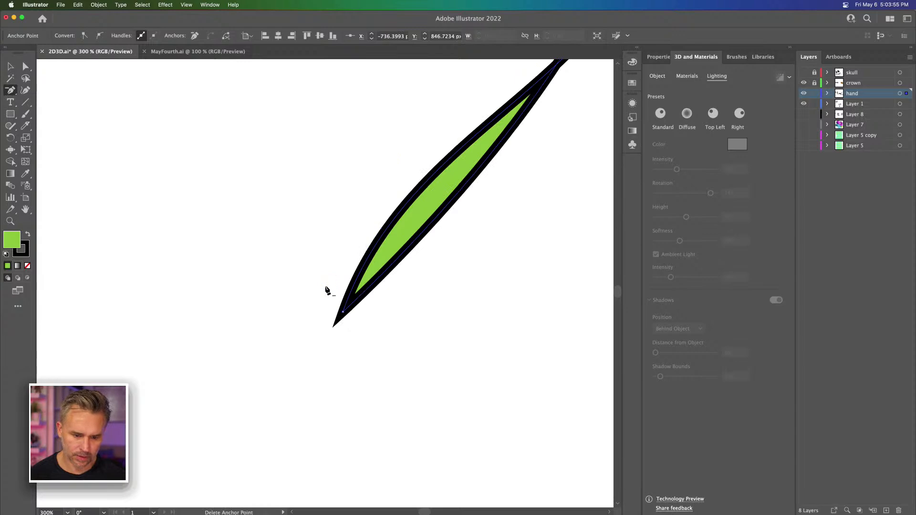
scroll(327, 286, "down", 3)
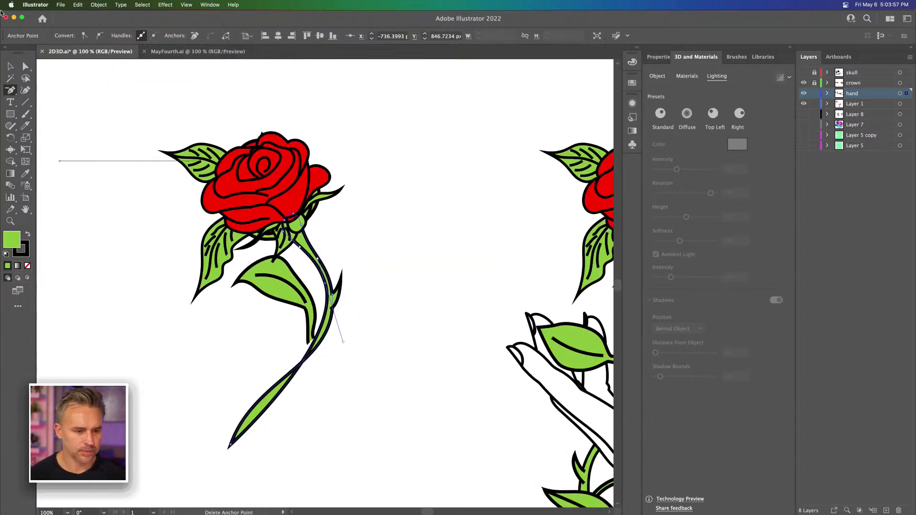
key("a")
left_click_drag(228, 446, 288, 372)
left_click(238, 353)
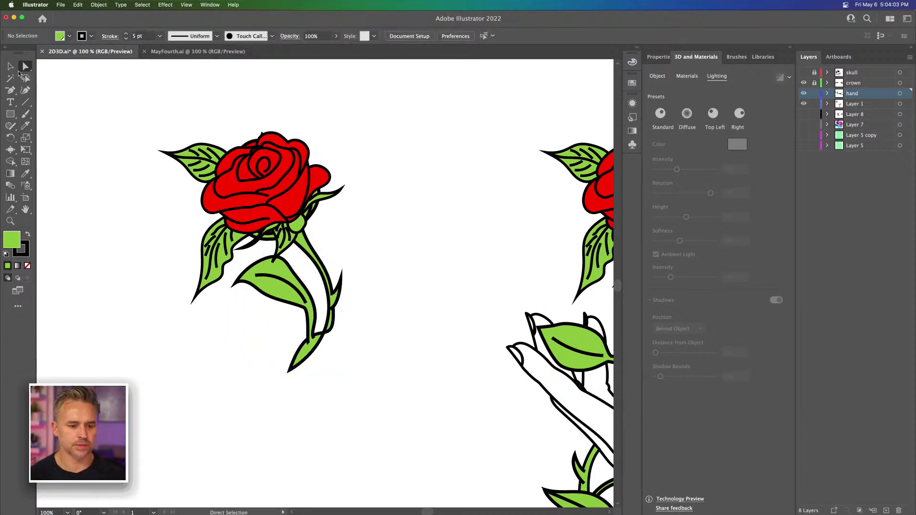
Step: Select the entire copied rose with its stem and leaves, and open the Nature library
left_click(10, 66)
left_click_drag(126, 94, 414, 409)
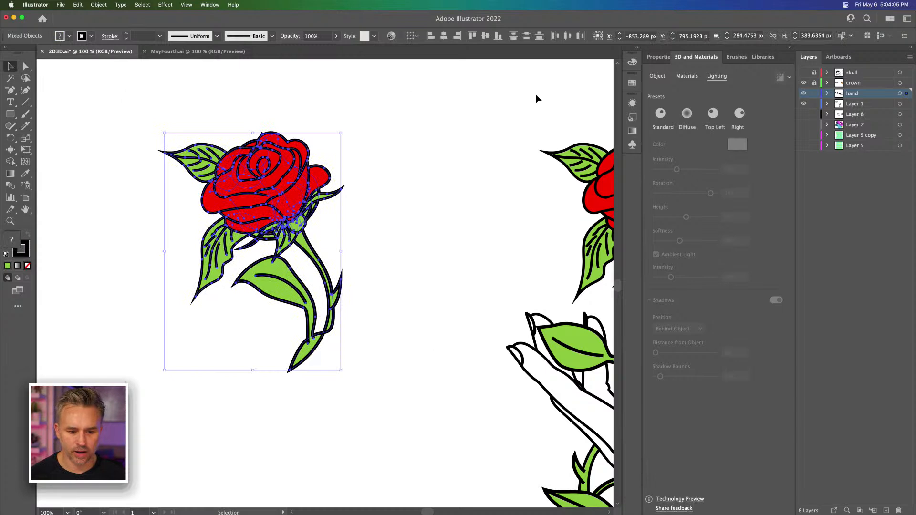
left_click(758, 57)
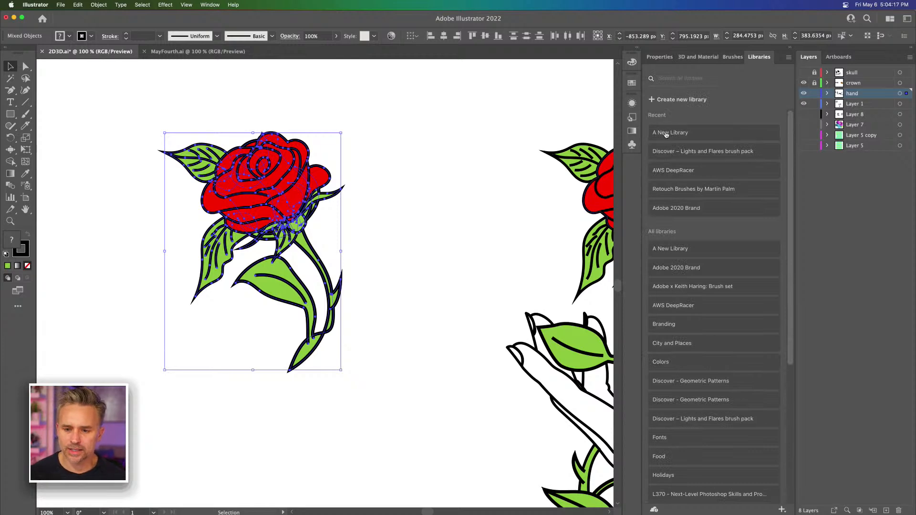
scroll(696, 317, "down", 5)
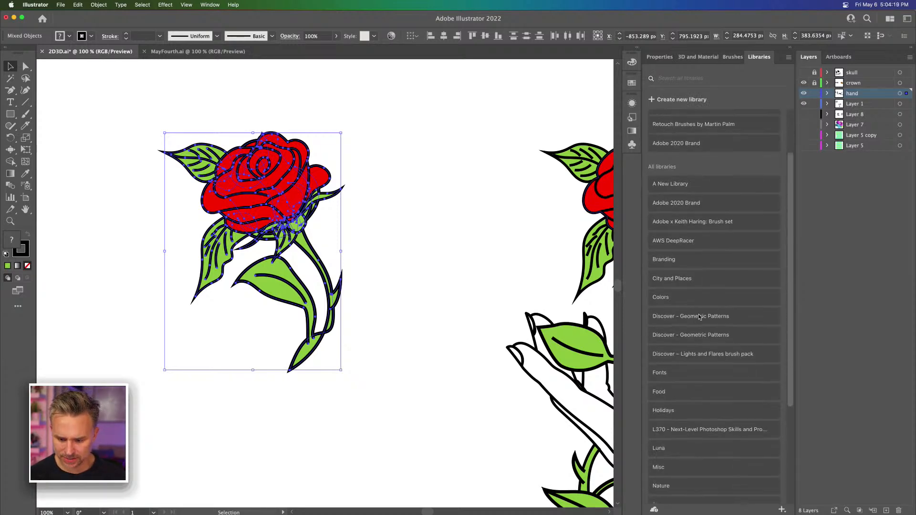
left_click(682, 429)
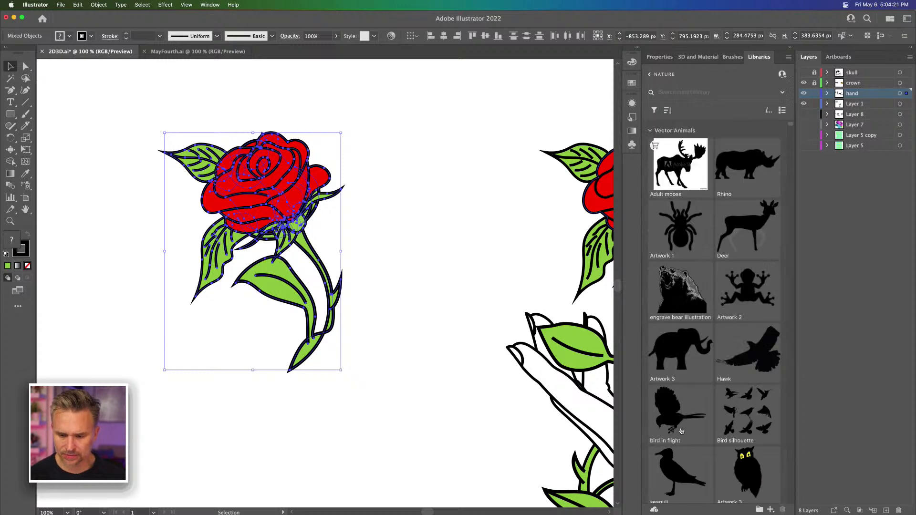
Step: Collapse every group in the Nature library, from Vector Animals through Full Nature Images, to reach the ungrouped items
left_click(650, 131)
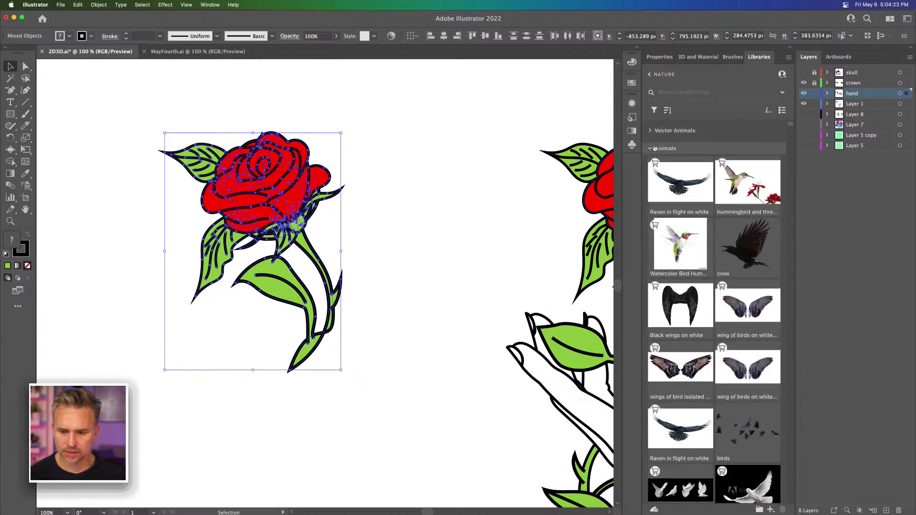
left_click(650, 148)
left_click(649, 166)
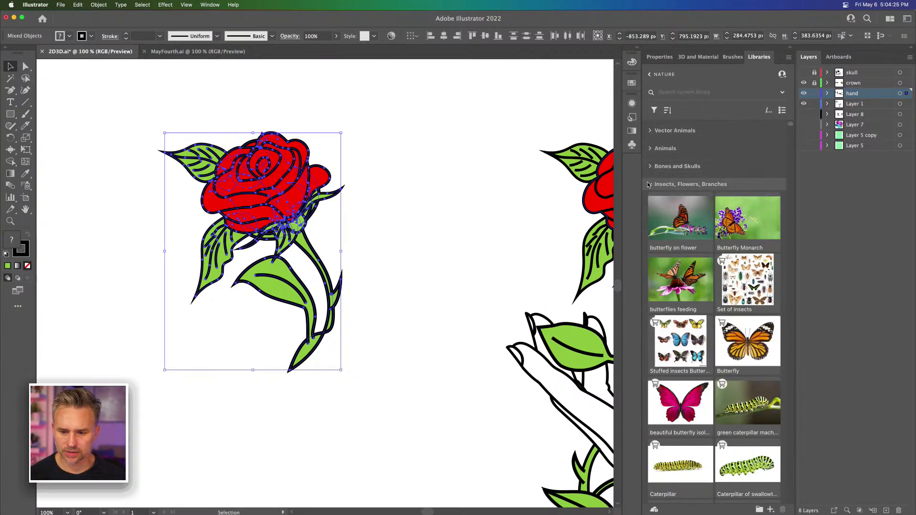
left_click(650, 185)
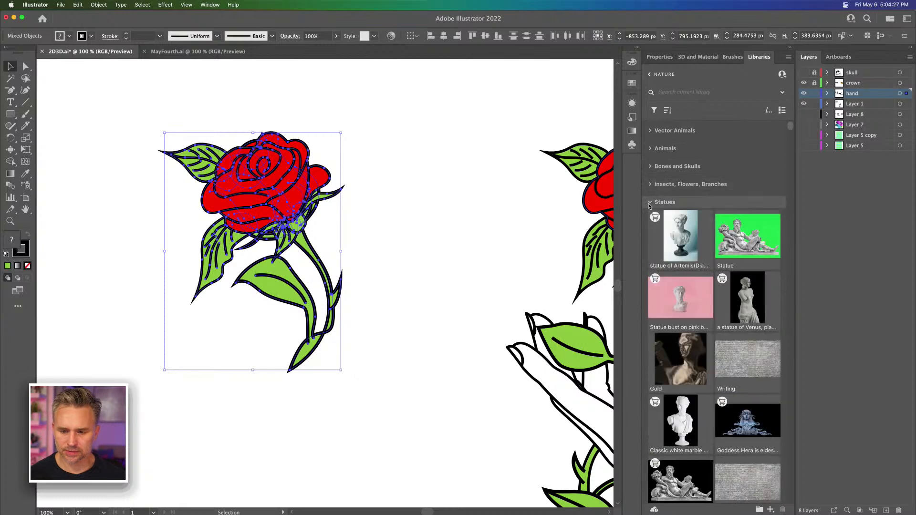
left_click(650, 202)
left_click(650, 220)
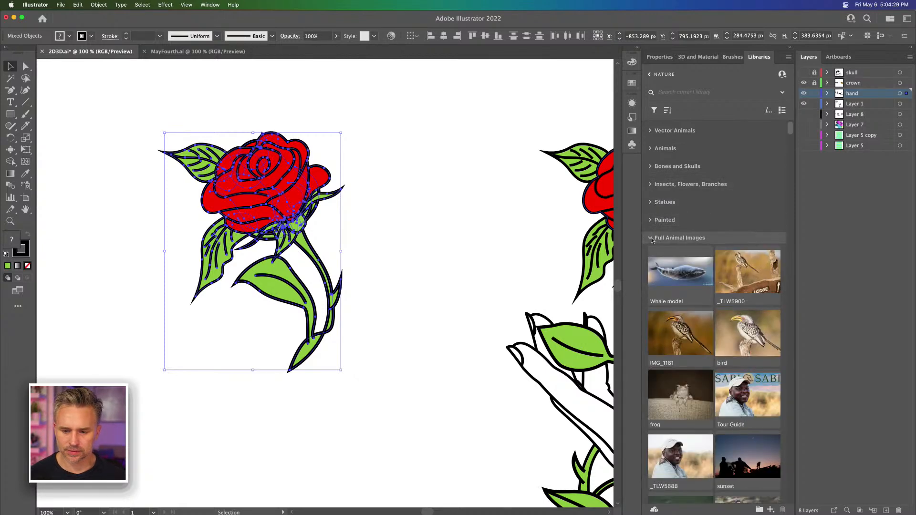
left_click(651, 238)
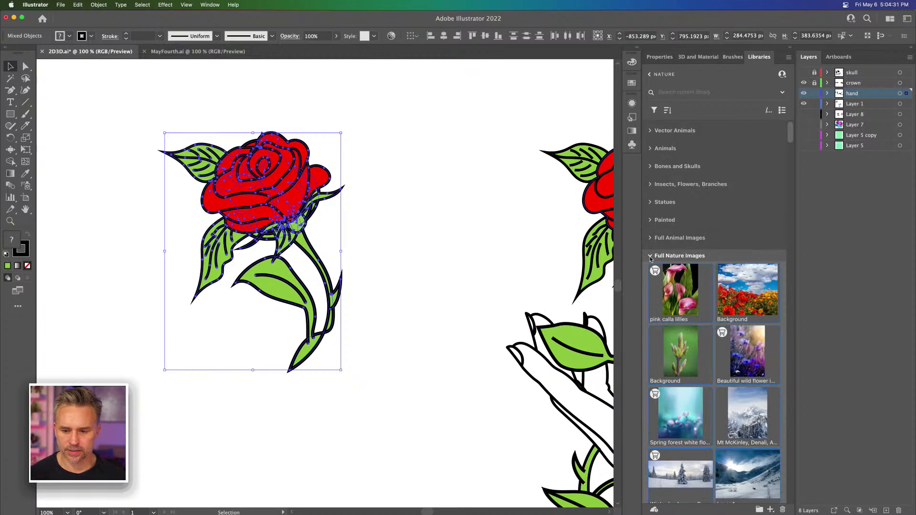
left_click(650, 256)
Step: Add the selected rose artwork to the ungrouped items of the Nature library and name it "rose"
left_click_drag(234, 175, 667, 471)
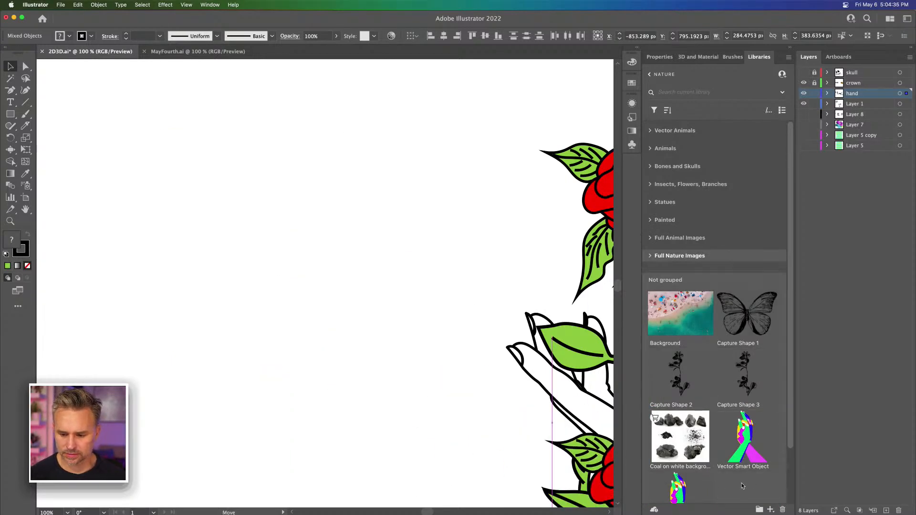
left_click_drag(742, 486, 741, 486)
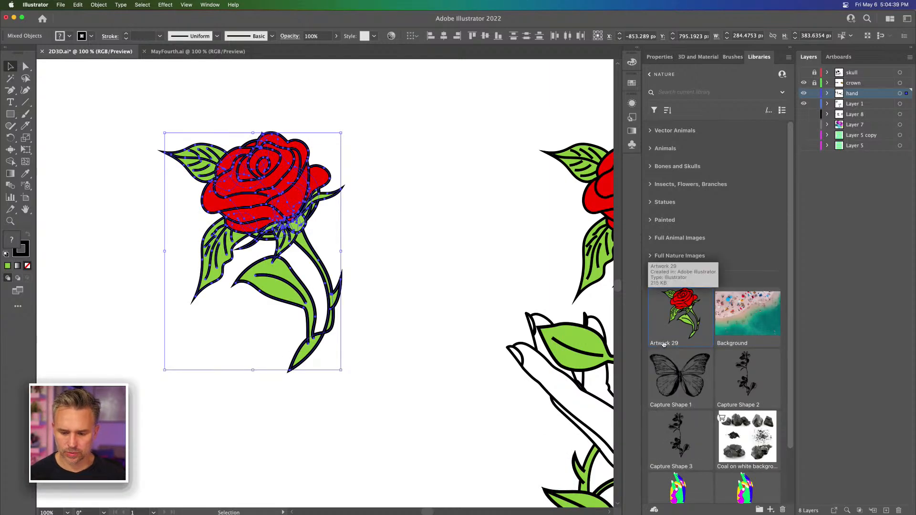
double_click(664, 343)
type("r")
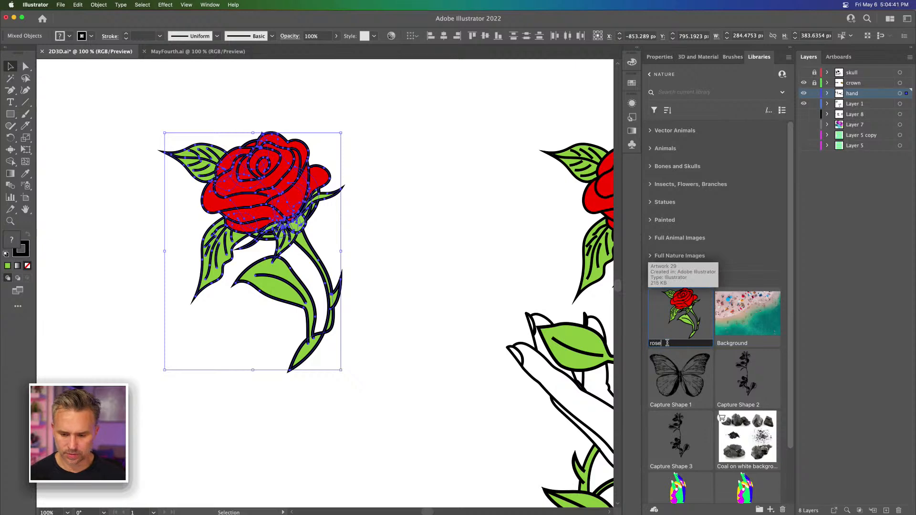
type("ose")
key("Return")
Step: Unlock the crown layer and add the XXII text to the ungrouped items of the Nature library
left_click(517, 235)
left_click_drag(517, 236, 104, 262)
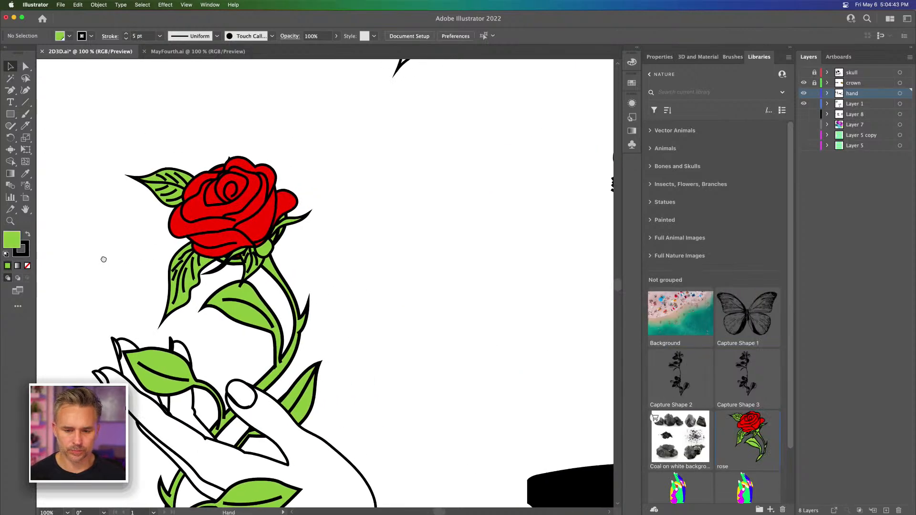
left_click_drag(417, 167, 346, 461)
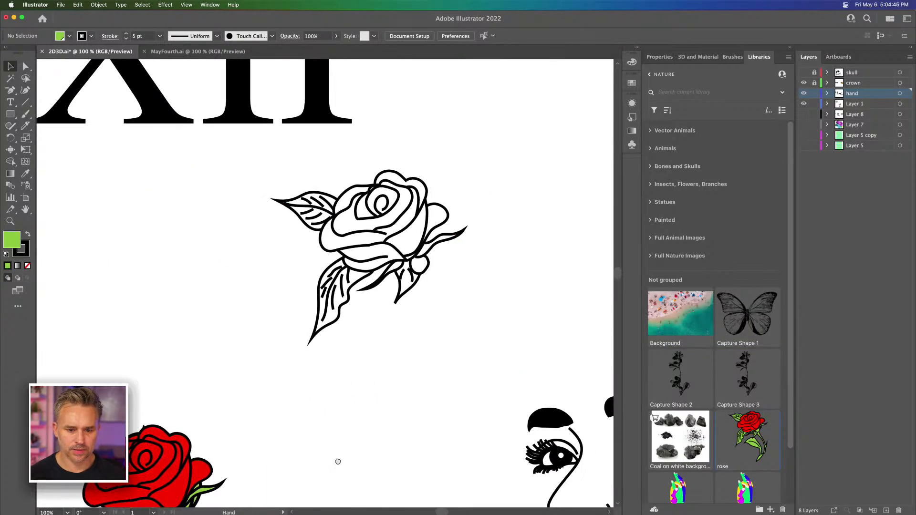
left_click_drag(215, 241, 462, 405)
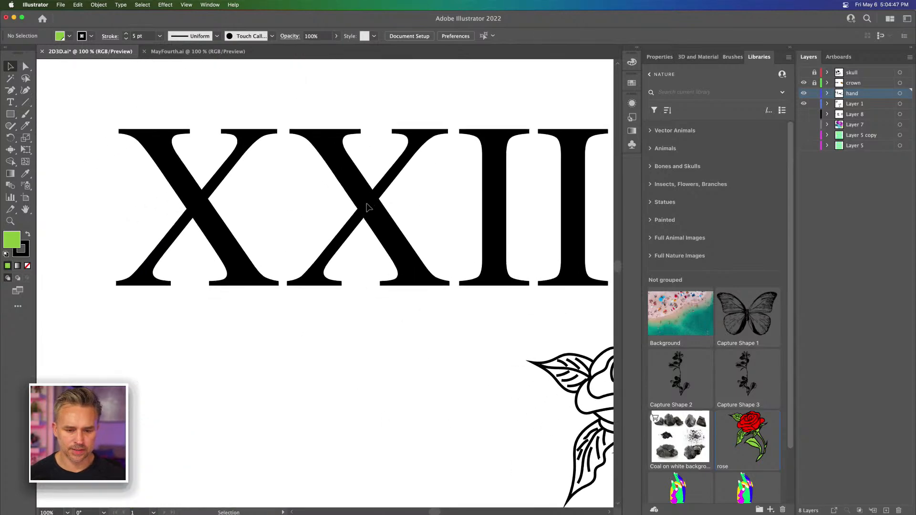
left_click(814, 83)
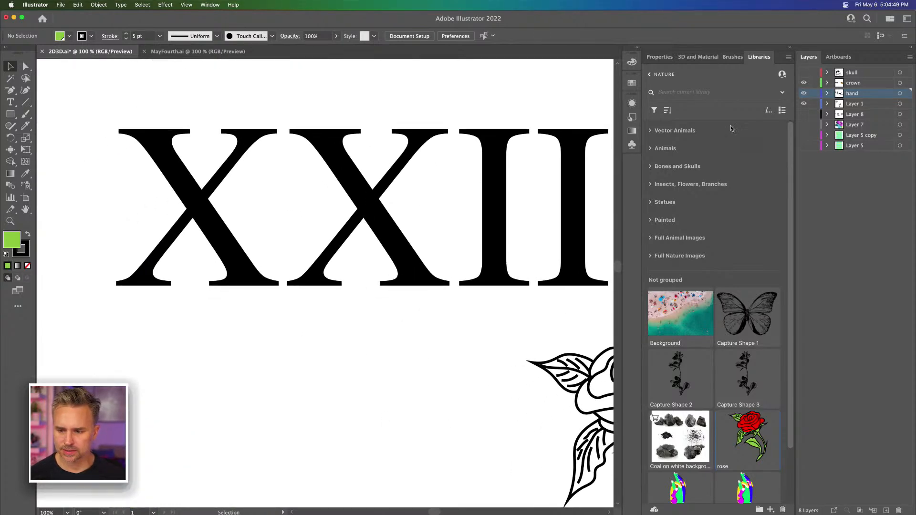
left_click(359, 187)
left_click_drag(362, 194, 715, 438)
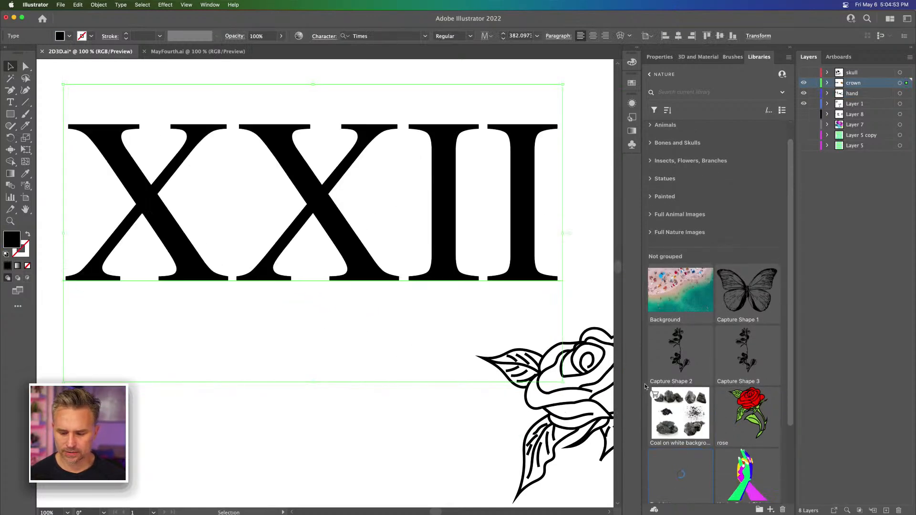
Step: Move the ACTA NON VERBA text slightly lower beneath the sunglasses and change its font to Brand
key("super+minus")
key("super+minus")
key("super+minus")
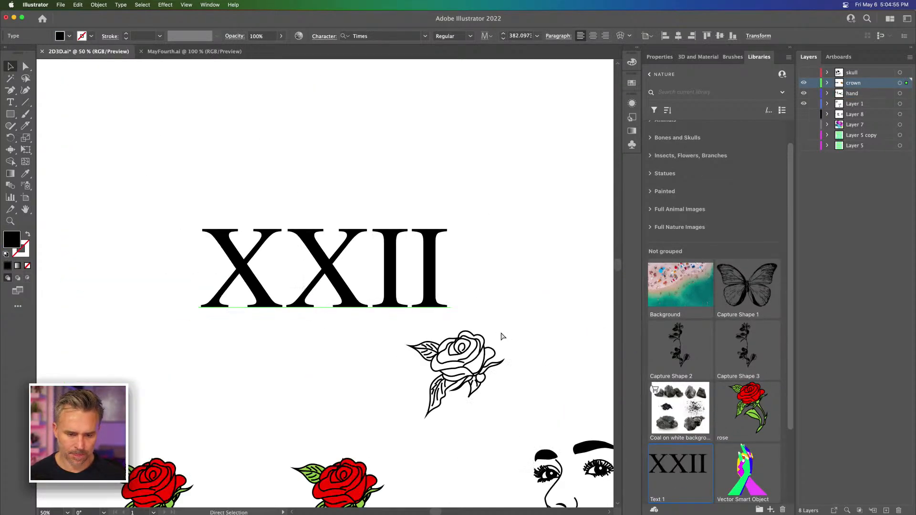
left_click_drag(501, 333, 325, 148)
left_click_drag(427, 315, 399, 184)
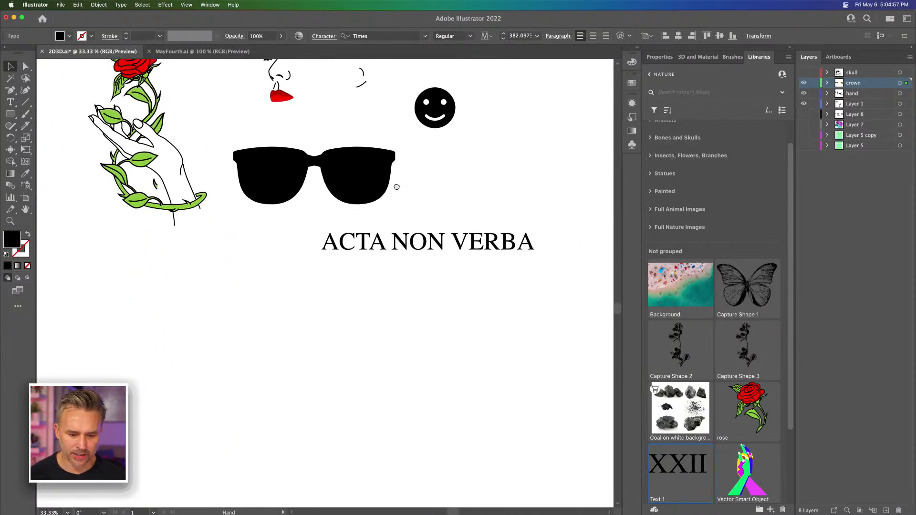
left_click(404, 281)
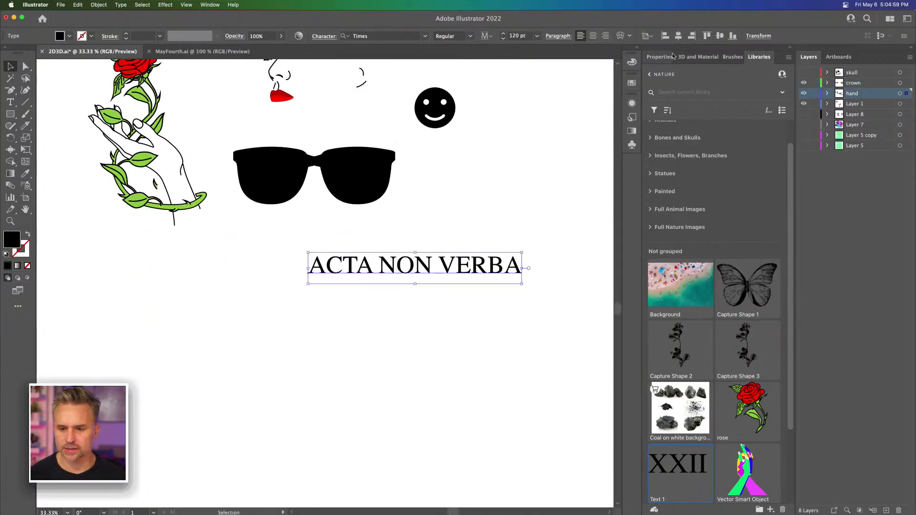
left_click(659, 56)
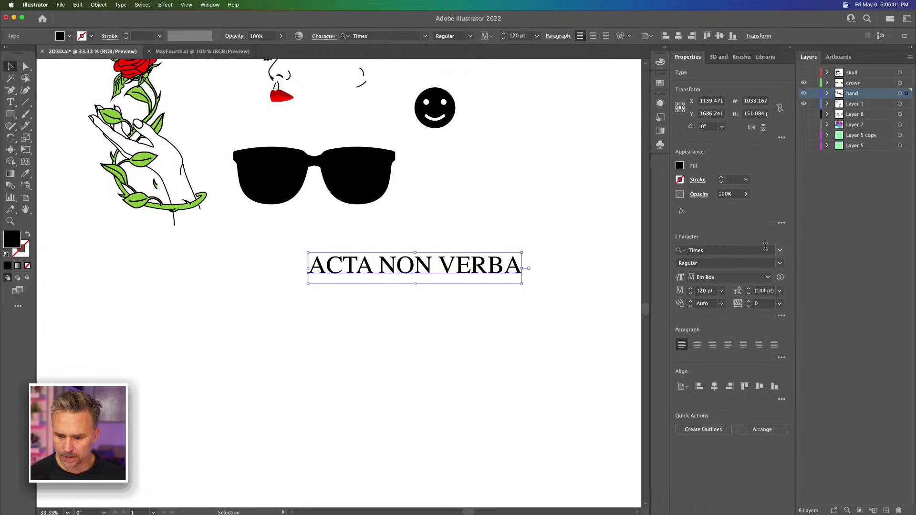
left_click(779, 251)
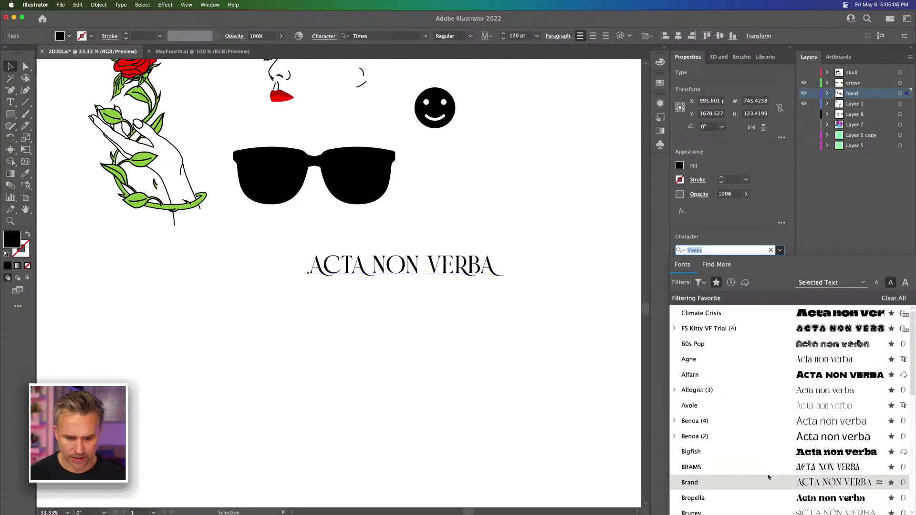
left_click(767, 476)
mouse_move(379, 261)
left_mouse_down()
mouse_move(377, 246)
mouse_move(380, 263)
left_mouse_up()
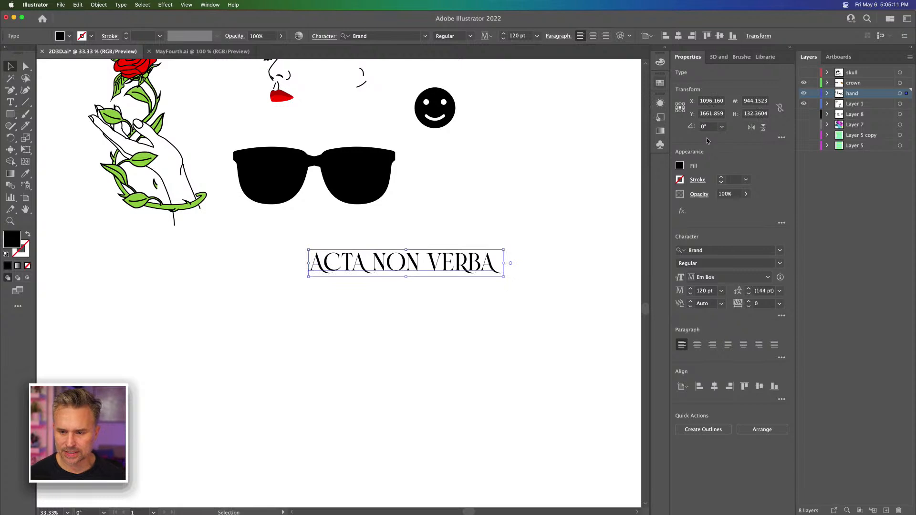
Step: Add the ACTA NON VERBA text to the ungrouped items of the Nature library and deselect it
left_click(764, 57)
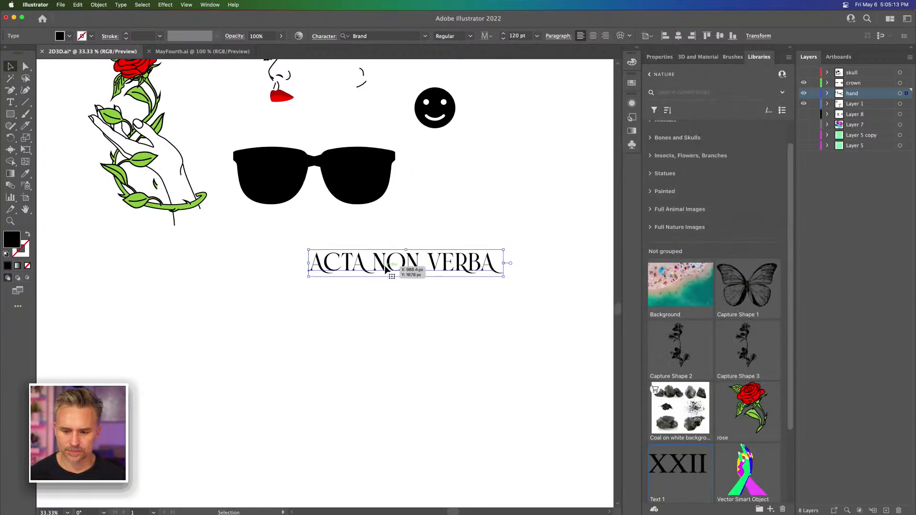
left_click_drag(380, 265, 710, 482)
left_click_drag(708, 478, 734, 465)
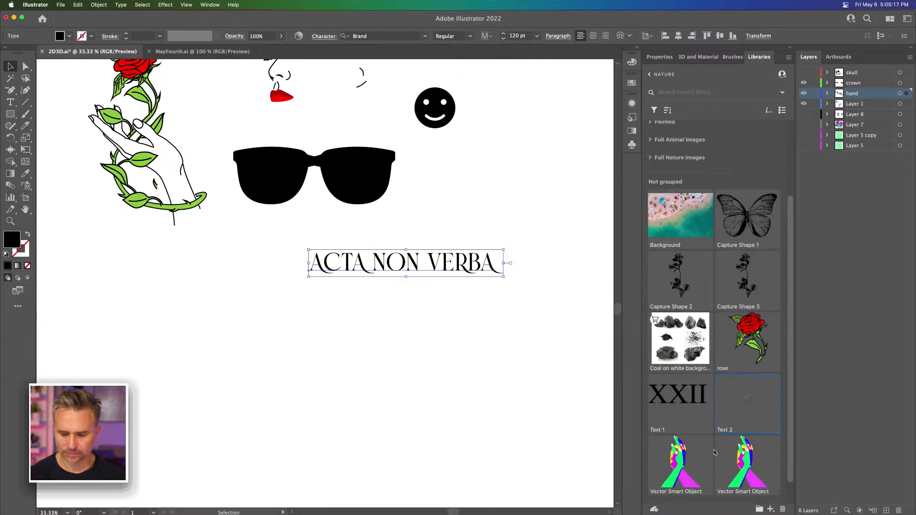
left_click(538, 389)
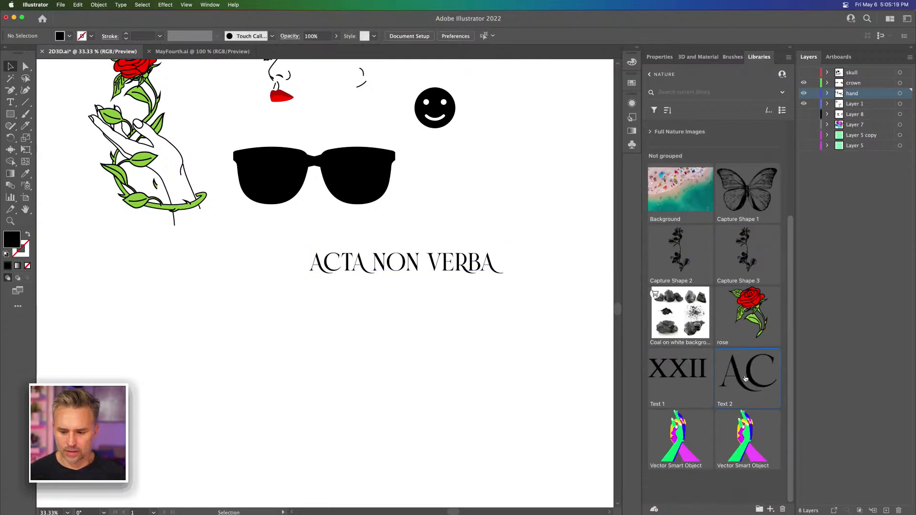
Step: Try placing the saved ACTA NON VERBA library text below the original line, and delete the placed copy
left_click(362, 265)
left_click_drag(740, 368, 339, 342)
left_click(338, 342)
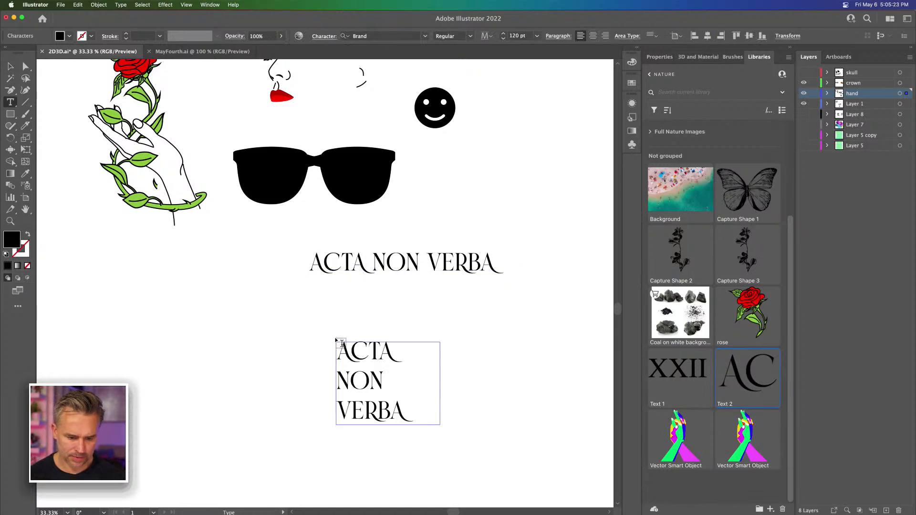
left_click(11, 66)
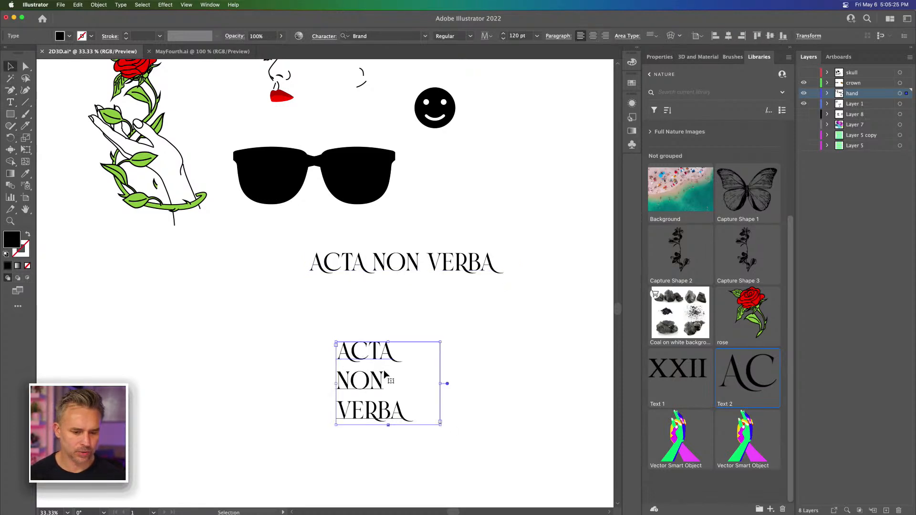
key("Delete")
Step: Add the black smiley face artwork to the ungrouped items of the Nature library
scroll(234, 181, "up", 5)
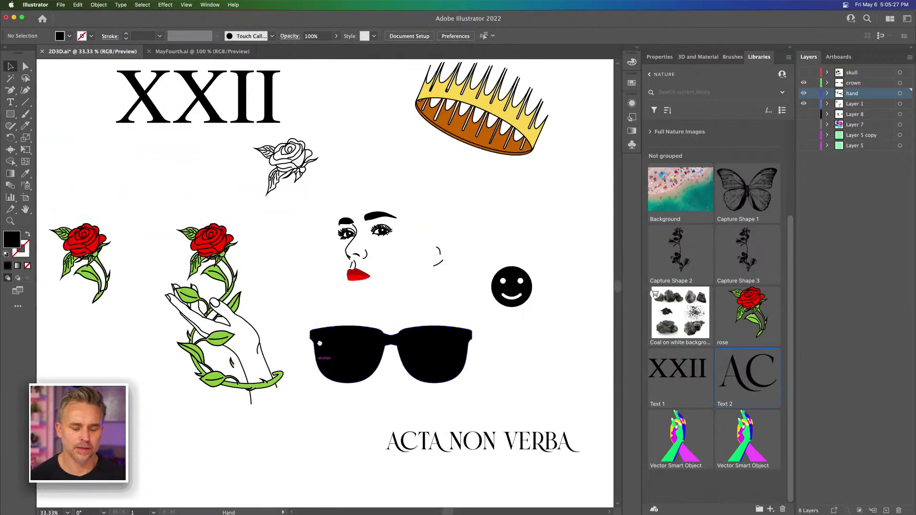
left_click(456, 283)
left_click_drag(456, 284, 667, 445)
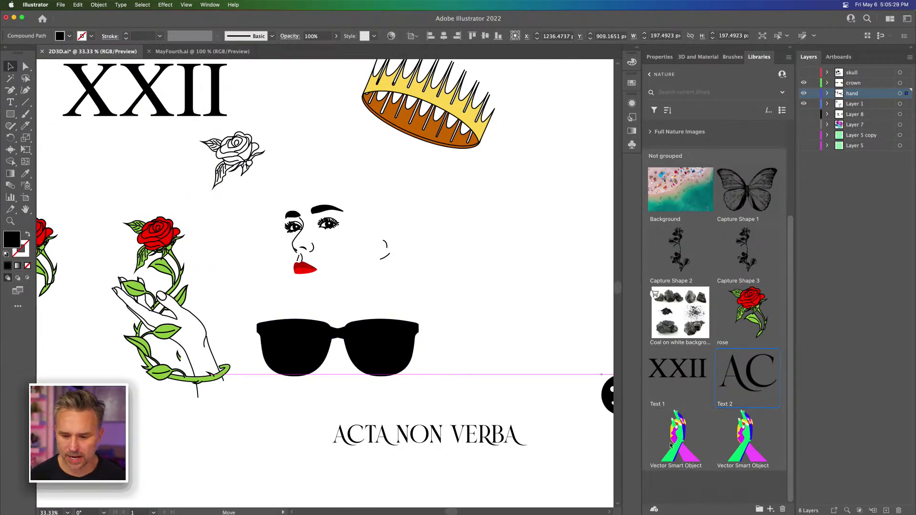
left_click_drag(697, 413, 693, 414)
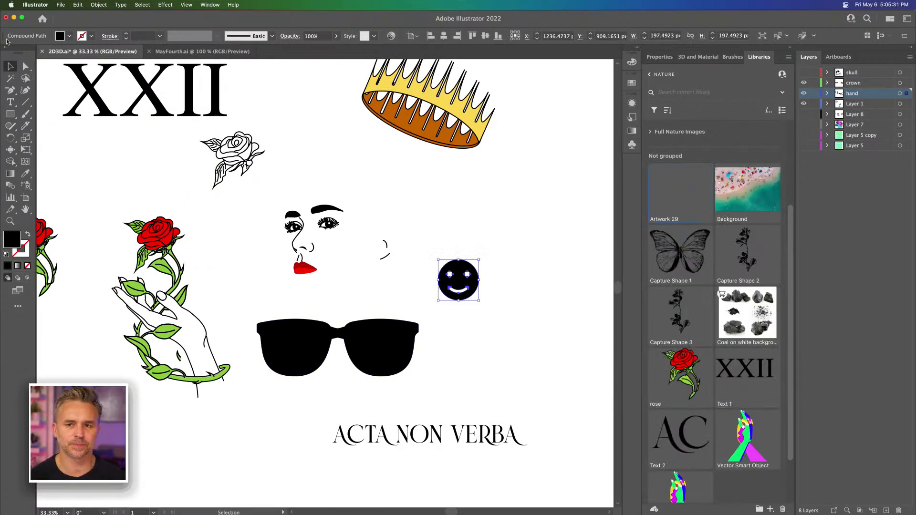
Step: Switch to Substance 3D Stager and check the Nature library for the newly saved artwork
left_click(14, 17)
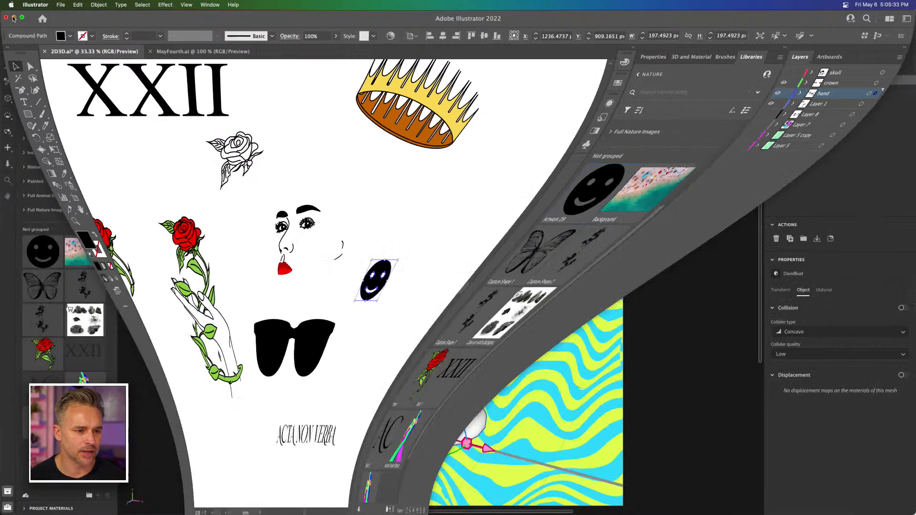
left_click(174, 123)
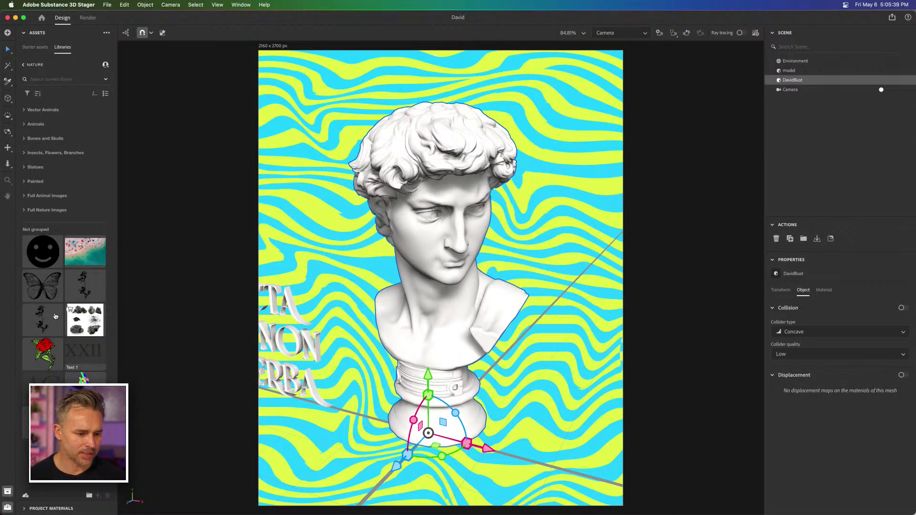
mouse_move(354, 514)
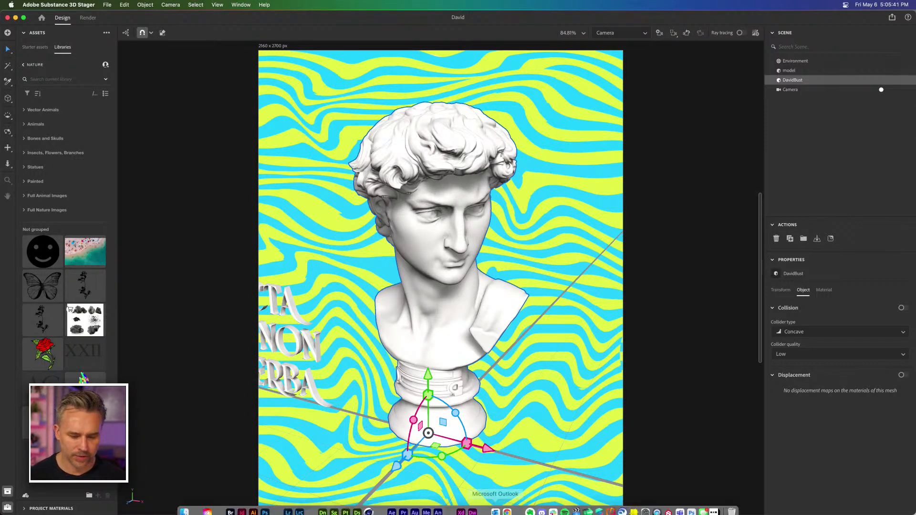
Step: Switch to Illustrator, add the outlined rose artwork to the ungrouped items of the Nature library, and return to Substance 3D Stager
left_click(253, 505)
left_click_drag(190, 137, 161, 118)
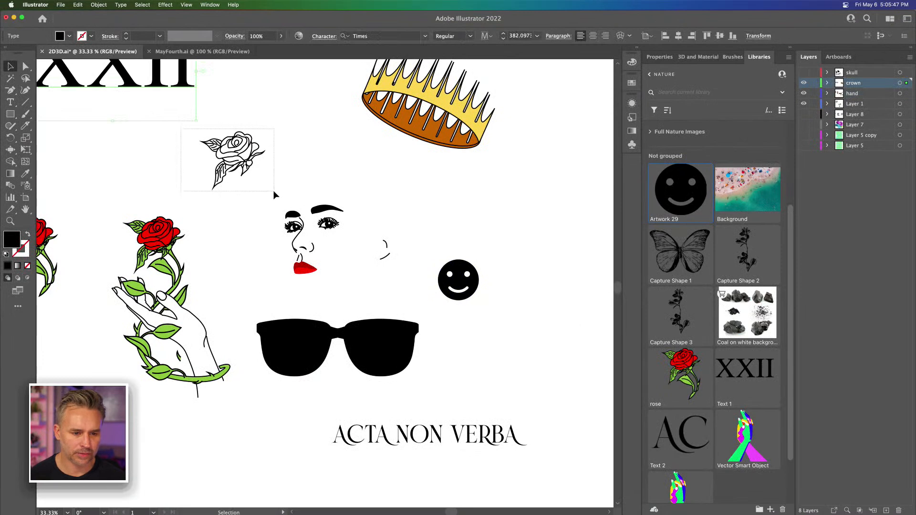
left_click(224, 183)
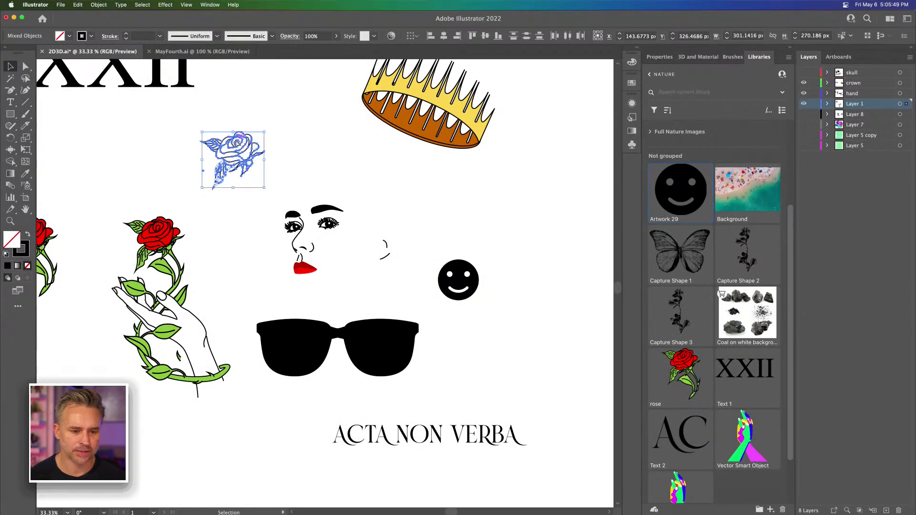
left_click_drag(238, 141, 743, 422)
left_click_drag(710, 379, 709, 379)
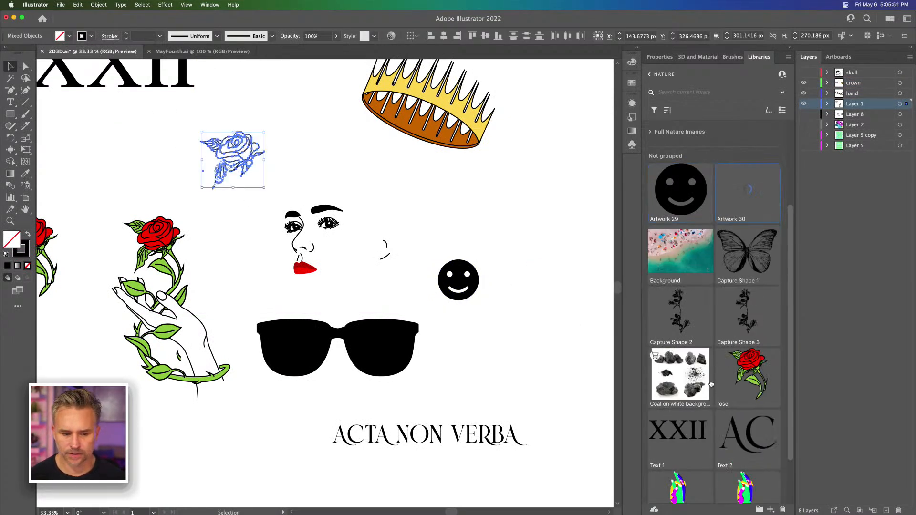
left_click(14, 17)
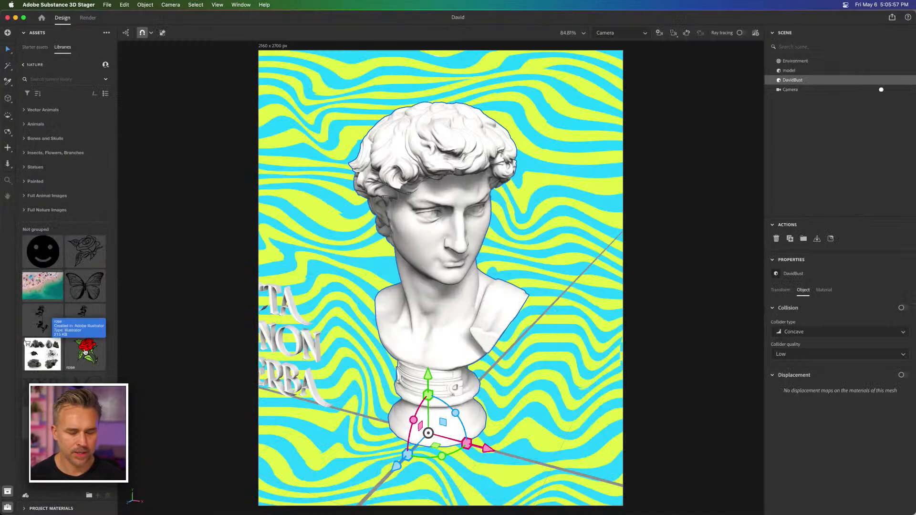
Step: Try applying the colored rose artwork from the Nature library to the scene, and undo the last selection change
left_click(86, 352)
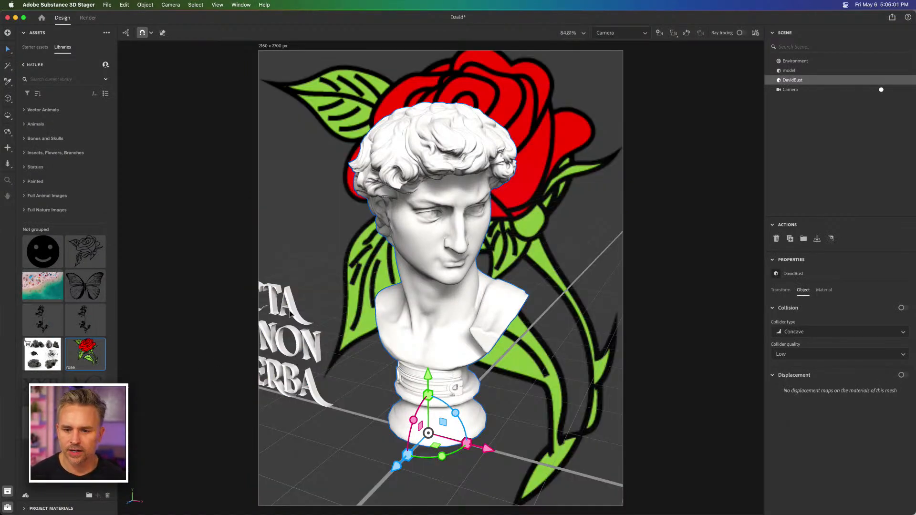
left_click(282, 211)
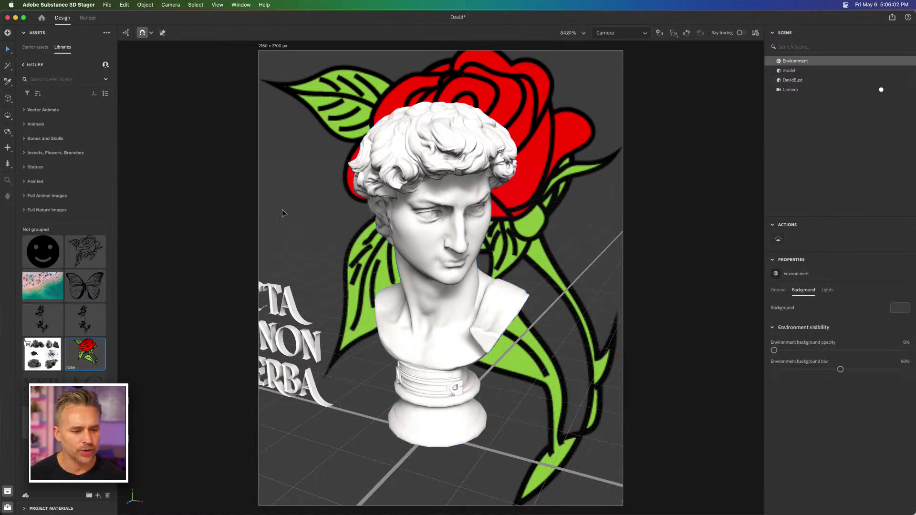
left_click(124, 5)
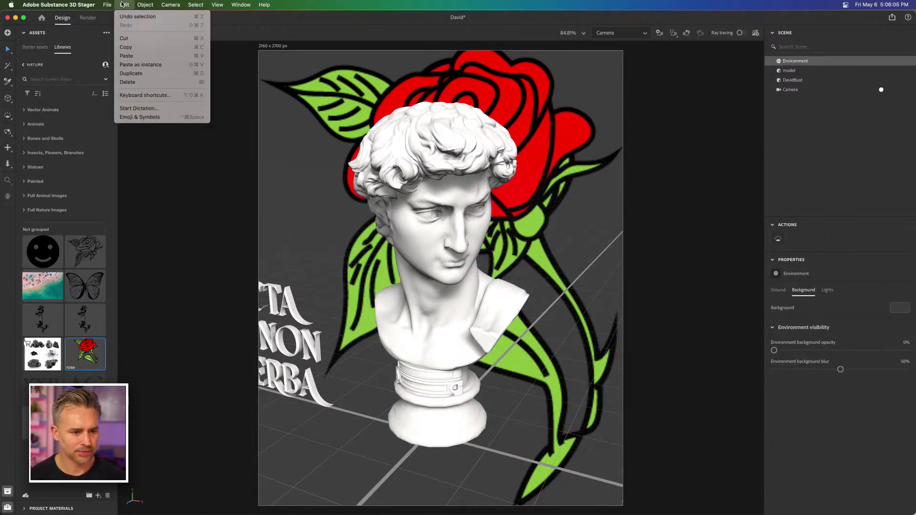
left_click(123, 17)
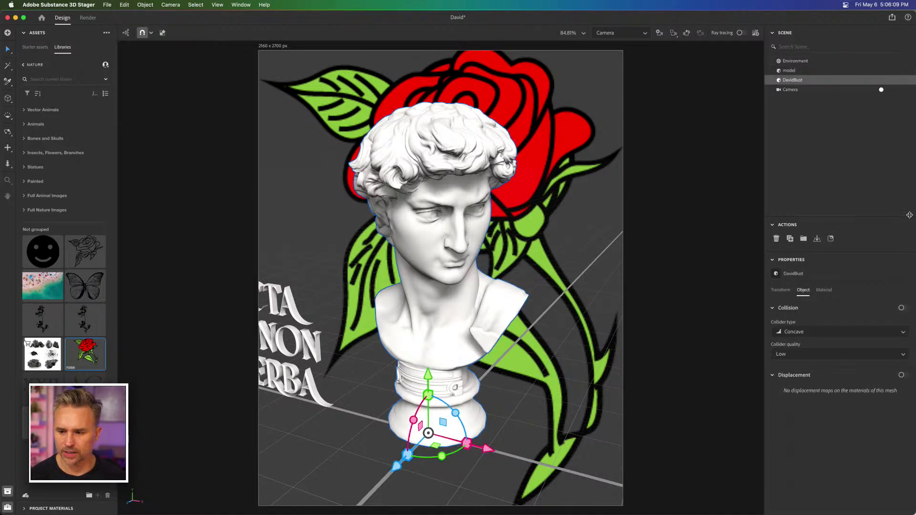
Step: Replace the rose background with Artboard 1.jpg from the Desktop folder, restore the full-width Stager window, and clear the selection
left_click_drag(909, 215, 788, 230)
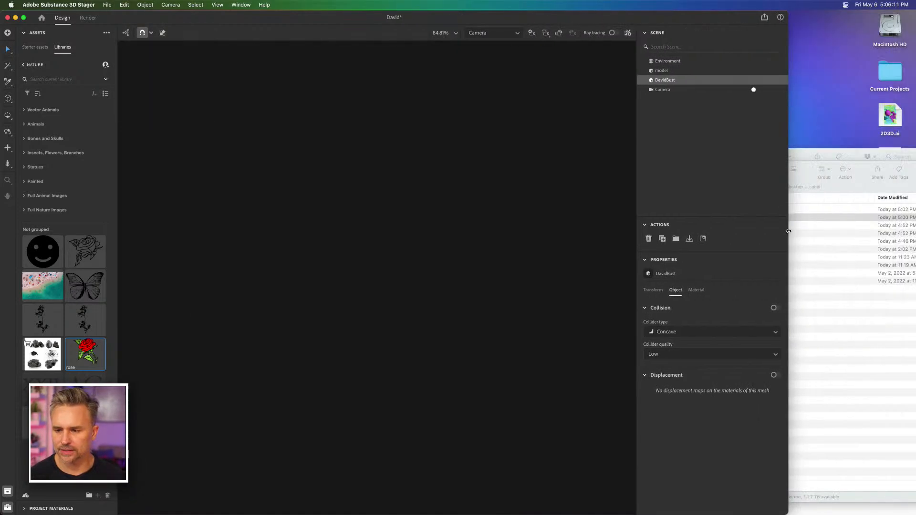
left_click(854, 247)
left_click_drag(715, 172, 699, 212)
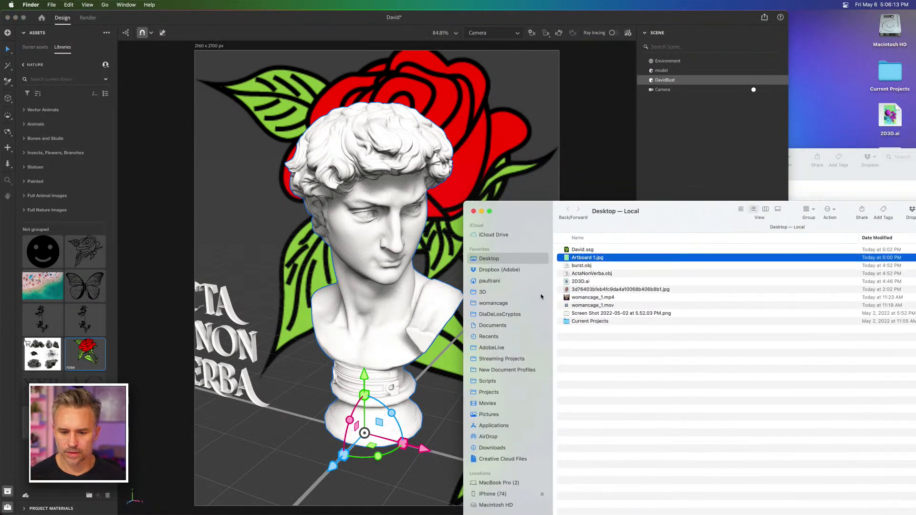
left_click_drag(564, 259, 466, 123)
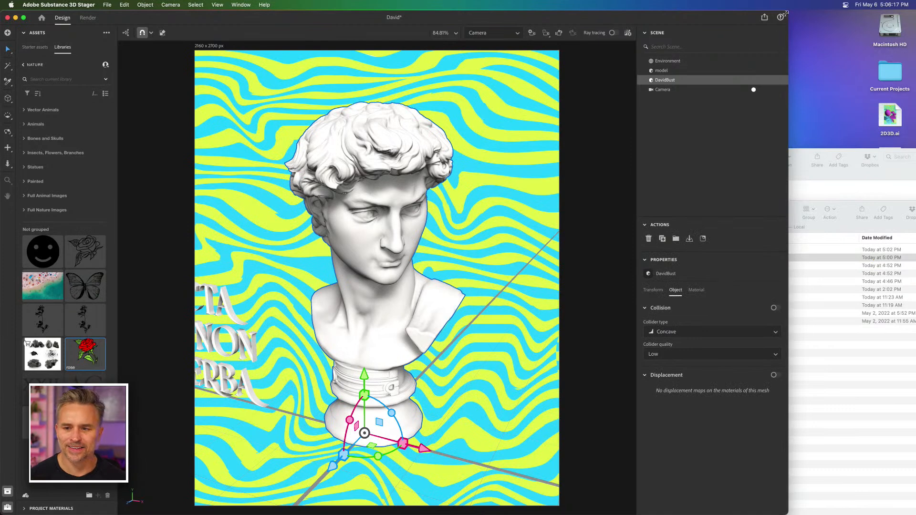
left_click_drag(787, 13, 910, 2)
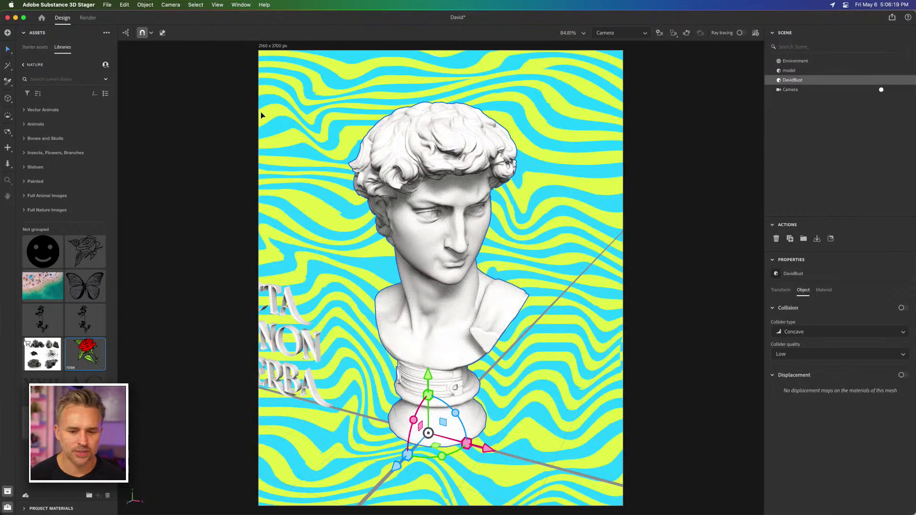
left_click(206, 92)
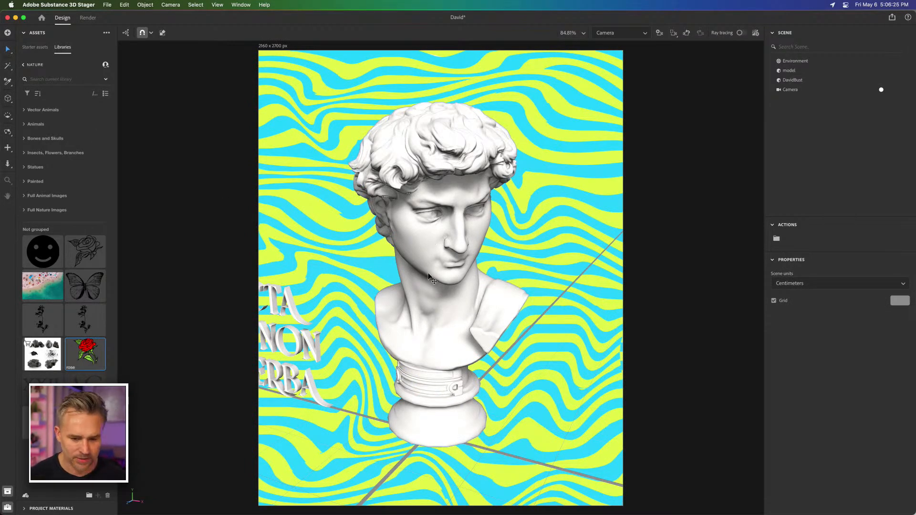
Step: Place the colored rose from the Nature library as a decal on the neck of the David bust
key("2")
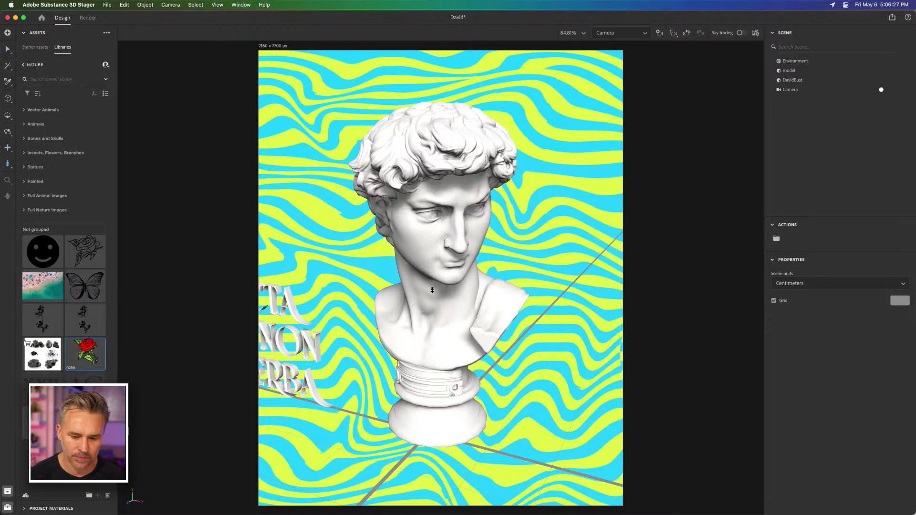
left_click_drag(433, 290, 437, 331)
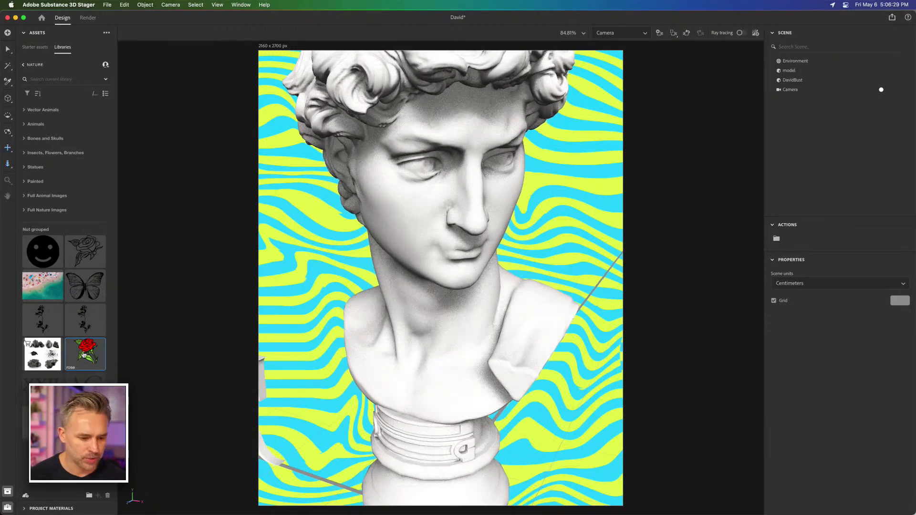
left_click_drag(80, 355, 409, 302)
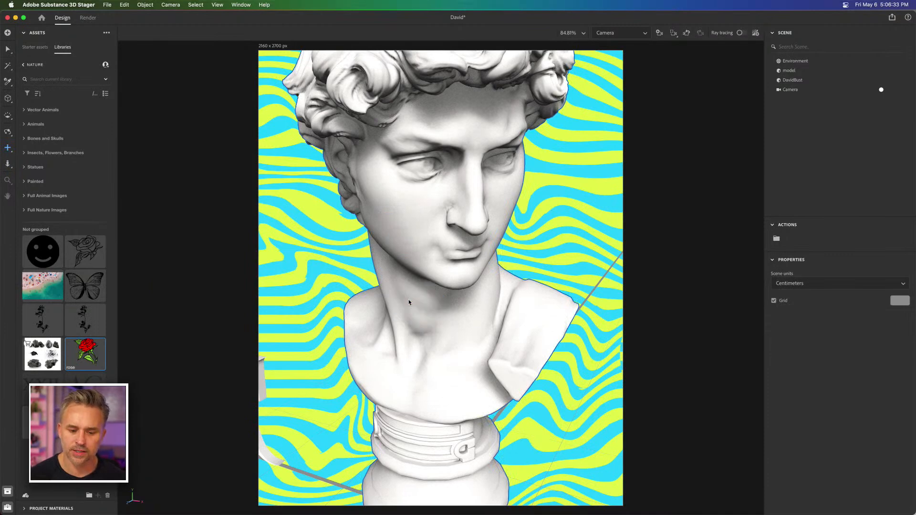
key("super+s")
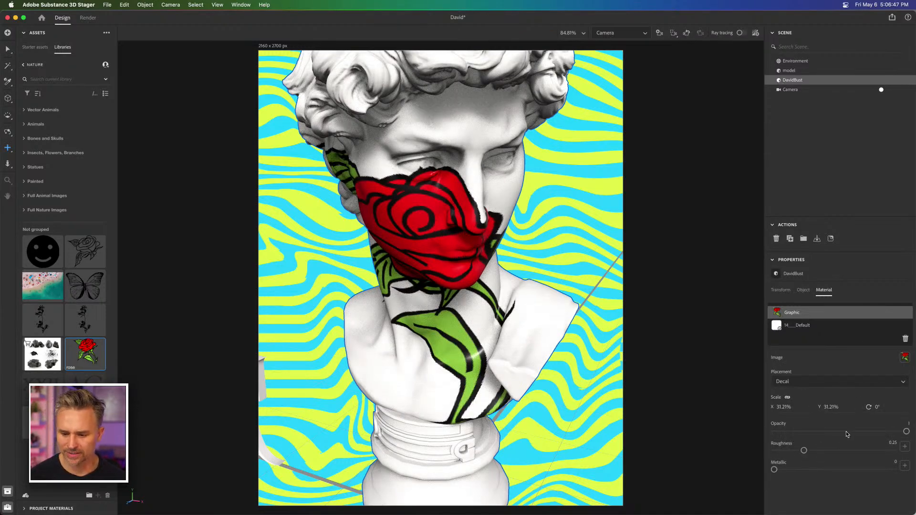
Step: Scale the rose decal to 10% after trying 15%, and reposition and rotate it along the side of the neck
left_click(776, 311)
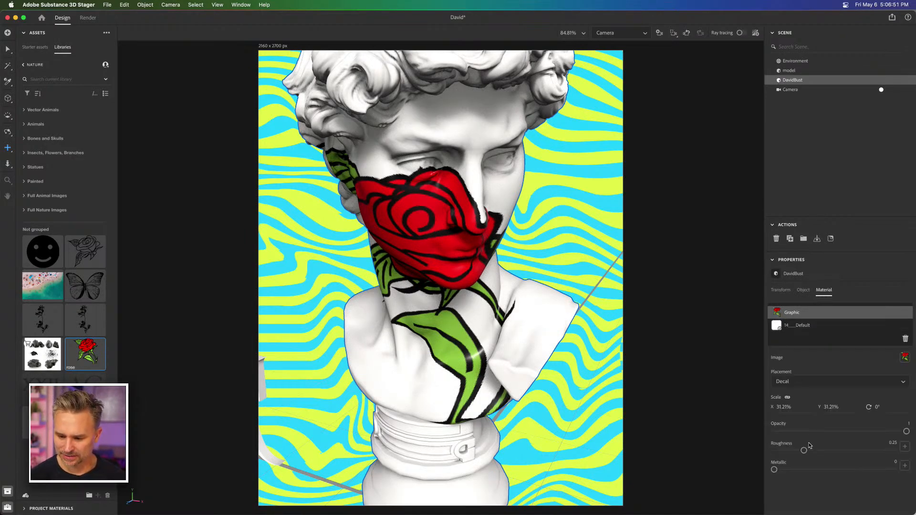
left_click(783, 407)
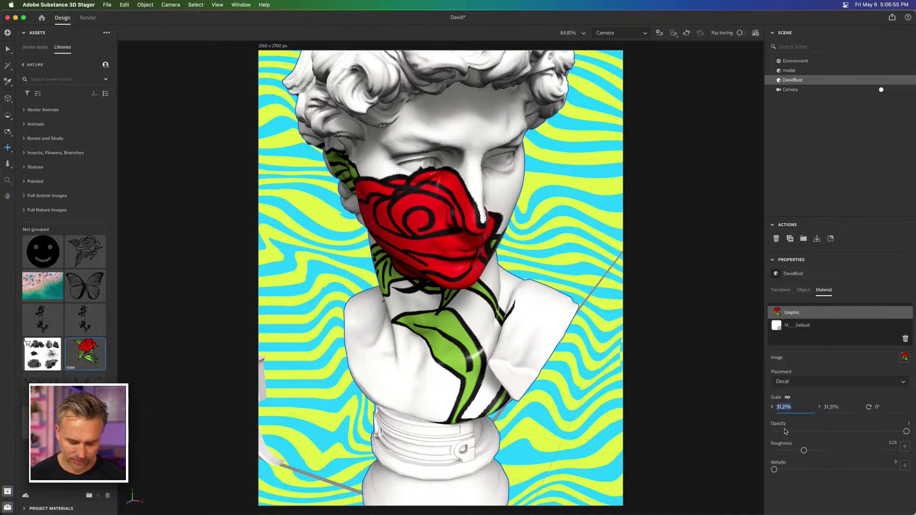
type("15")
key("Return")
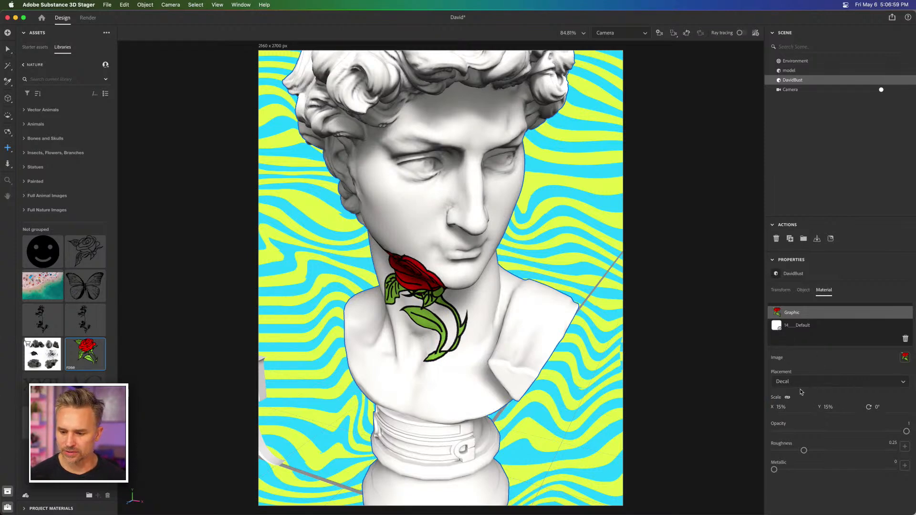
left_click(778, 409)
type("10")
key("Return")
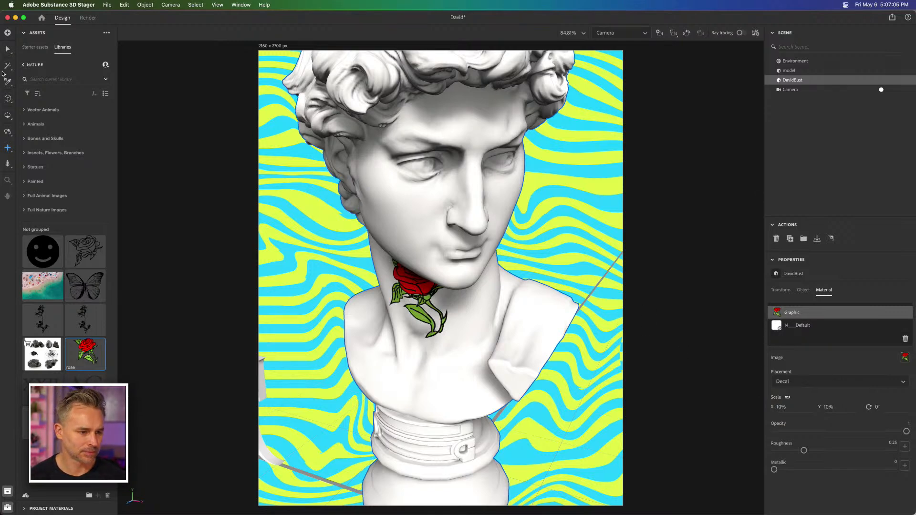
left_click(8, 49)
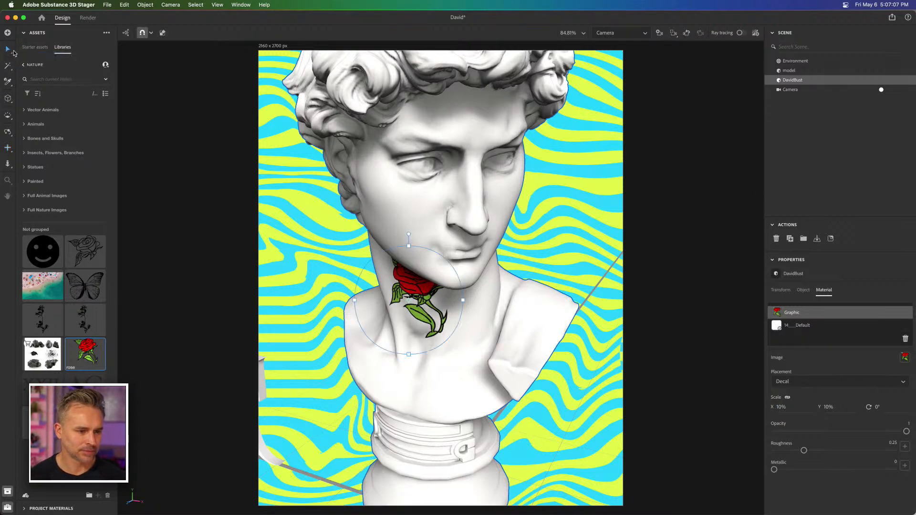
mouse_move(388, 283)
left_mouse_down()
mouse_move(386, 315)
mouse_move(377, 305)
mouse_move(394, 289)
left_mouse_up()
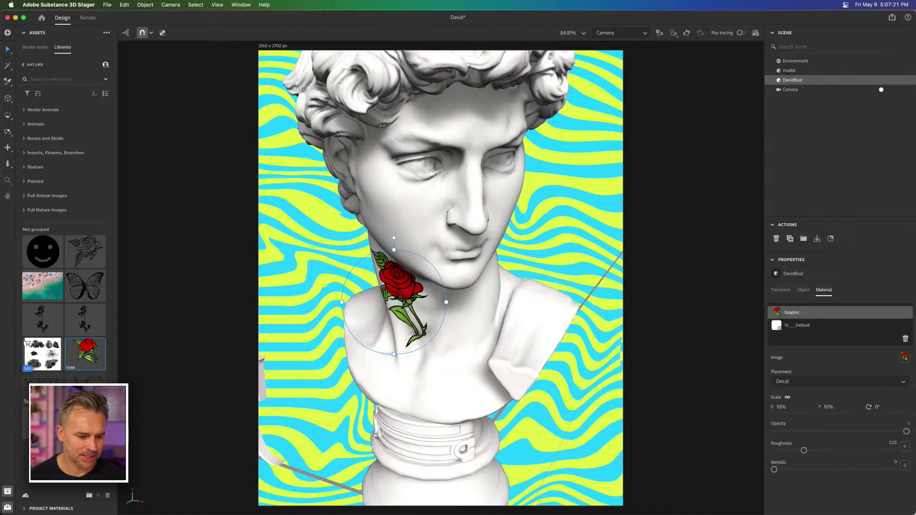
Step: Try placing the XXII text from the Nature library on the cheek of the bust
left_click_drag(43, 391, 409, 197)
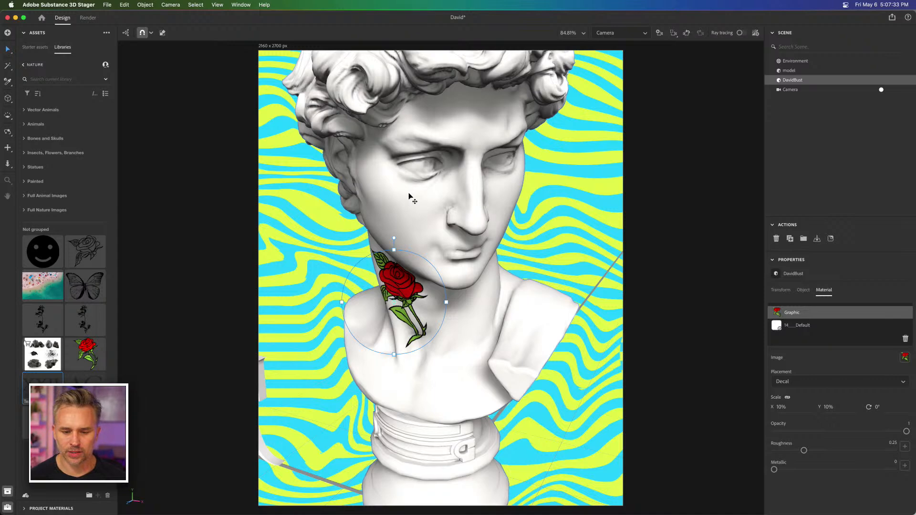
left_click_drag(45, 390, 433, 216)
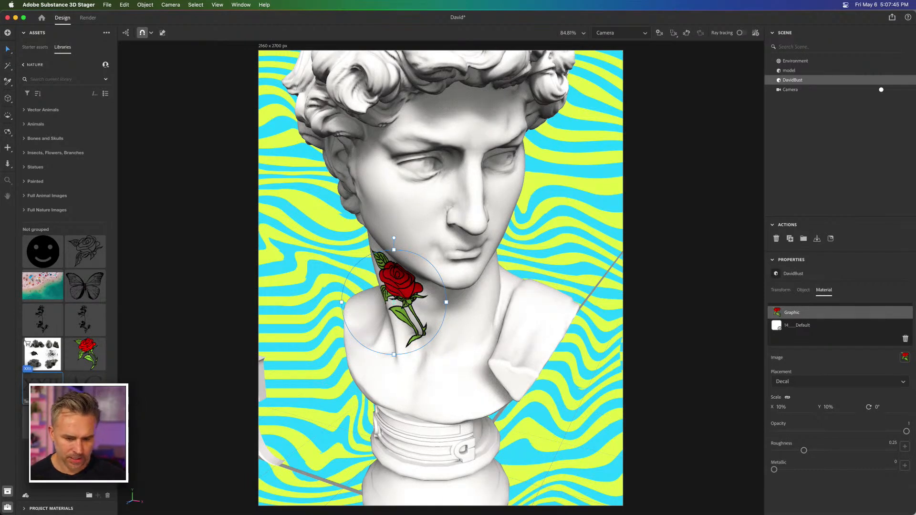
Step: Cycle through the other running applications, quit an unneeded one, and return to Substance 3D Stager
key("super+Tab")
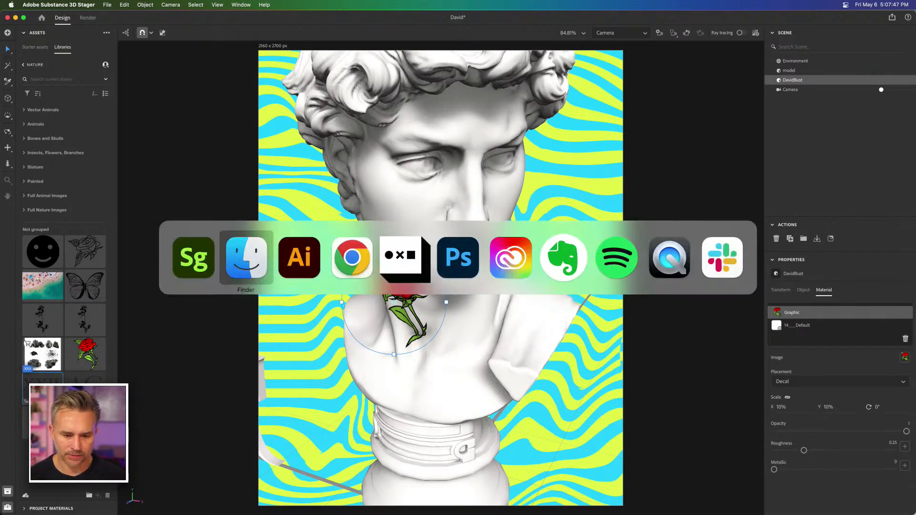
key("super+Tab")
key("super+Tab")
key("super+Tab")
key("super+Tab")
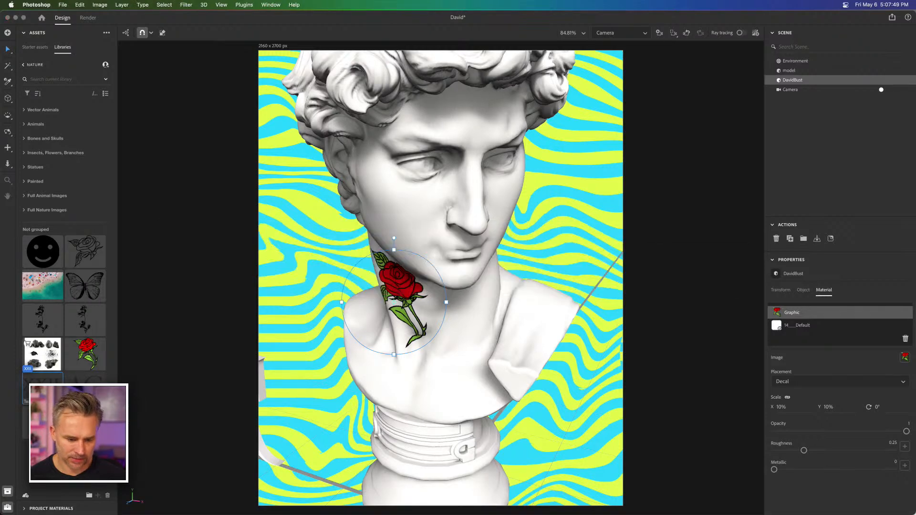
key("super+Tab")
key("super+Tab")
key("super+Tab")
key("super+Tab")
key("super+Tab")
key("super+Tab")
key("super+Tab")
key("super+Tab")
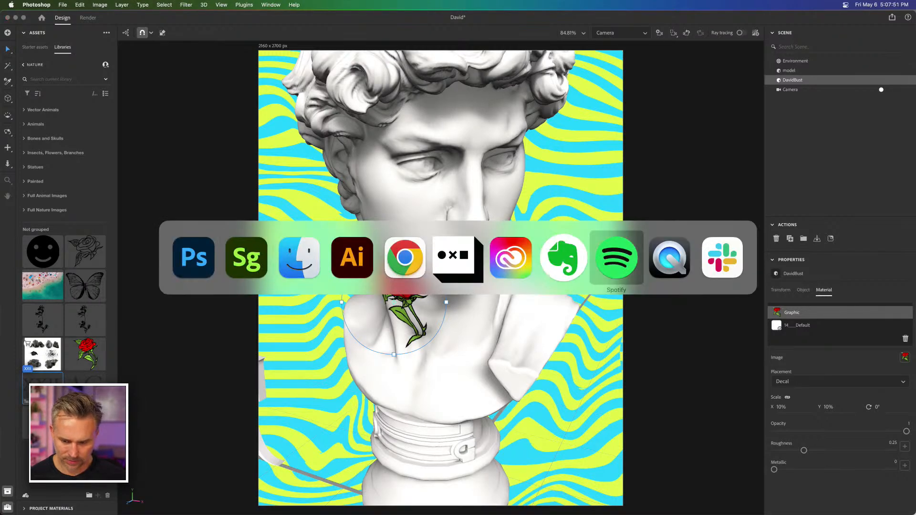
key("super+Tab")
key("super+Tab")
key("super+Tab")
key("super+Tab")
key("super+Tab")
key("super+Tab")
key("super+Tab")
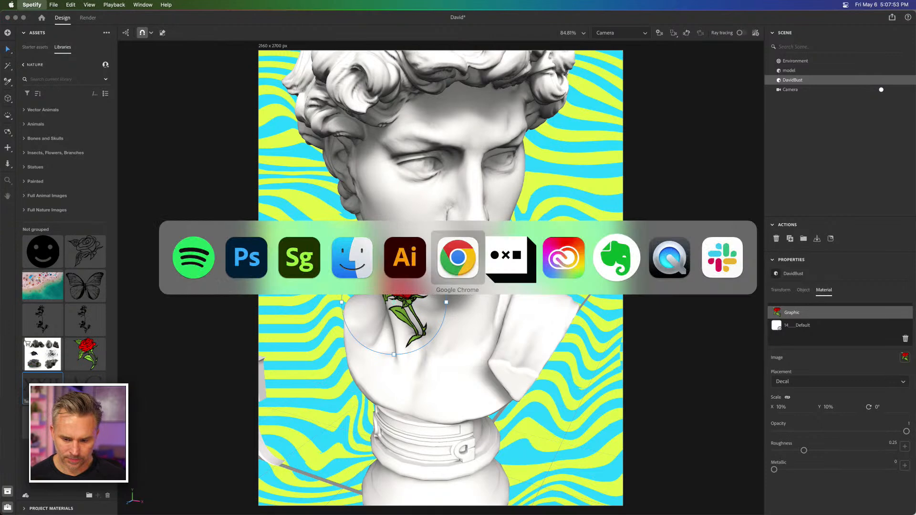
key("super+Tab")
key("super+q")
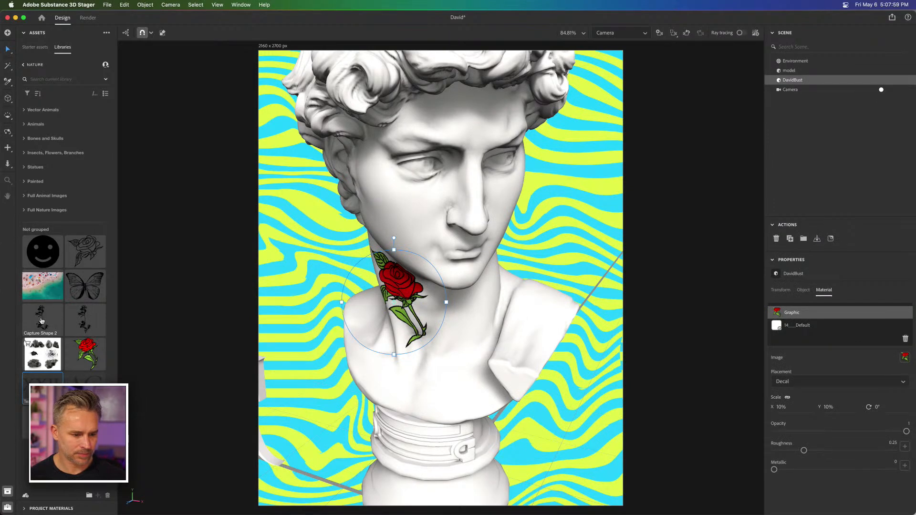
Step: Try to apply the XXII text from the Nature library to the bust's material layers and face
left_click_drag(65, 373, 822, 313)
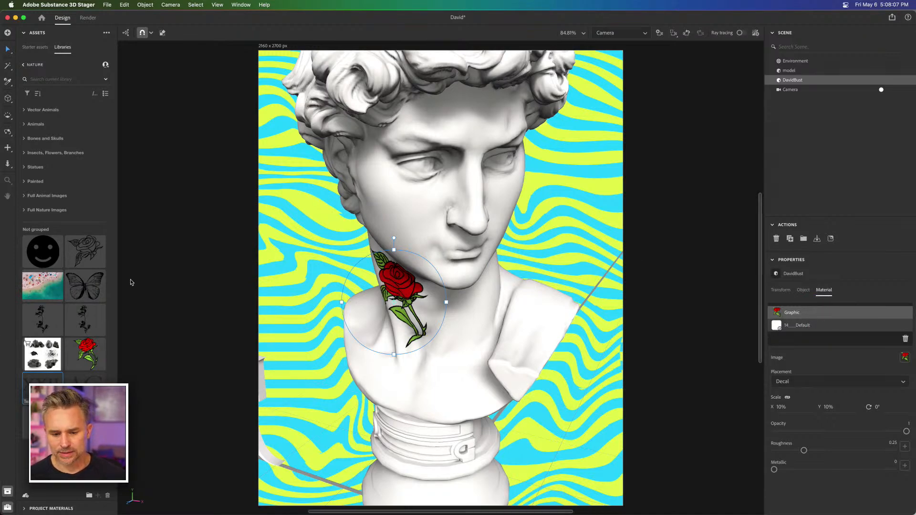
left_click_drag(89, 366, 394, 196)
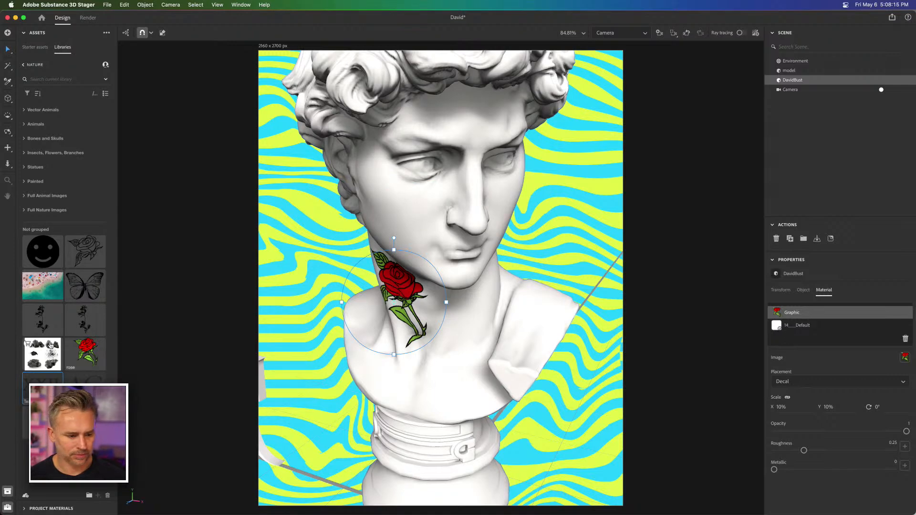
left_click(315, 177)
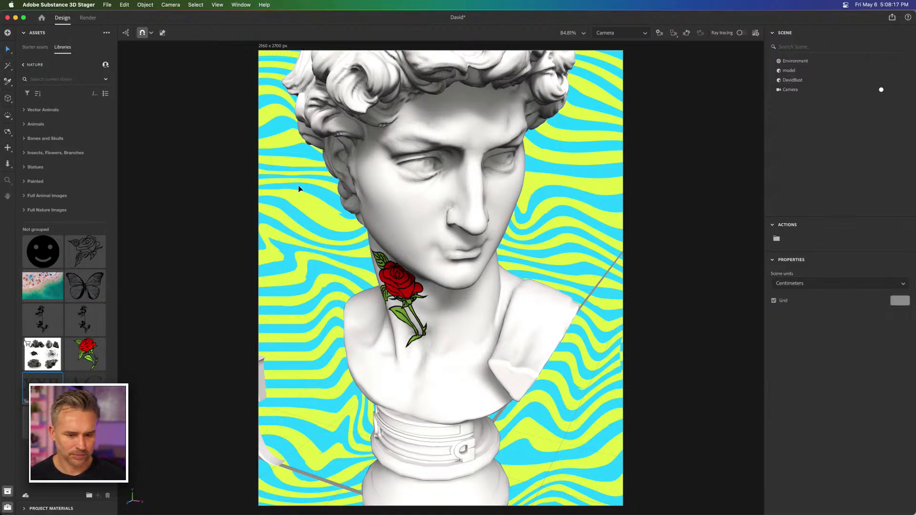
left_click_drag(393, 193, 437, 196)
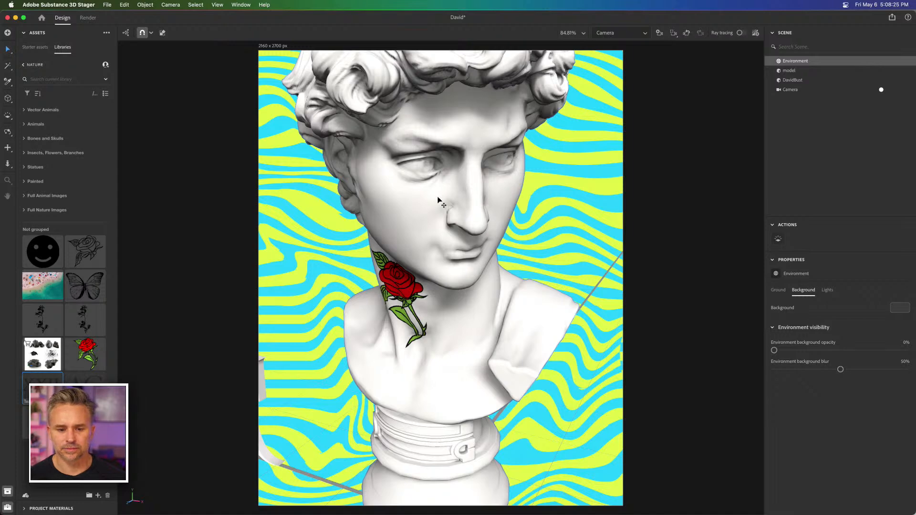
left_click(438, 200)
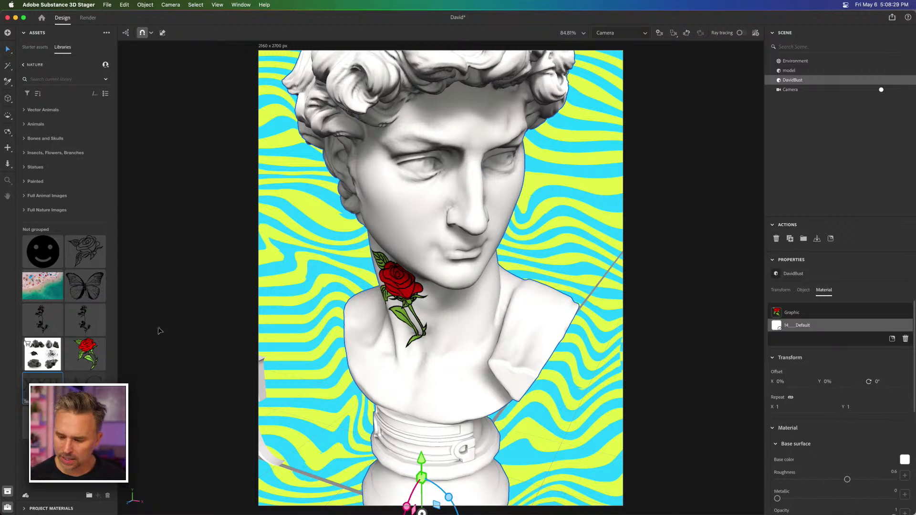
left_click_drag(275, 295, 396, 204)
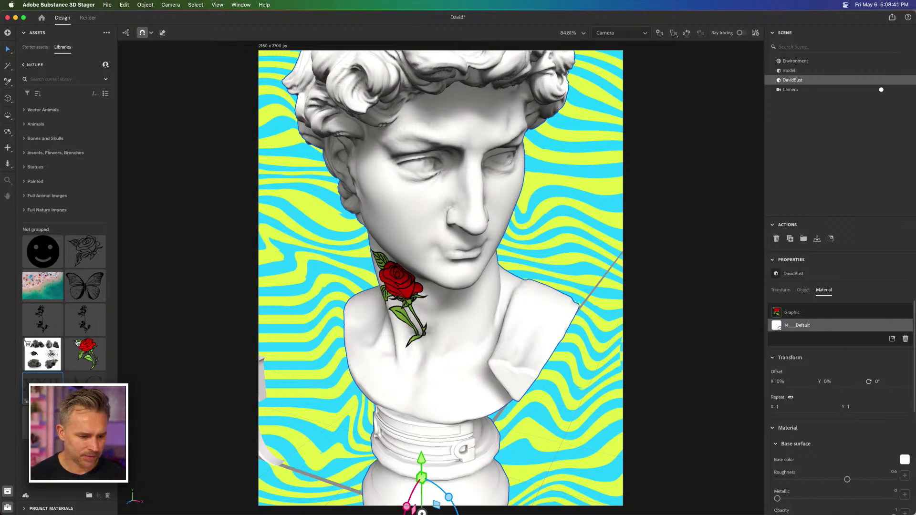
Step: Place the butterfly shape from the Nature library on the bust as a decal scaled to 5%, positioned on the chest
left_click_drag(84, 284, 430, 194)
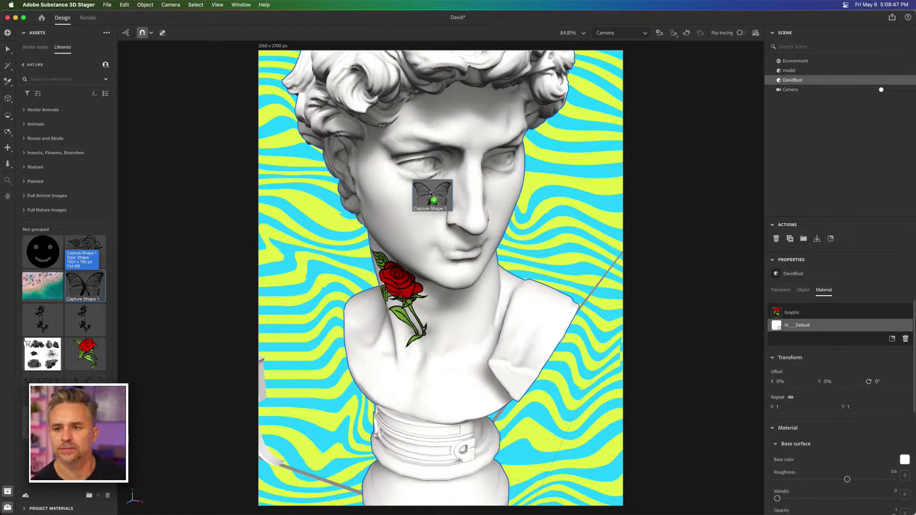
left_click_drag(431, 194, 430, 195)
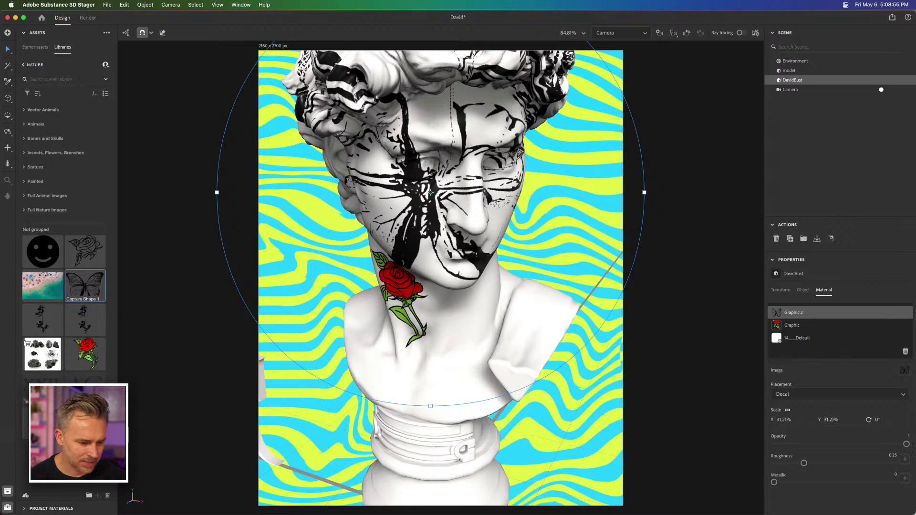
left_click_drag(69, 378, 155, 424)
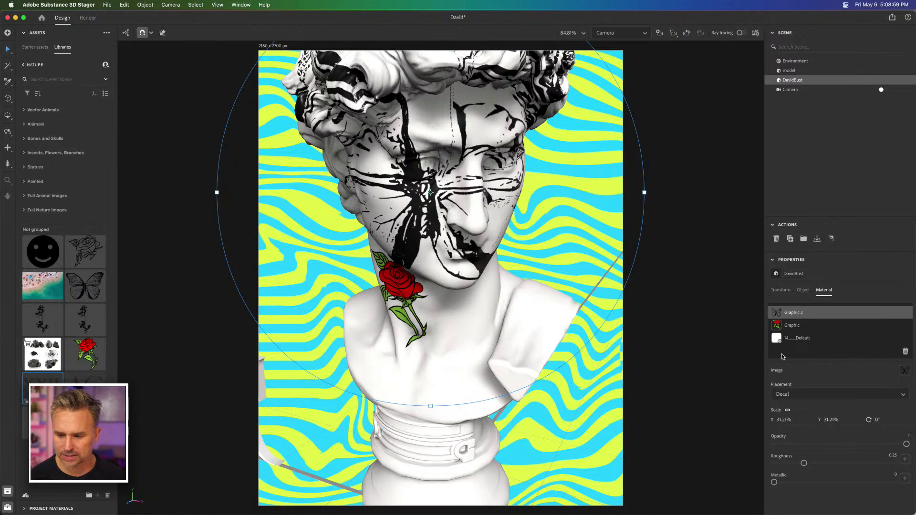
left_click(780, 420)
type("5")
key("Return")
left_click_drag(417, 191, 443, 381)
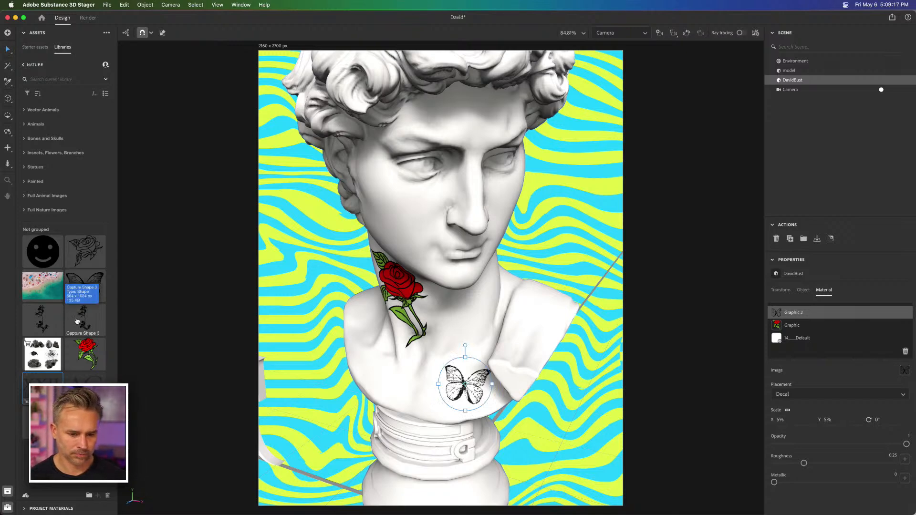
Step: Place the Capture Shape 3 plant sprig as a decal scaled to 5%, positioned at the base of the neck above the butterfly
left_click_drag(77, 321, 400, 228)
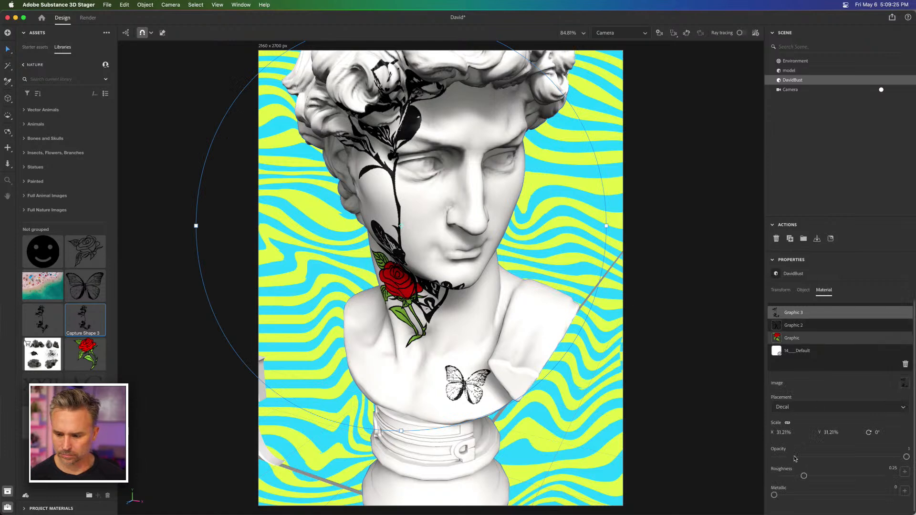
double_click(827, 431)
type("5")
key("Return")
left_click_drag(379, 213, 495, 320)
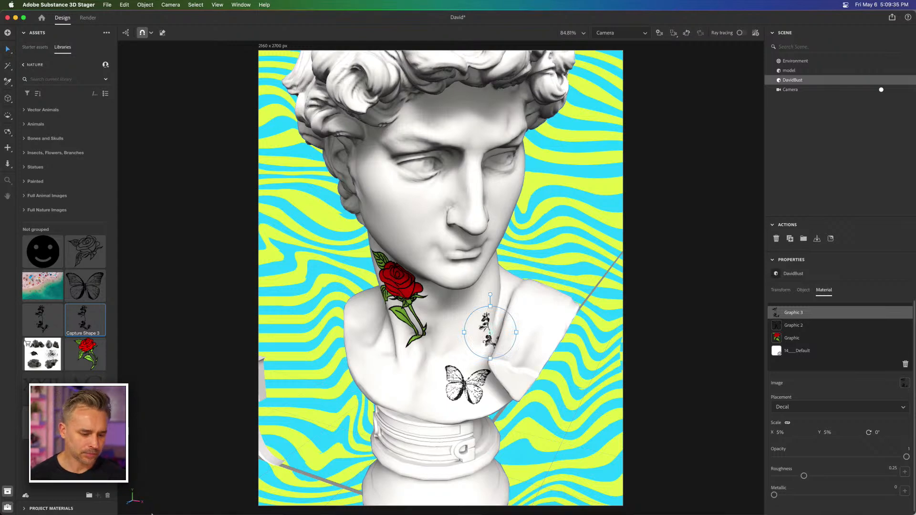
Step: Switch to Illustrator with the 2D3D.ai document
left_click(253, 504)
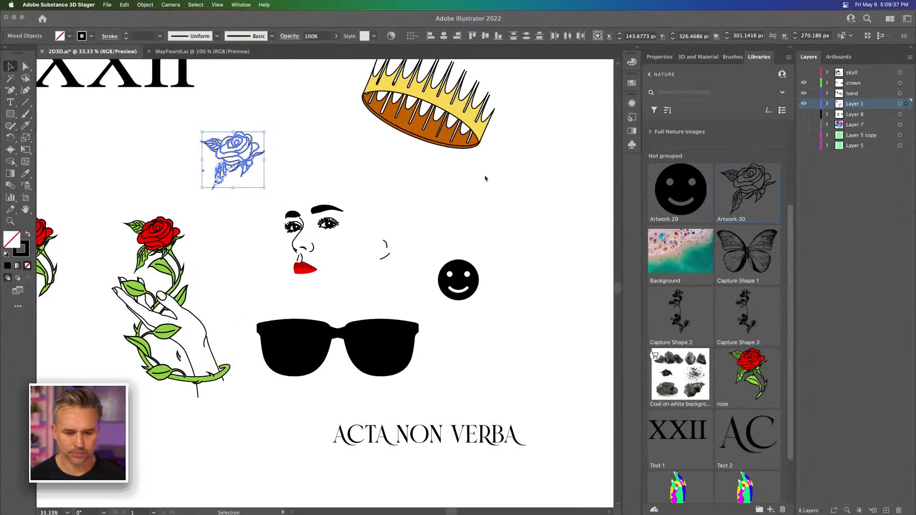
left_click(518, 285)
left_click_drag(517, 286, 499, 231)
left_click(482, 202)
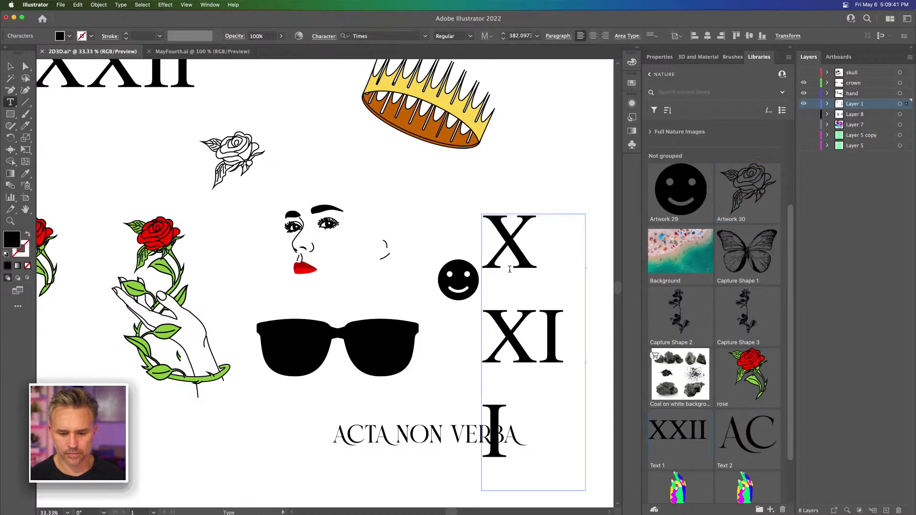
key("Escape")
left_click_drag(522, 244, 525, 163)
key("Delete")
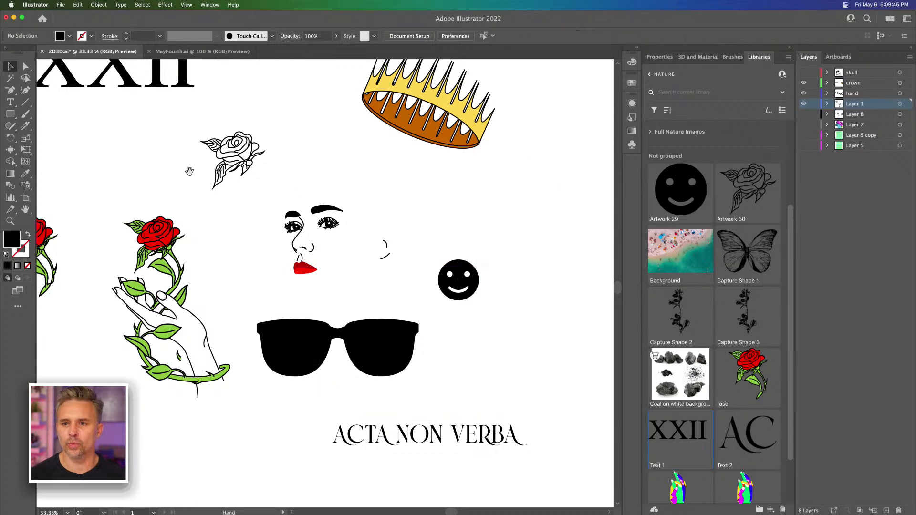
Step: Add the XXII text object on the canvas to the Nature library as a graphic
scroll(312, 290, "up", 5)
scroll(312, 289, "left", 5)
scroll(311, 291, "up", 1)
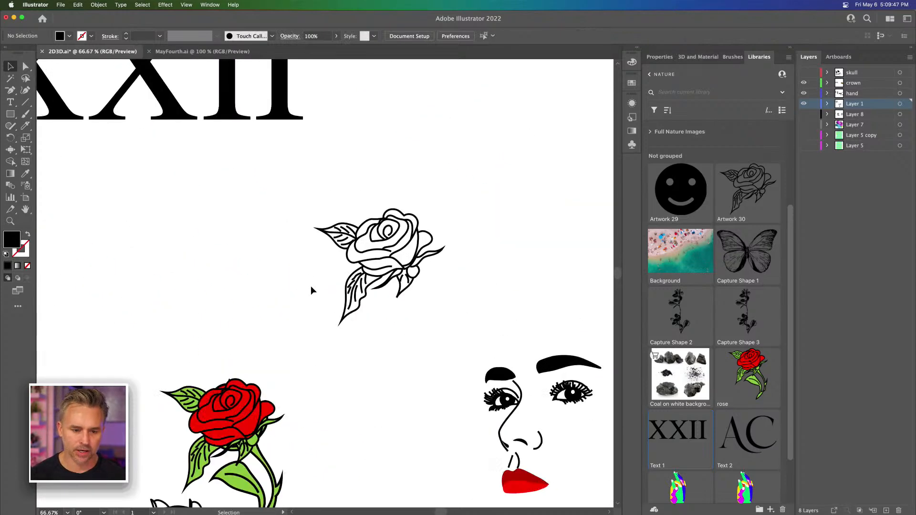
scroll(227, 204, "up", 1)
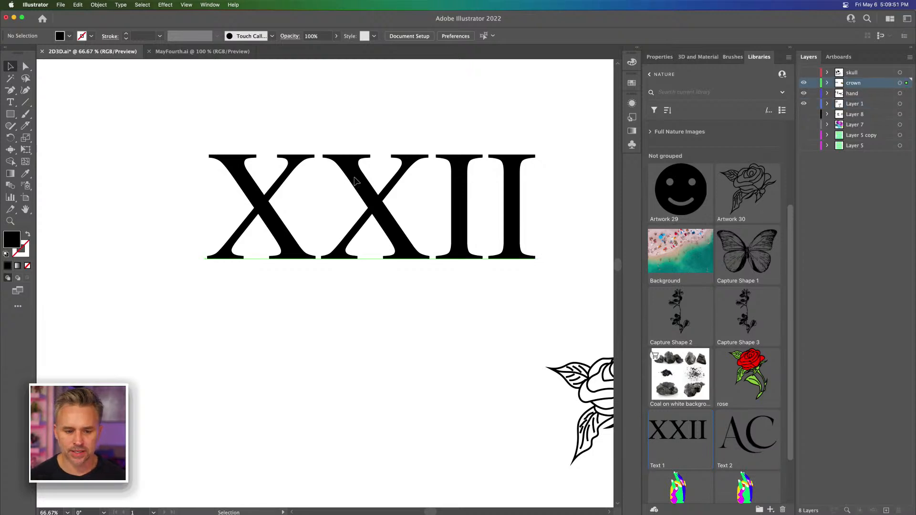
left_click(349, 176)
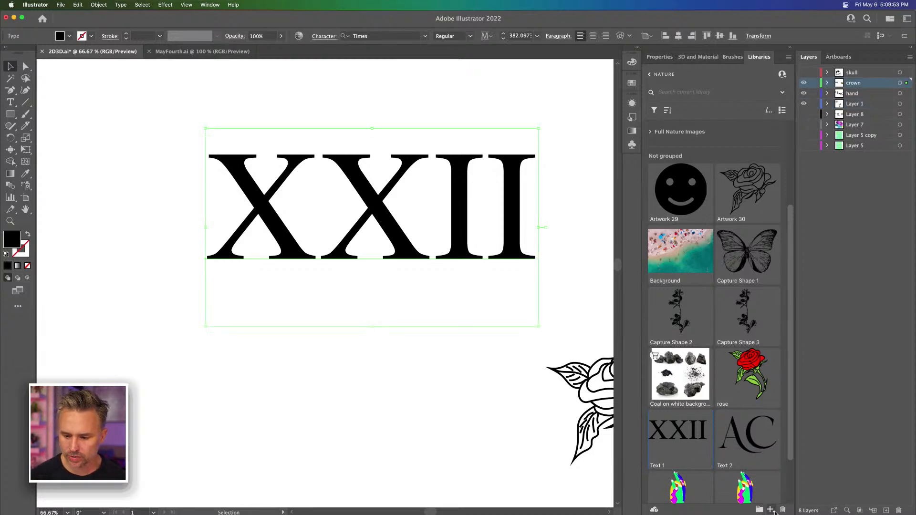
left_click(770, 510)
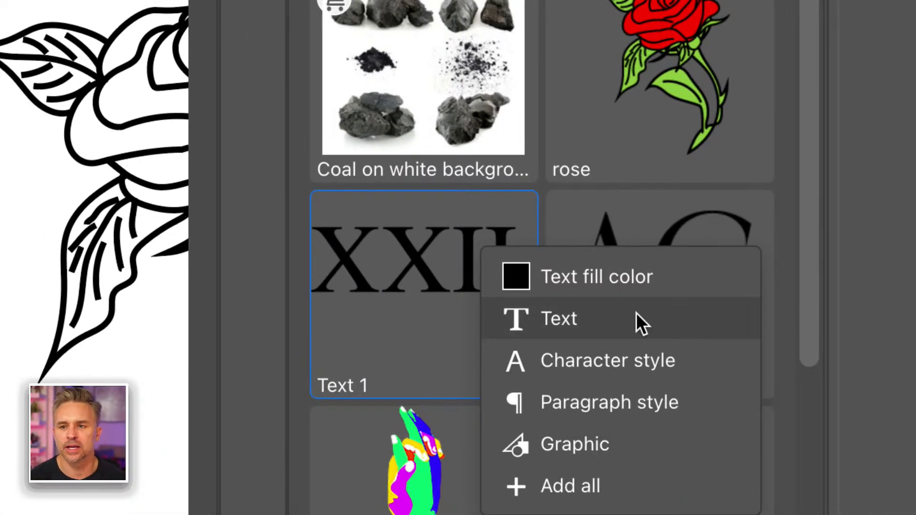
left_click(545, 446)
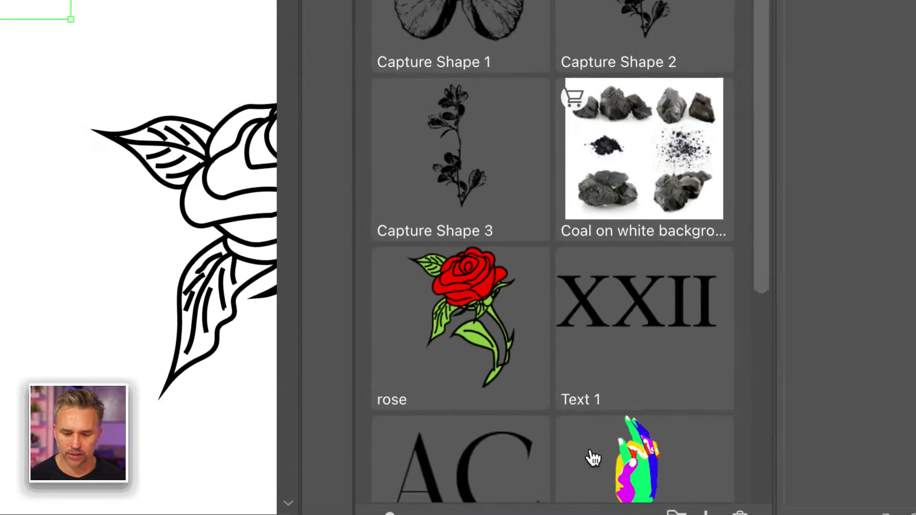
Step: Find the new XXII graphic, Artwork 31, in the Nature library and rename it XXII
scroll(613, 453, "down", 5)
scroll(613, 453, "up", 4)
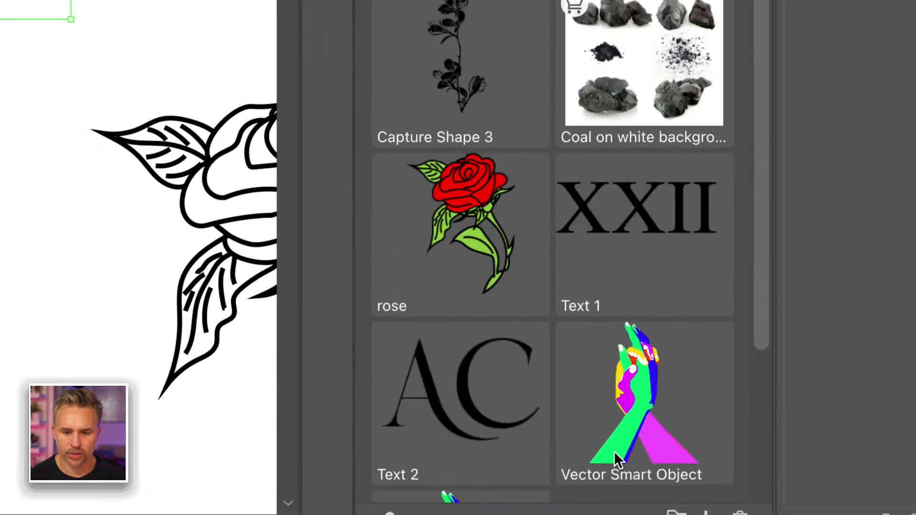
scroll(614, 451, "up", 10)
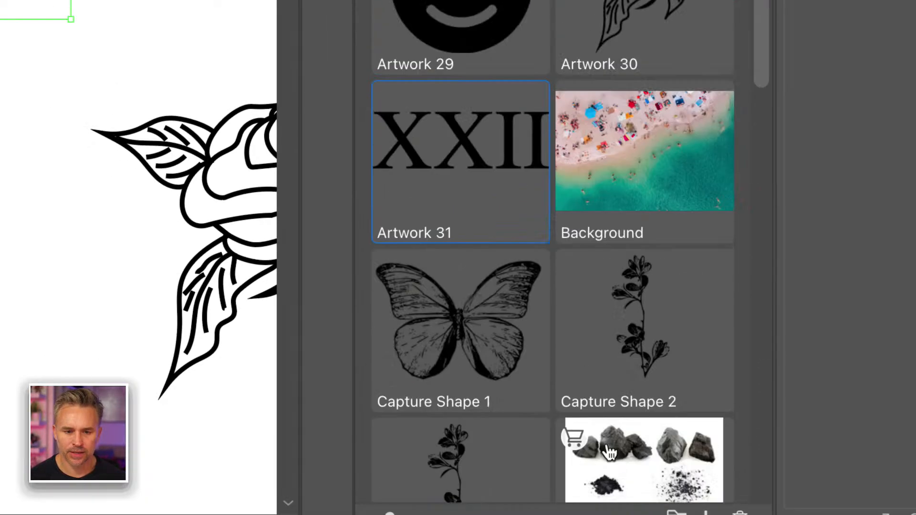
double_click(410, 233)
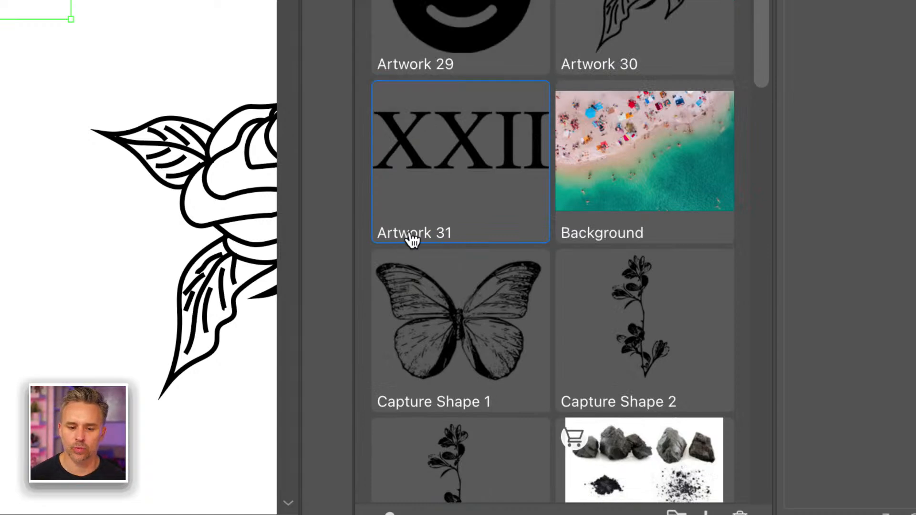
type("XXII")
key("Return")
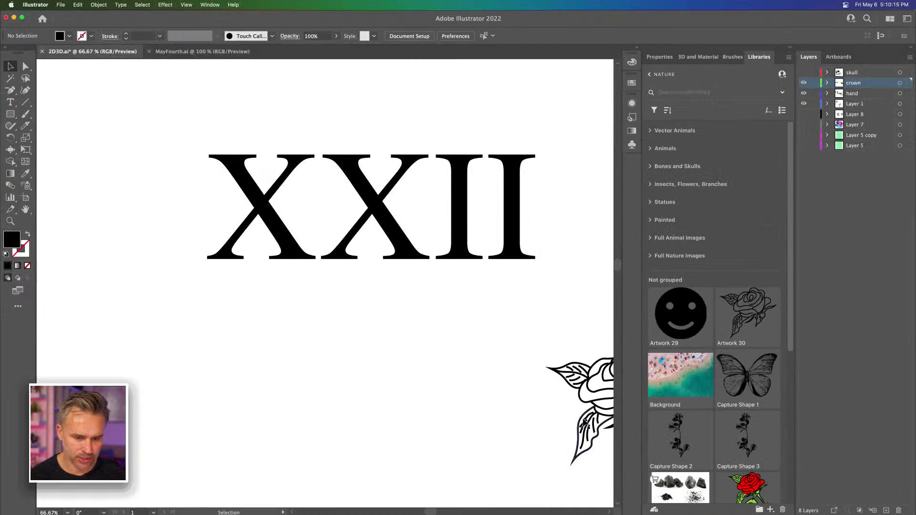
Step: Move the ACTA NON VERBA text to the empty area beside the smiley and add it to the Nature library as a graphic
left_click_drag(501, 402, 108, 271)
left_click_drag(438, 356, 108, 154)
key("super+minus")
key("super+minus")
key("super+minus")
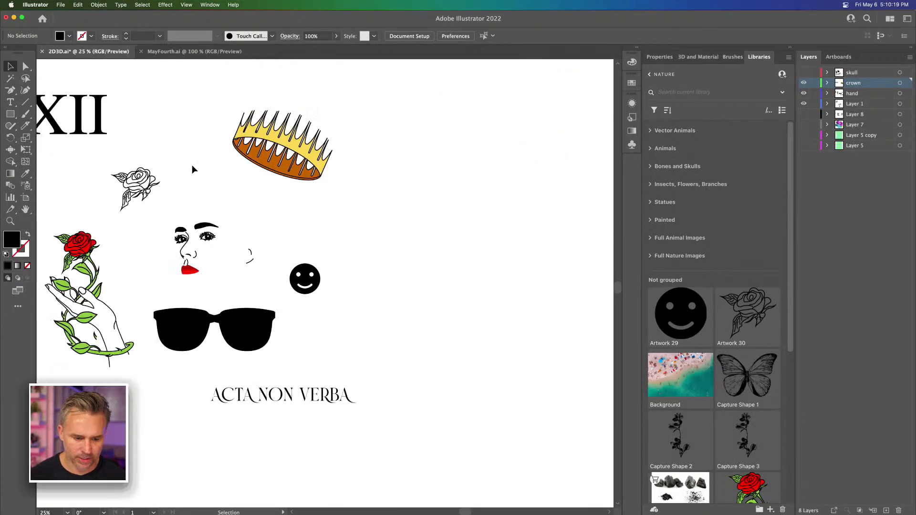
left_click_drag(275, 400, 432, 286)
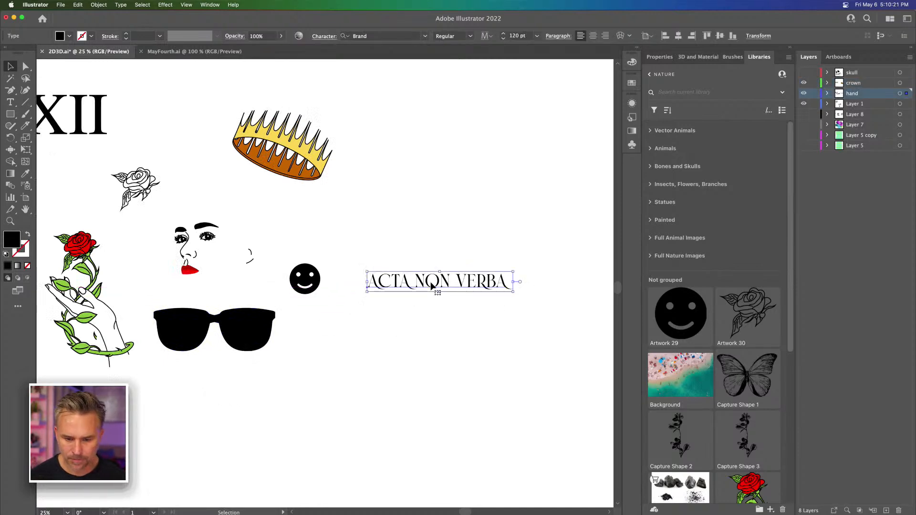
left_click(770, 510)
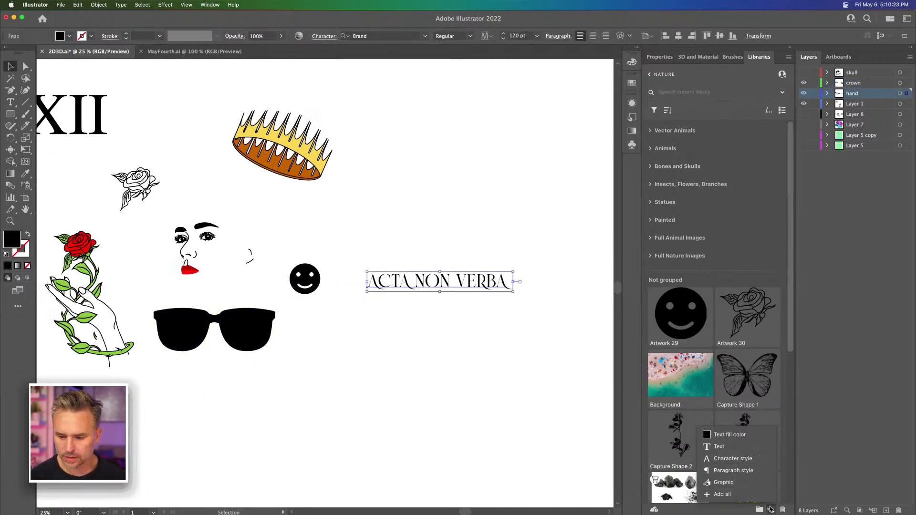
left_click(725, 483)
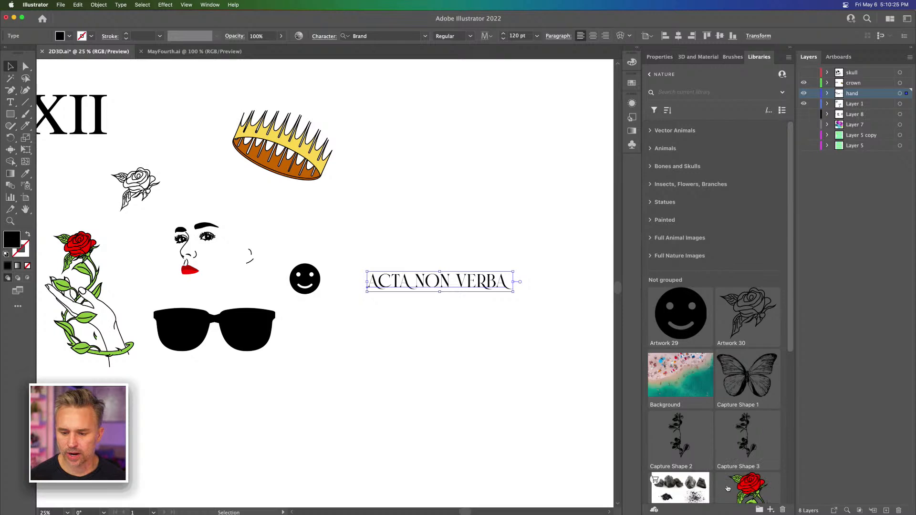
left_click(547, 204)
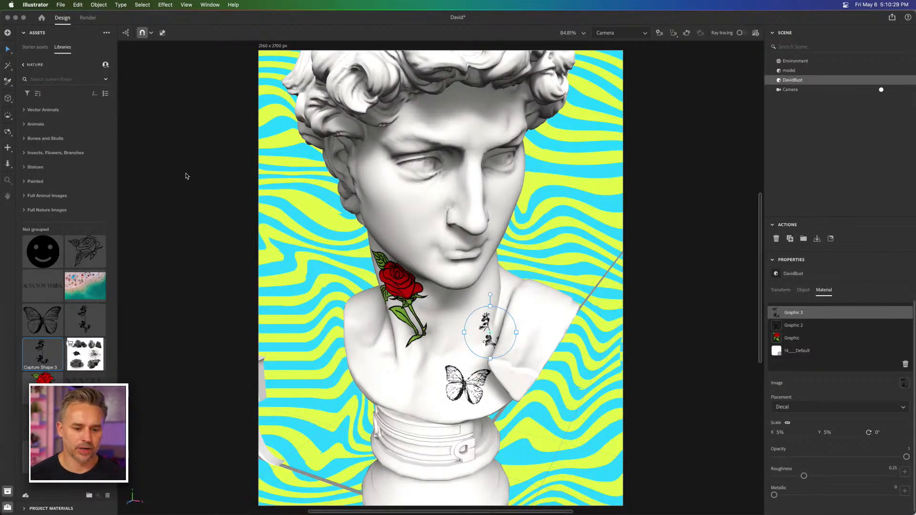
Step: Switch back to Substance 3D Stager and pull the camera back to frame more of the bust and pedestal
left_click(186, 176)
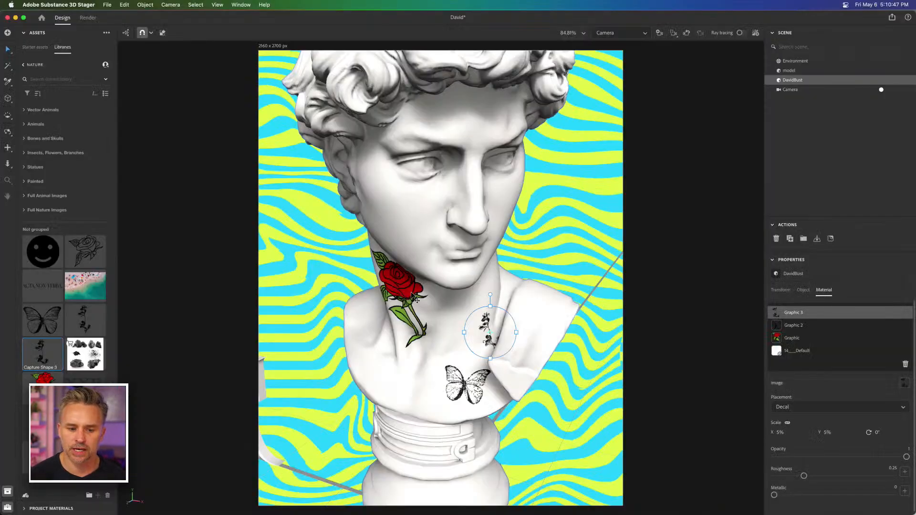
scroll(359, 249, "down", 5)
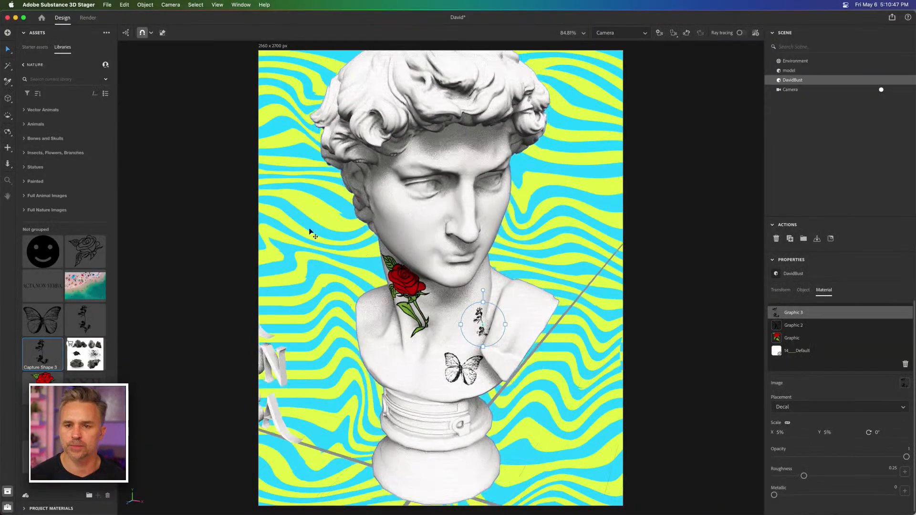
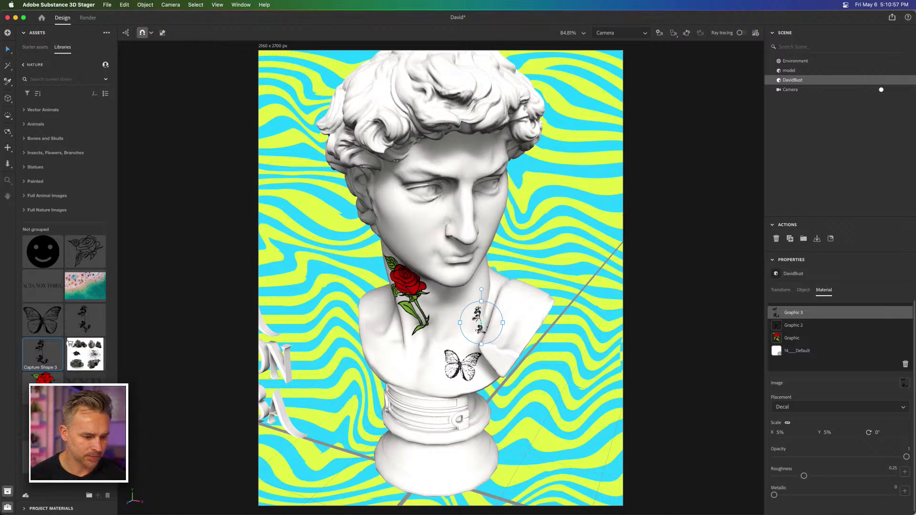
Step: Place the XXII graphic from the Nature library on the bust's face as a decal and set its scale to 5%
left_click_drag(342, 296, 421, 224)
key("super+s")
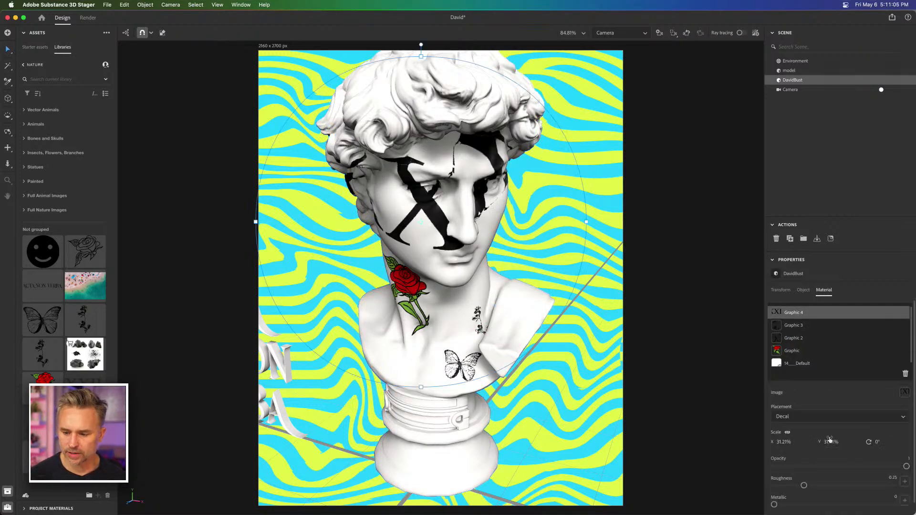
left_click(781, 443)
type("5")
key("Return")
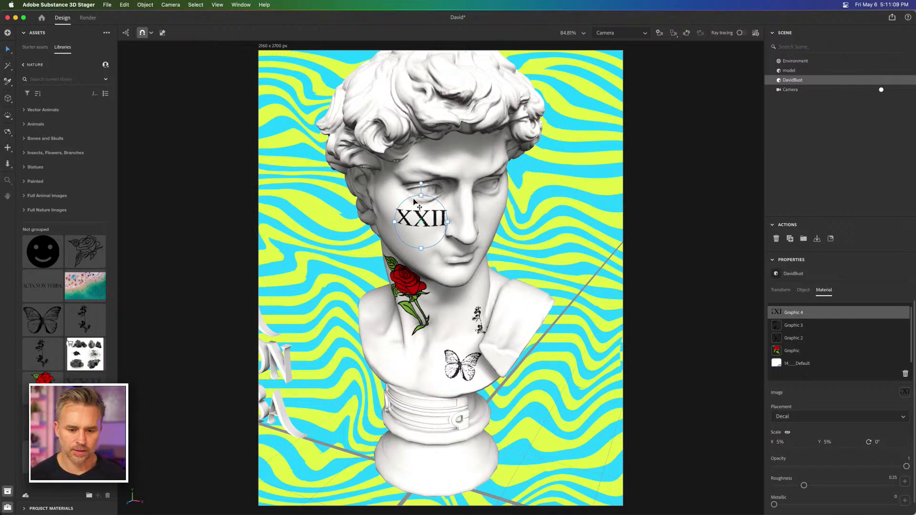
Step: Reduce the XXII decal's scale to 2% and move it onto the forehead above the eyebrow
left_click(780, 442)
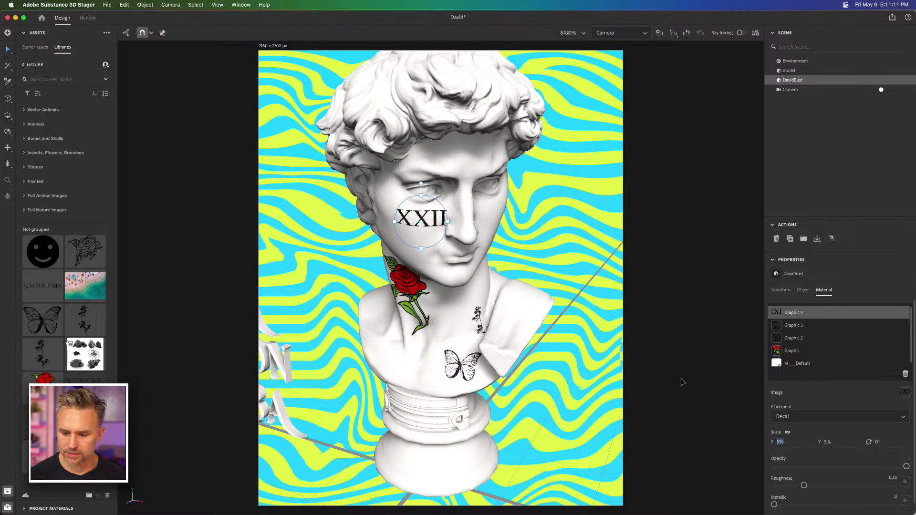
type("2")
key("Return")
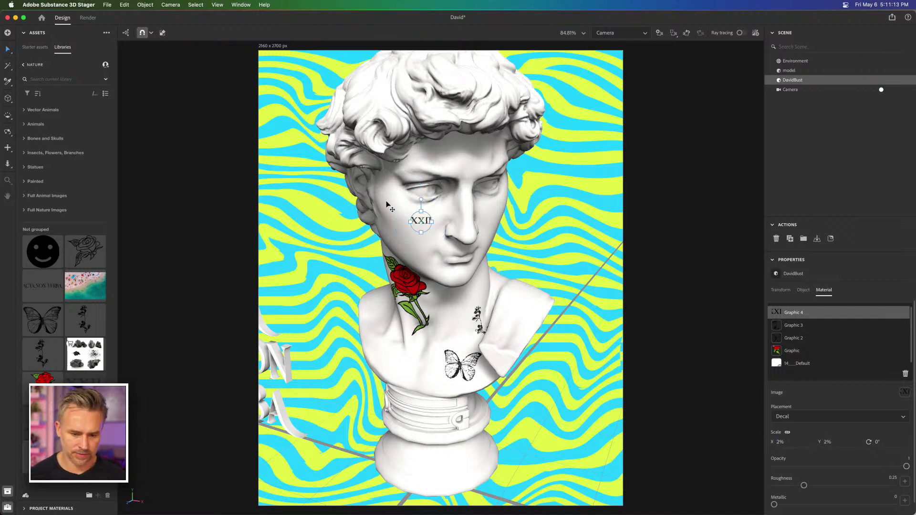
left_click_drag(420, 217, 411, 166)
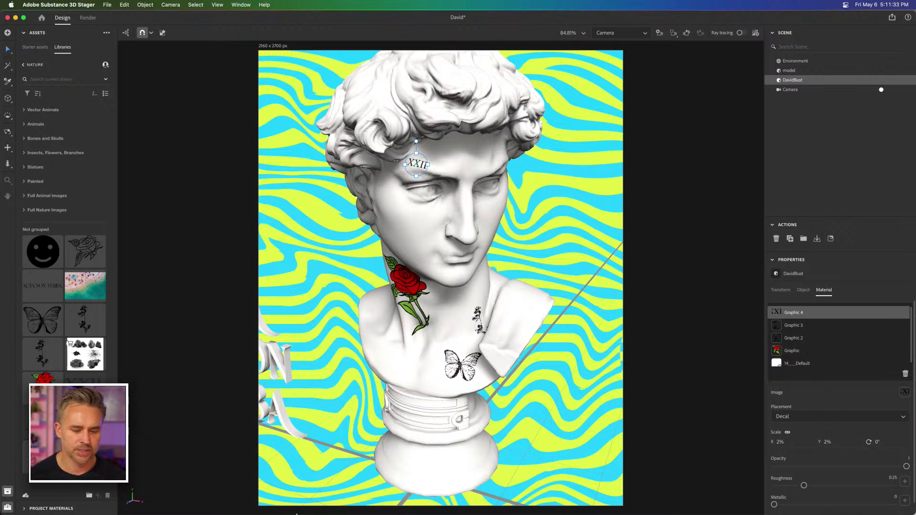
Step: Switch to Illustrator and open the Misc library in place of the Nature library
left_click(296, 513)
mouse_move(258, 514)
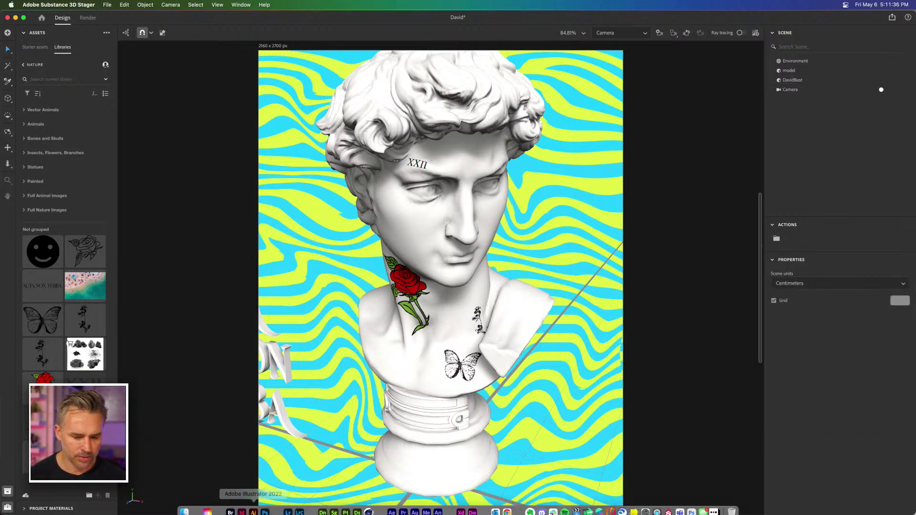
left_click(253, 505)
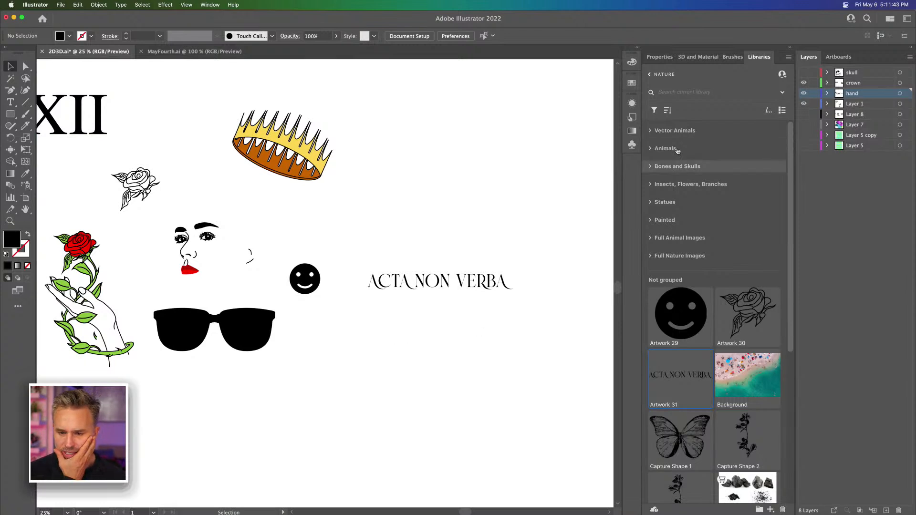
left_click(649, 75)
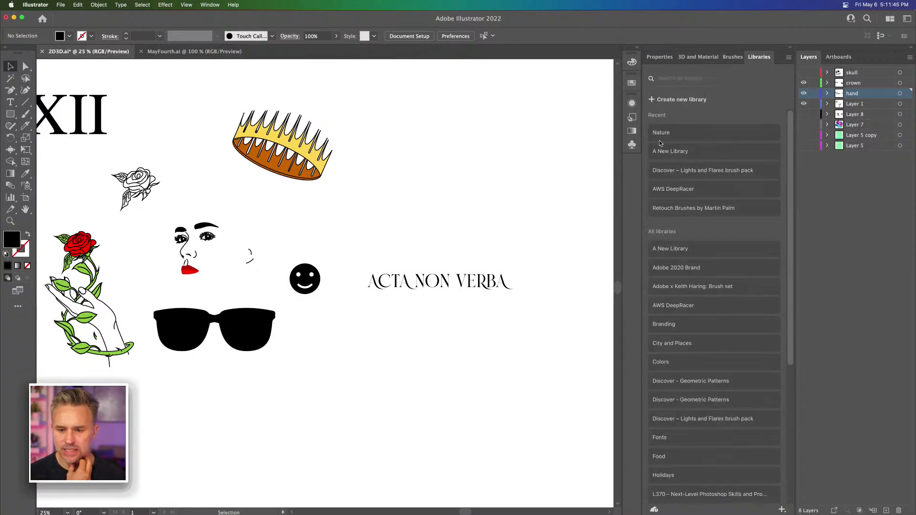
scroll(679, 365, "down", 8)
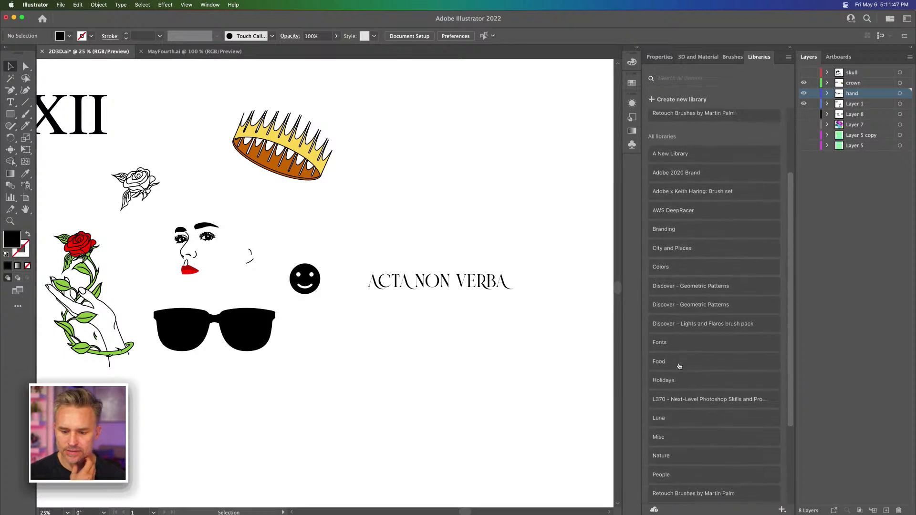
left_click(665, 352)
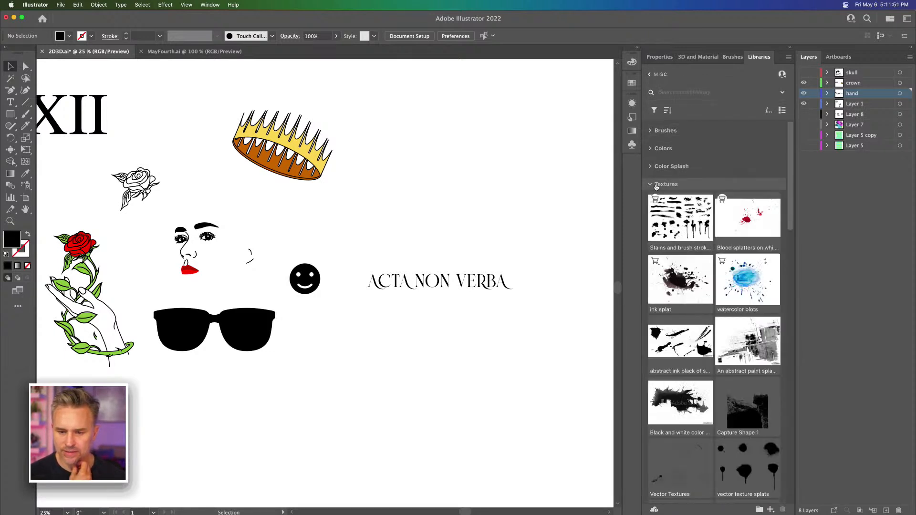
Step: Look through the Vector Graphics group of the Misc library for further tattoo artwork
left_click(649, 185)
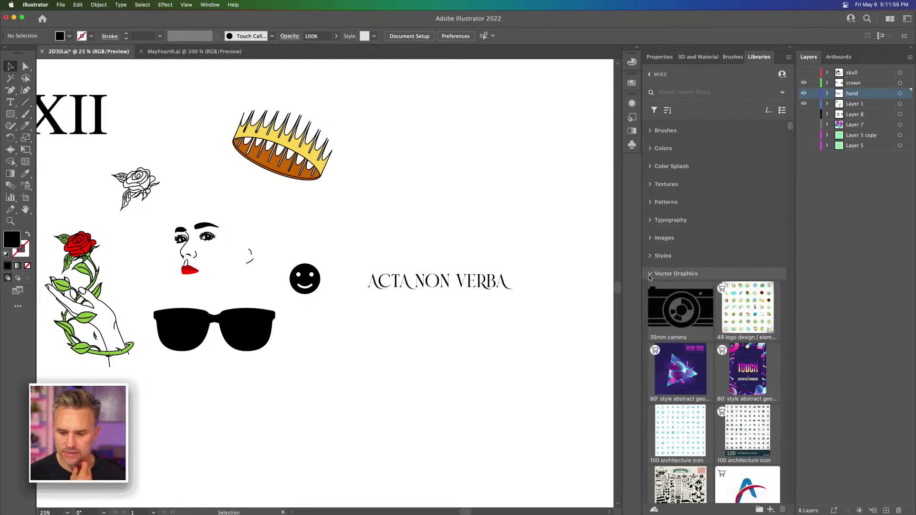
scroll(648, 278, "down", 15)
scroll(649, 278, "down", 10)
scroll(650, 278, "down", 10)
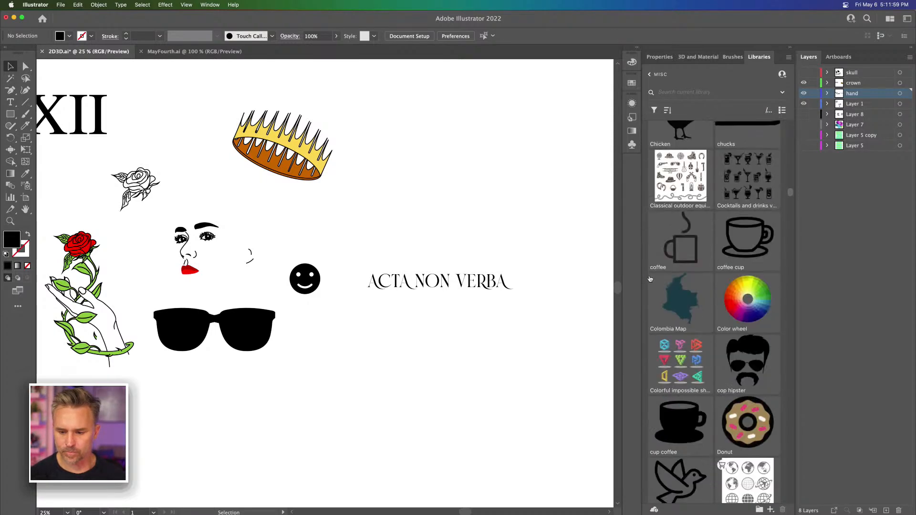
scroll(650, 278, "down", 5)
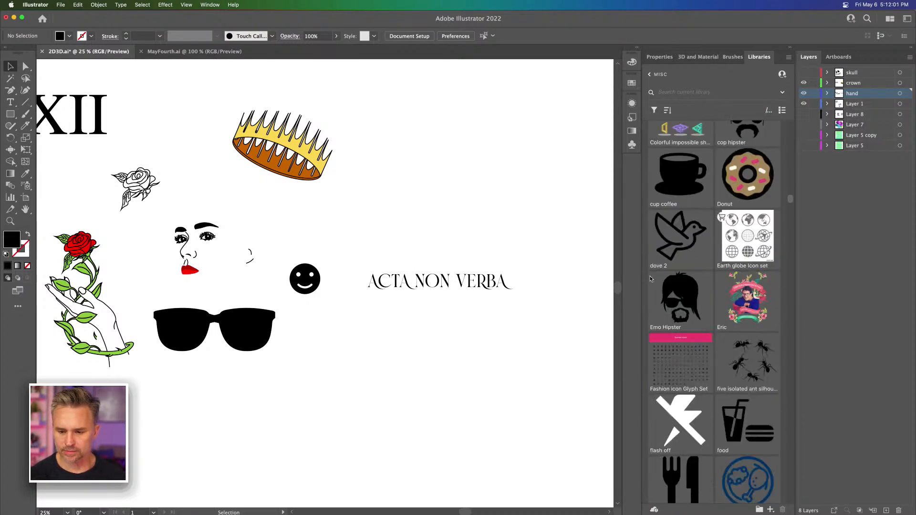
scroll(650, 278, "up", 5)
scroll(715, 270, "down", 15)
scroll(714, 273, "down", 15)
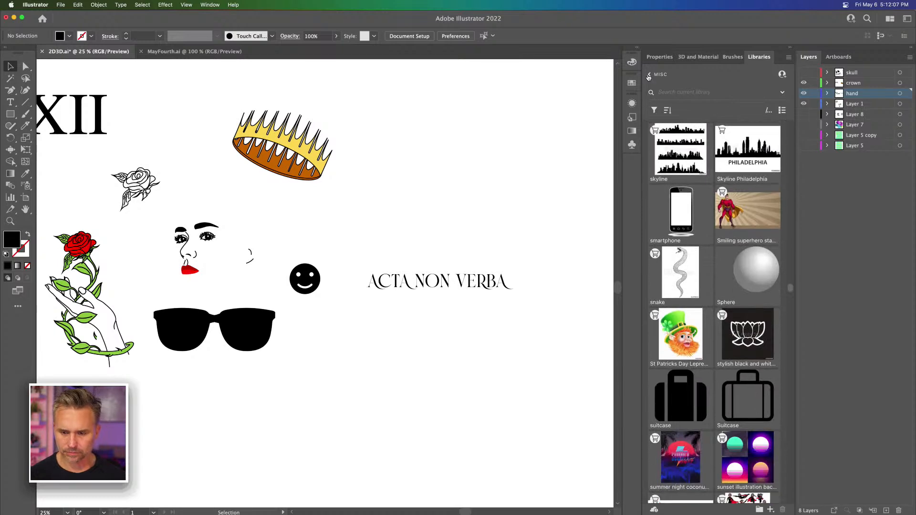
Step: Return to the Nature library and examine its Insects, Flowers, Branches group for artwork suitable as a tattoo
left_click(648, 75)
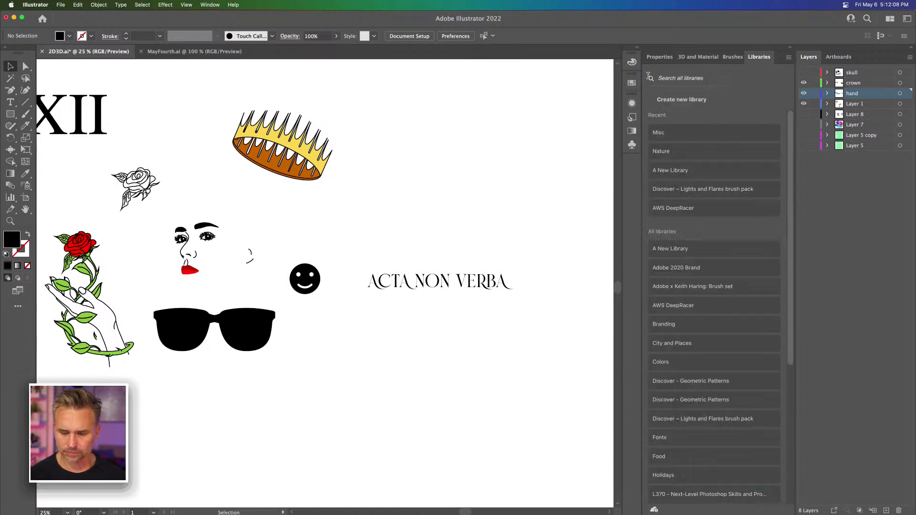
left_click(661, 151)
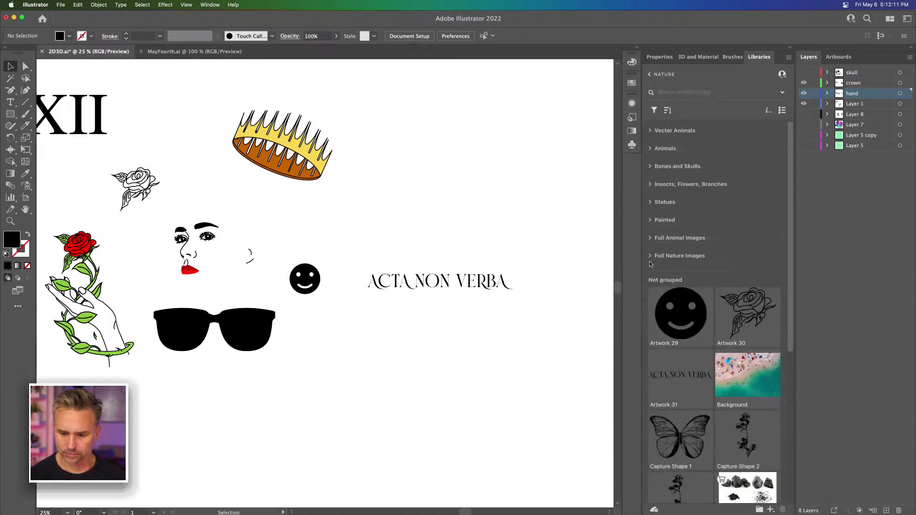
left_click(649, 186)
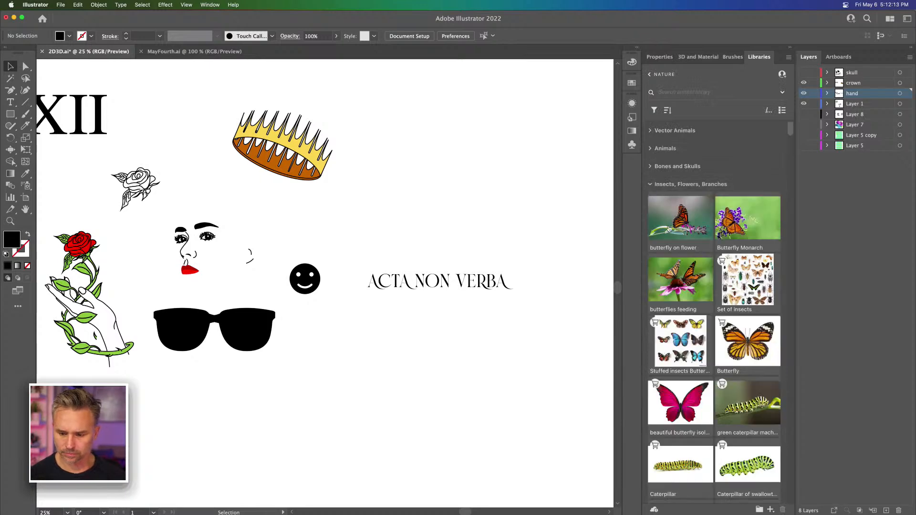
scroll(681, 240, "down", 15)
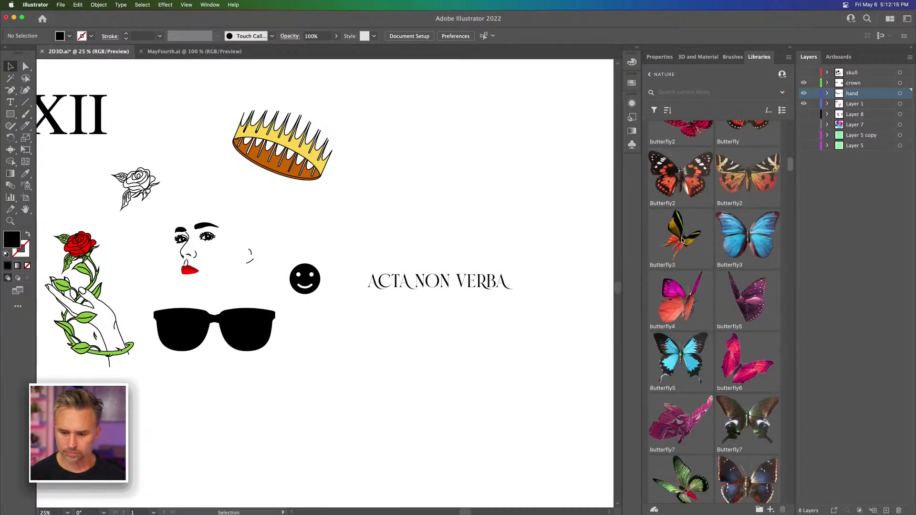
scroll(681, 240, "up", 3)
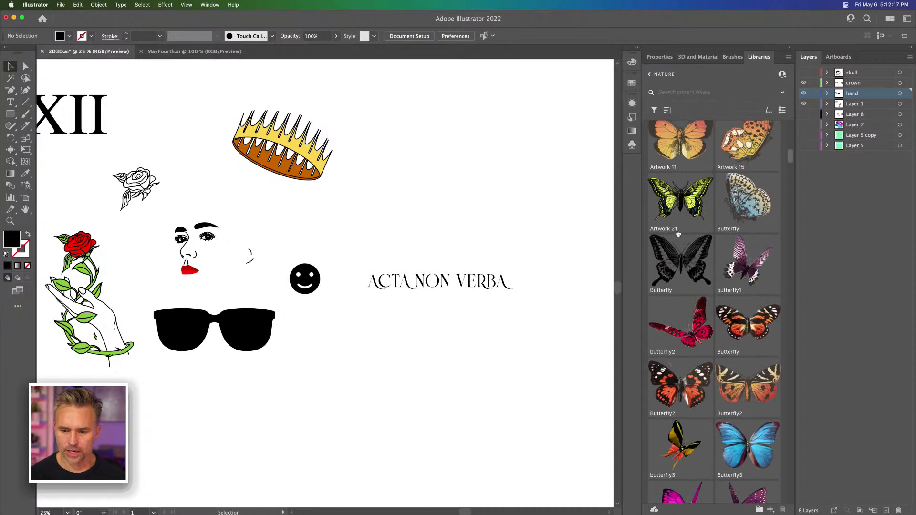
scroll(694, 223, "down", 15)
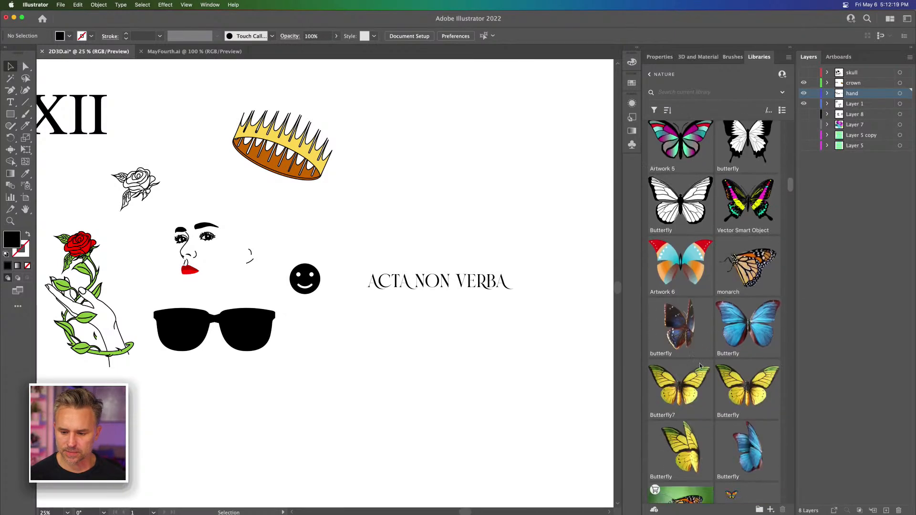
scroll(705, 366, "down", 15)
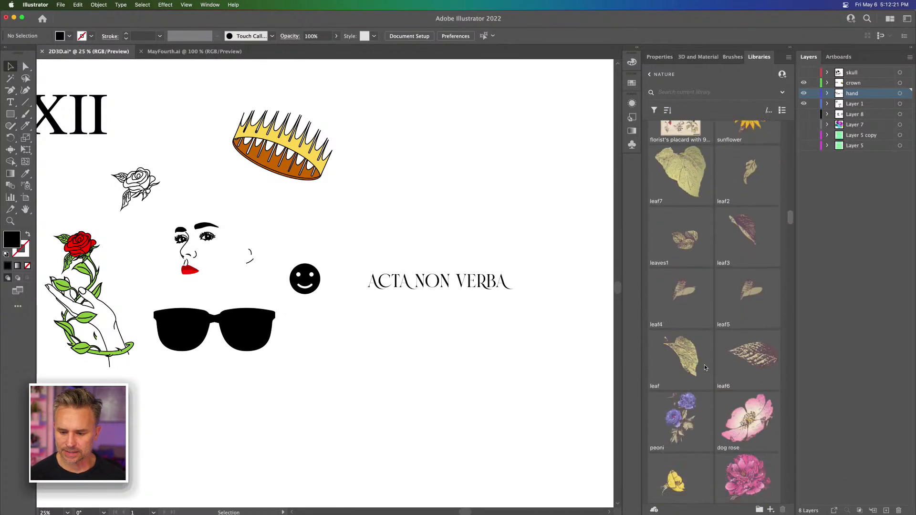
scroll(705, 368, "down", 10)
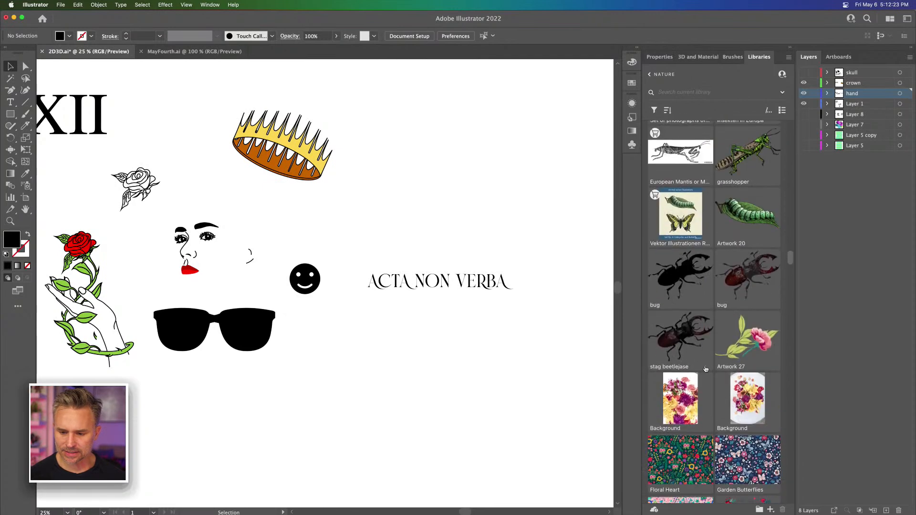
scroll(702, 367, "down", 15)
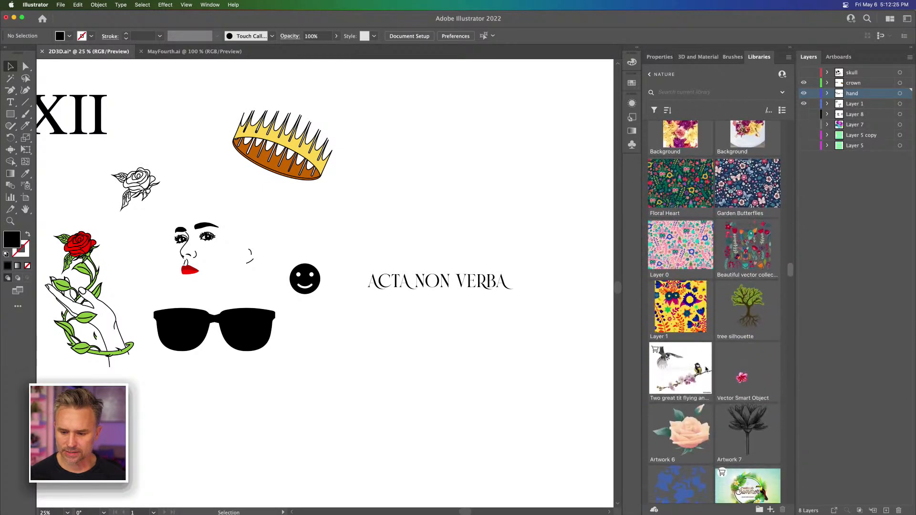
scroll(706, 369, "down", 15)
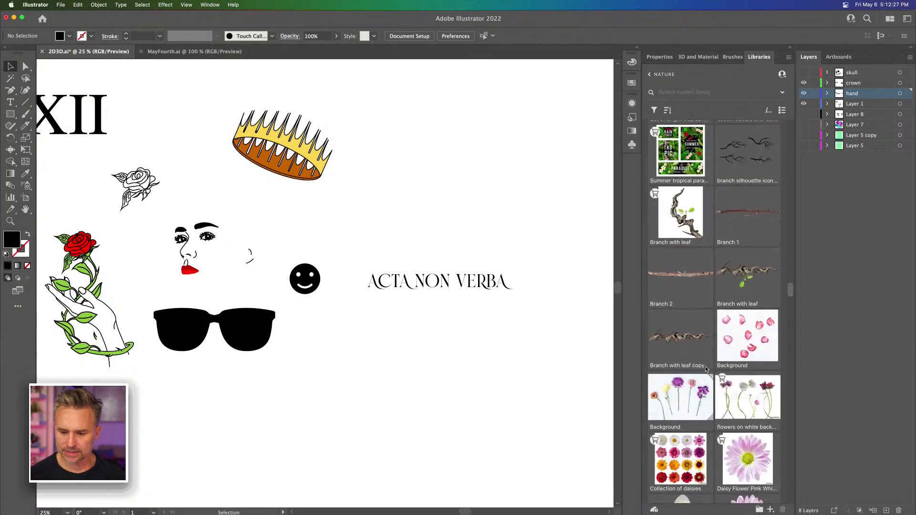
scroll(705, 369, "down", 15)
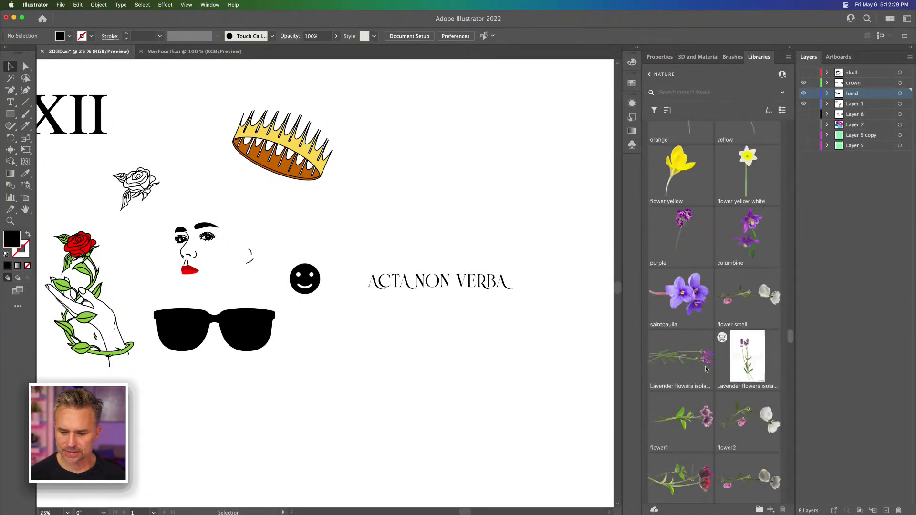
scroll(705, 370, "down", 15)
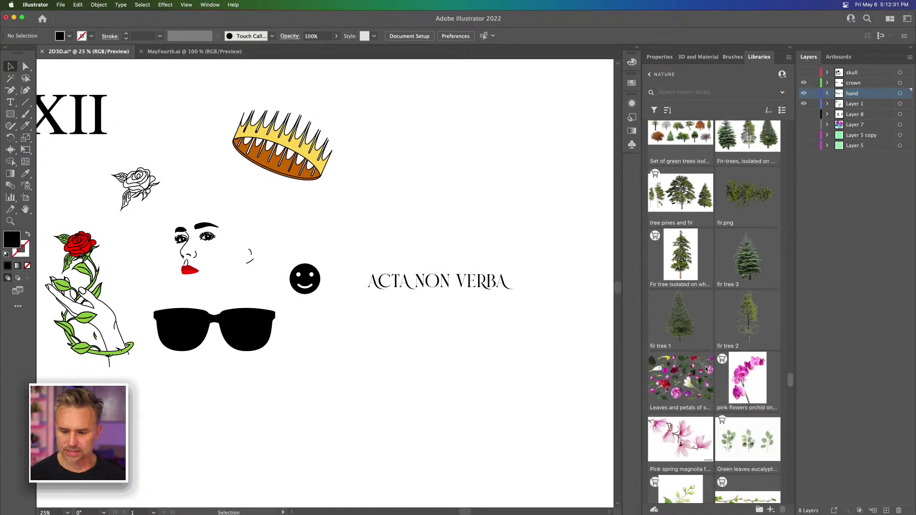
scroll(705, 369, "down", 15)
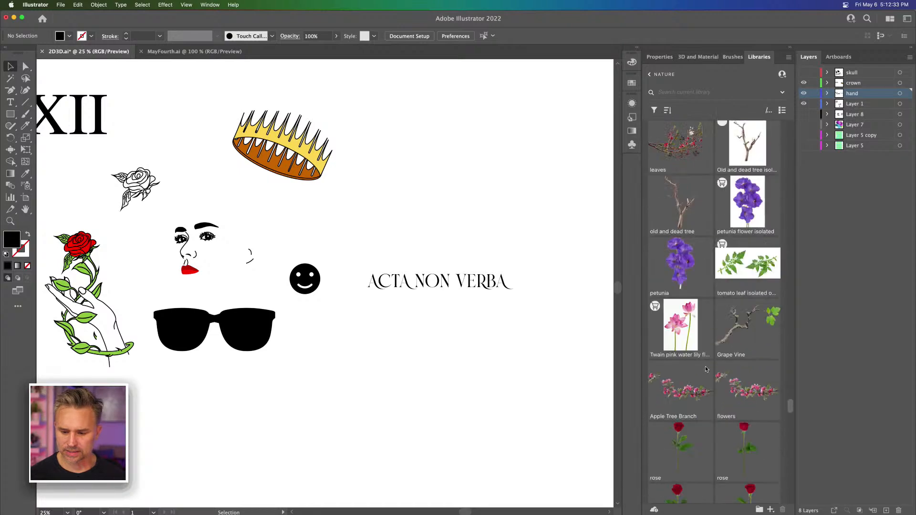
scroll(705, 370, "down", 15)
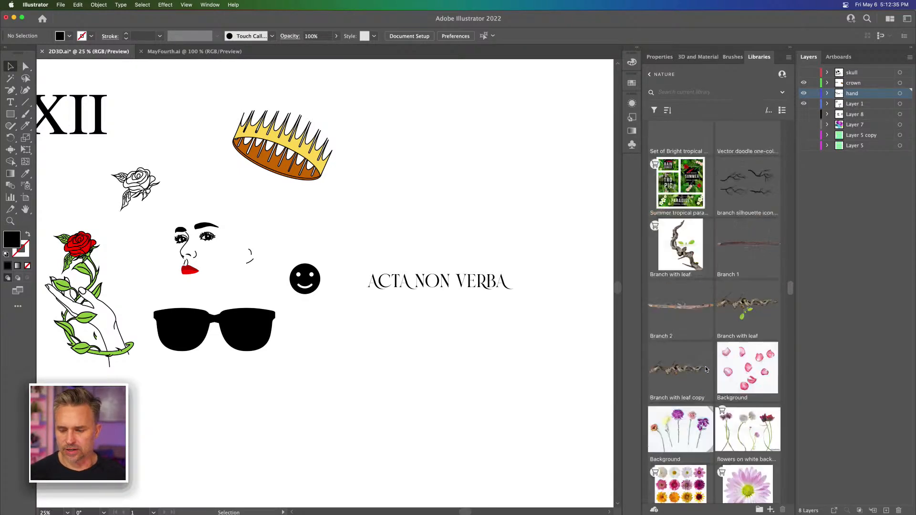
scroll(704, 367, "up", 15)
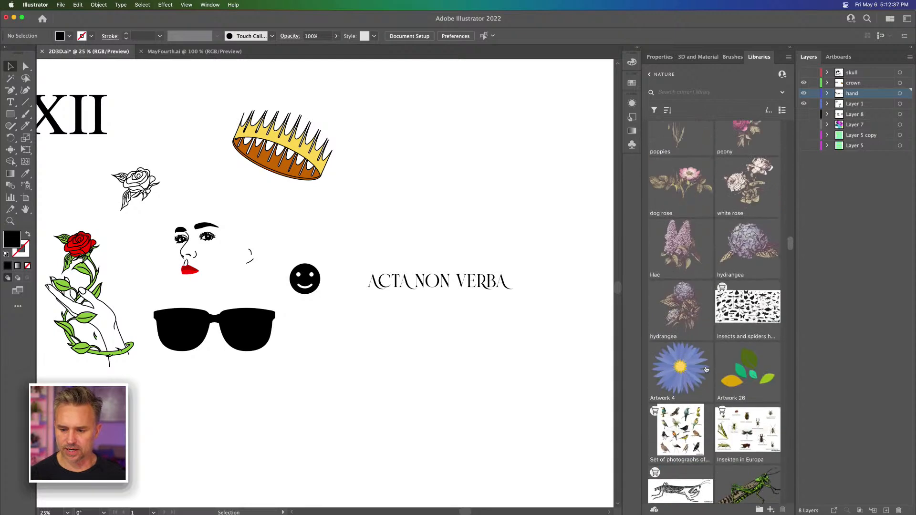
scroll(705, 366, "up", 5)
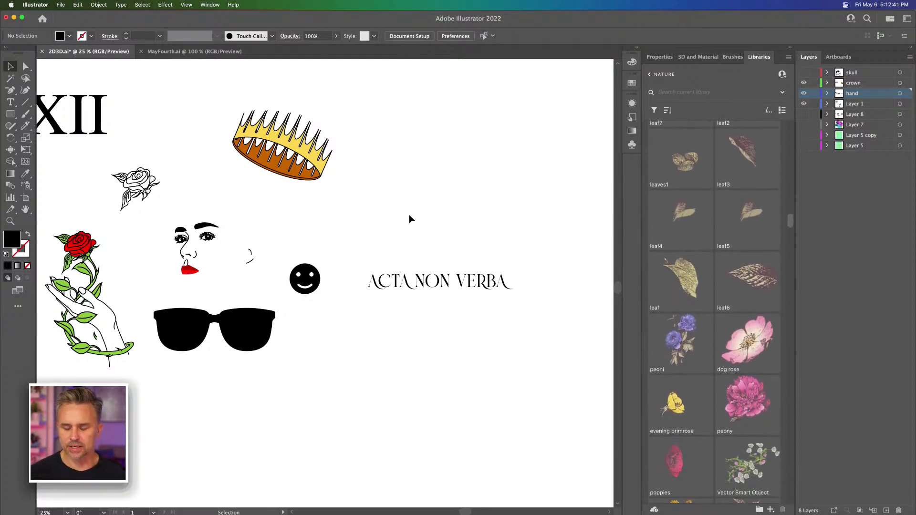
scroll(688, 247, "up", 10)
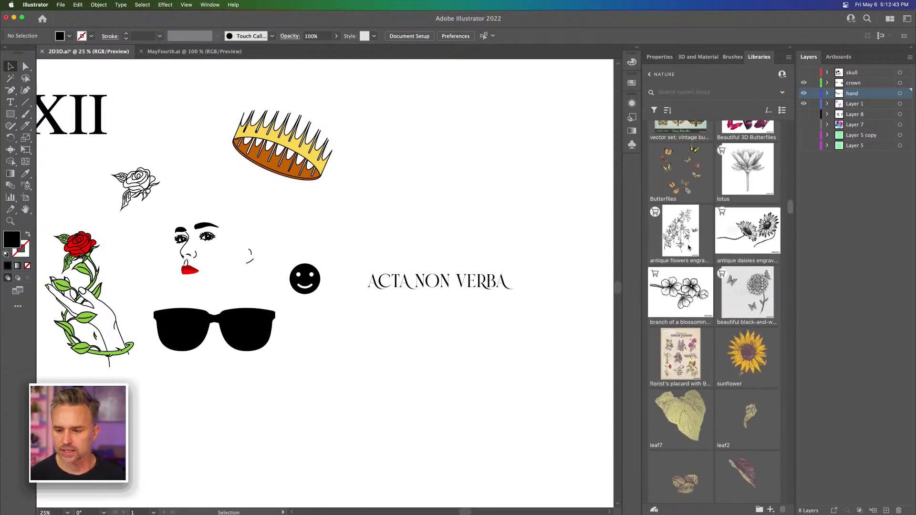
scroll(696, 261, "up", 1)
scroll(705, 276, "up", 8)
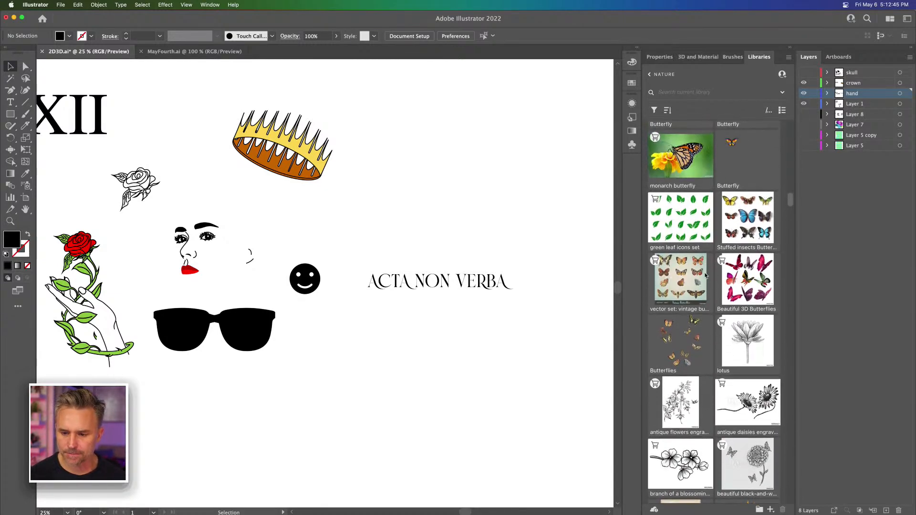
Step: Place the multicoloured Artwork 5 butterfly from the Nature library above ACTA NON VERBA, once linked and once as a copy
scroll(705, 276, "up", 15)
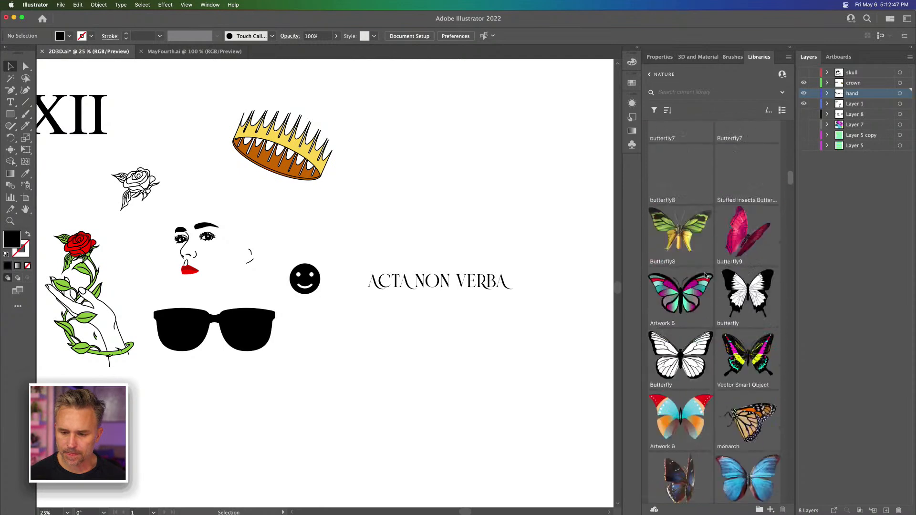
scroll(705, 276, "down", 3)
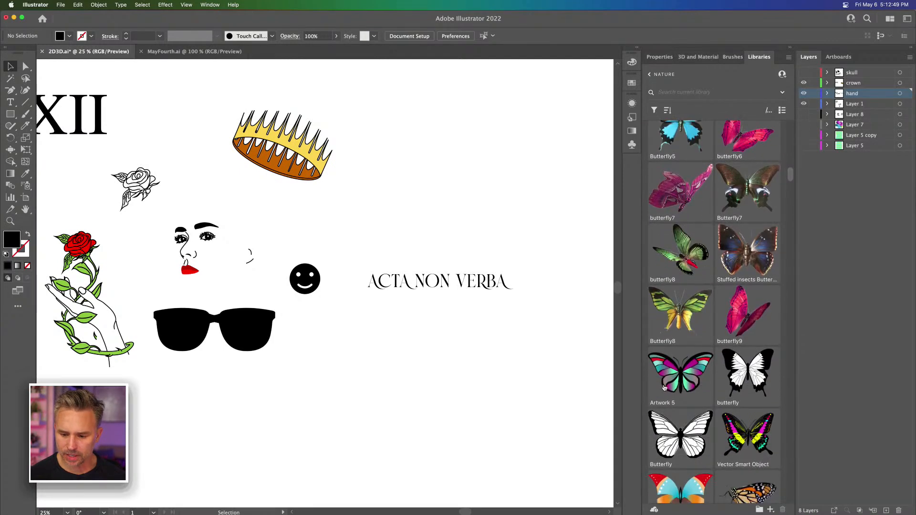
left_click_drag(451, 172, 452, 174)
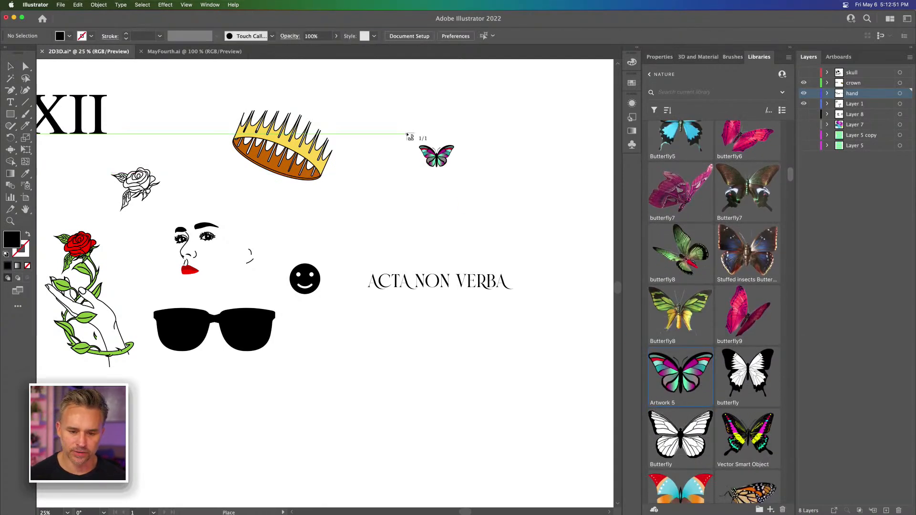
right_click(693, 370)
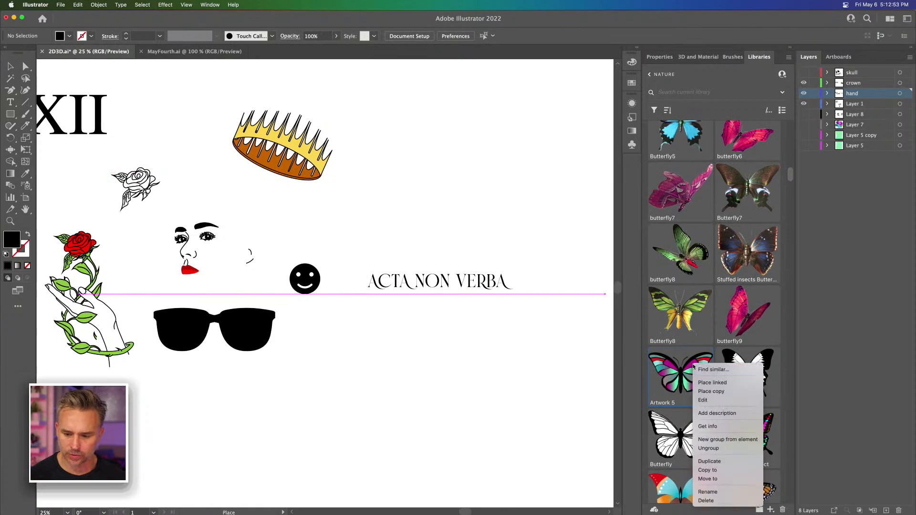
left_click(708, 391)
right_click(668, 370)
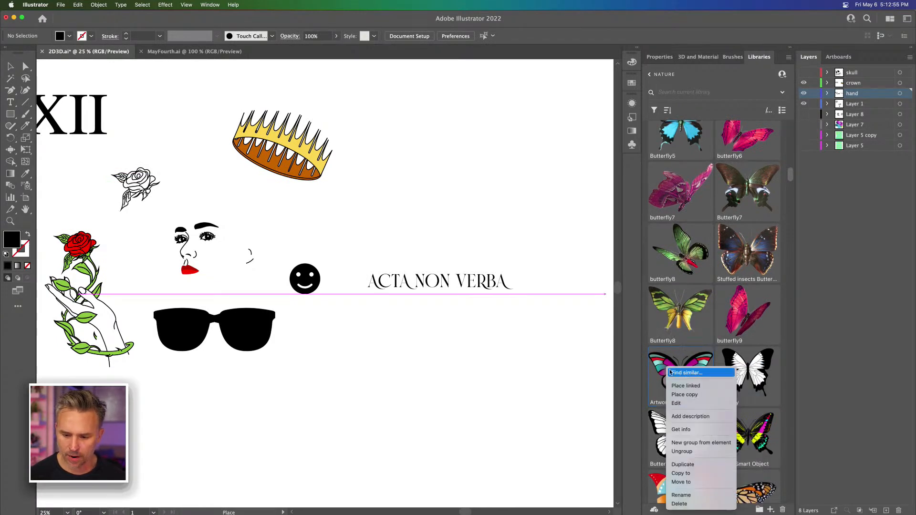
left_click(690, 394)
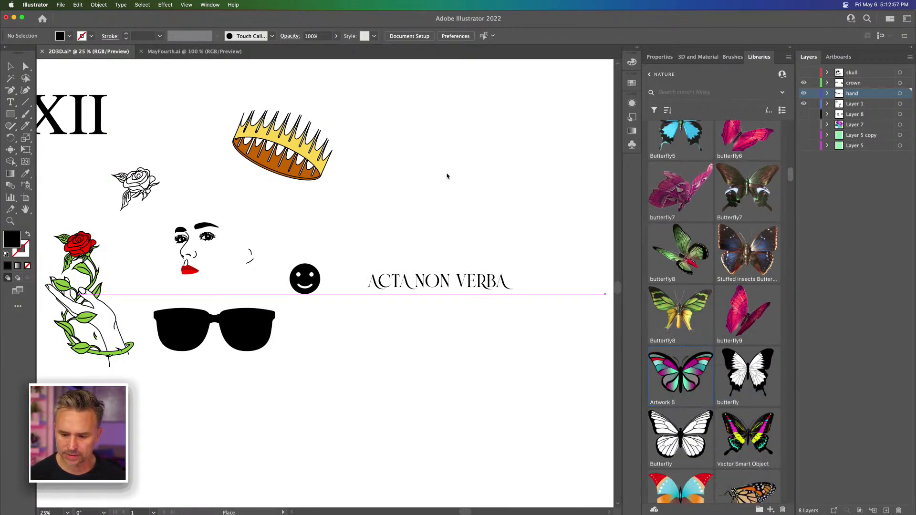
left_click(408, 163)
Step: Place a copy of the black-and-white swallowtail butterfly from the library just above the ACTA NON VERBA text
right_click(737, 370)
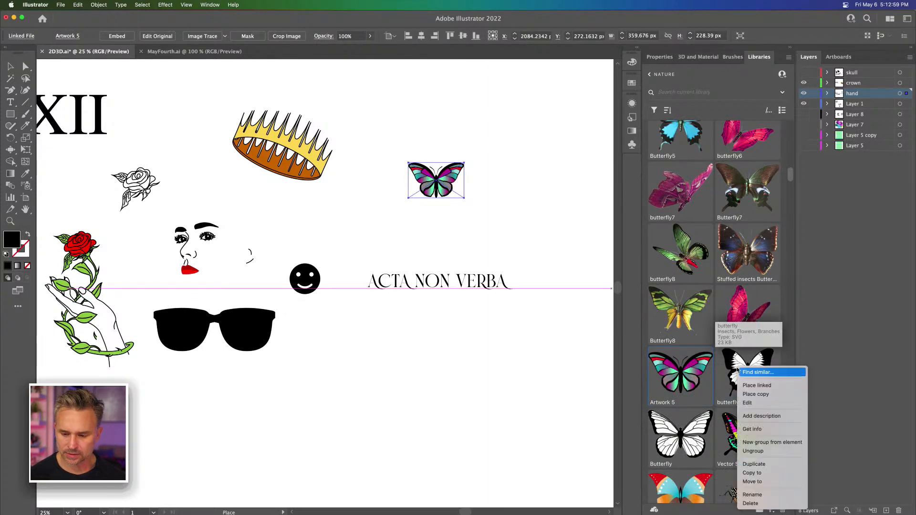
left_click(755, 394)
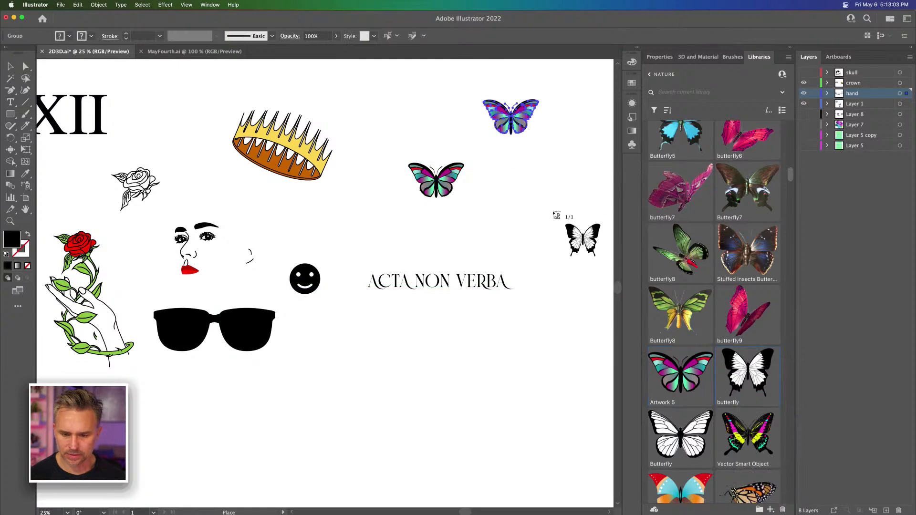
left_click(472, 186)
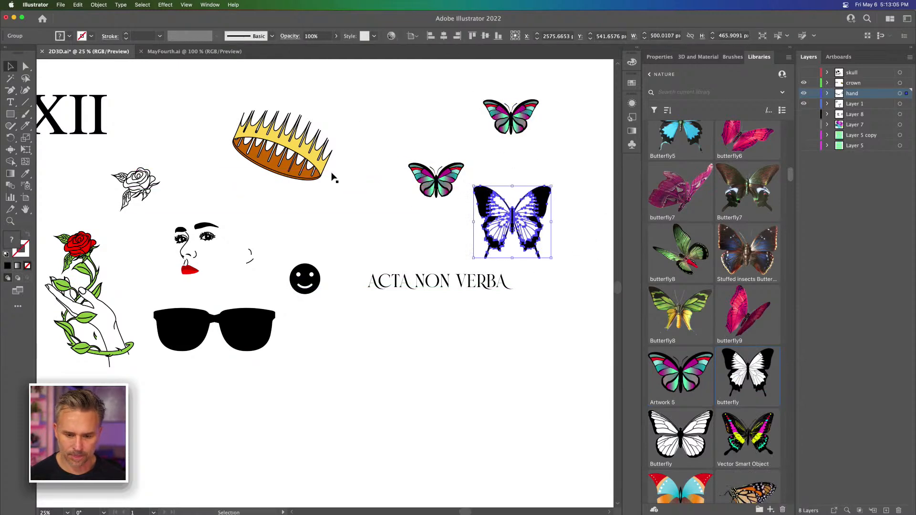
Step: Turn the black-and-white butterfly into a Live Paint group and fill the large upper cell of both wings with red
key("super+equal")
key("super+equal")
key("super+equal")
key("super+equal")
key("space")
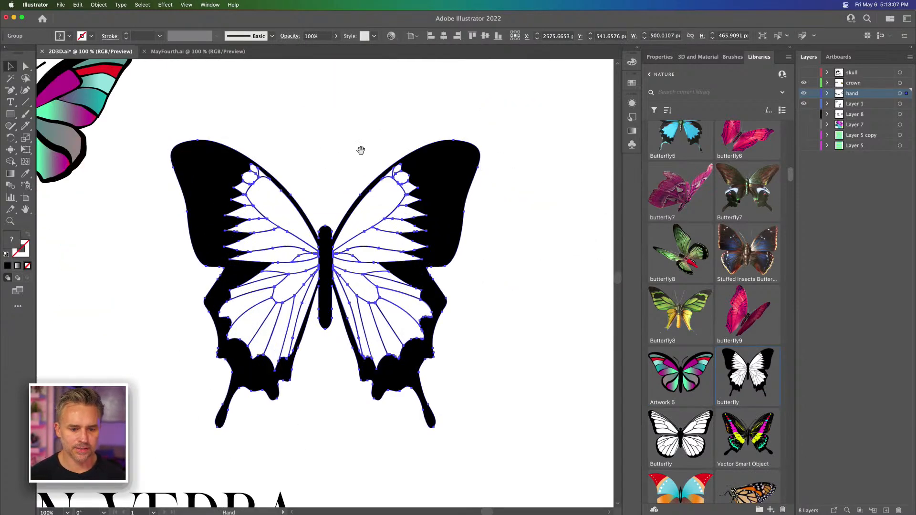
left_click_drag(310, 205, 357, 199)
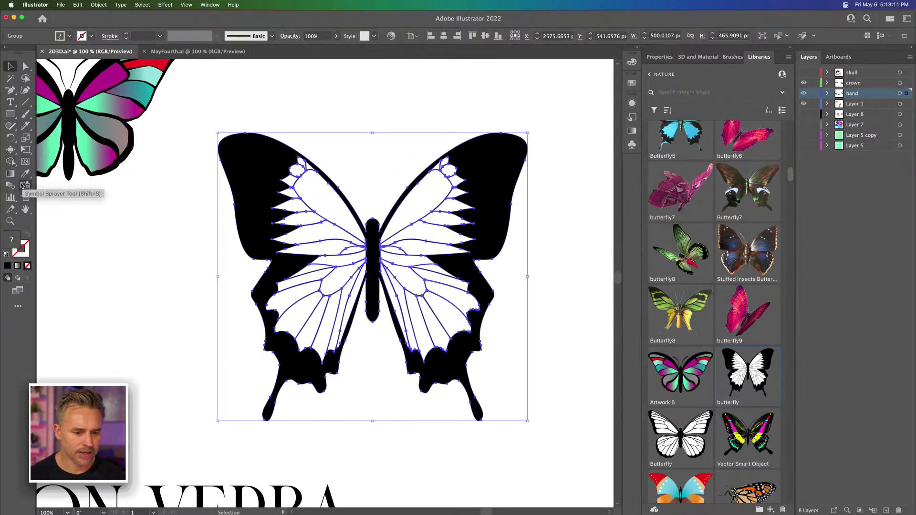
left_click(10, 162)
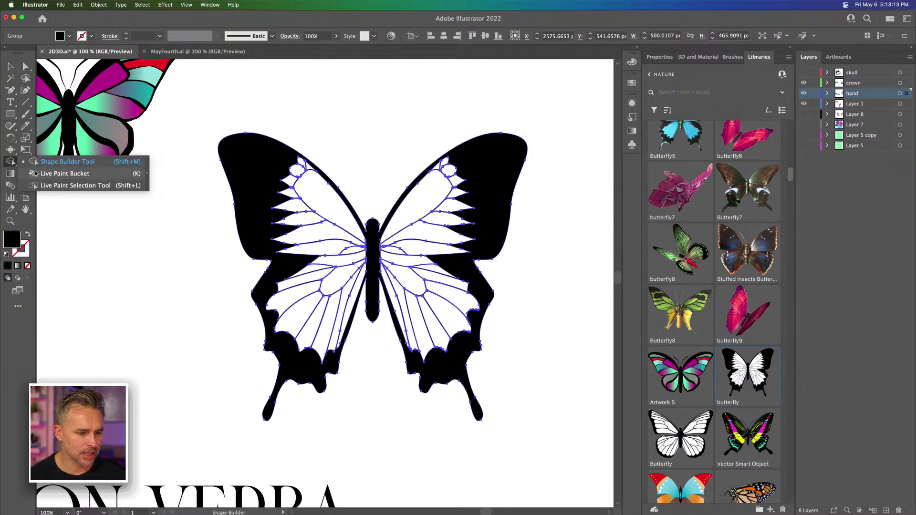
left_click(65, 173)
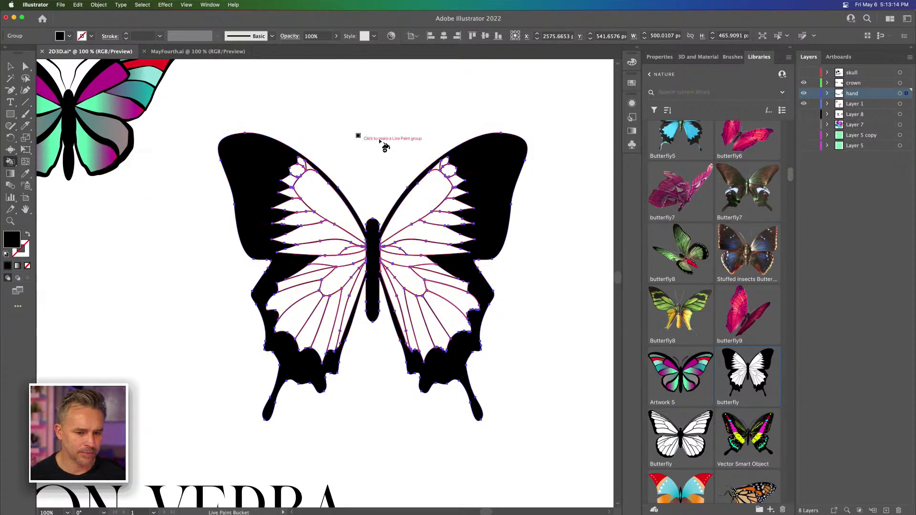
left_click(637, 49)
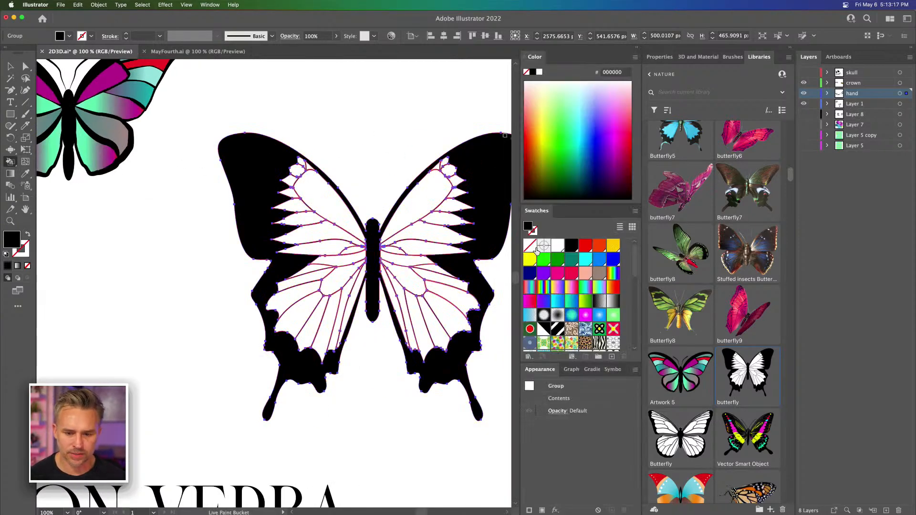
left_click(583, 245)
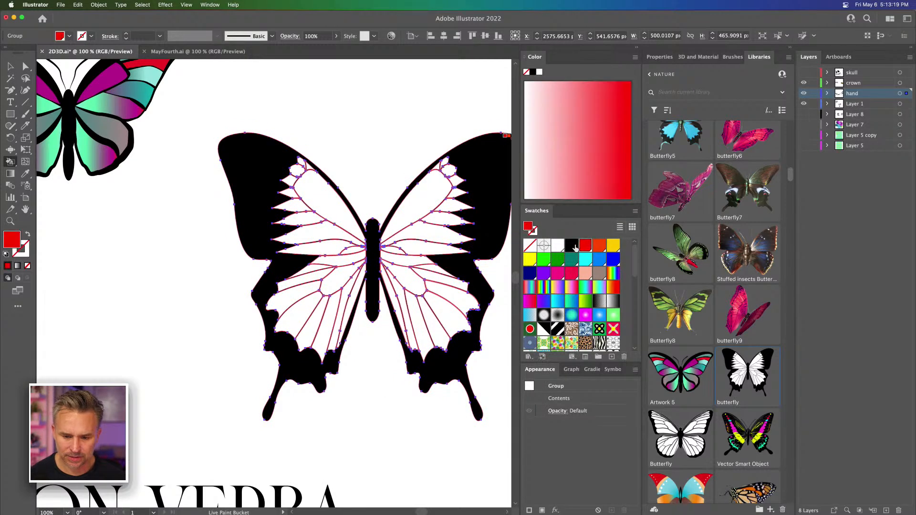
left_click(315, 181)
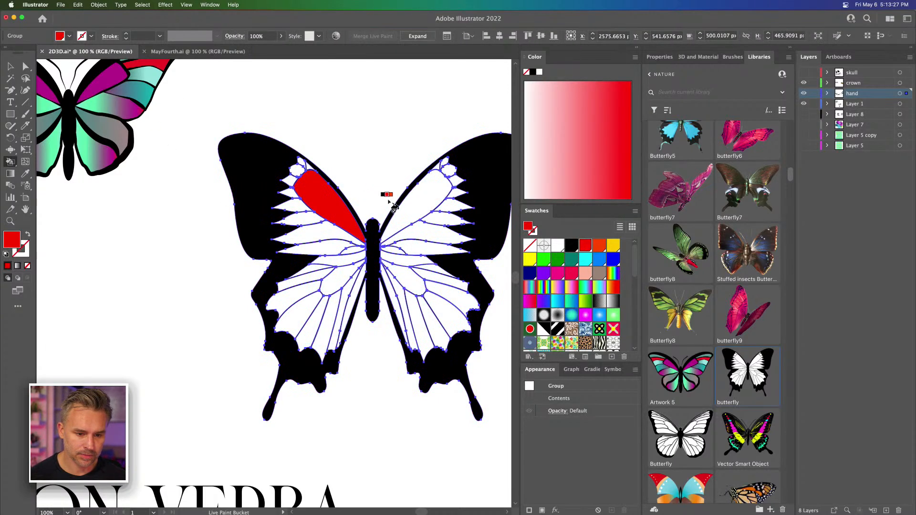
left_click(426, 197)
Step: Live-paint four more cells of the left wings red: one narrow upper-wing cell and three lower-wing cells
key("super+plus")
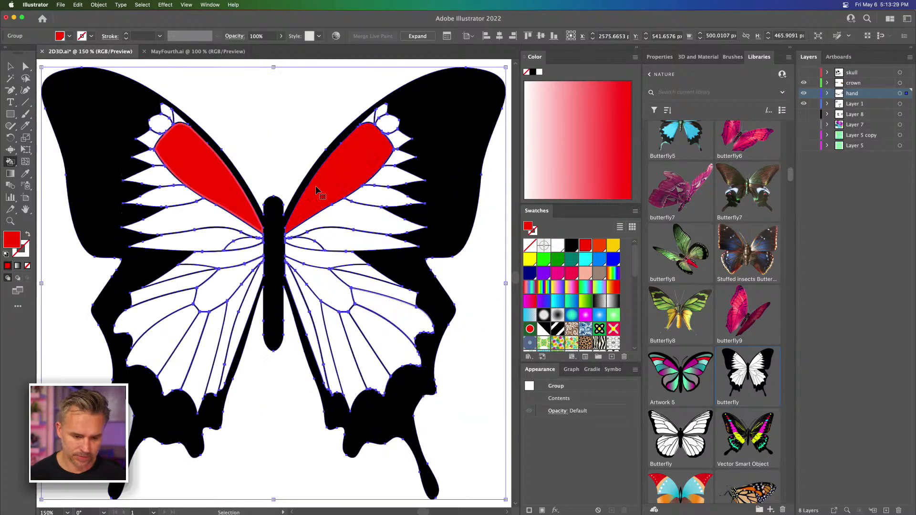
left_click_drag(305, 181, 358, 183)
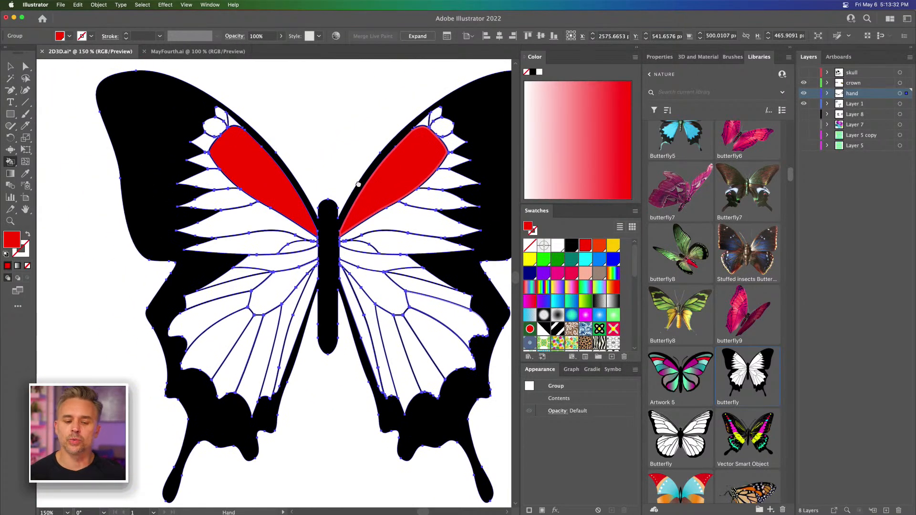
left_click(228, 201)
left_click(224, 291)
left_click(276, 293)
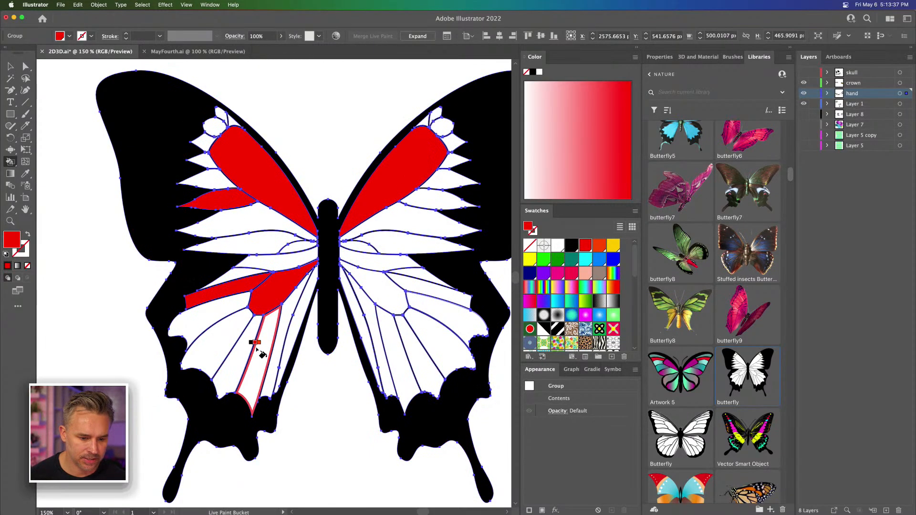
left_click(257, 348)
Step: Fill a large lower-wing cell, the long upper-wing cell and the small round spot on the left side with yellow
left_click(535, 264)
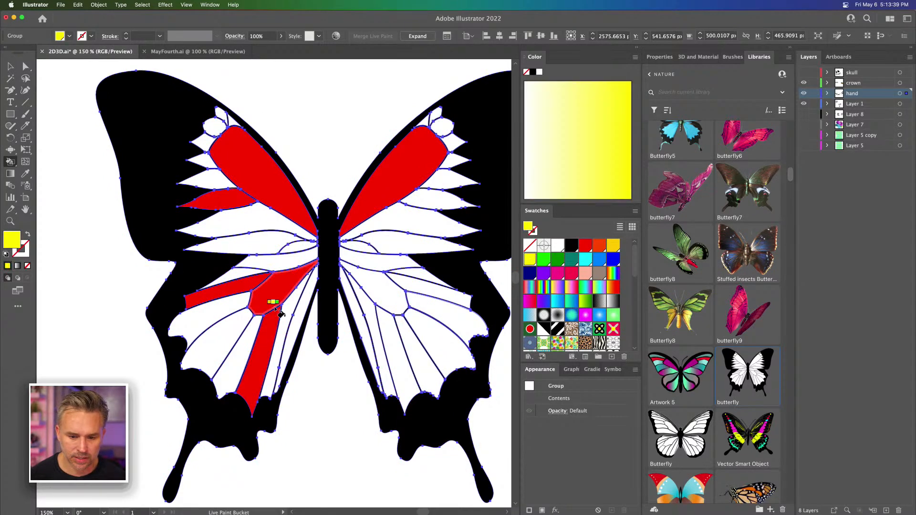
left_click(221, 328)
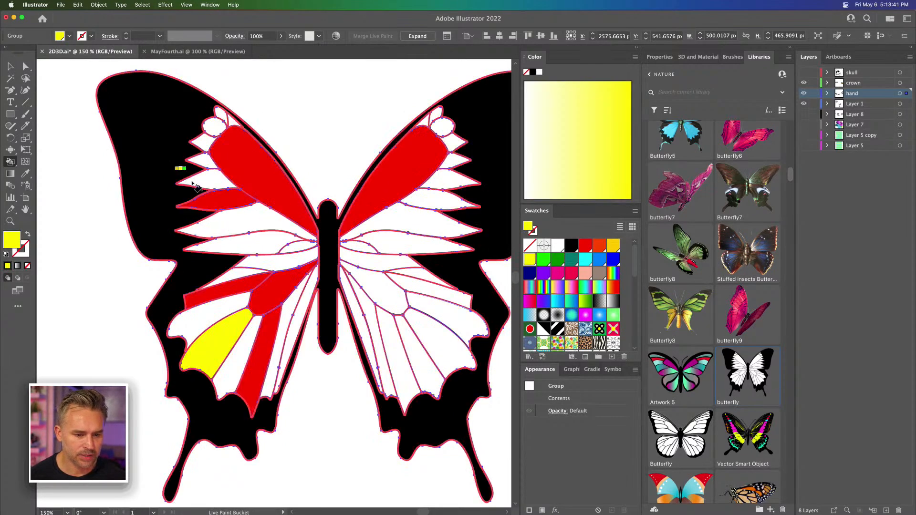
left_click(232, 219)
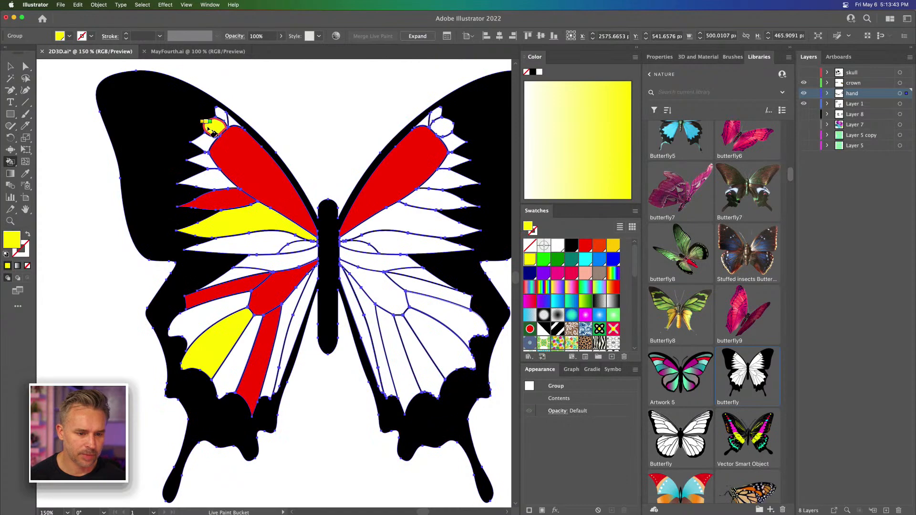
Step: Fill two small cells around the round spot with green, and the adjoining tip cell and a narrow upper-wing cell with golden yellow
key("Right")
key("Right")
key("Left")
left_click(204, 144)
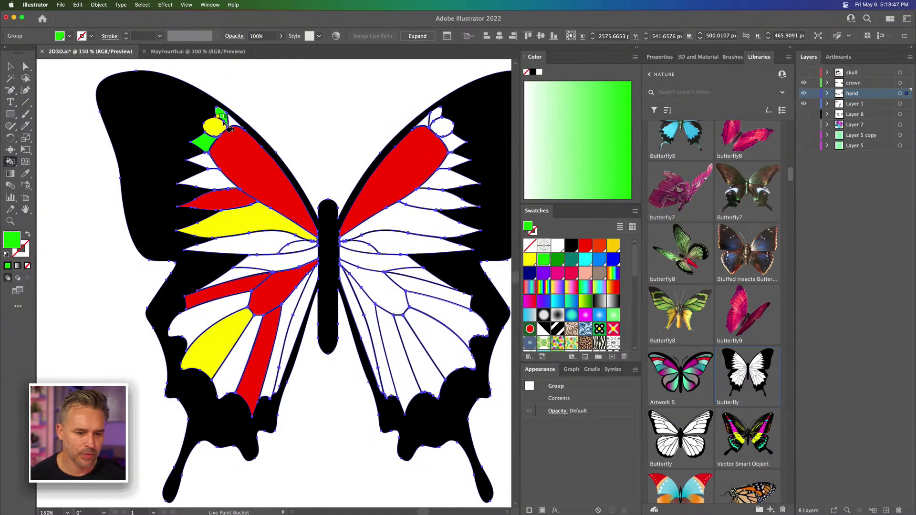
key("Left")
key("Left")
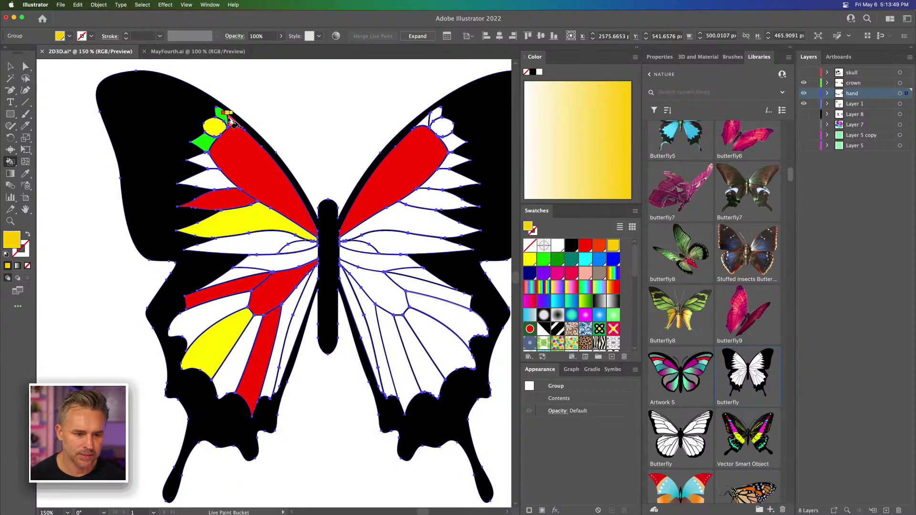
left_click(205, 180)
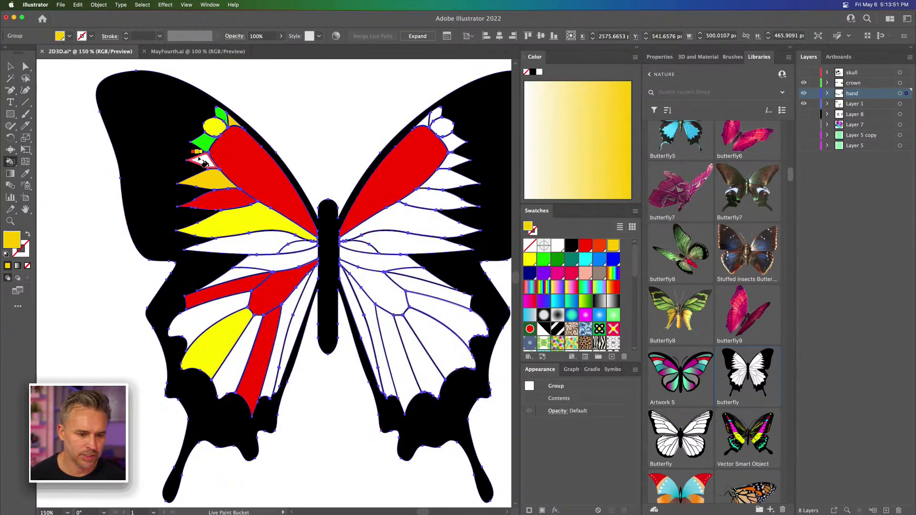
Step: Fill the long cell beneath the yellow one at the bottom of the left upper wing with medium blue
key("Right")
key("Right")
key("Right")
key("Right")
key("Right")
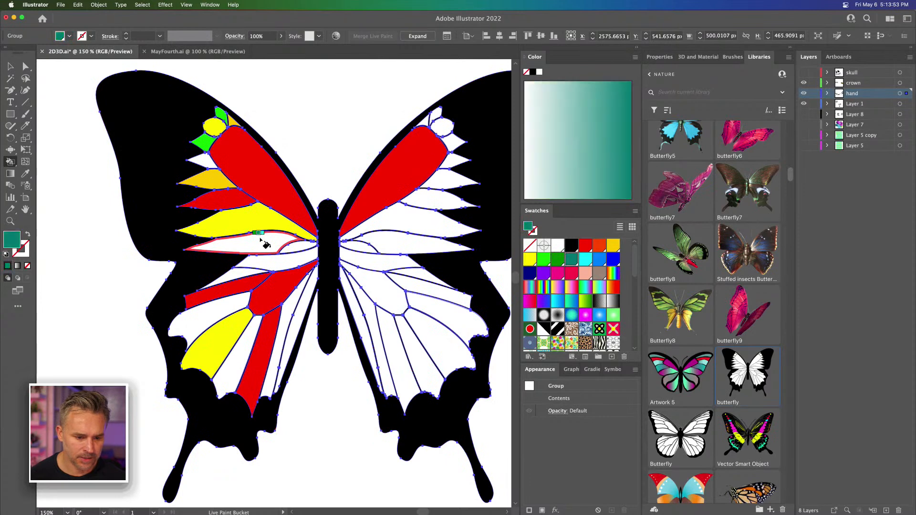
key("Right")
key("Left")
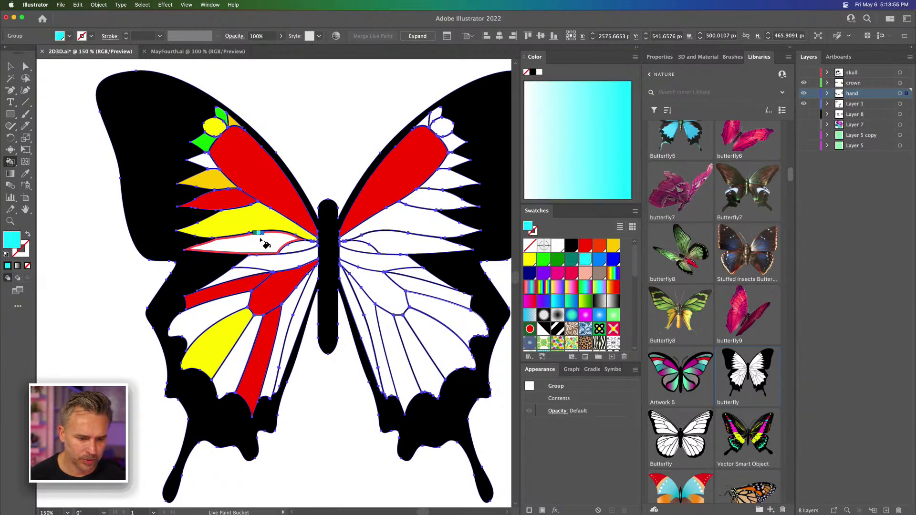
key("Right")
left_click(261, 240)
Step: Fill three left-wing cells with purple: the one below the blue cell, a narrow inner one and the outer lower-wing one
key("Right")
key("Right")
key("Right")
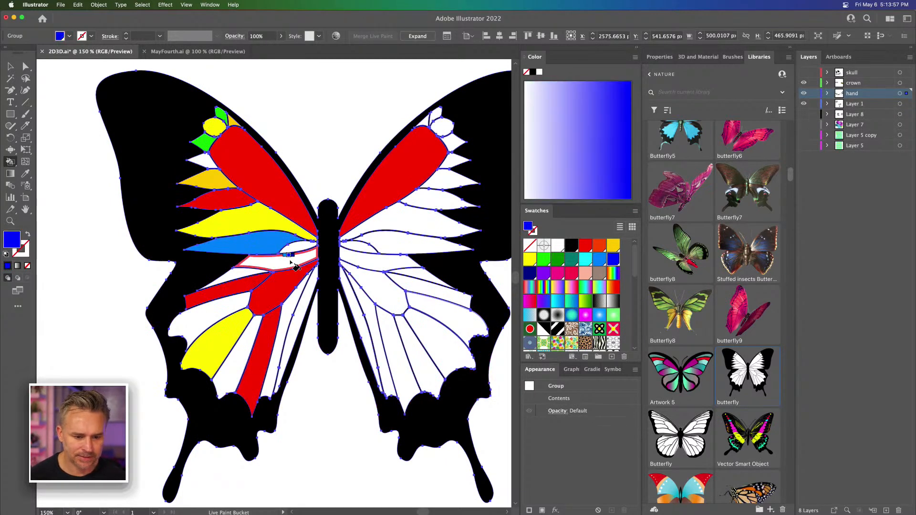
left_click(292, 264)
key("Left")
key("Right")
left_click(285, 309)
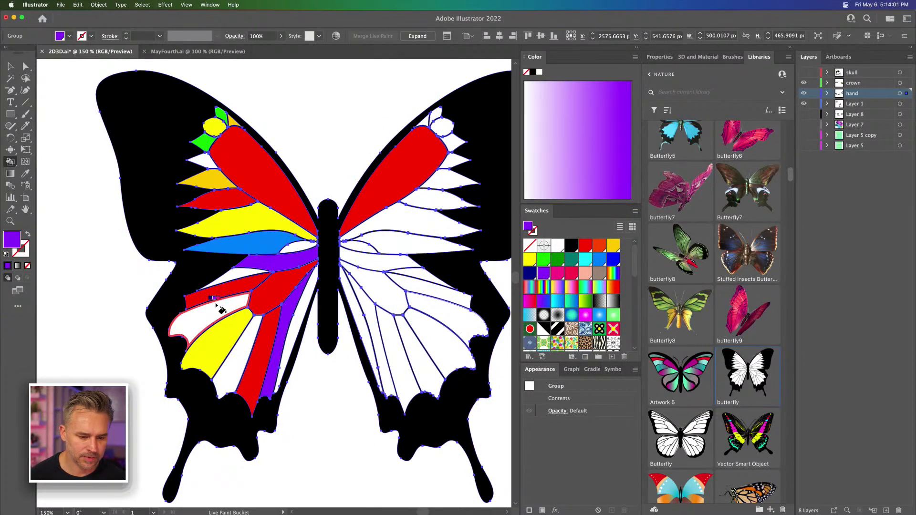
left_click(215, 307)
Step: Fill the small cell beside the body, the one below the upper purple cell and the remaining white lower-wing cell with green
key("Left")
key("Left")
key("Left")
key("Left")
key("Left")
key("Left")
key("Left")
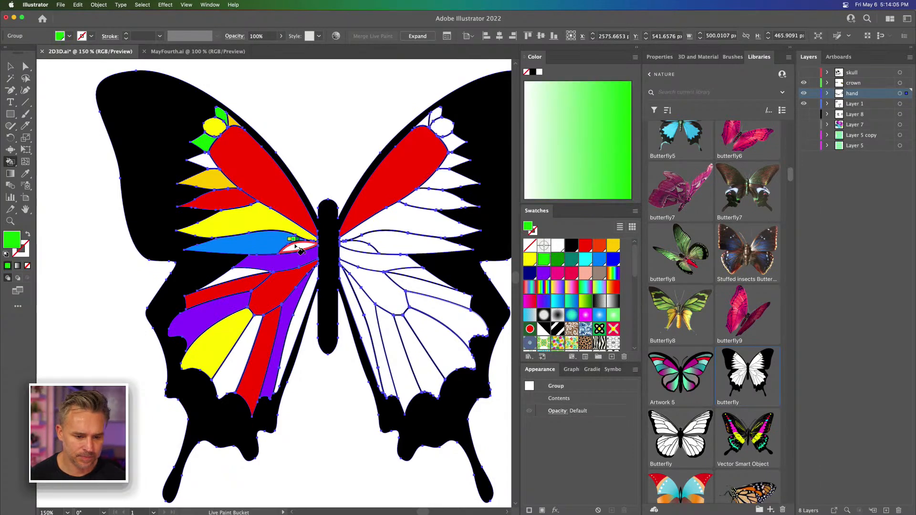
left_click(299, 246)
left_click(237, 276)
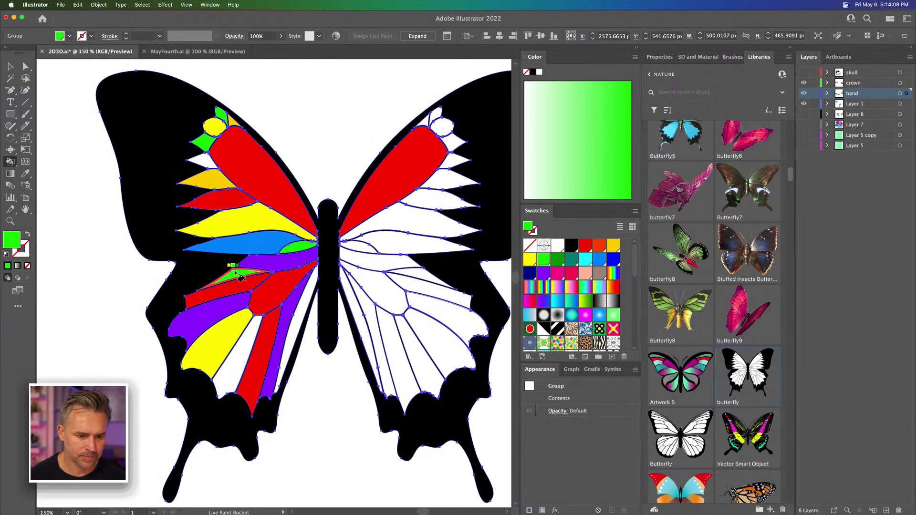
left_click(236, 371)
Step: Fill the last narrow cell of the left lower wing beside the body with yellow and return to the Selection tool
key("Left")
key("Left")
key("Left")
key("Left")
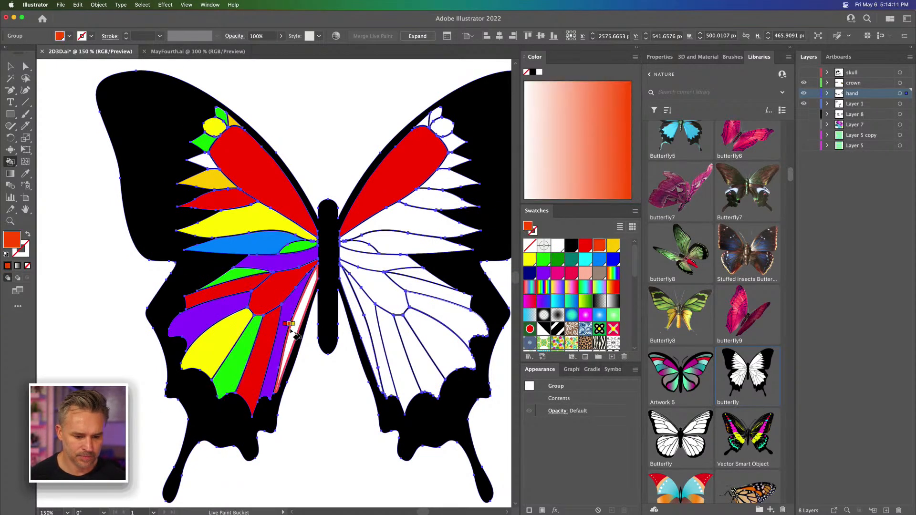
key("Left")
key("Left")
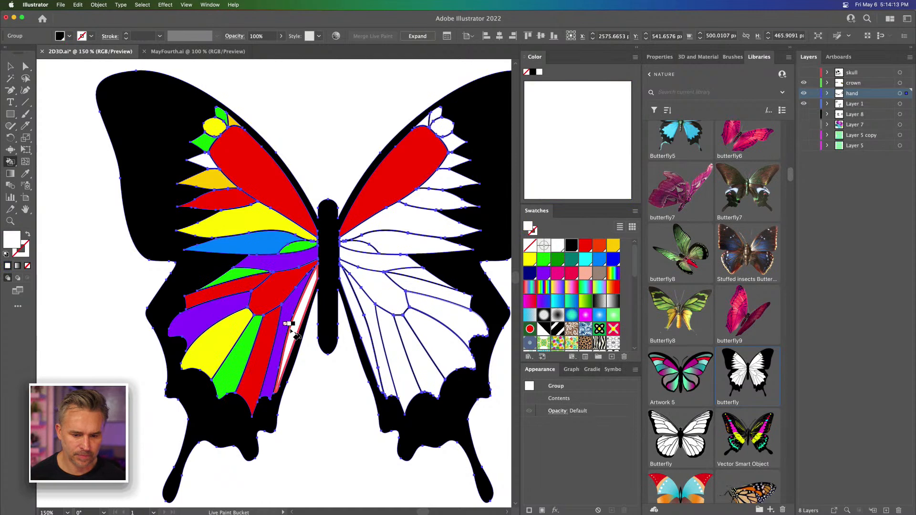
key("Right")
key("Right")
key("Right")
key("Right")
key("Right")
left_click(292, 331)
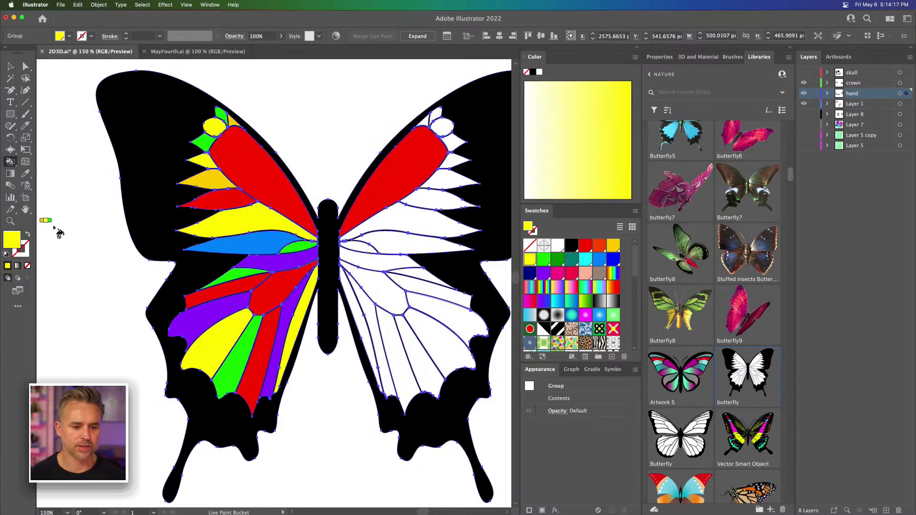
left_click(10, 66)
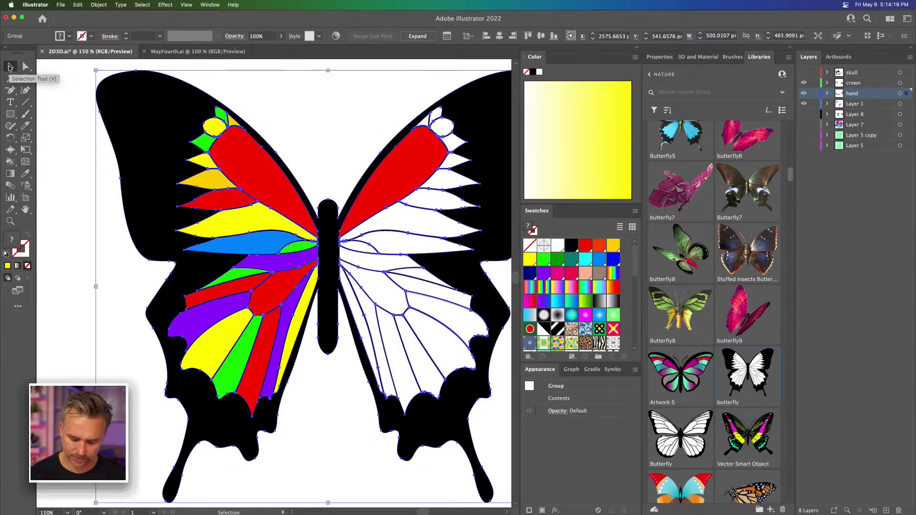
Step: Try to delete the butterfly's white right half by direct-selecting its anchor points
key("super+minus")
key("super+minus")
left_click_drag(51, 126, 143, 87)
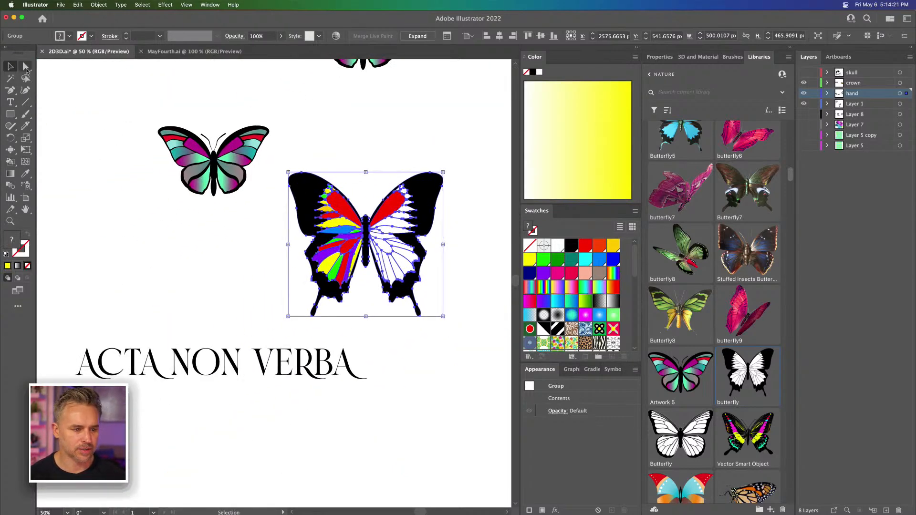
left_click(38, 69)
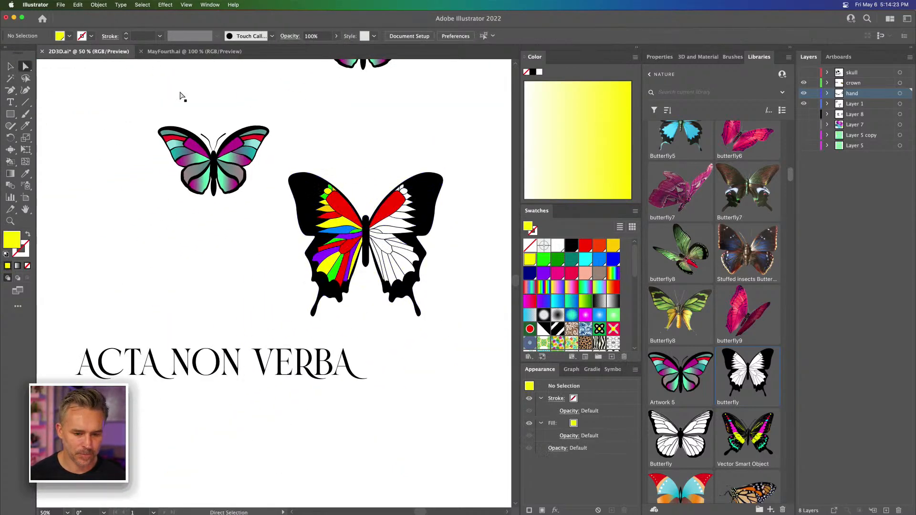
left_click_drag(434, 248, 367, 340)
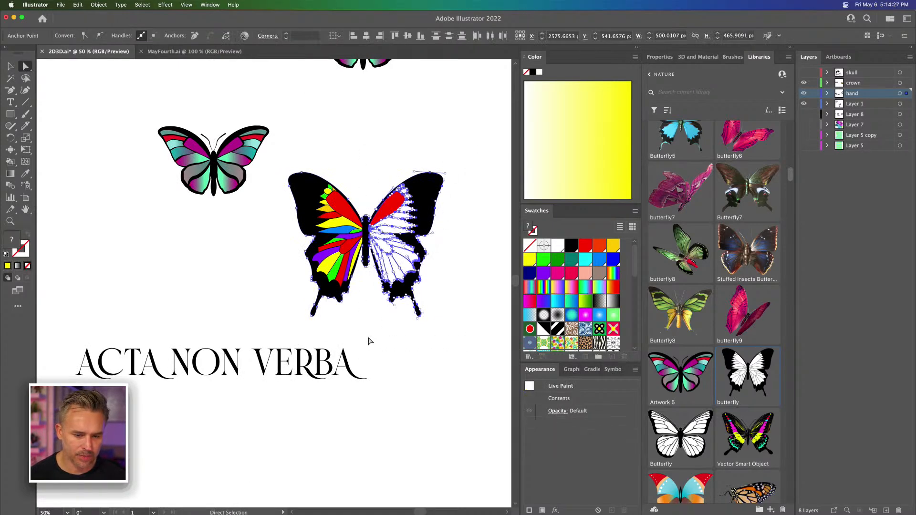
key("Delete")
key("ctrl+z")
mouse_move(491, 162)
left_mouse_down()
mouse_move(425, 327)
mouse_move(375, 347)
mouse_move(374, 331)
left_mouse_up()
key("Delete")
key("ctrl+z")
key("ctrl+a")
left_click(8, 71)
left_click(220, 287)
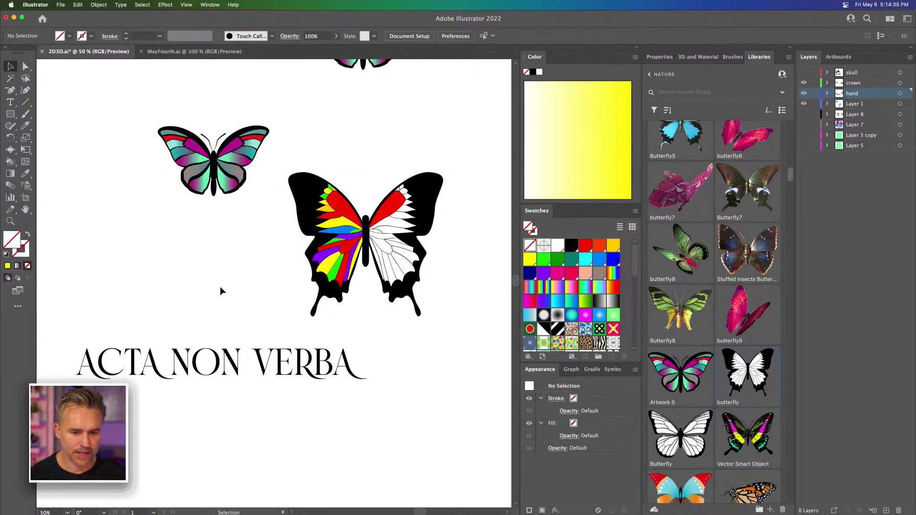
Step: Draw a rectangle about 267 by 534 px over the butterfly's right half from the body's centre line, with default white fill and black stroke
key("ctrl+1")
left_click_drag(325, 236, 213, 271)
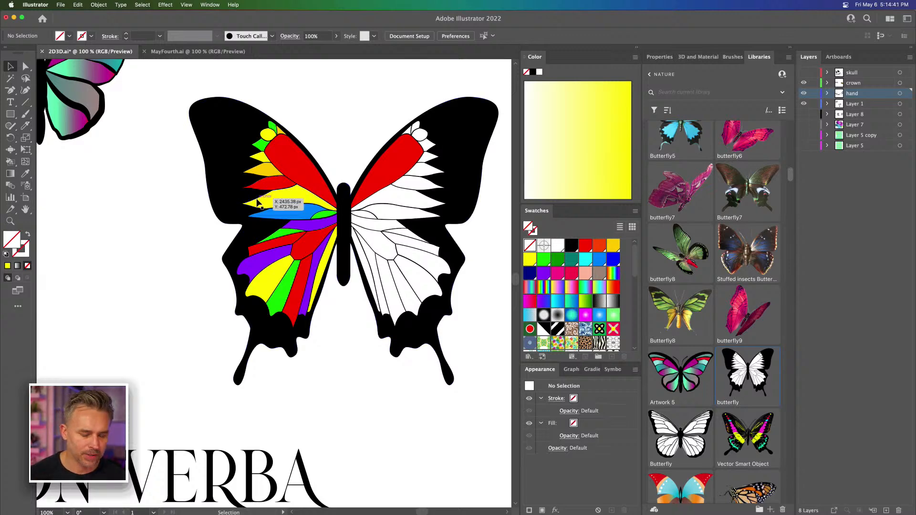
mouse_move(398, 177)
left_mouse_down()
mouse_move(313, 131)
mouse_move(383, 178)
left_mouse_up()
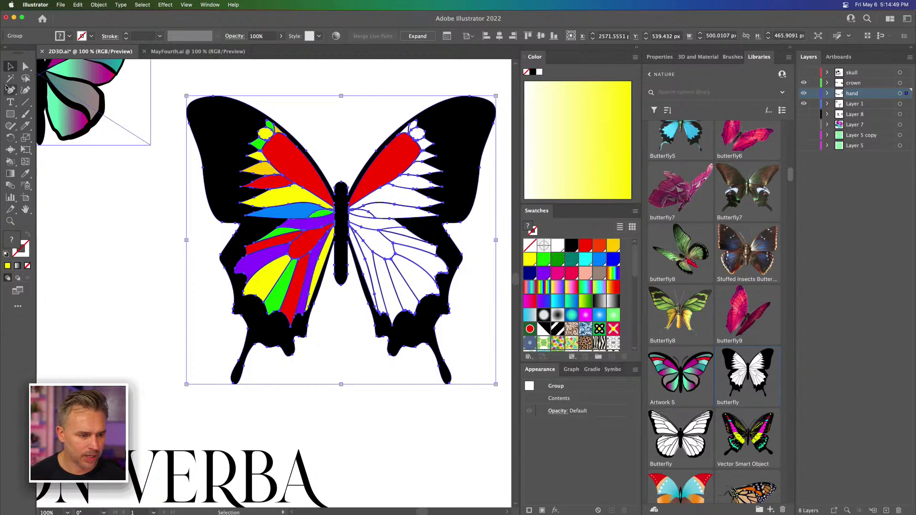
left_click(10, 114)
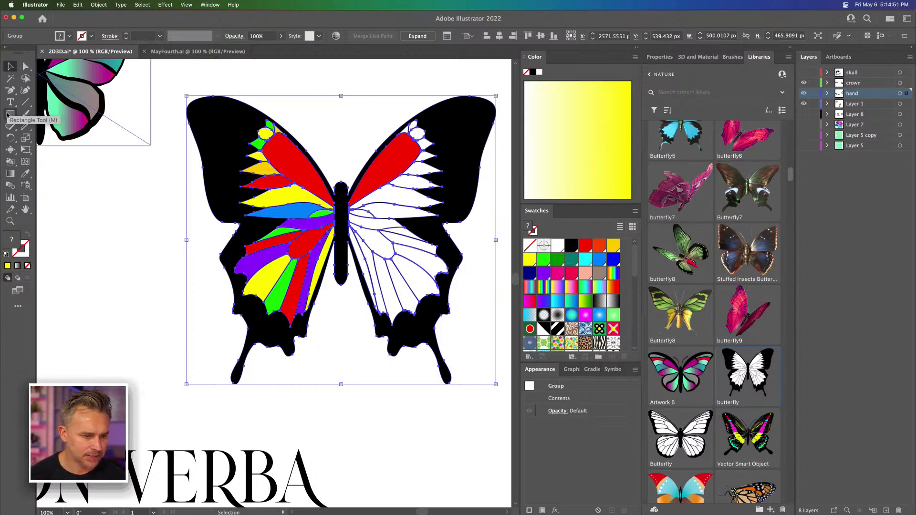
mouse_move(339, 82)
left_mouse_down()
mouse_move(417, 332)
mouse_move(504, 414)
left_mouse_up()
left_click(10, 67)
key("Right")
key("Right")
key("Right")
key("Right")
key("Right")
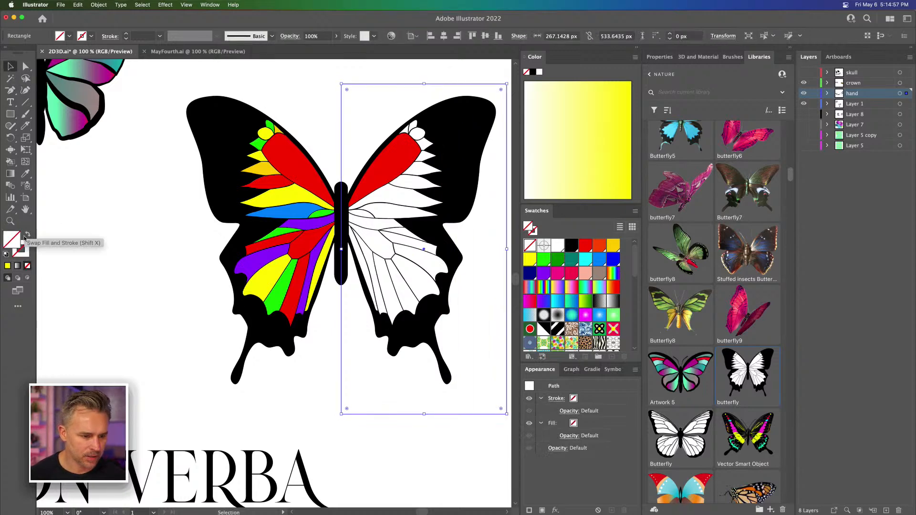
left_click(6, 254)
Step: Expand the butterfly's Live Paint group
left_click_drag(168, 166, 416, 297)
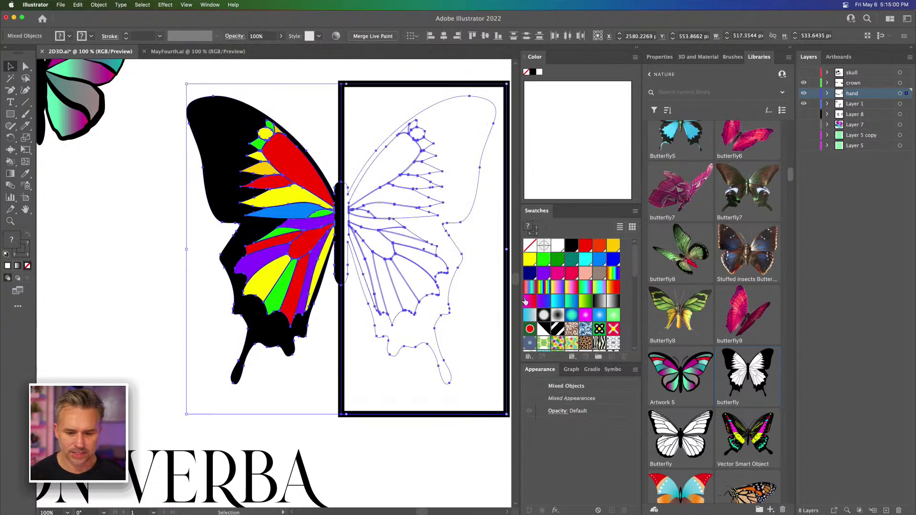
left_click(659, 57)
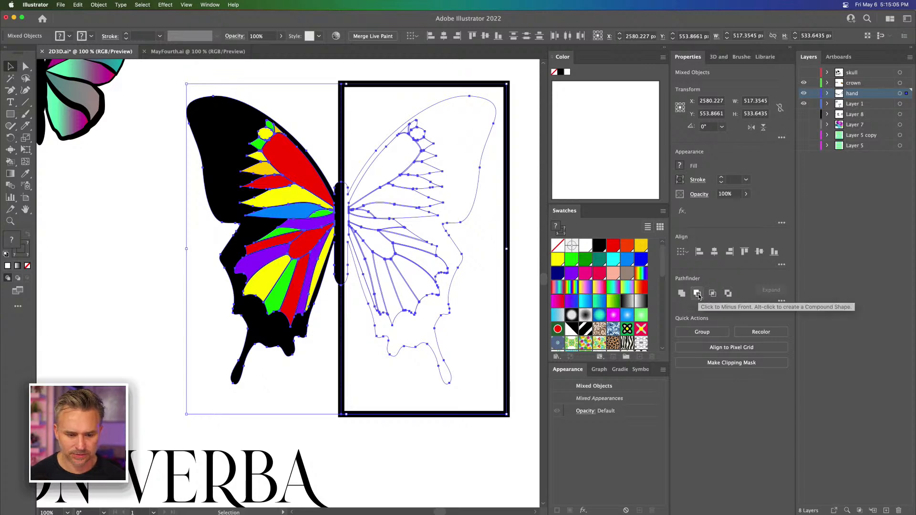
left_click(174, 169)
left_click(266, 166)
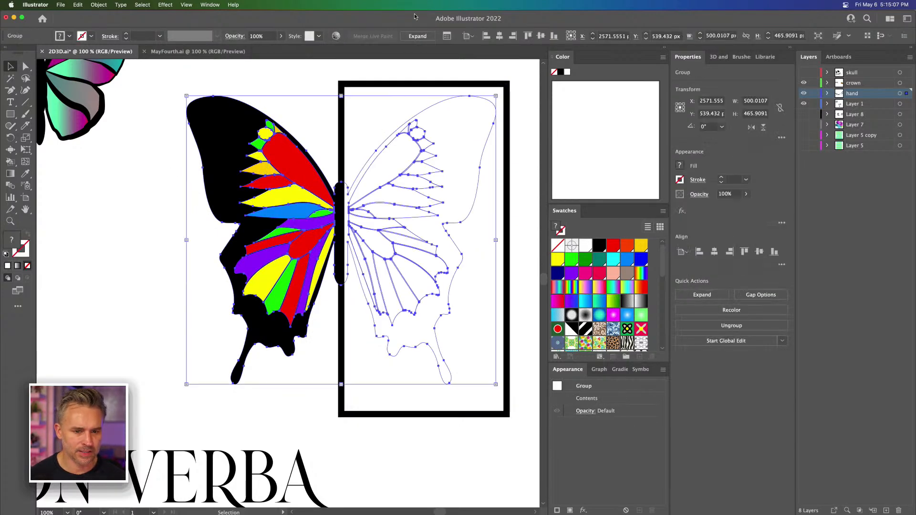
left_click(418, 36)
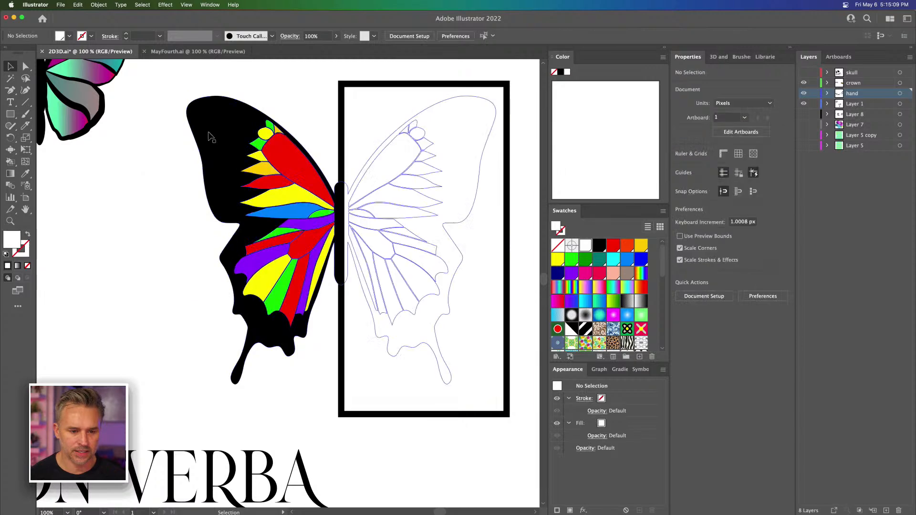
Step: Try to subtract the rectangle from the expanded butterfly with Minus Front and release the resulting compound path
left_click_drag(181, 83, 443, 315)
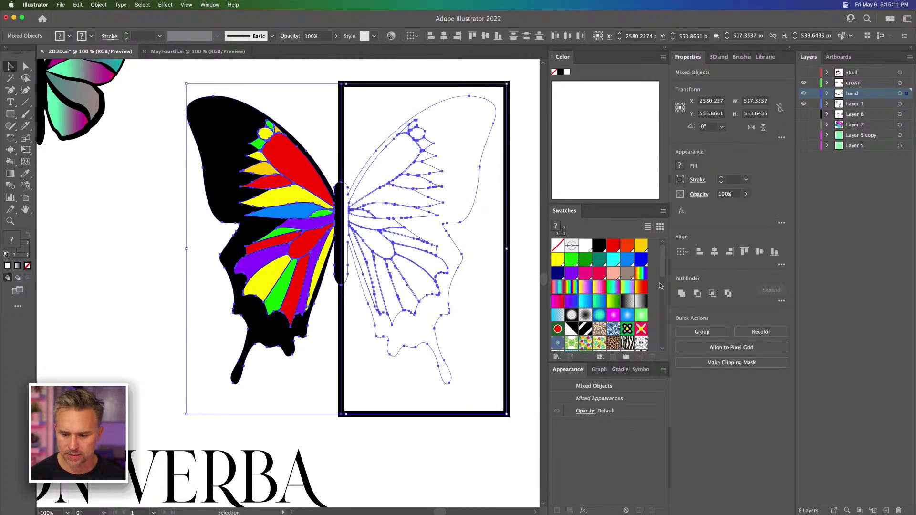
left_click(696, 293)
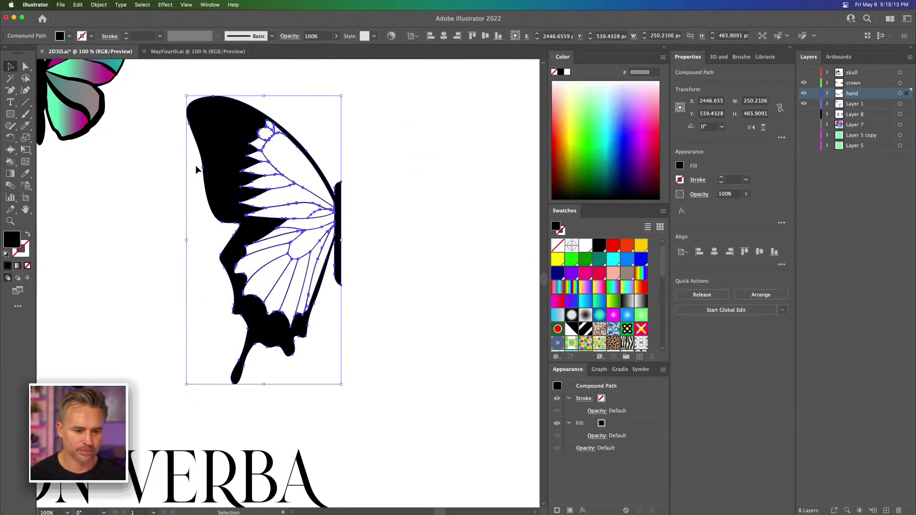
key("super+z")
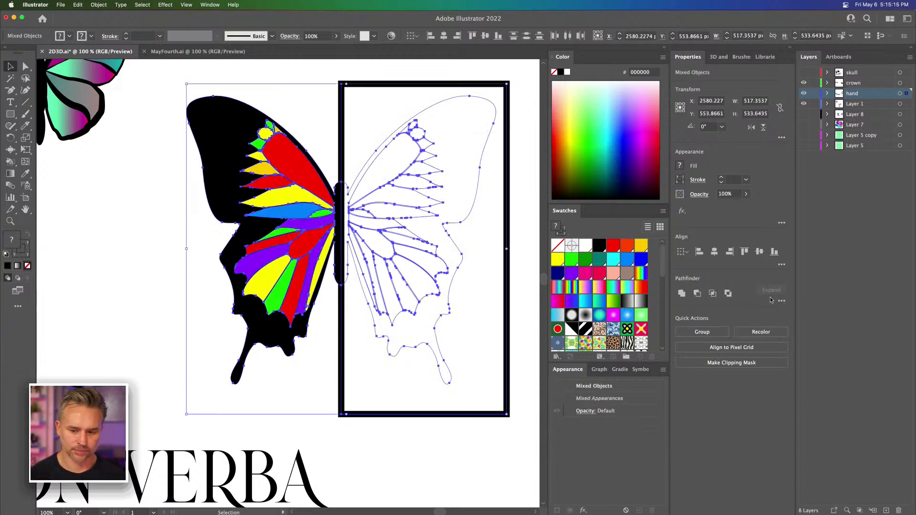
left_click(697, 293)
left_click(111, 174)
left_click(226, 170)
right_click(226, 170)
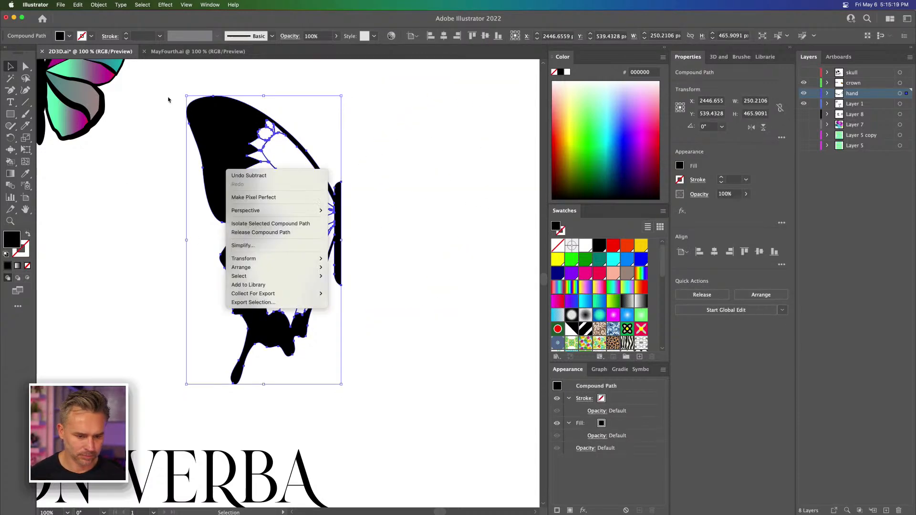
left_click(259, 233)
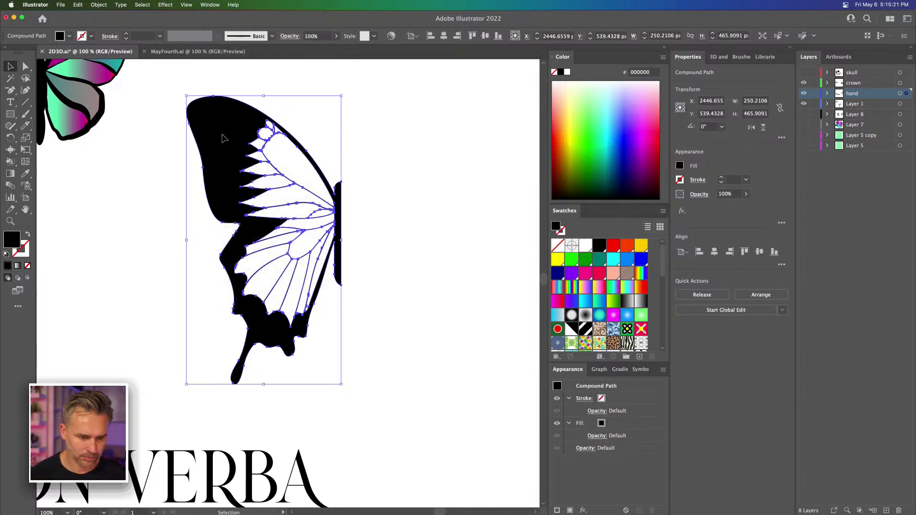
key("super+z")
key("super+z")
key("super+z")
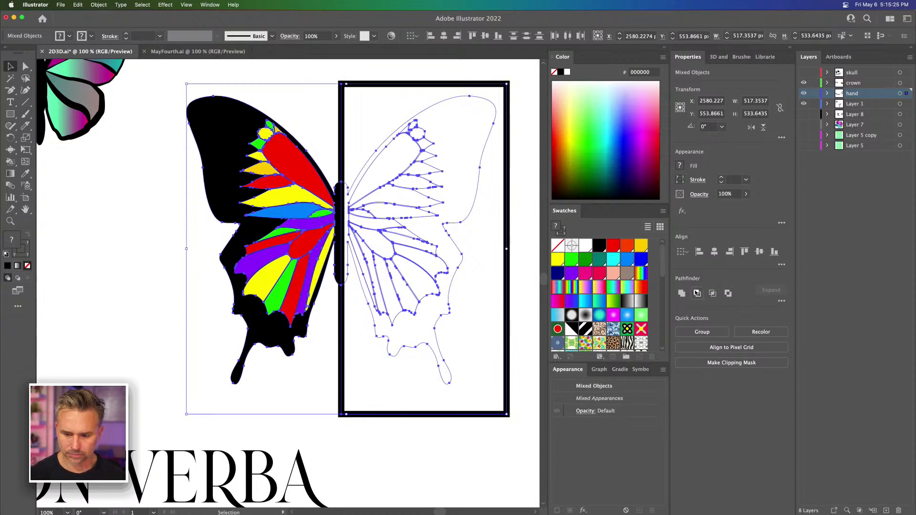
Step: Subtract the rectangle from the expanded butterfly with Minus Front and select the remaining black left-half outline
key("super+z")
left_click(124, 178)
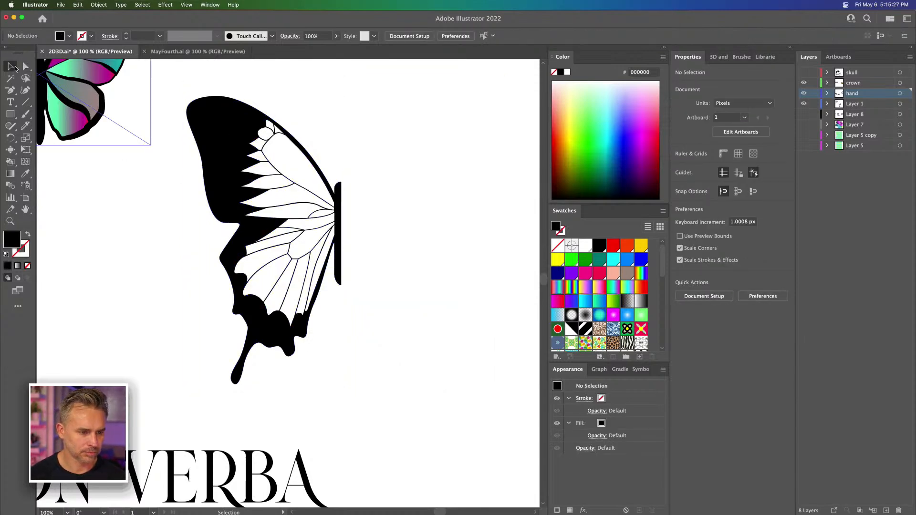
left_click(13, 67)
left_click_drag(264, 179, 402, 196)
key("super+z")
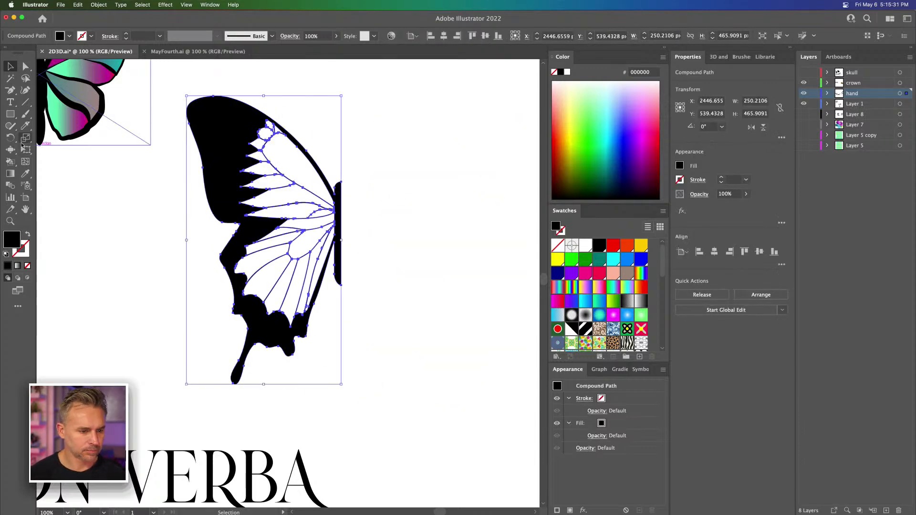
Step: Live Paint three cells magenta pink: the large upper-wing cell, the long cell at the upper wing's lower edge and the central lower-wing cell
key("k")
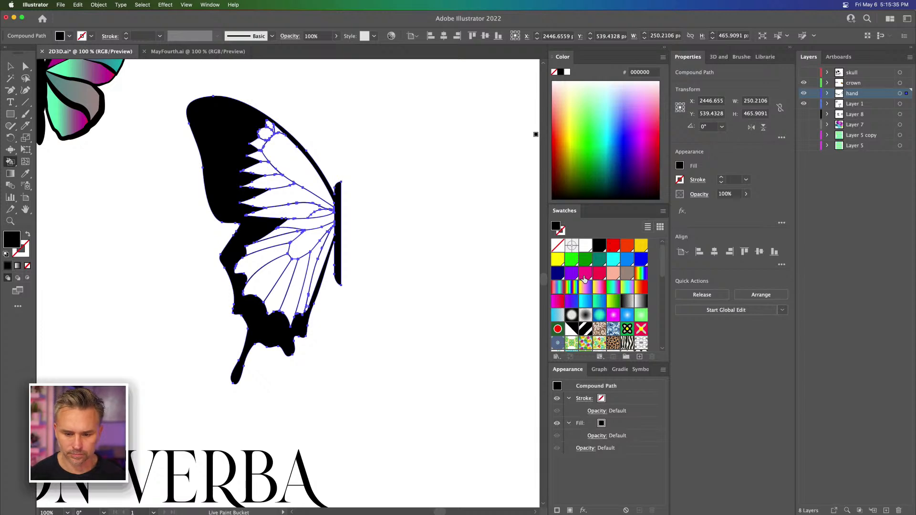
left_click(585, 274)
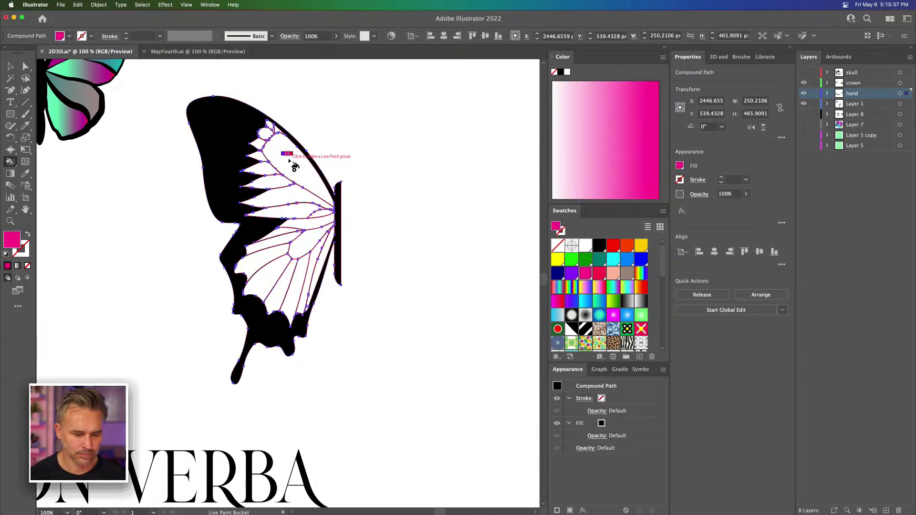
key("super+equal")
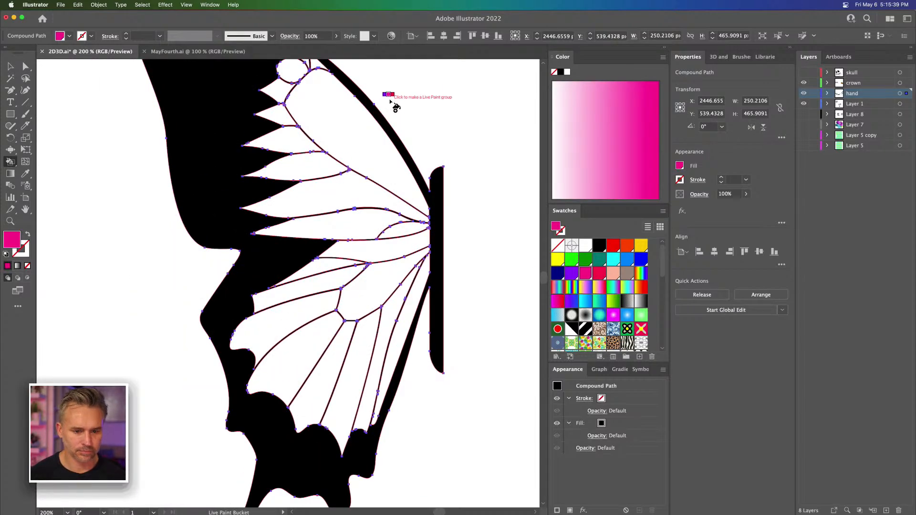
left_click(344, 140)
left_click(355, 227)
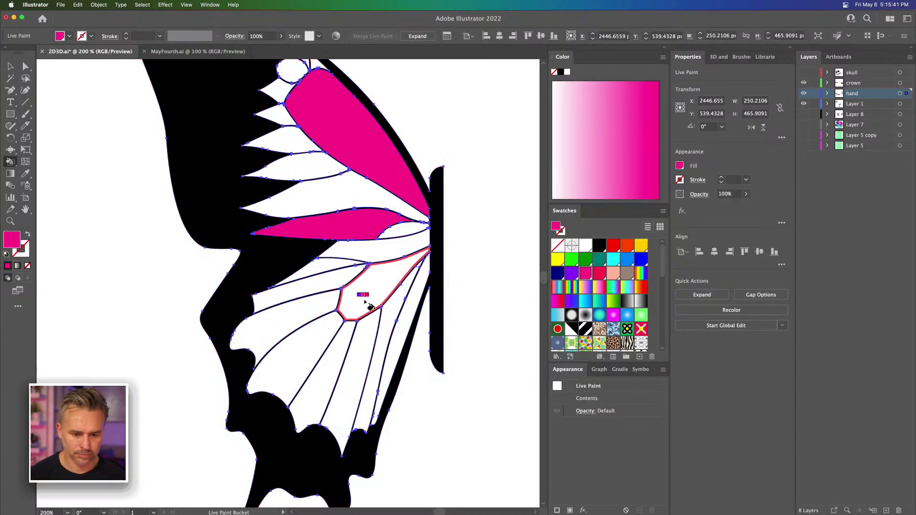
left_click(365, 305)
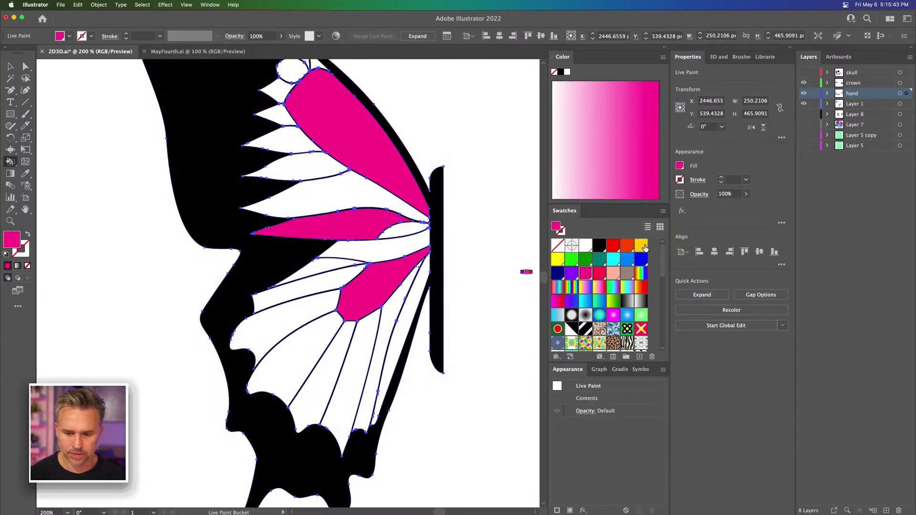
Step: Fill three upper-wing cells with golden yellow: the long one above the pink strip, a short outer spike and the tiny one near the tip
left_click(640, 245)
left_click(330, 189)
left_click(279, 117)
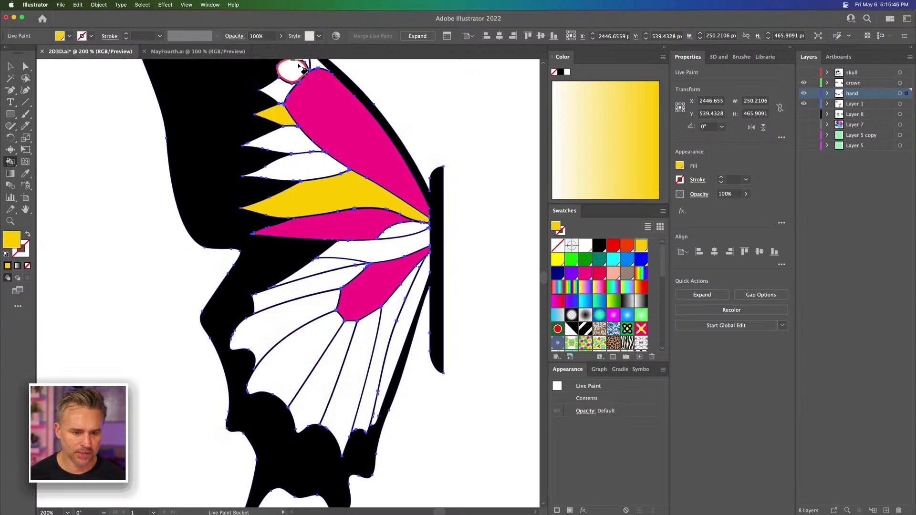
key("space")
left_click_drag(225, 131, 245, 188)
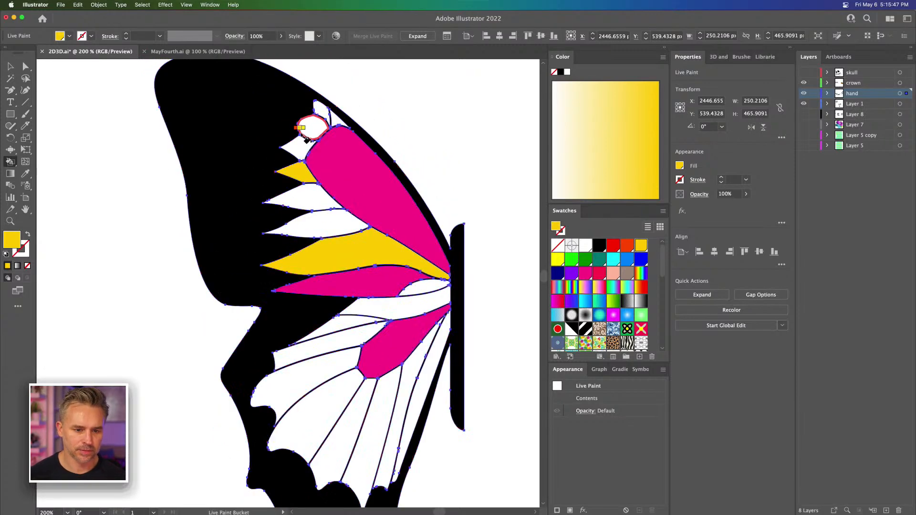
left_click(336, 120)
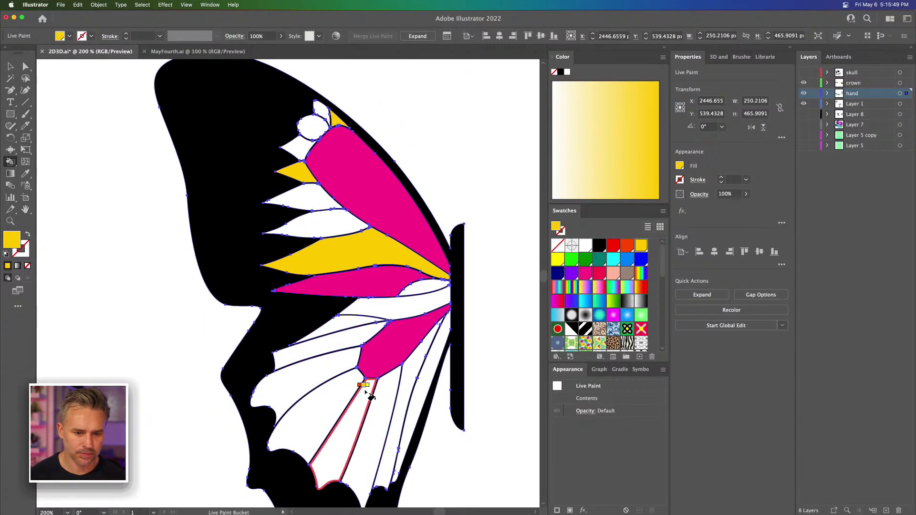
Step: Fill three lower-wing cells with golden yellow: two alternating ones fanning below the pink centre and the narrow strip on its outer side
left_click(330, 403)
left_click(367, 435)
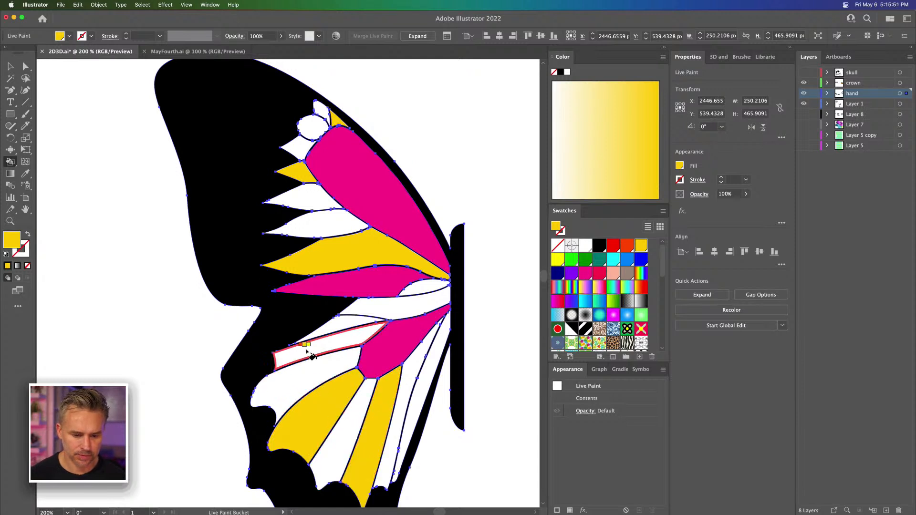
left_click(306, 353)
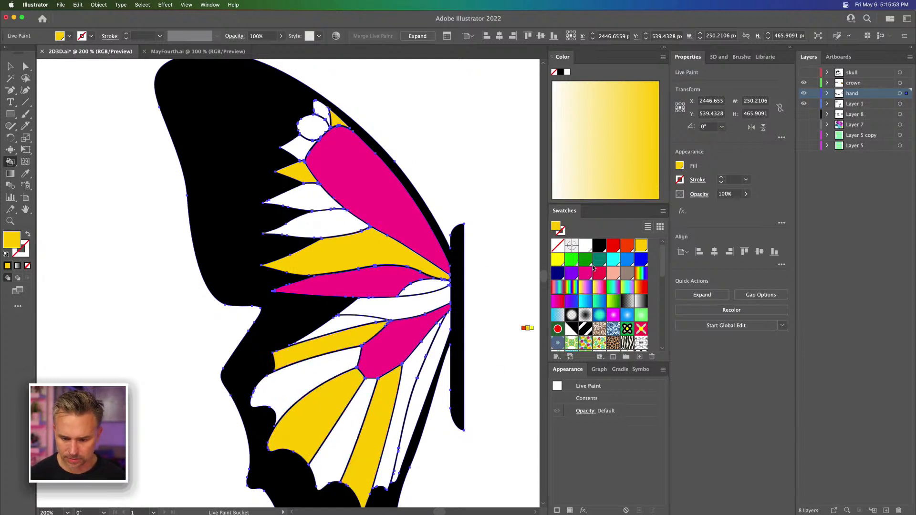
Step: Fill the narrow lower-wing cell beside the body and the outer cell beneath the golden strip with red
left_click(572, 274)
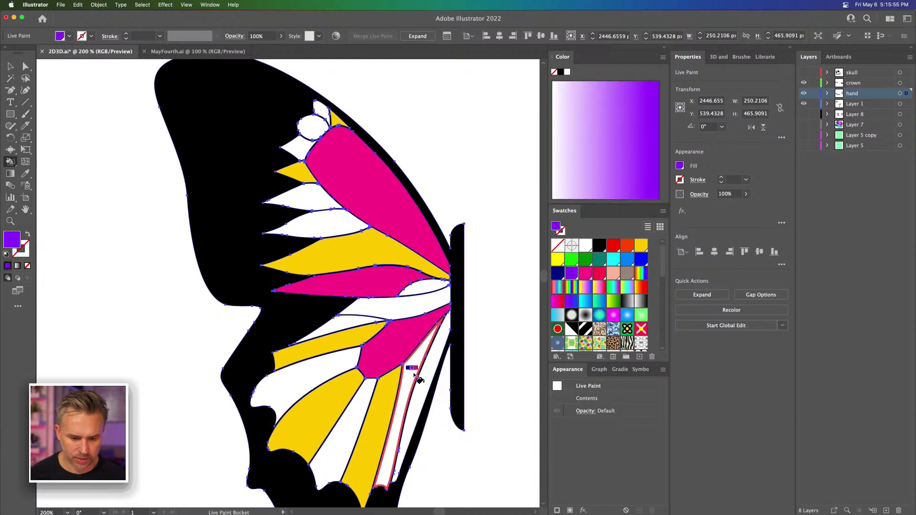
left_click(612, 245)
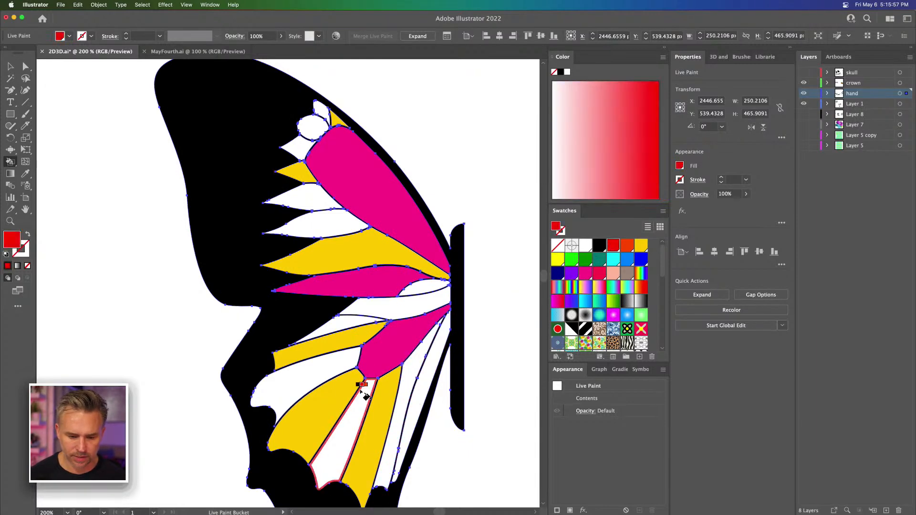
left_click(418, 387)
left_click(301, 381)
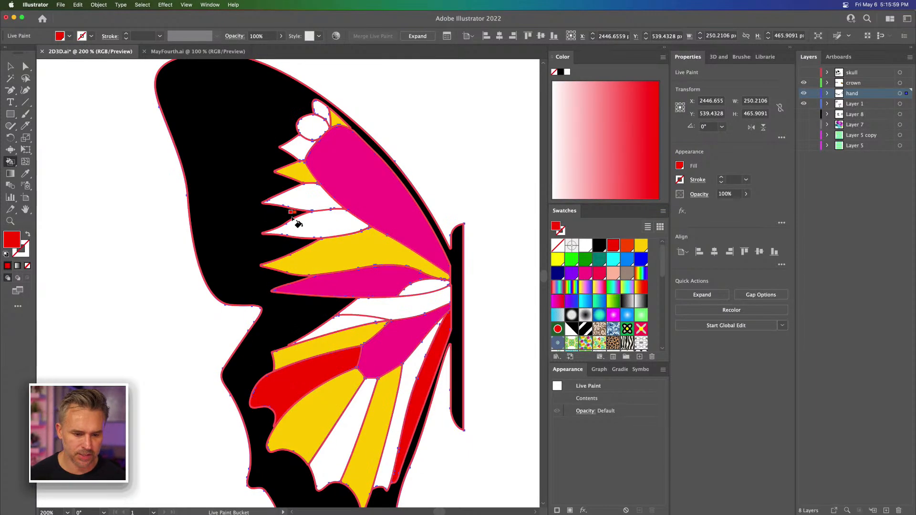
Step: Fill four upper-wing cells with red: the one above the long golden cell, two beside the white circle and the small one beside the body
left_click(304, 220)
left_click(297, 149)
left_click(320, 110)
left_click(417, 288)
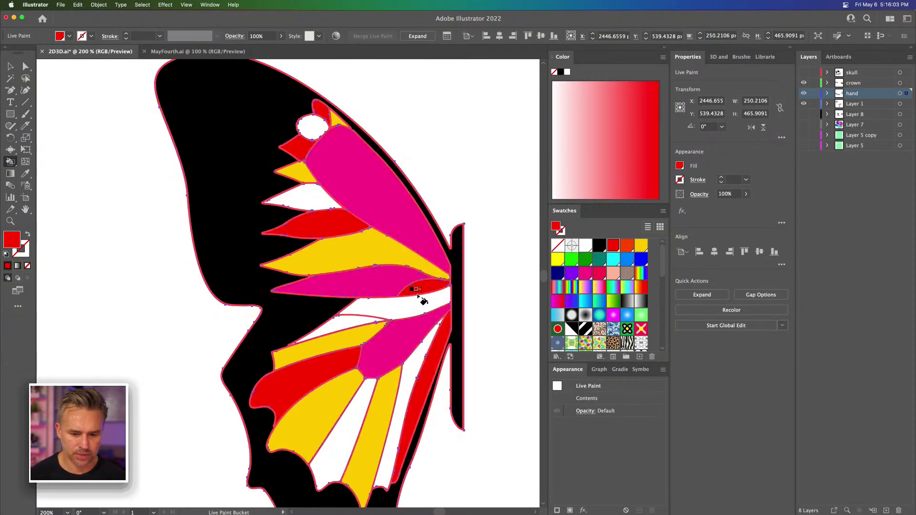
Step: Fill the strip between the wings, two lower-wing cells, the upper-wing circle and the remaining white upper-wing spike with bright yellow
left_click(557, 259)
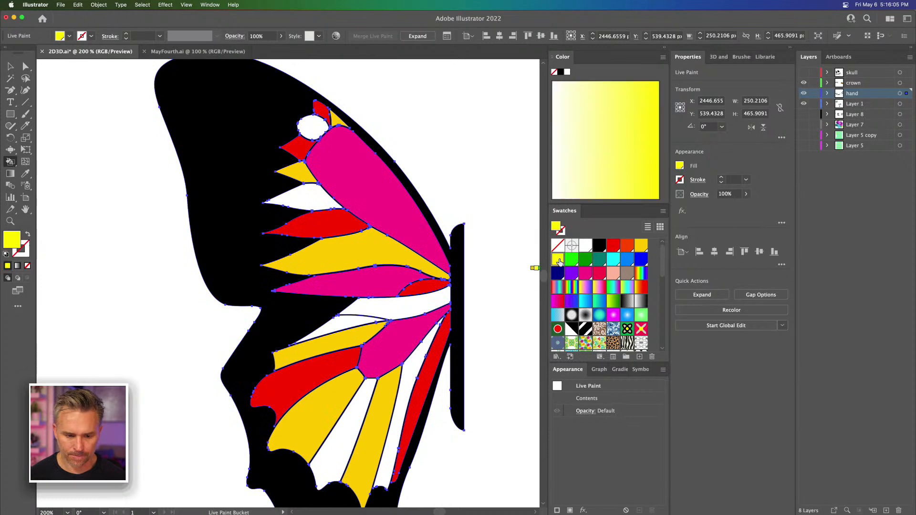
left_click(379, 305)
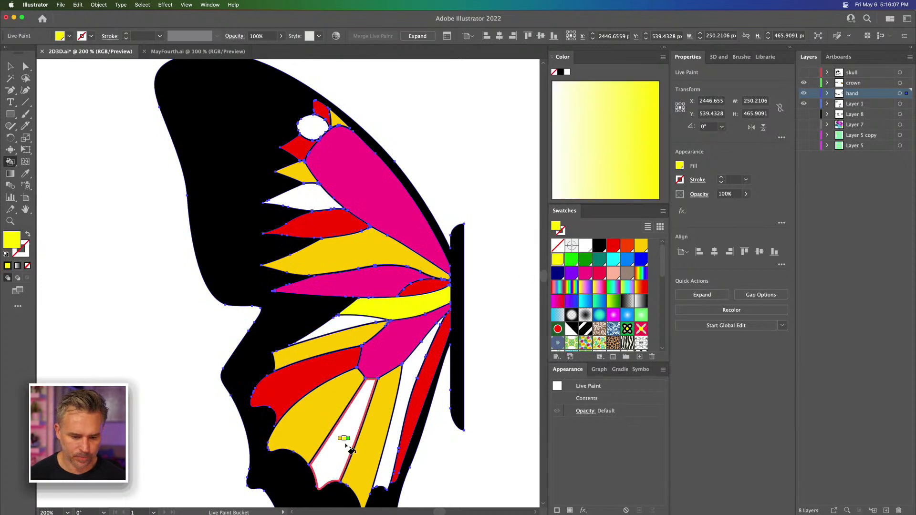
left_click(351, 434)
left_click(408, 357)
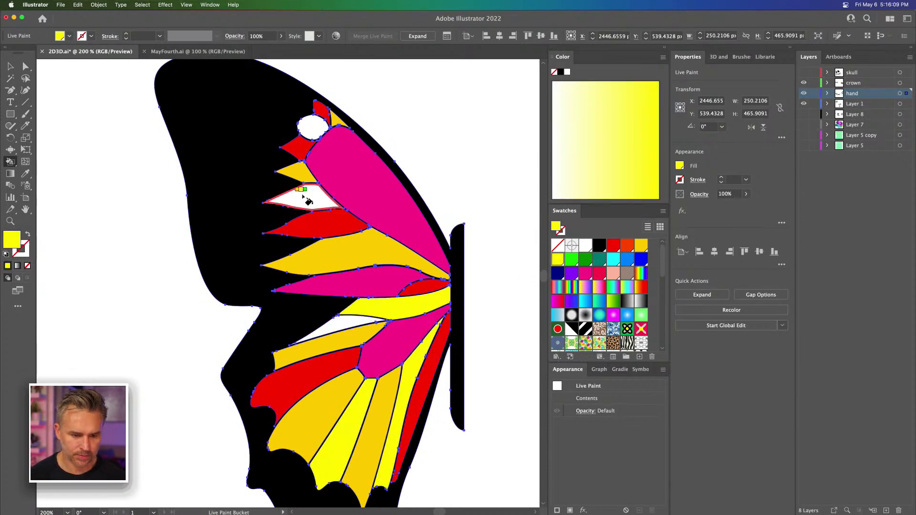
left_click(311, 127)
left_click(304, 197)
Step: Fill the last white sliver at the upper edge of the lower wing with red
key("Left")
left_click(332, 328)
key("Left")
key("Left")
left_click(333, 329)
Step: Duplicate the coloured half butterfly and place the copy beside the original
left_click(10, 67)
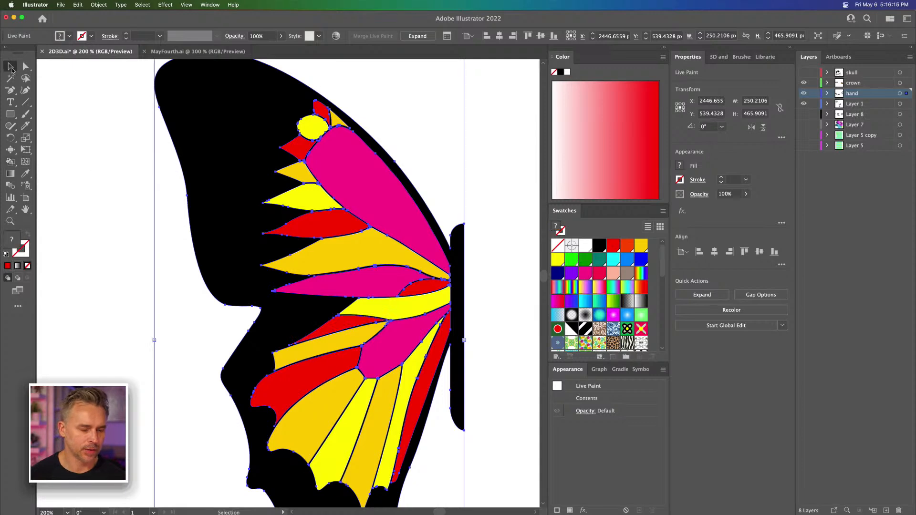
key("super+minus")
key("super+minus")
key("super+minus")
left_click(223, 230)
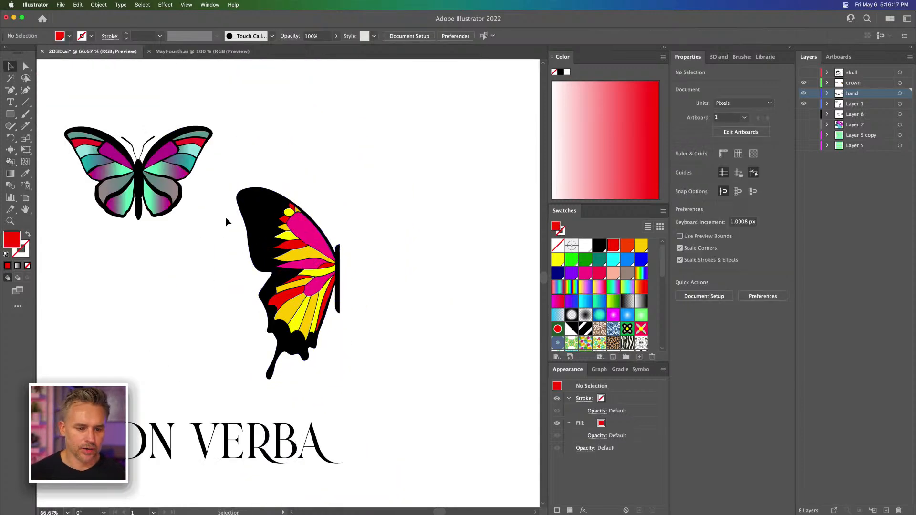
left_click_drag(258, 212, 373, 379)
left_click_drag(260, 261, 383, 271)
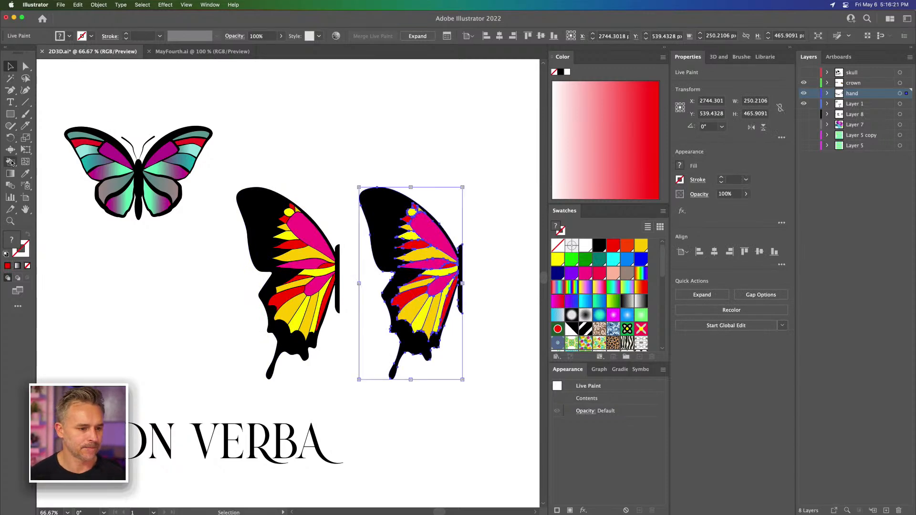
Step: Reflect the copied half across the vertical axis and join it to the original along the body to form a whole butterfly
double_click(9, 138)
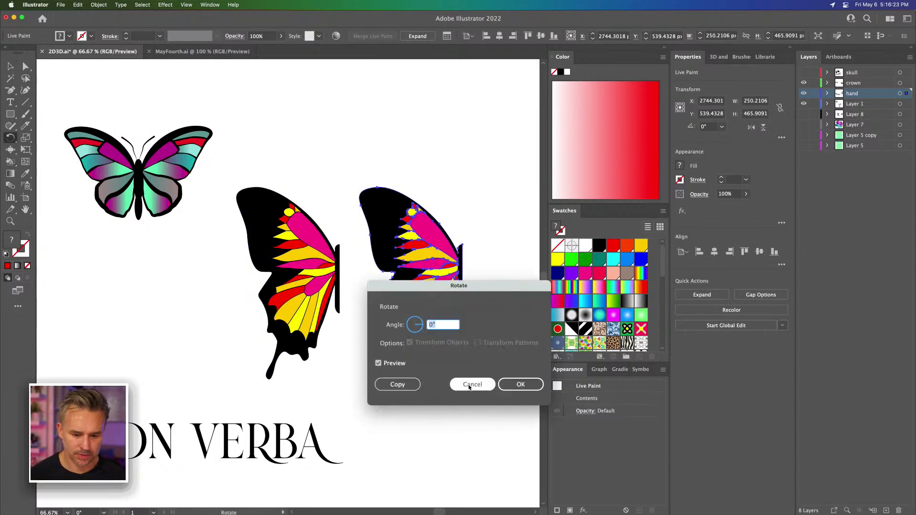
key("Escape")
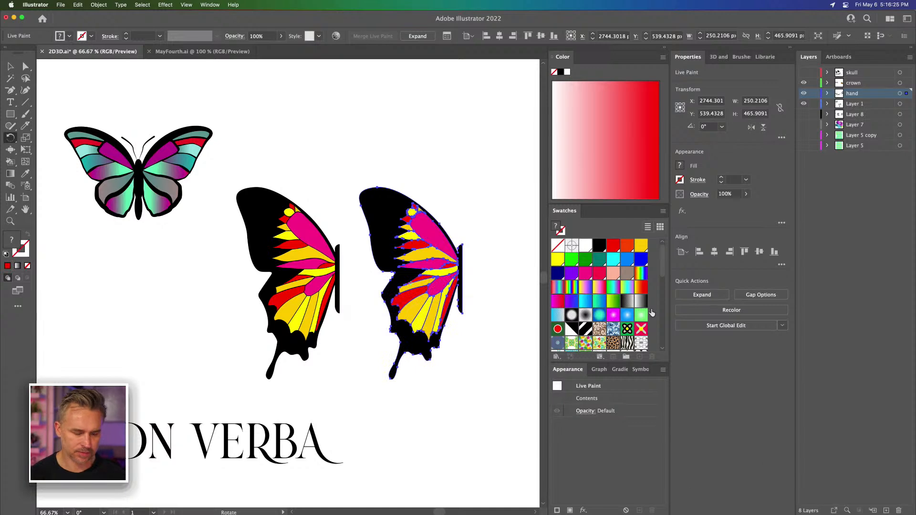
left_click_drag(10, 137, 45, 152)
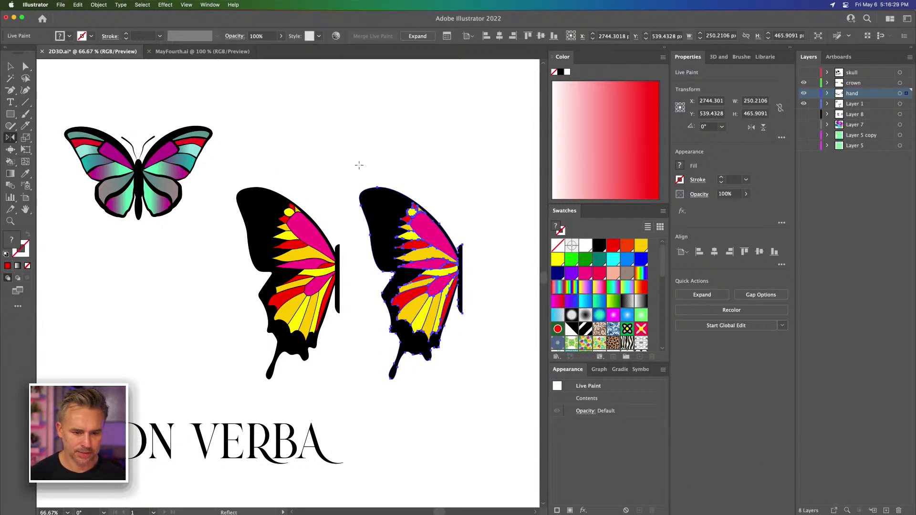
double_click(11, 137)
key("Return")
key("v")
left_click(422, 268)
left_click_drag(406, 244, 391, 244)
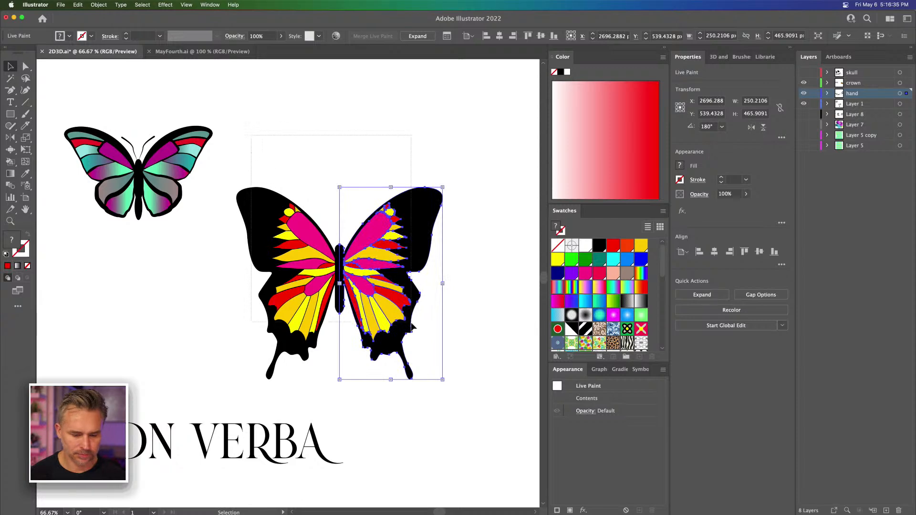
Step: Select both butterfly halves together and add them as one artwork to the NATURE library beside Artwork 5
left_click_drag(411, 323, 422, 341)
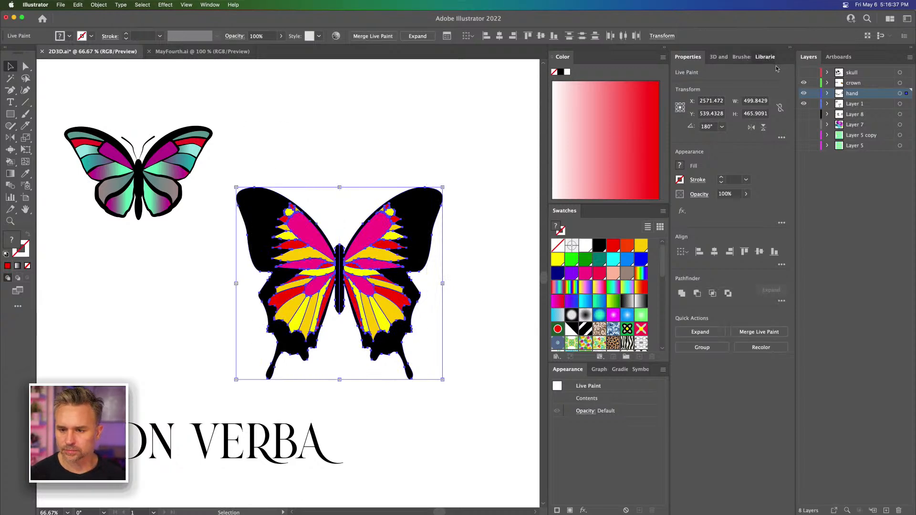
left_click(773, 57)
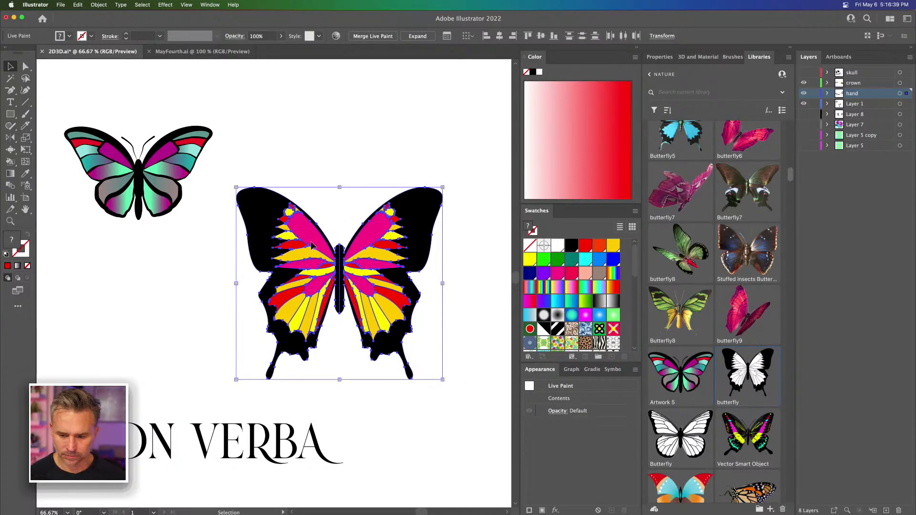
left_click_drag(311, 245, 711, 396)
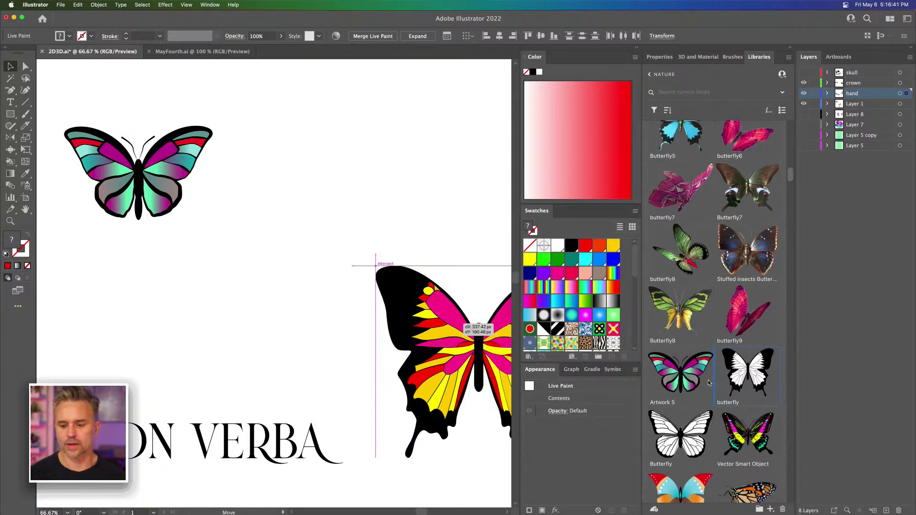
left_click_drag(709, 382, 709, 384)
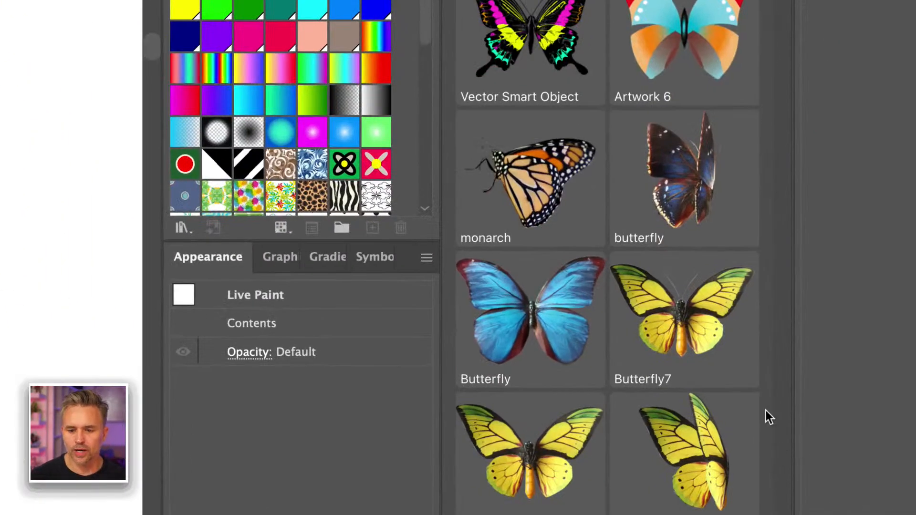
scroll(742, 322, "up", 5)
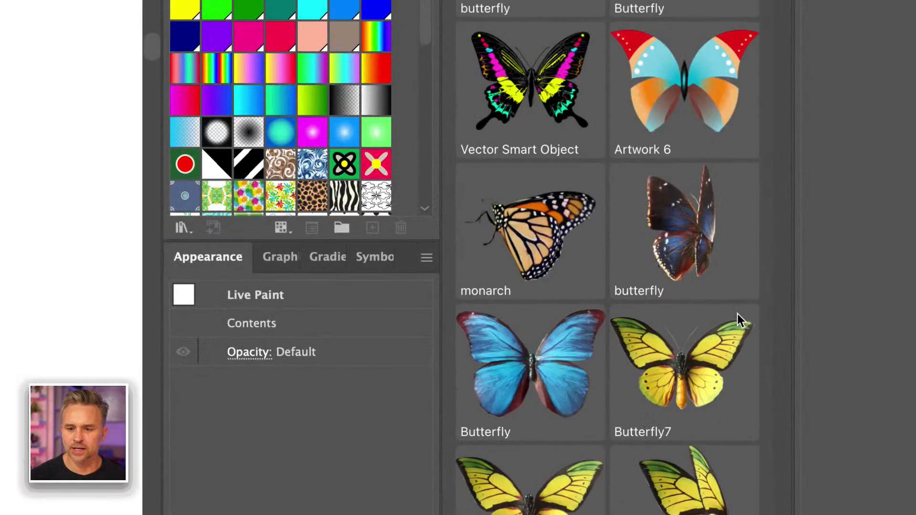
scroll(625, 279, "up", 1)
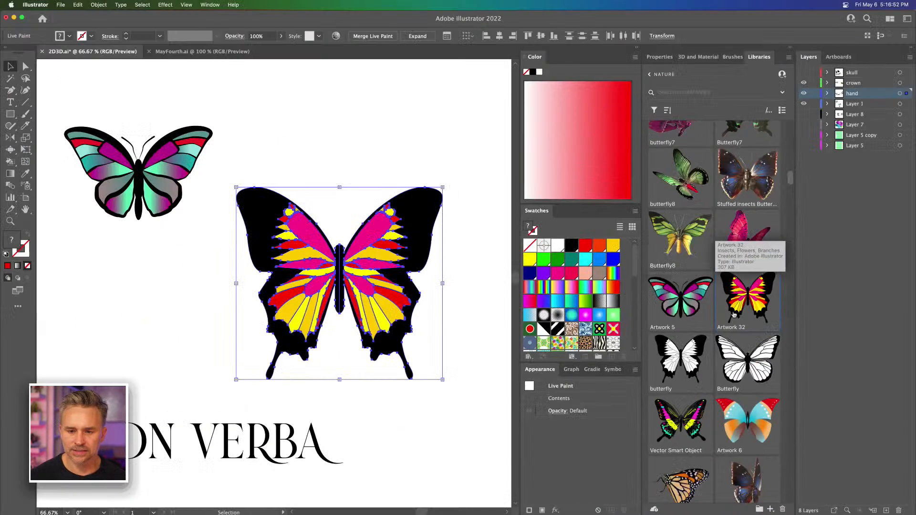
left_click(172, 357)
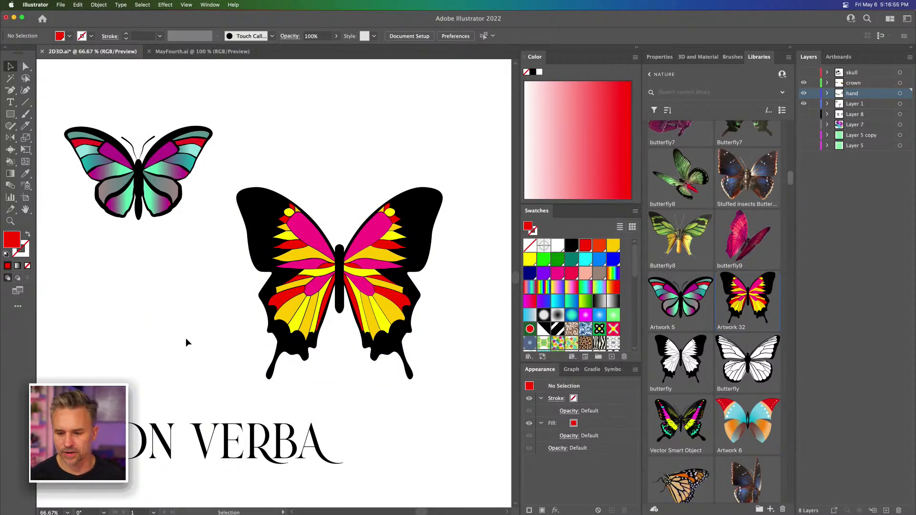
scroll(744, 331, "down", 10)
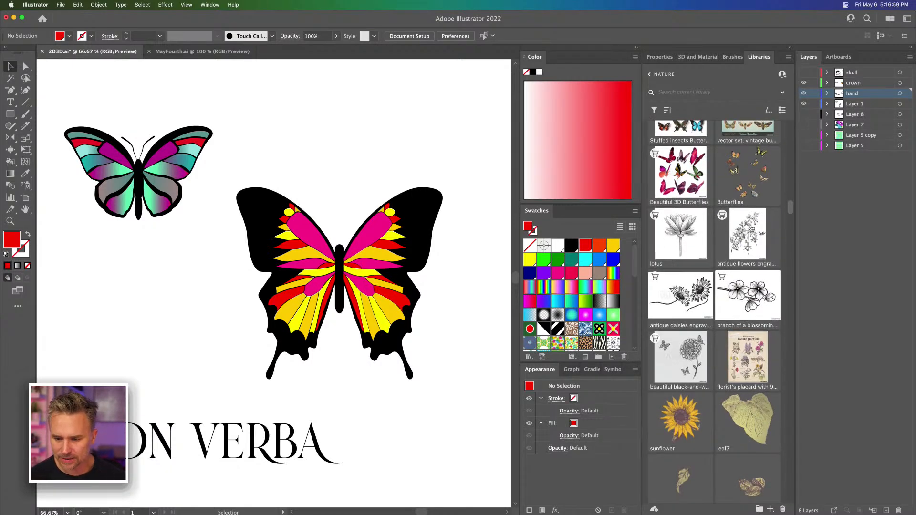
scroll(743, 257, "down", 8)
scroll(743, 256, "down", 10)
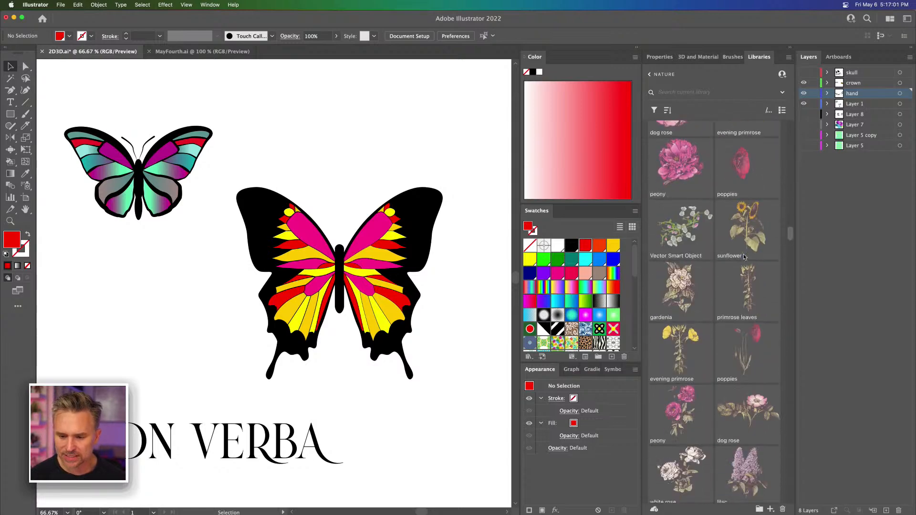
scroll(744, 257, "down", 1)
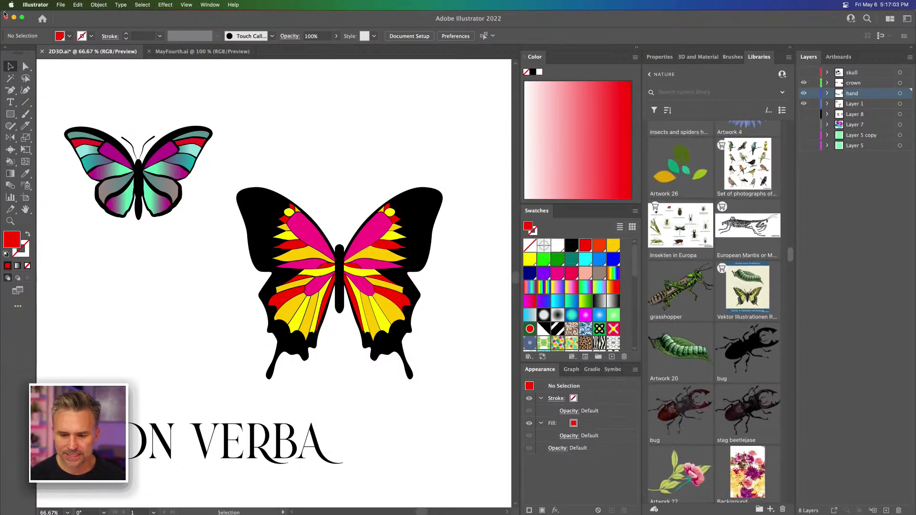
Step: Switch to Substance 3D Stager and place Artwork 32 from the library's Insects, Flowers, Branches group as a decal on David's face
left_click(15, 18)
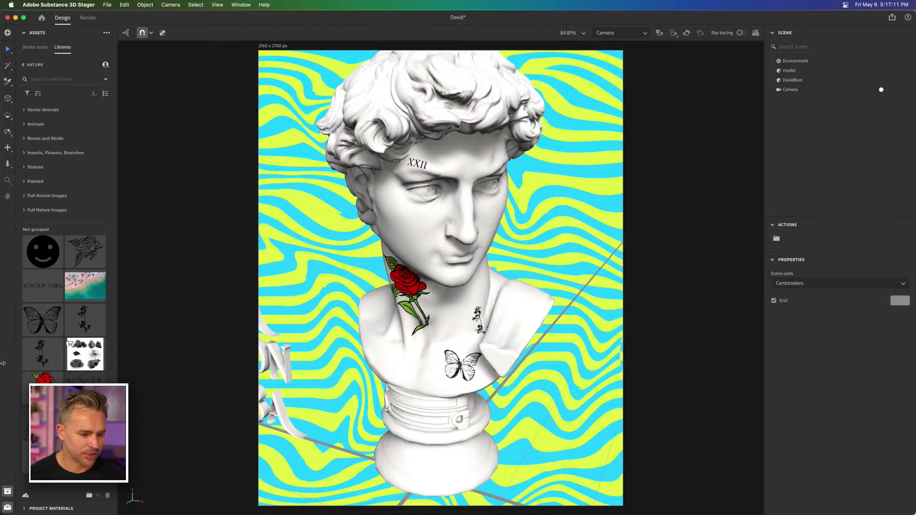
left_click(25, 153)
scroll(66, 251, "down", 10)
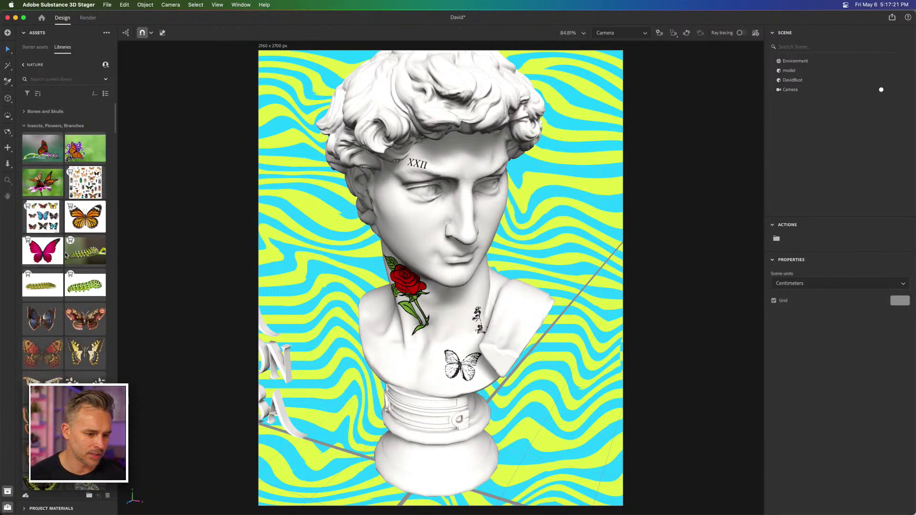
scroll(66, 251, "down", 10)
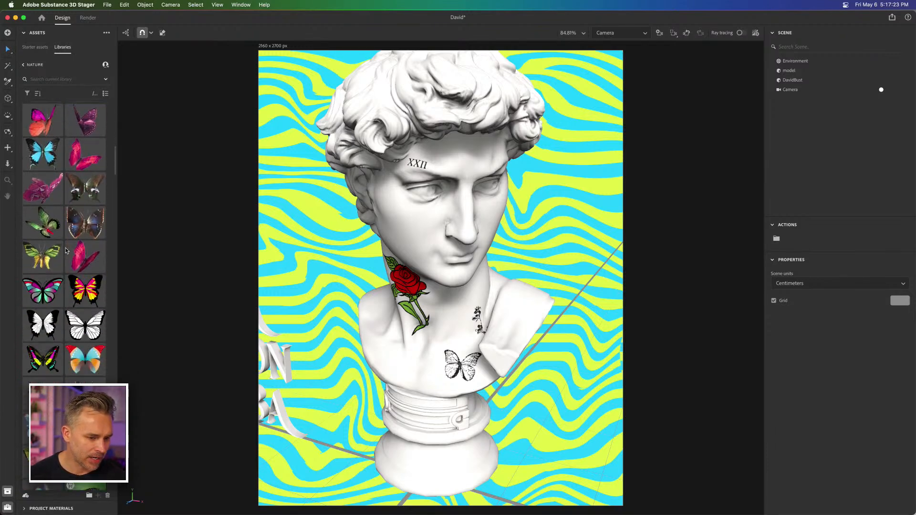
mouse_move(77, 236)
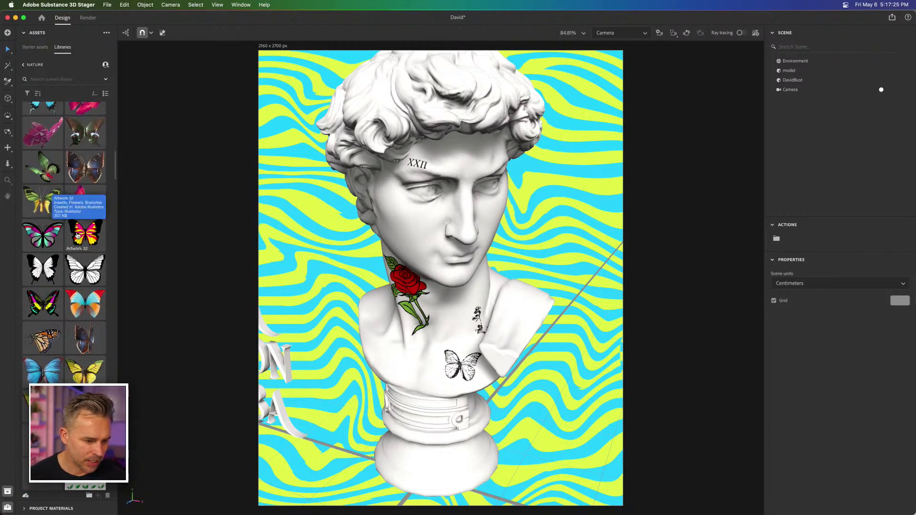
left_click_drag(77, 236, 421, 228)
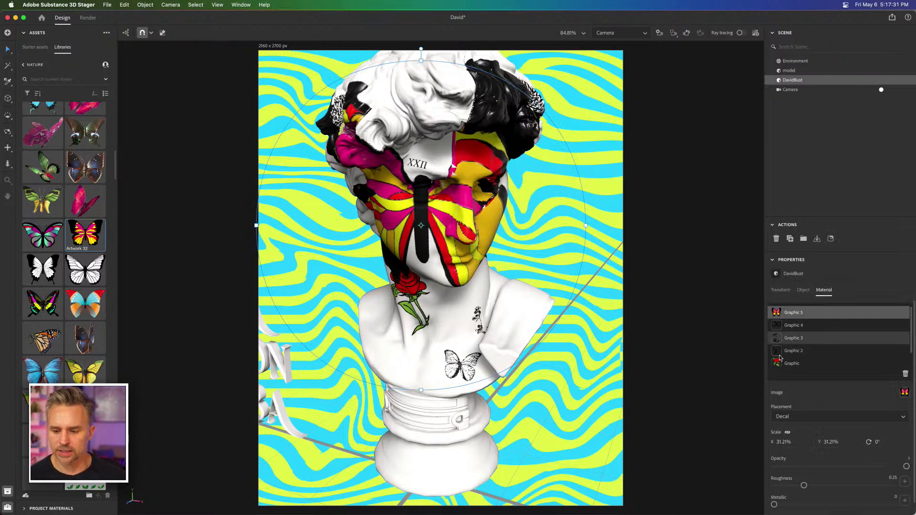
Step: Scale the butterfly decal to 5% and move it onto the neck on the side opposite the rose
left_click(783, 442)
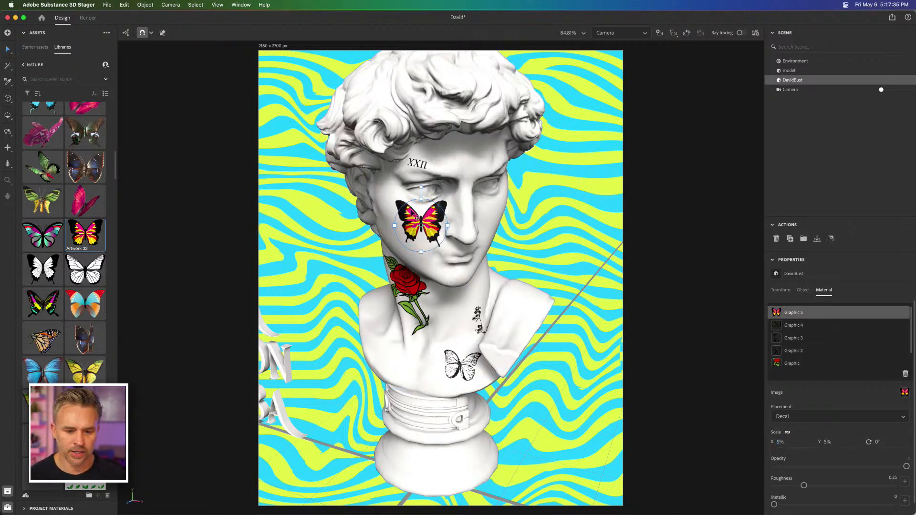
left_click(469, 330)
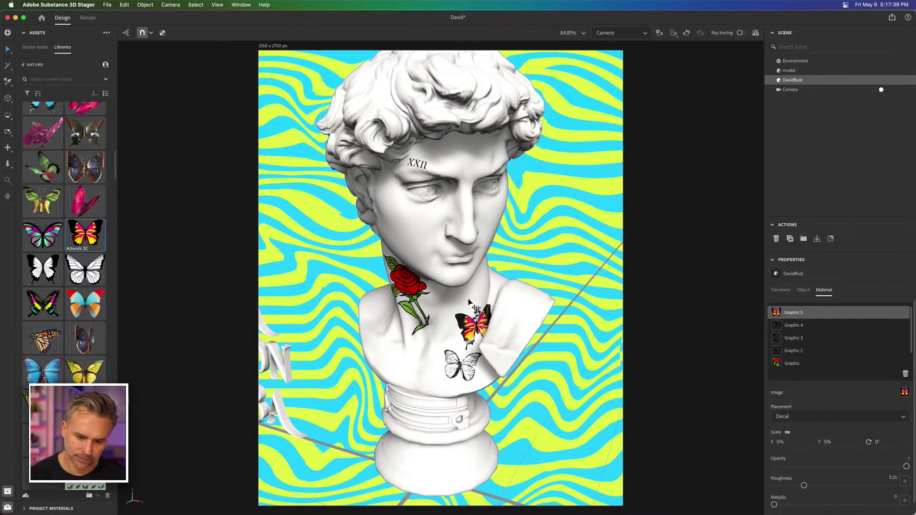
left_click_drag(469, 302, 479, 329)
Step: Move the flower-sprig decal, Graphic 3, onto the chest just below the rose stem
left_click(801, 337)
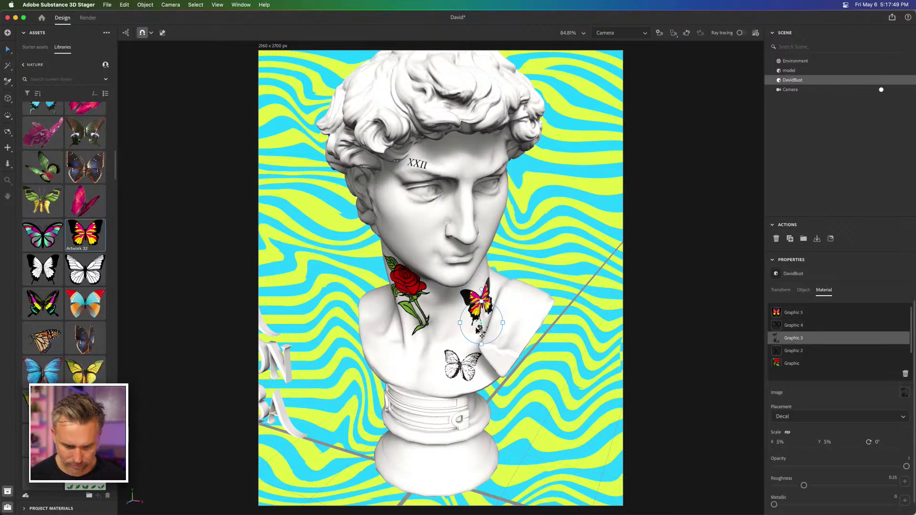
left_click_drag(428, 368, 418, 368)
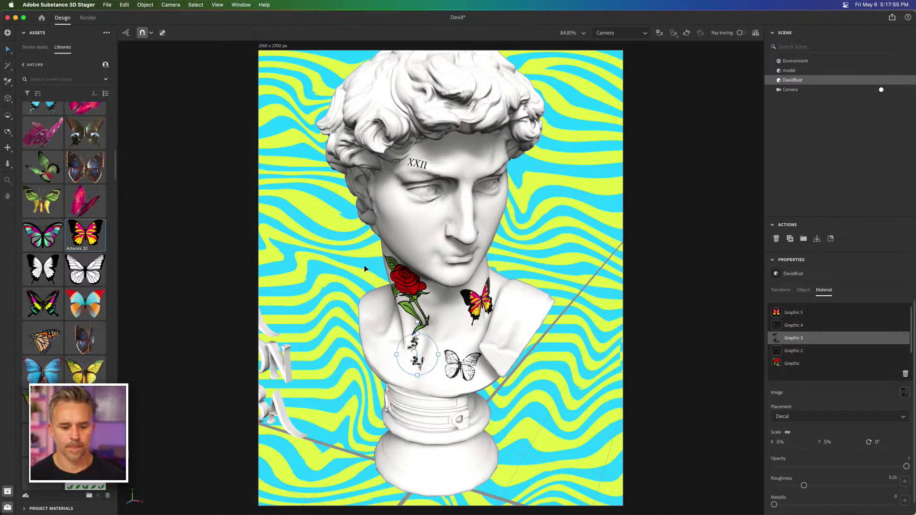
left_click(23, 33)
left_click(24, 33)
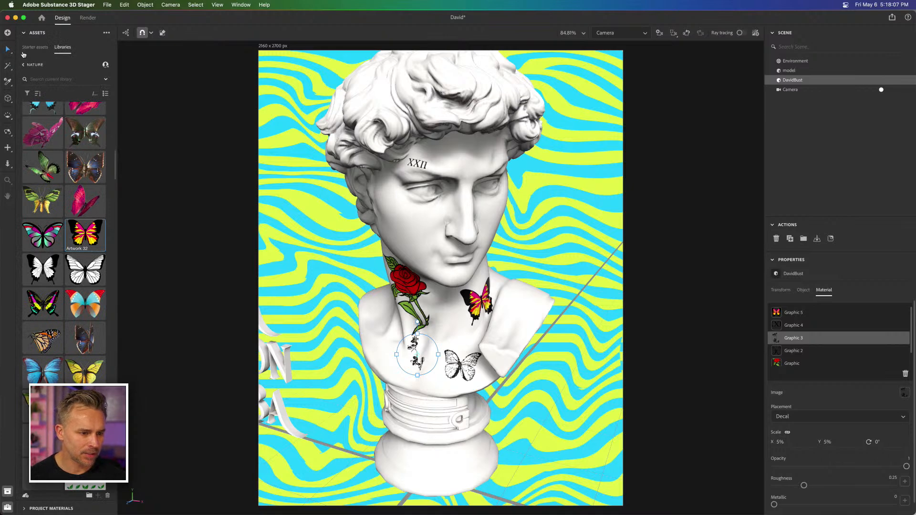
Step: Apply the Studio 80s horror light from the starter assets as the scene's environment light
left_click(29, 48)
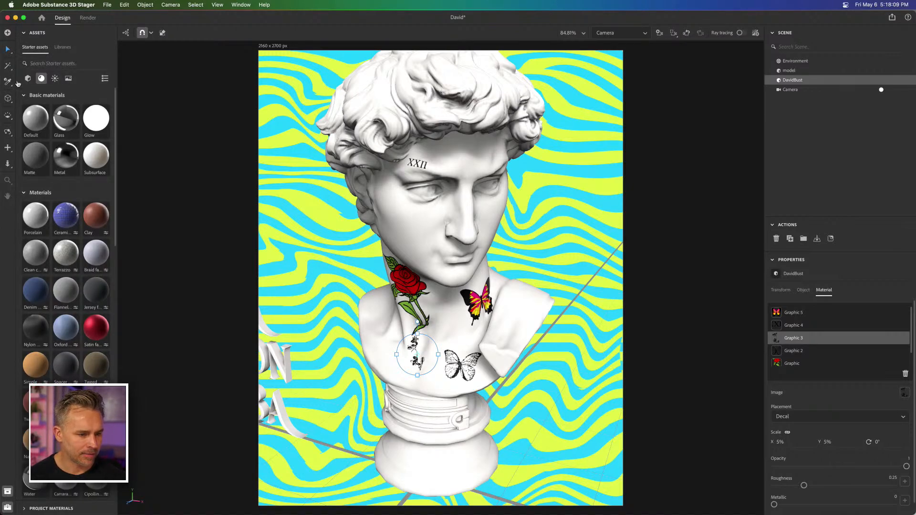
left_click(56, 78)
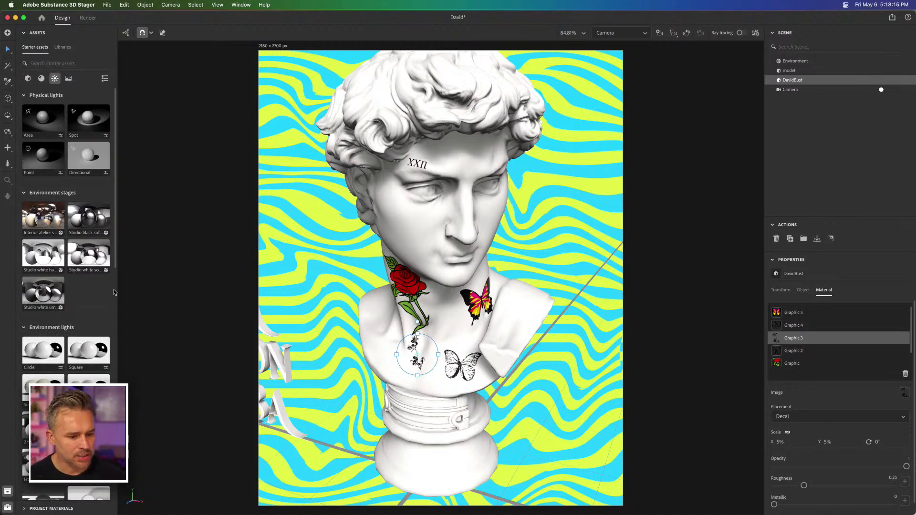
scroll(115, 292, "down", 10)
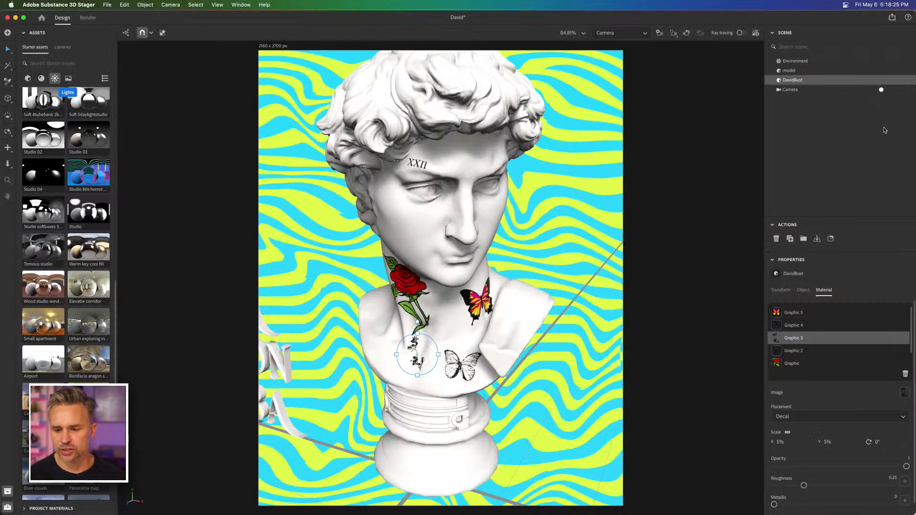
left_click(792, 61)
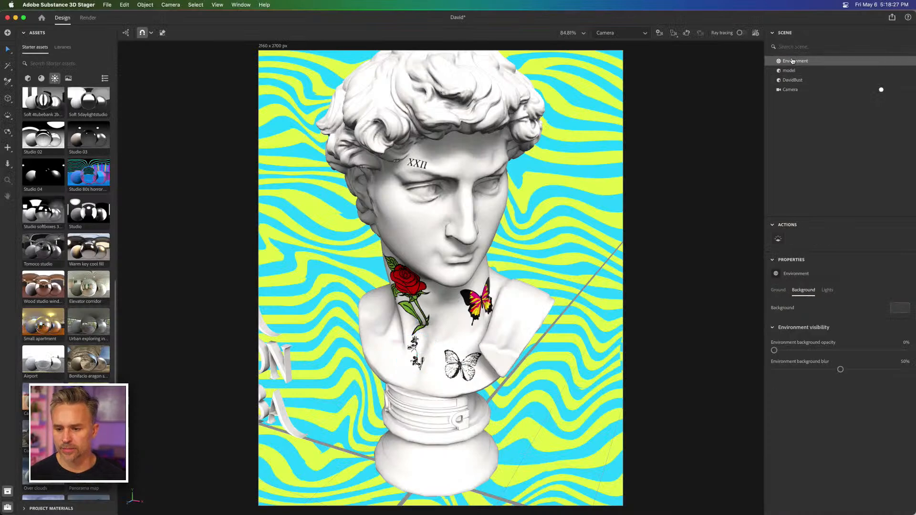
left_click(778, 291)
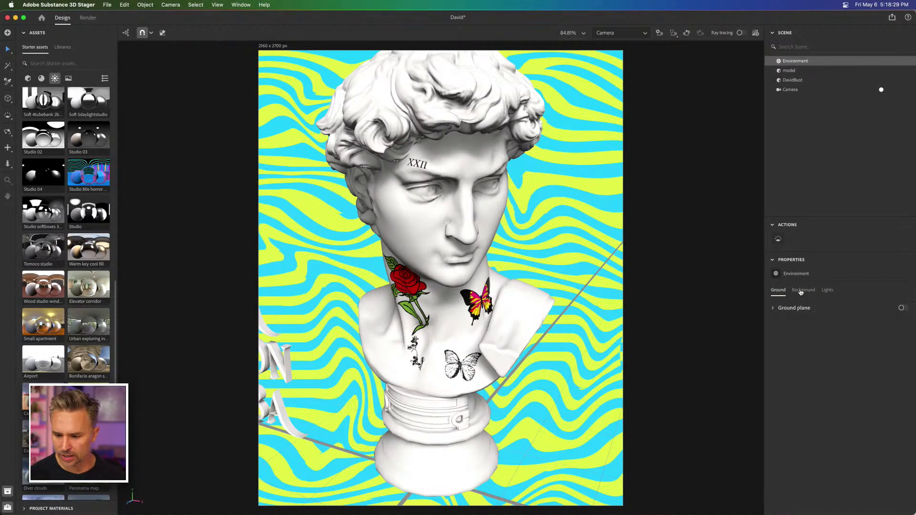
left_click(827, 291)
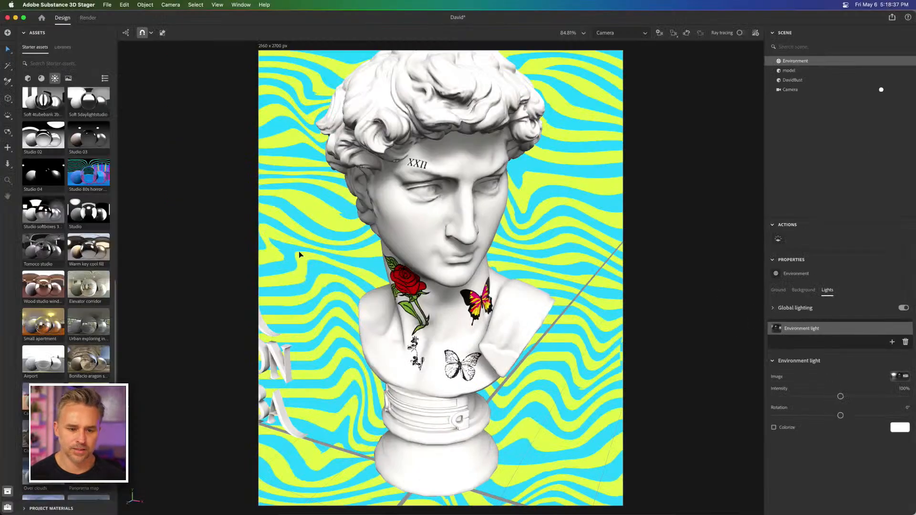
left_click(85, 175)
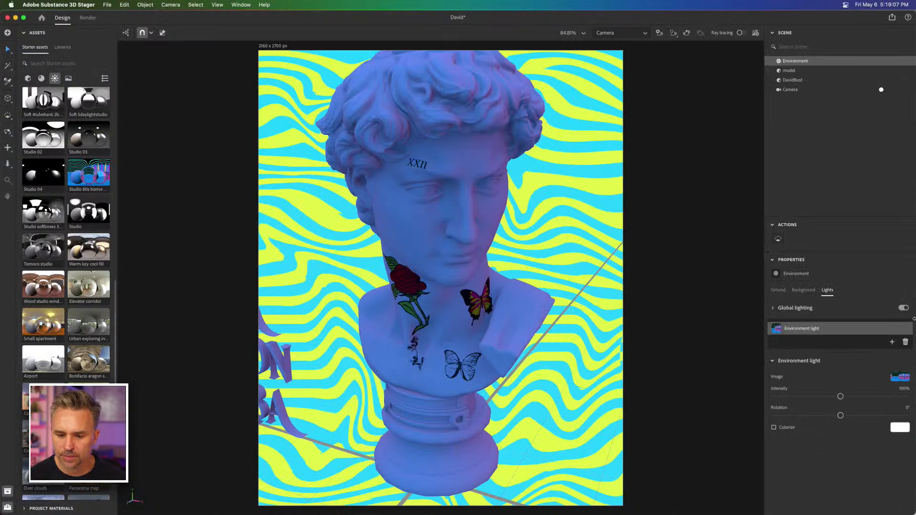
Step: Narrow the Stager window to reveal Finder and use the Artboard image file as the environment light's image
left_click_drag(913, 312, 828, 313)
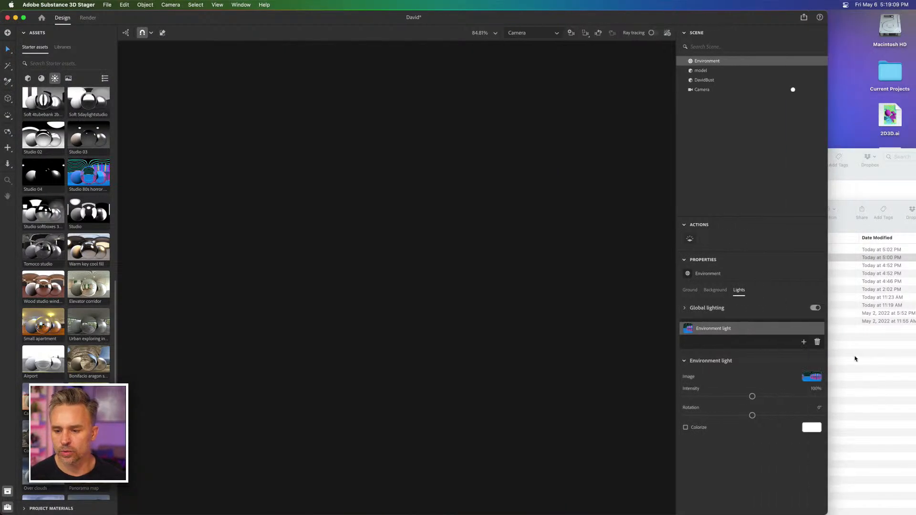
left_click(865, 361)
left_click_drag(501, 210, 830, 278)
left_click_drag(895, 326, 690, 330)
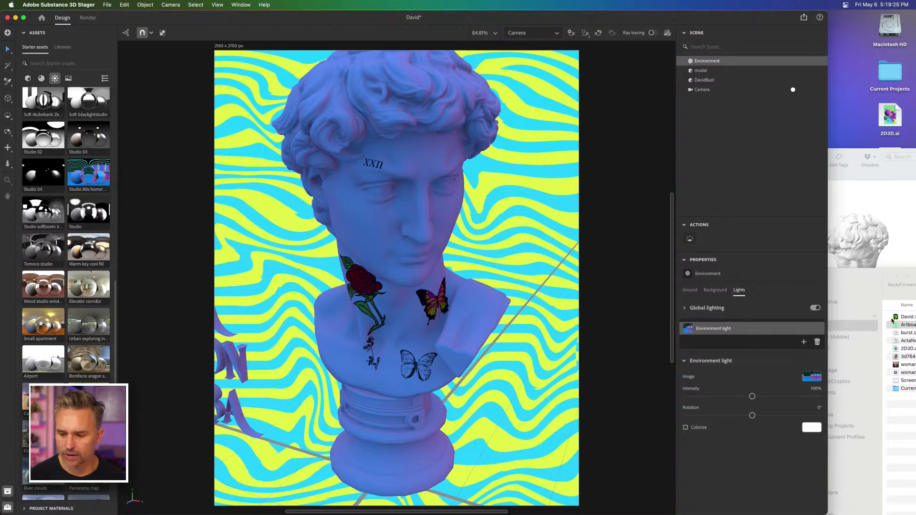
left_click_drag(898, 325, 809, 378)
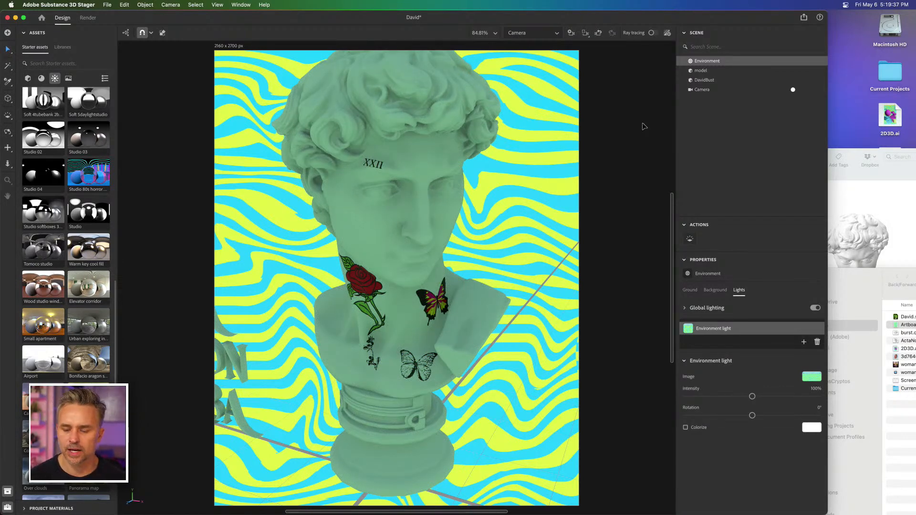
Step: Show the base Default material of DavidBust and enlarge the properties area to reveal more of its settings
left_click(702, 80)
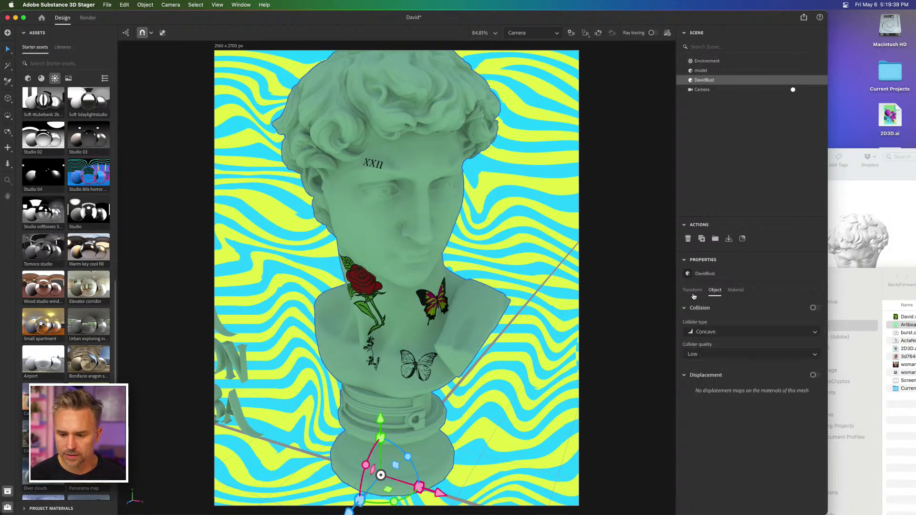
left_click(734, 290)
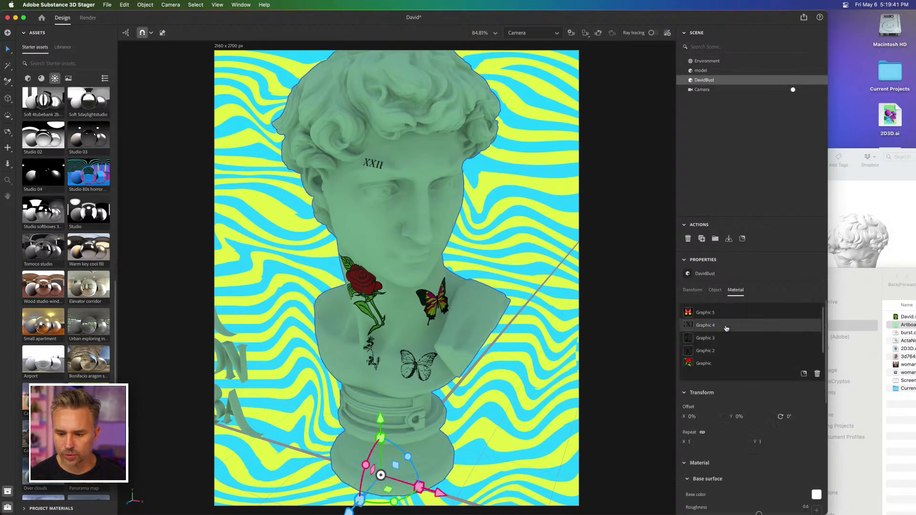
scroll(683, 312, "down", 5)
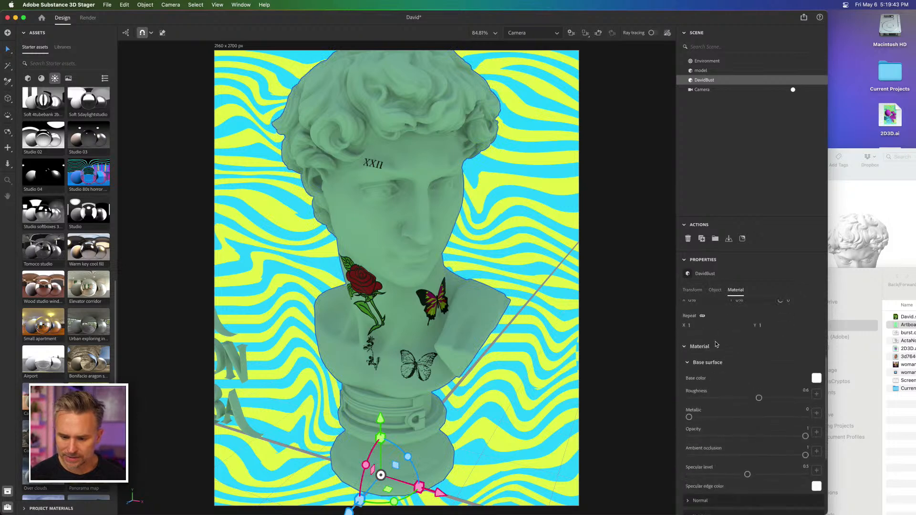
scroll(714, 343, "up", 2)
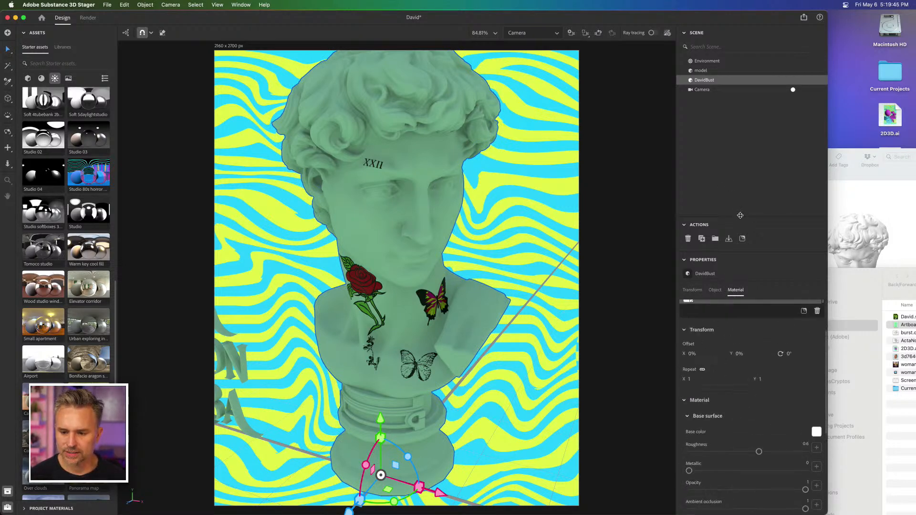
left_click_drag(740, 216, 738, 133)
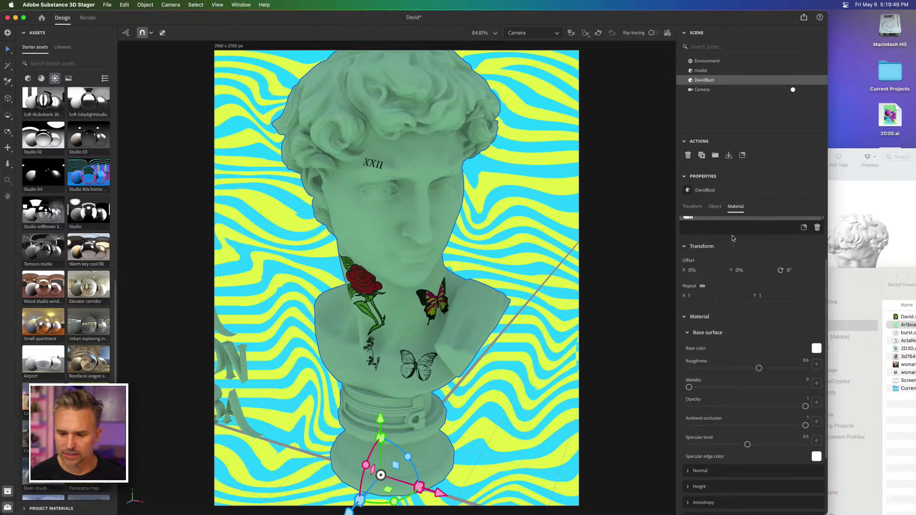
scroll(735, 240, "up", 3)
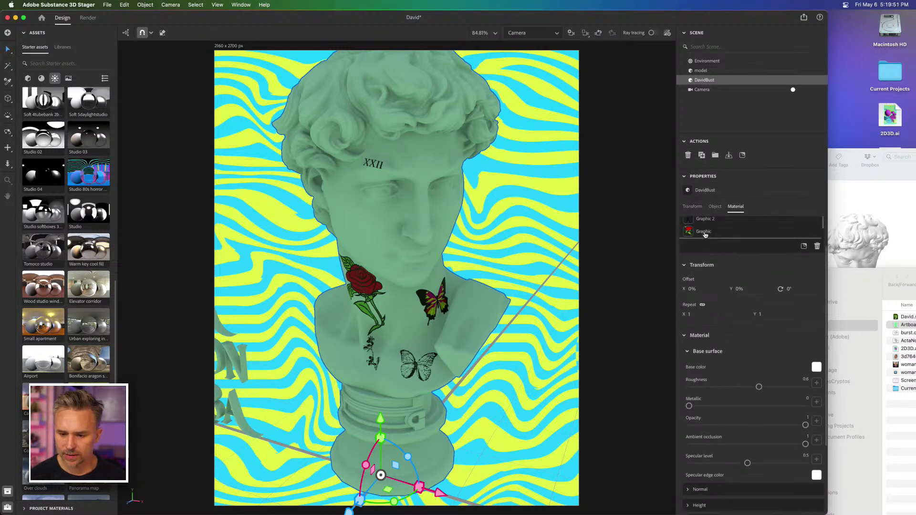
scroll(701, 231, "down", 1)
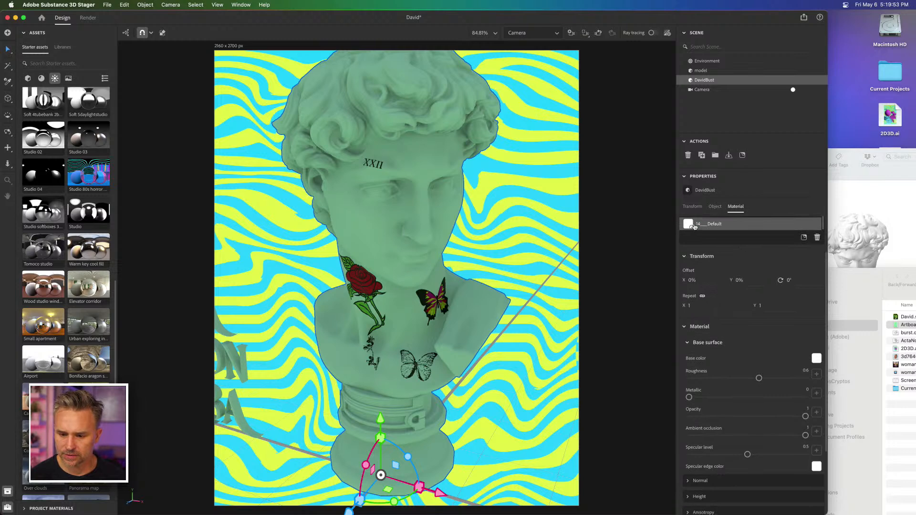
left_click(694, 227)
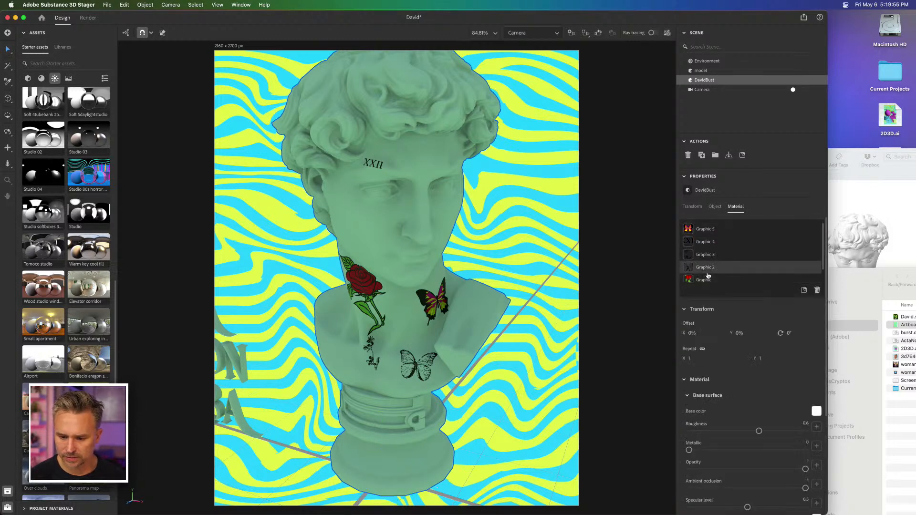
Step: Set the metallic value of the bust's Default material to 0.6
scroll(708, 275, "down", 2)
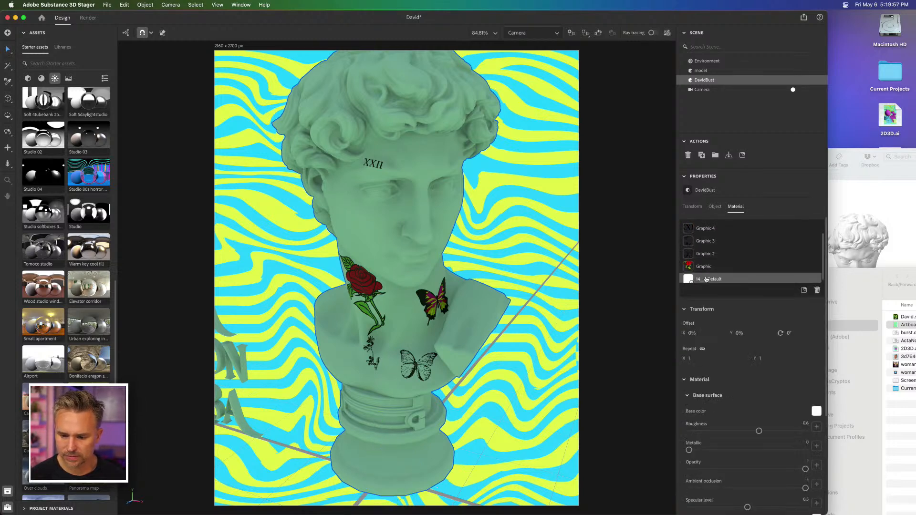
scroll(825, 280, "up", 2)
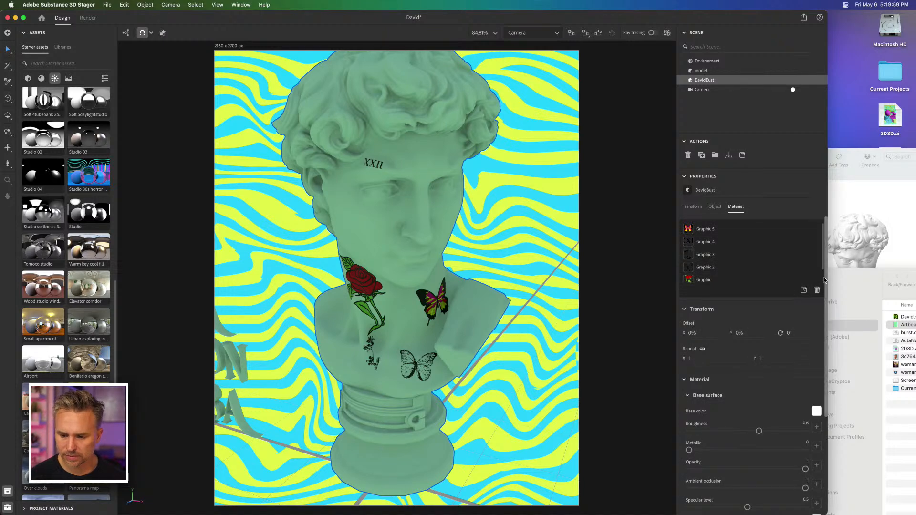
scroll(822, 280, "down", 2)
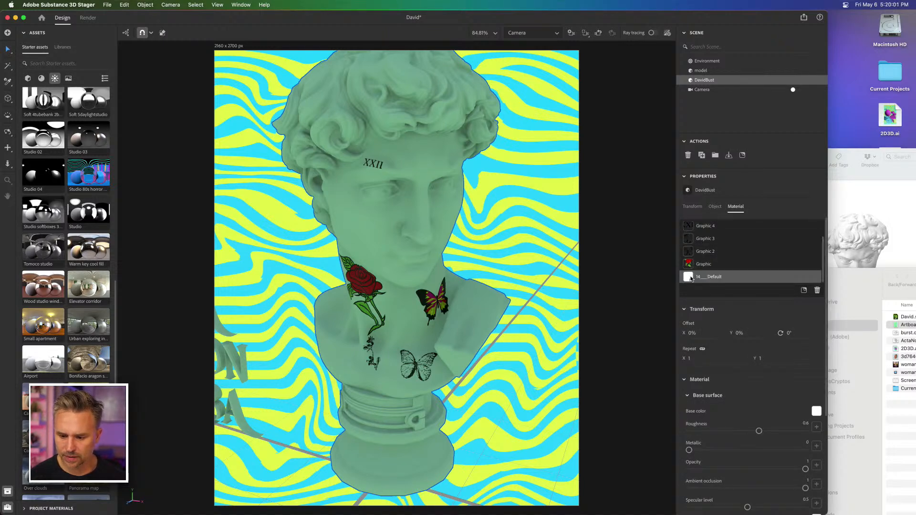
scroll(690, 278, "up", 2)
scroll(735, 455, "down", 5)
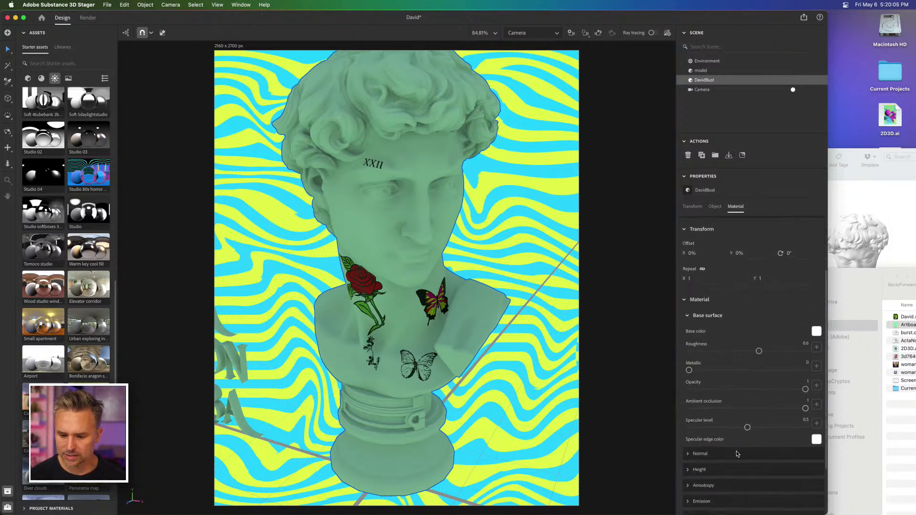
scroll(707, 347, "down", 2)
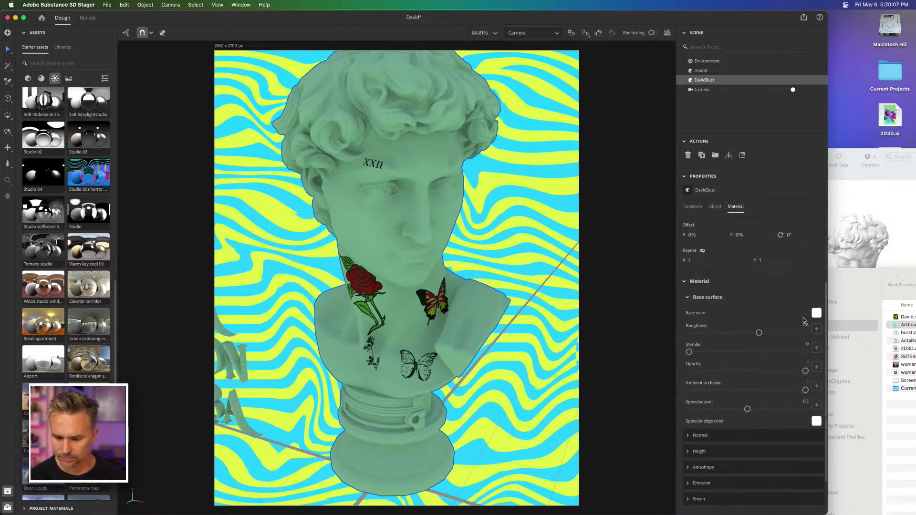
left_click(718, 349)
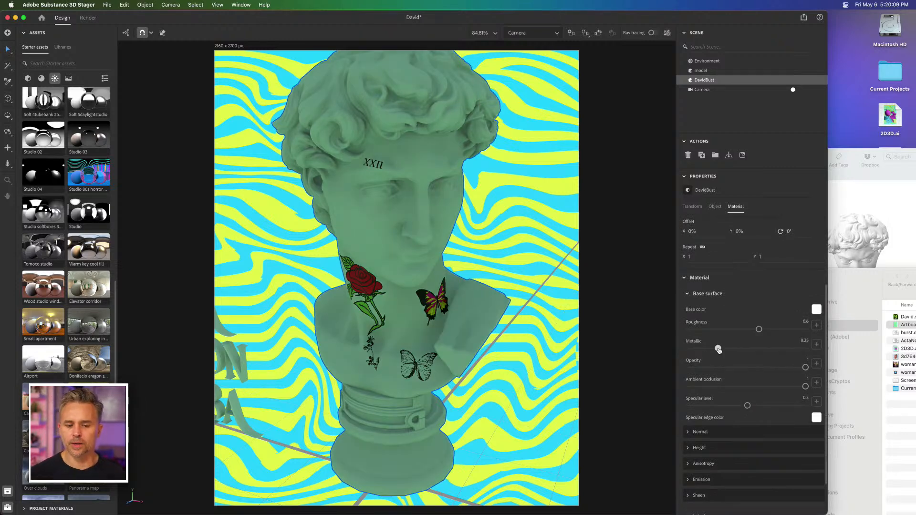
left_click_drag(719, 349, 758, 348)
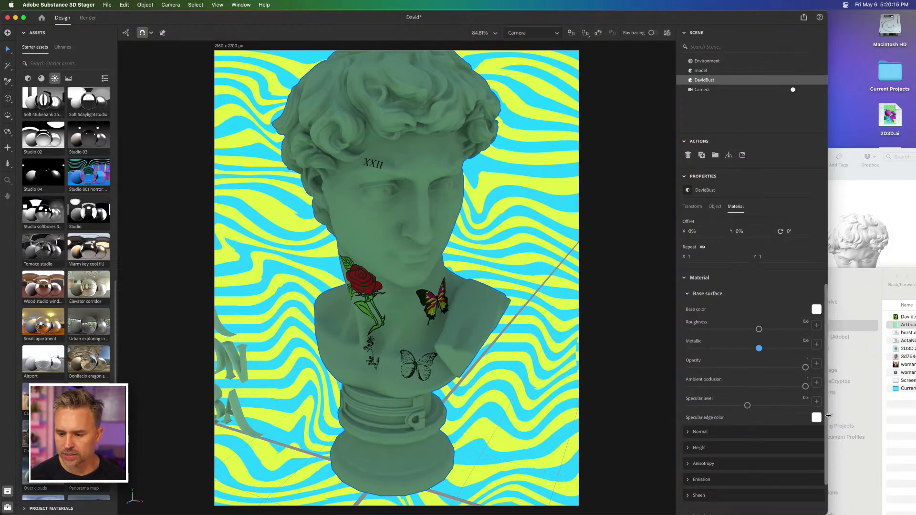
Step: With the window widened back to full width, set the bust material's sheen roughness to 0.83 and specular level to 0.77
left_click_drag(911, 420, 914, 426)
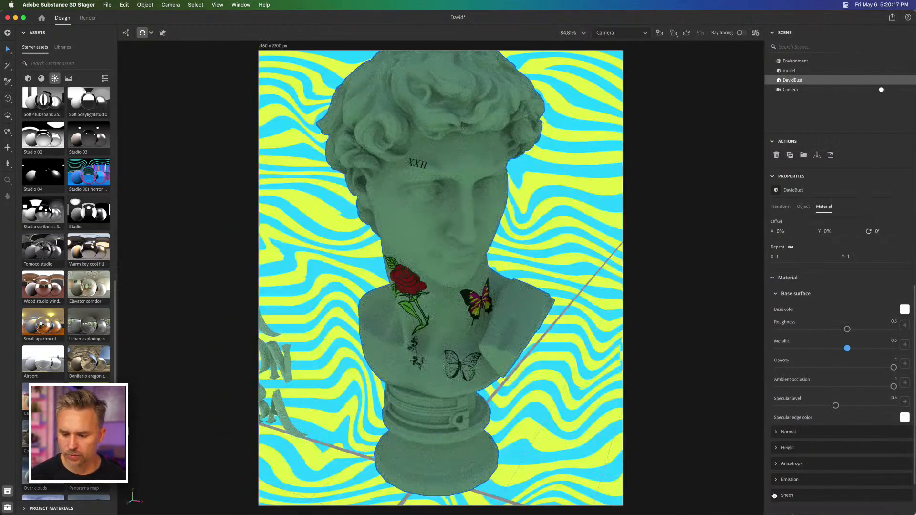
left_click(776, 496)
scroll(776, 429, "down", 5)
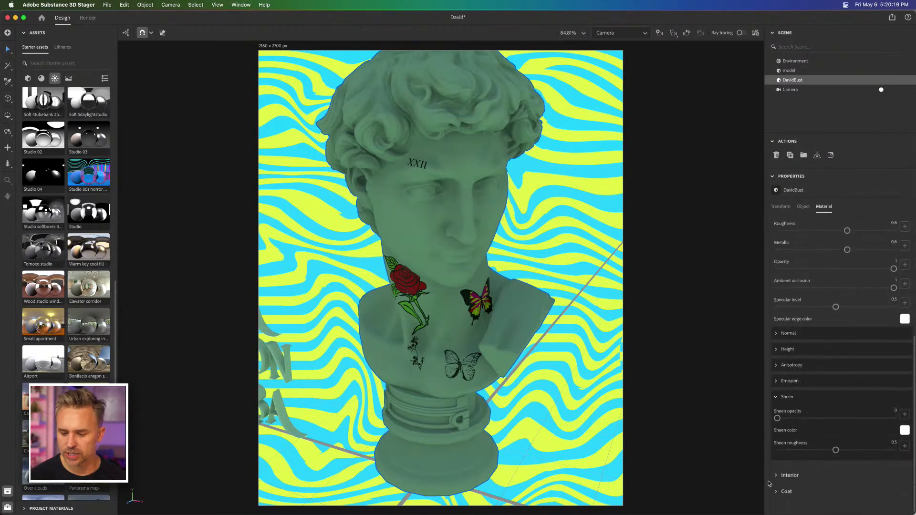
left_click(872, 448)
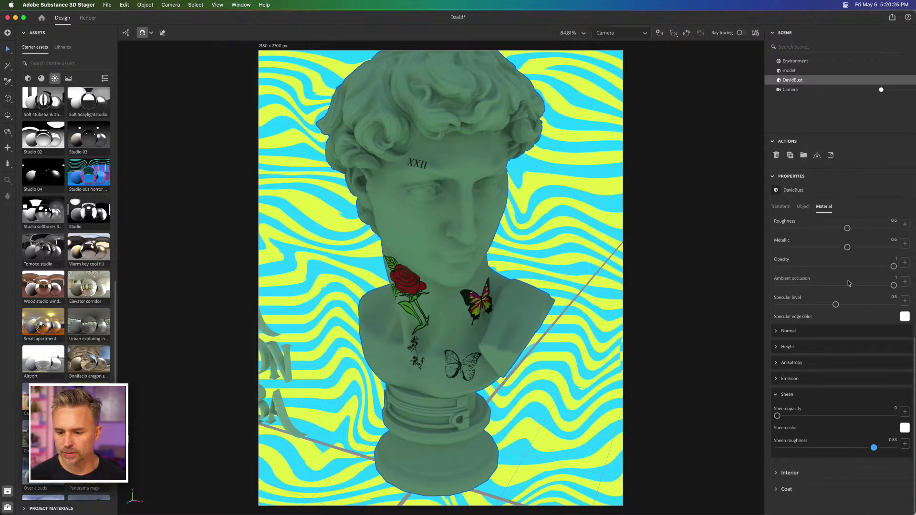
left_click(866, 305)
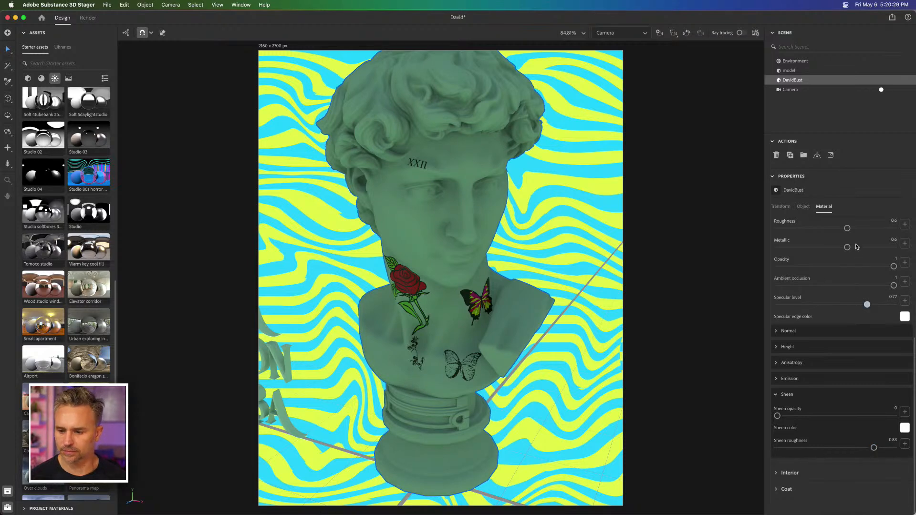
Step: Set the bust material's metallic value to 1 and its roughness to 0.18
left_click(870, 247)
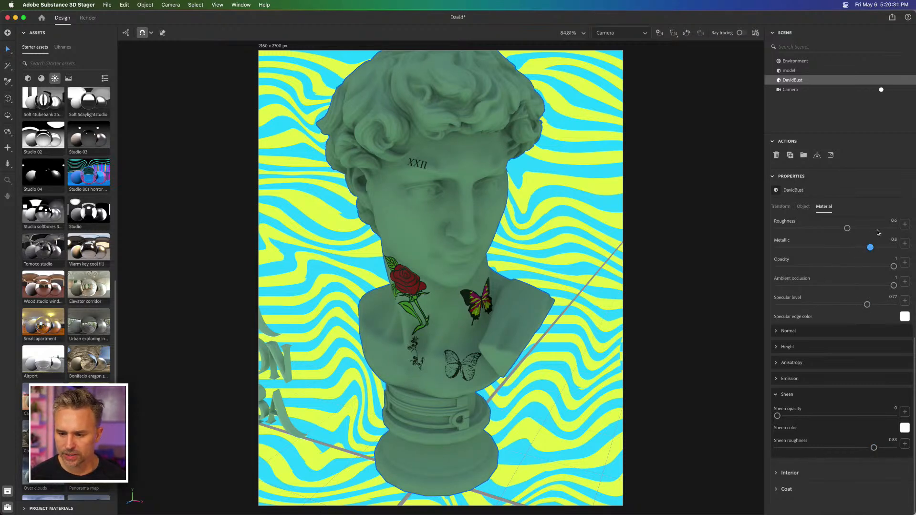
left_click_drag(875, 249, 897, 247)
left_click_drag(847, 228, 888, 229)
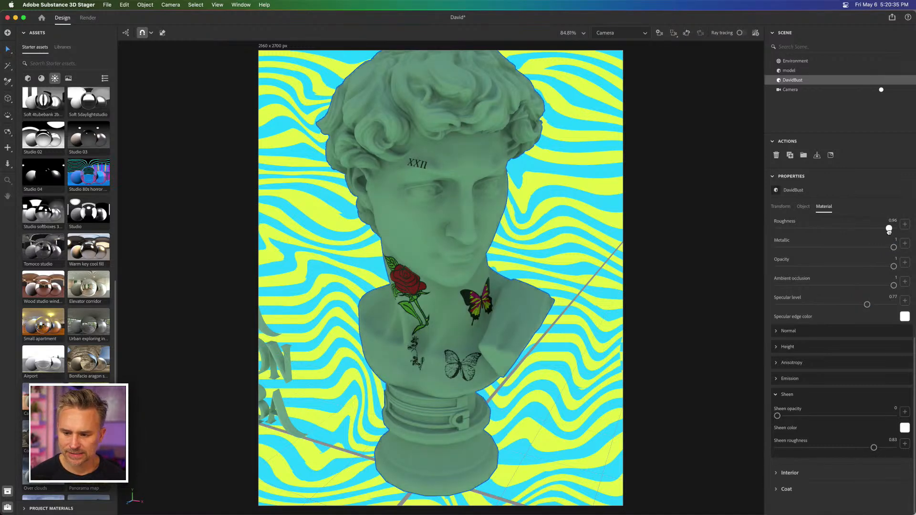
left_click(793, 229)
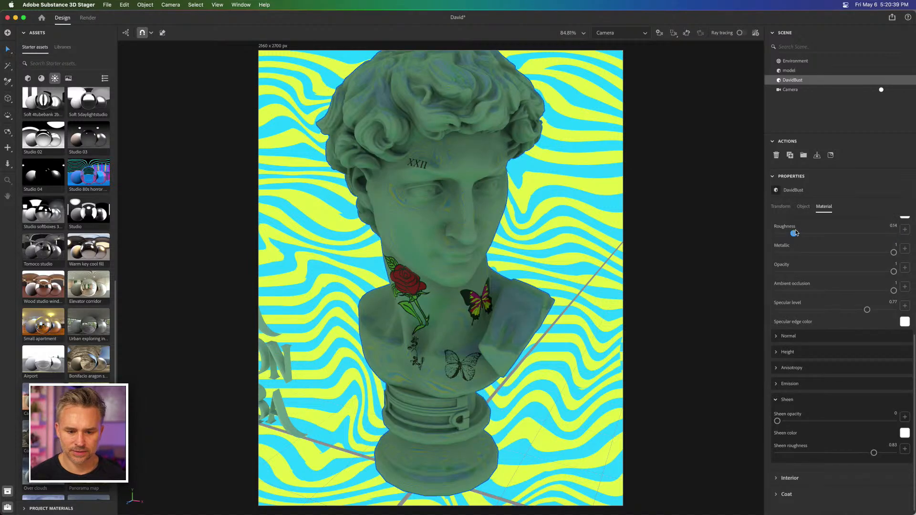
left_click(798, 235)
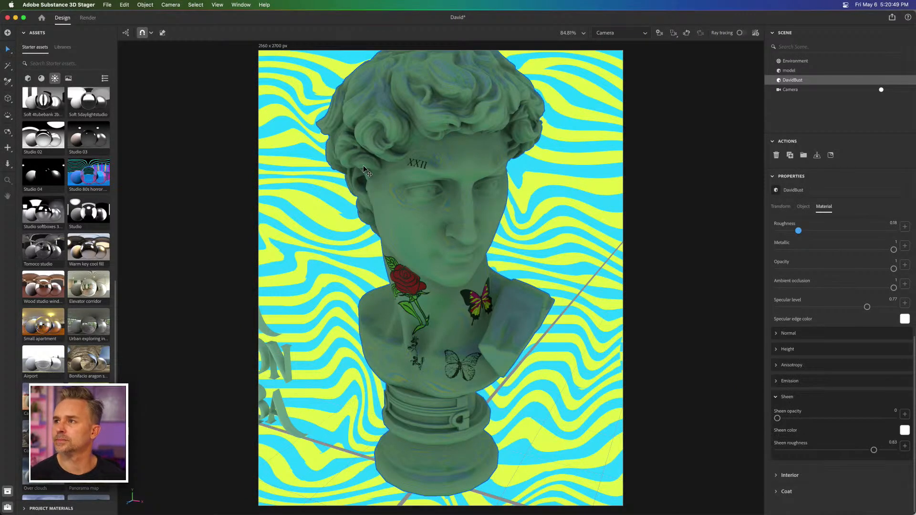
Step: Add two directional lights to the scene from the physical lights in the starter assets
left_click(221, 148)
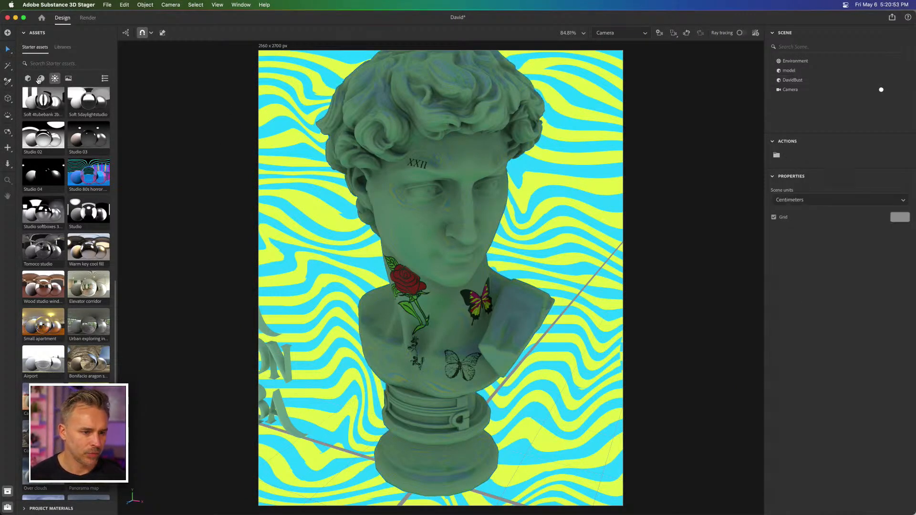
left_click(28, 78)
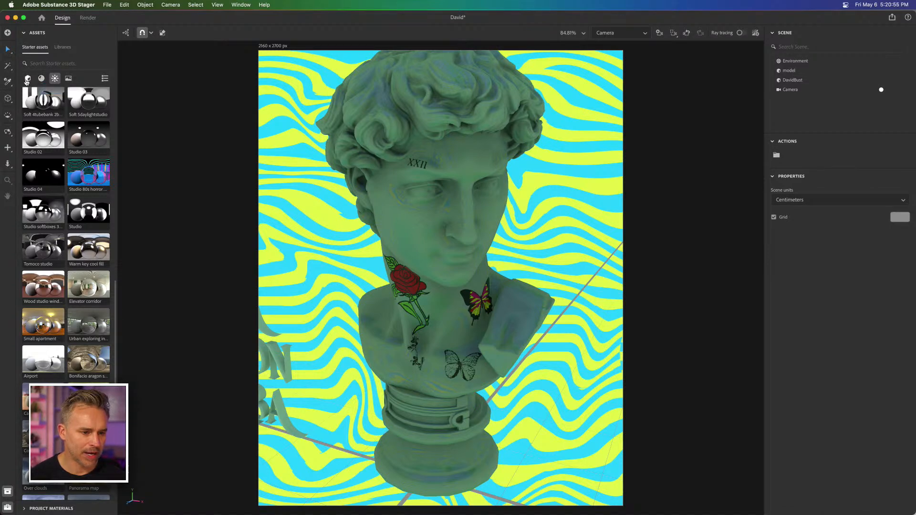
left_click(54, 79)
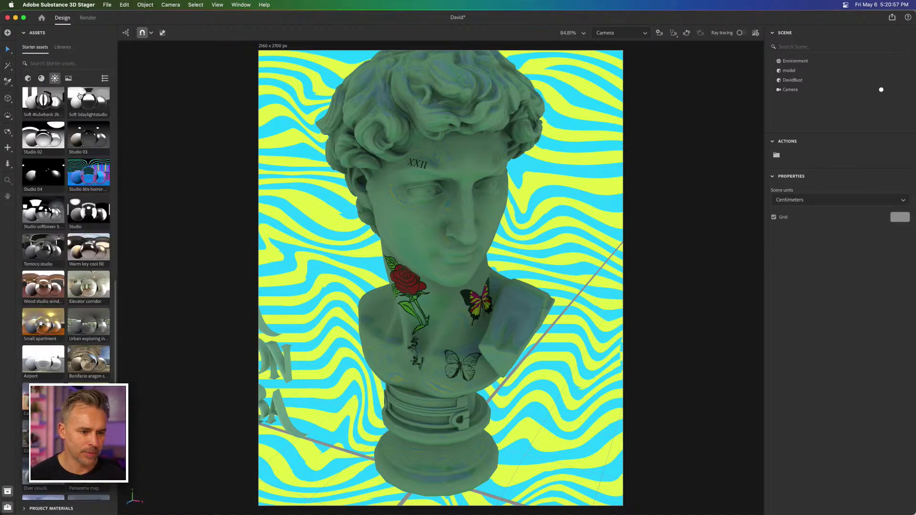
scroll(114, 103, "up", 15)
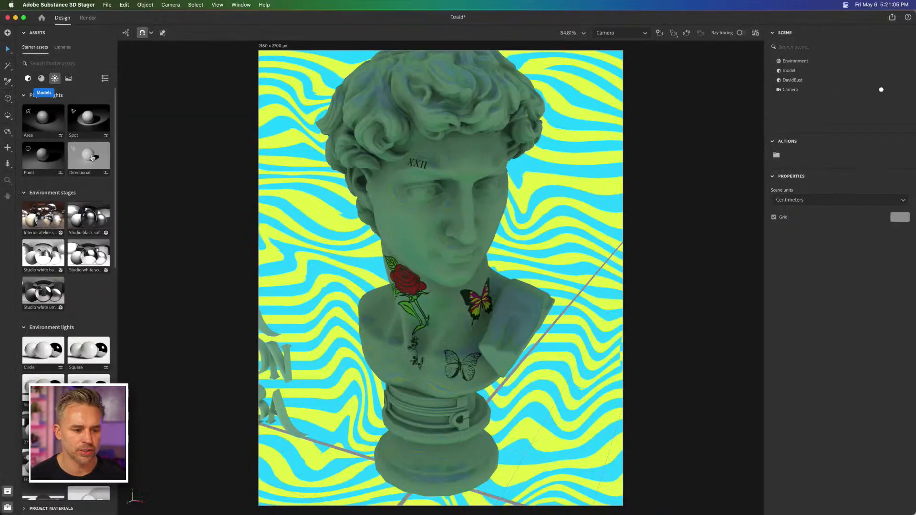
left_click(85, 162)
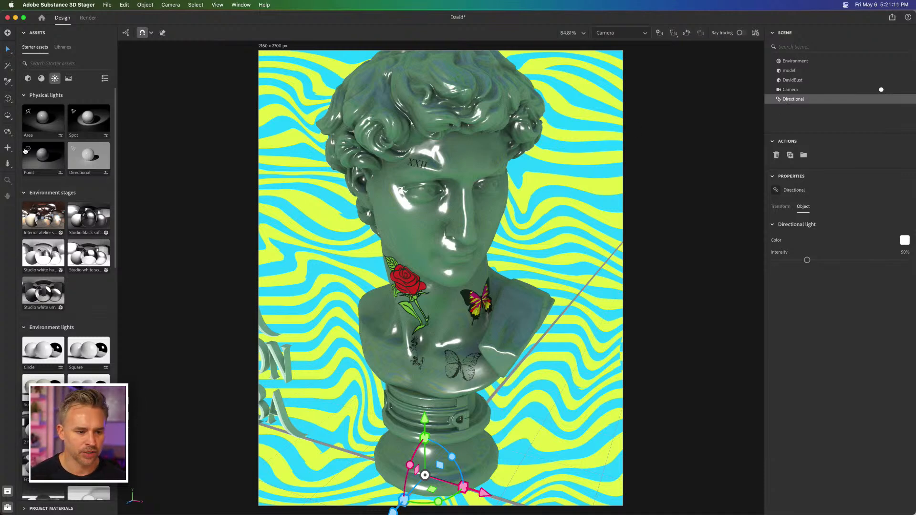
left_click(88, 156)
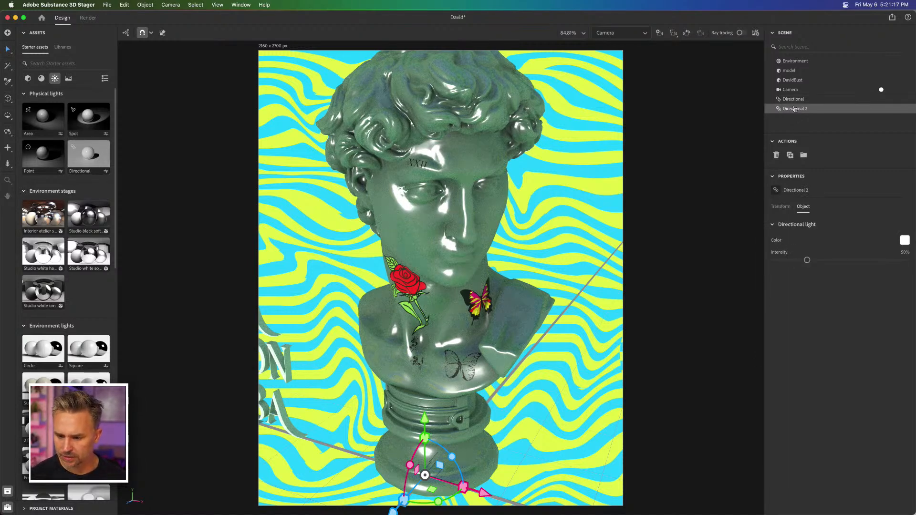
Step: Rotate the second directional light to 111° around Y and move it to X 8.12, Y 25.48, Z -3.12 cm
left_click(780, 207)
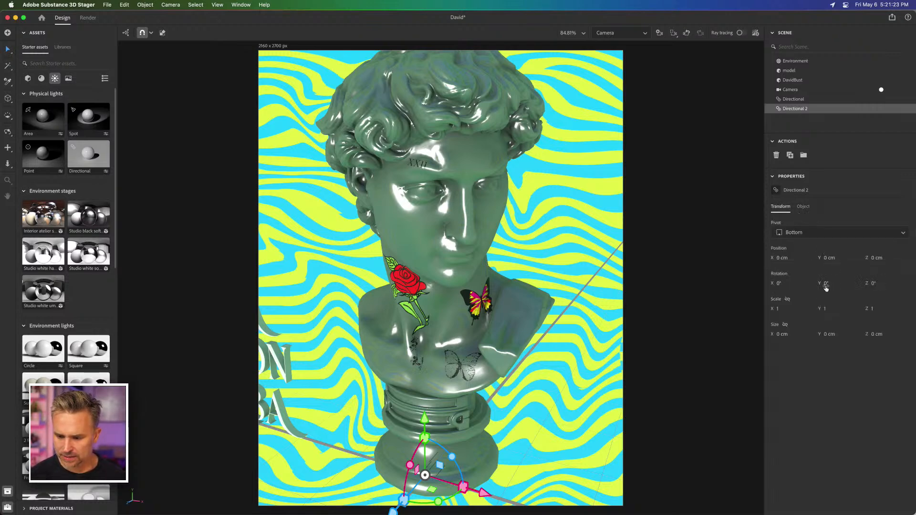
left_click_drag(822, 283, 872, 283)
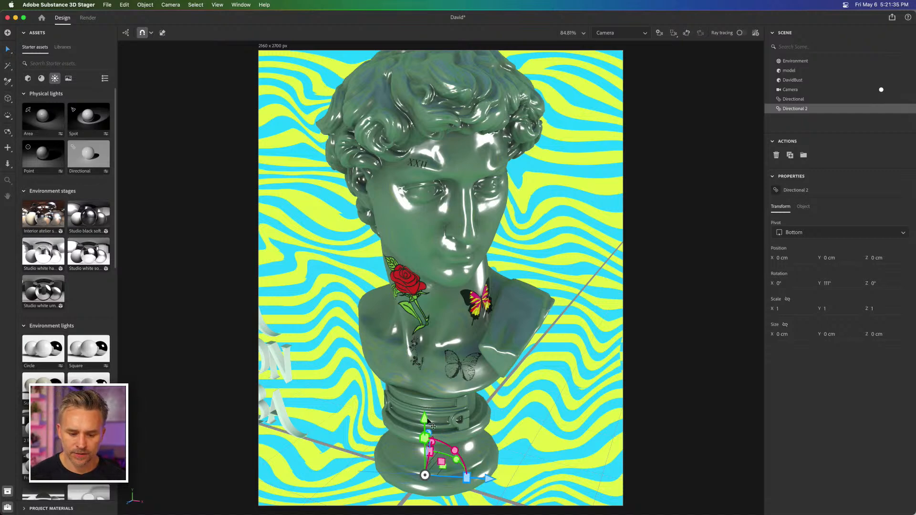
left_click_drag(432, 297, 443, 240)
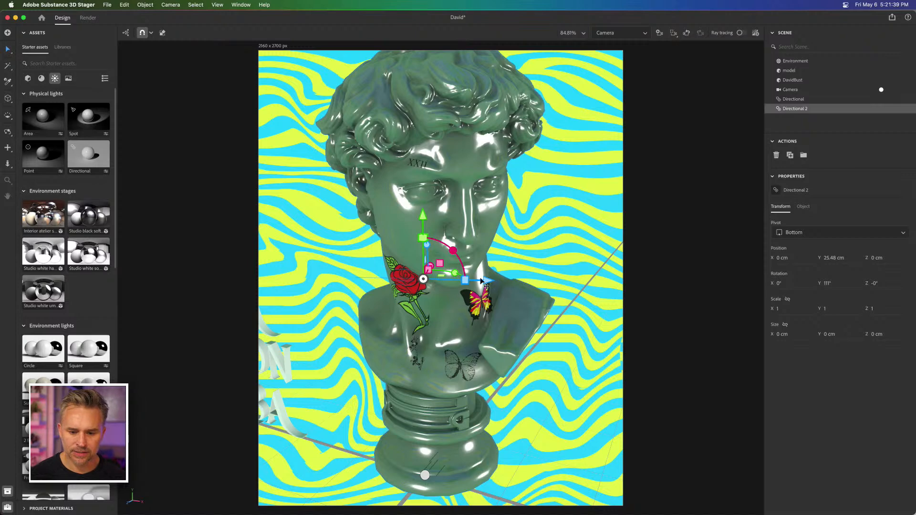
left_click_drag(488, 280, 565, 282)
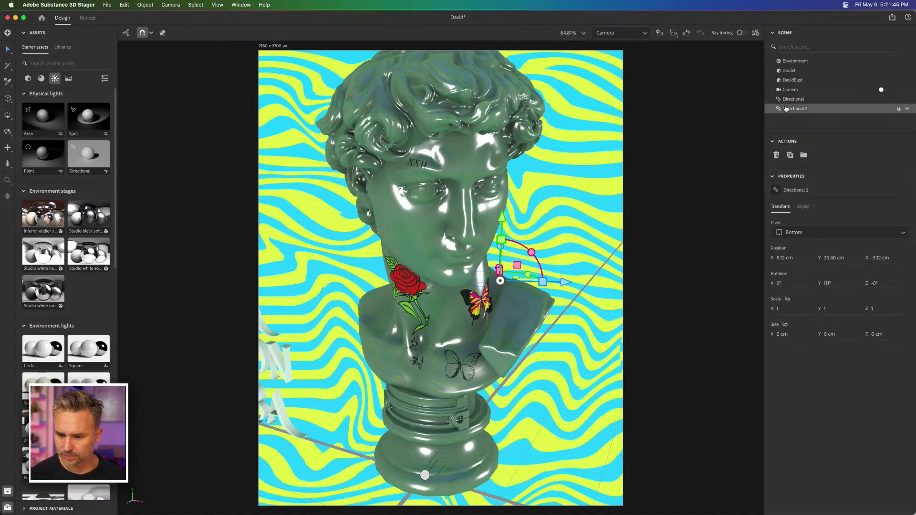
Step: Set the second directional light's color to a saturated yellow, RGB 234, 255, 0
left_click(805, 207)
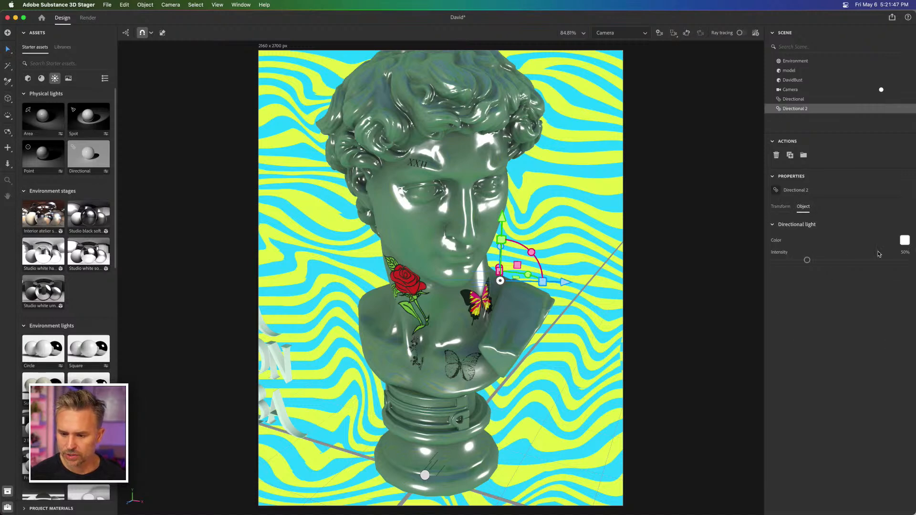
left_click(904, 240)
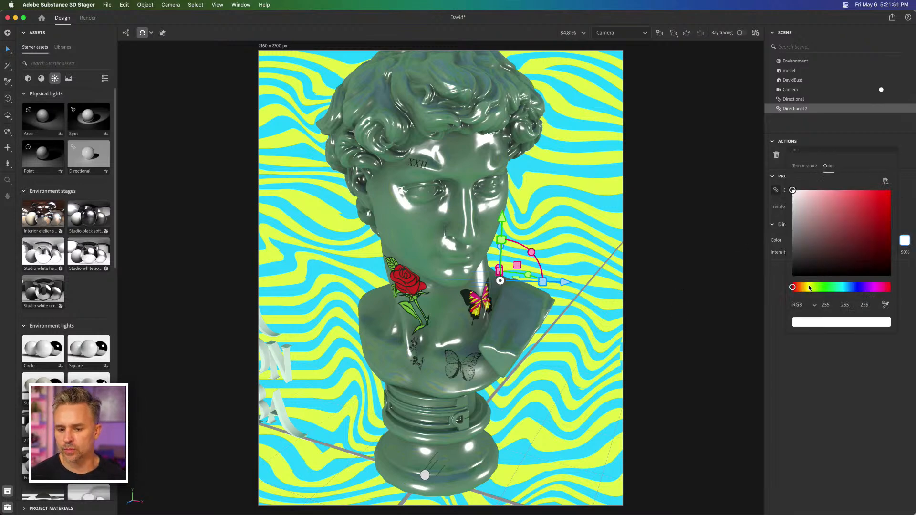
left_click_drag(840, 190, 845, 189)
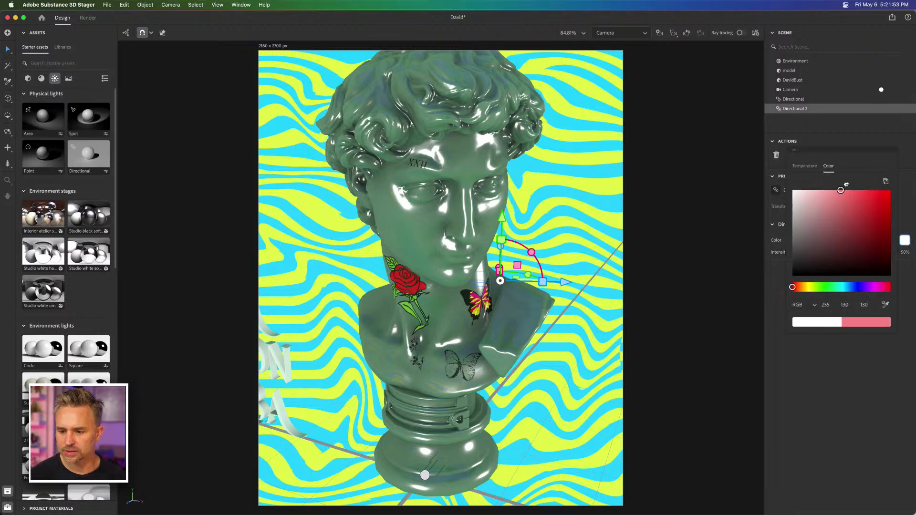
left_click(809, 288)
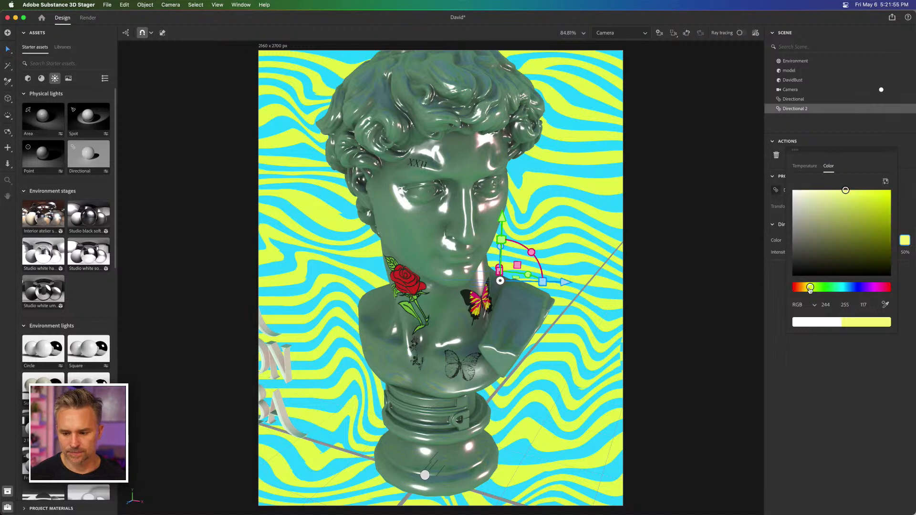
left_click_drag(870, 191, 890, 188)
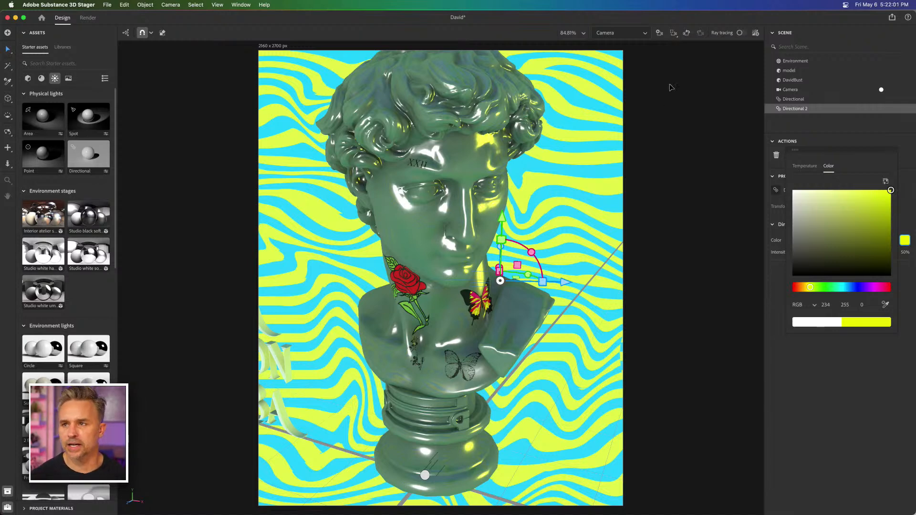
left_click(561, 215)
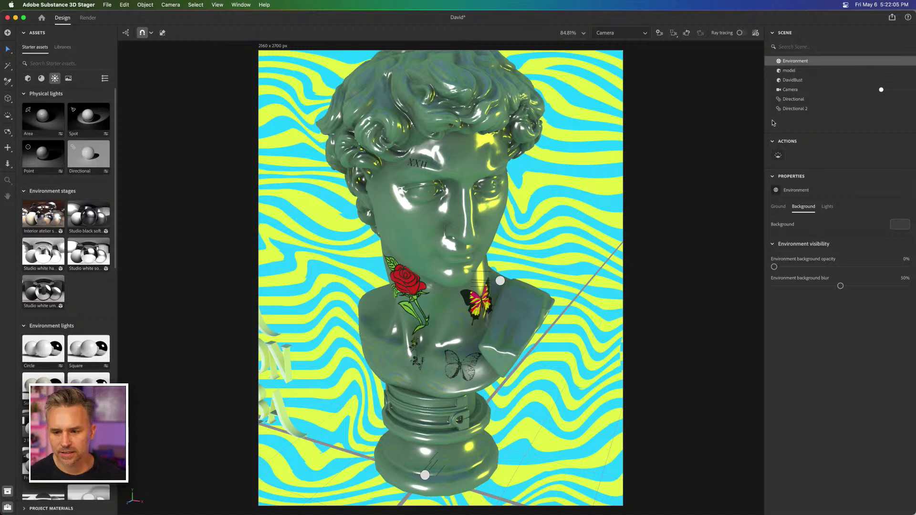
Step: Set the DavidBust base material's sheen roughness to 0.18 and its base surface roughness to 0.63
left_click(786, 81)
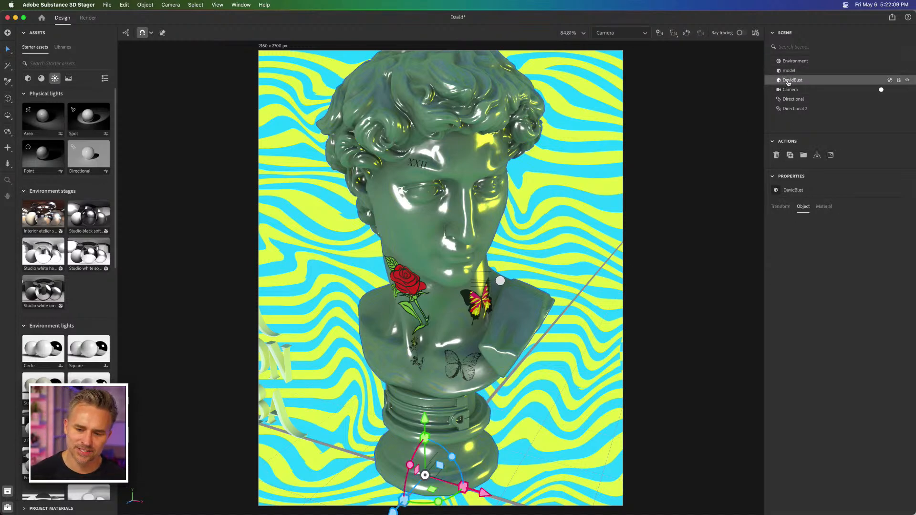
left_click(824, 207)
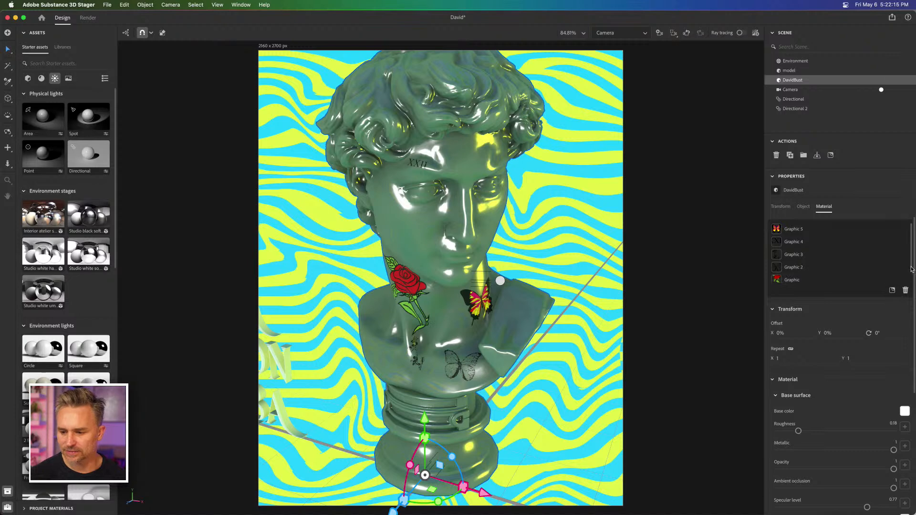
scroll(912, 280, "down", 1)
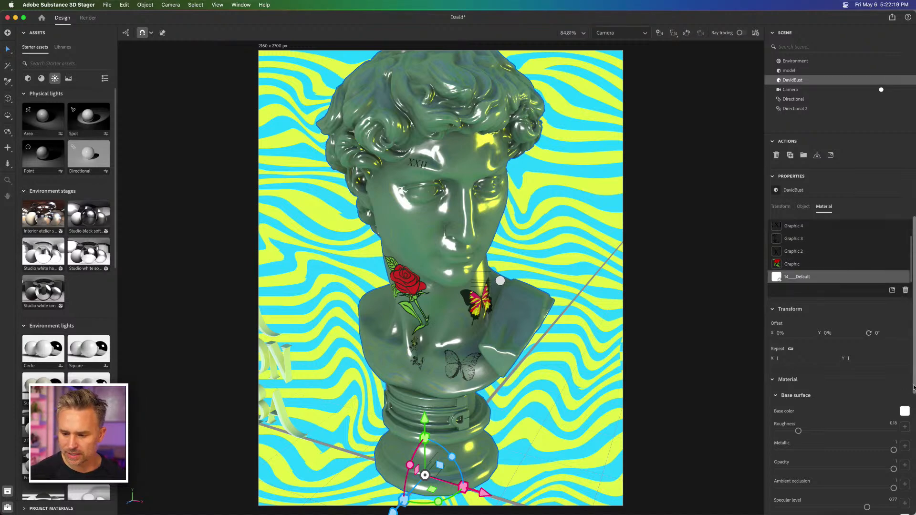
scroll(913, 387, "down", 3)
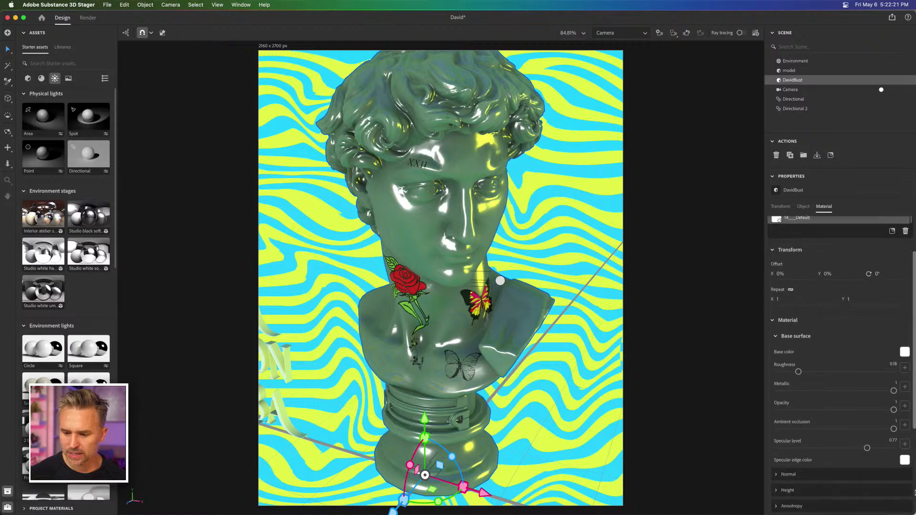
scroll(912, 429, "down", 7)
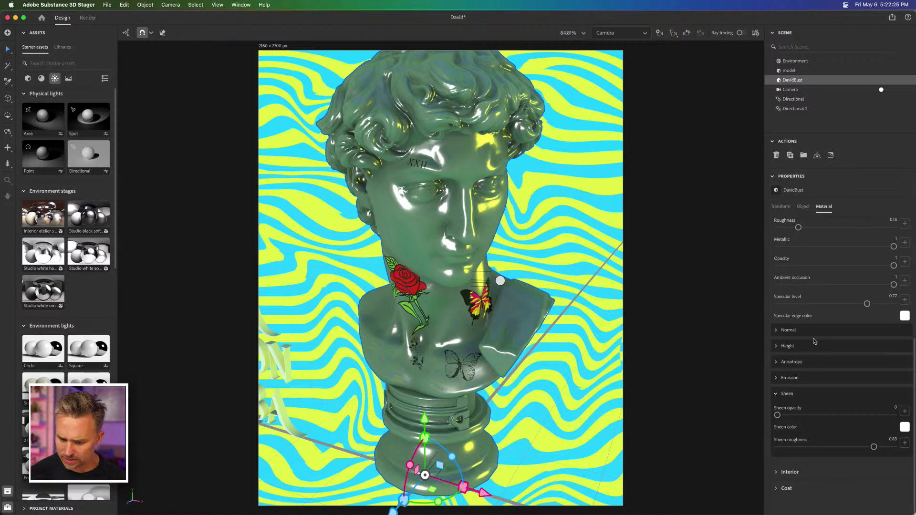
left_click(798, 447)
left_click(784, 227)
left_click_drag(837, 229, 851, 230)
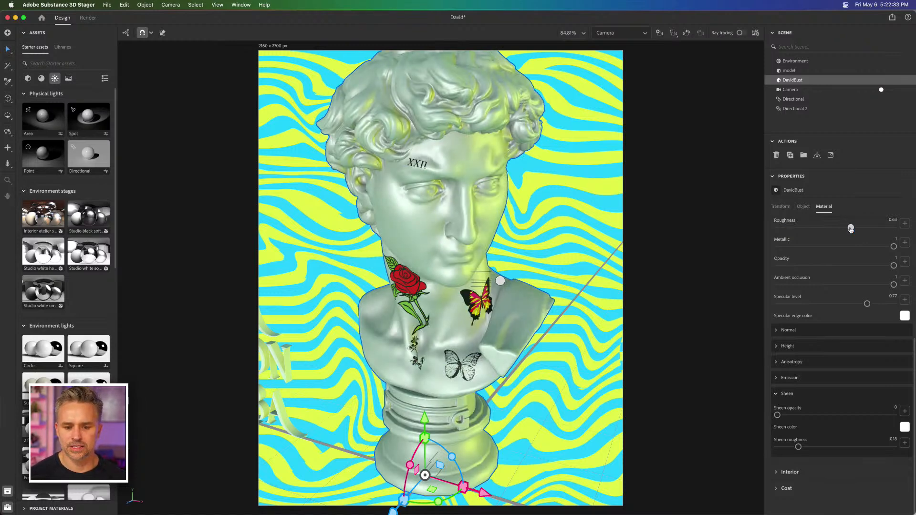
left_click(201, 194)
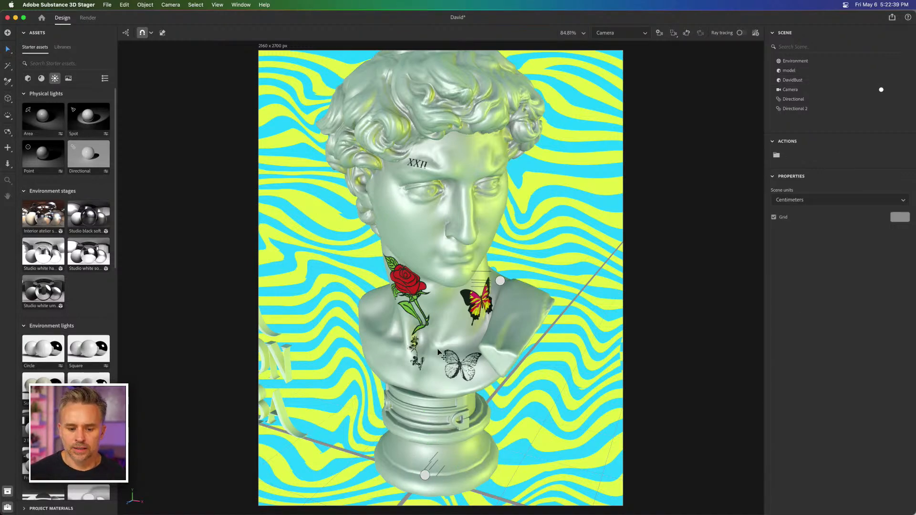
Step: Scale the bust's Graphic 3 floral decal to 15% and rotate it to -26° across the chest
left_click(781, 81)
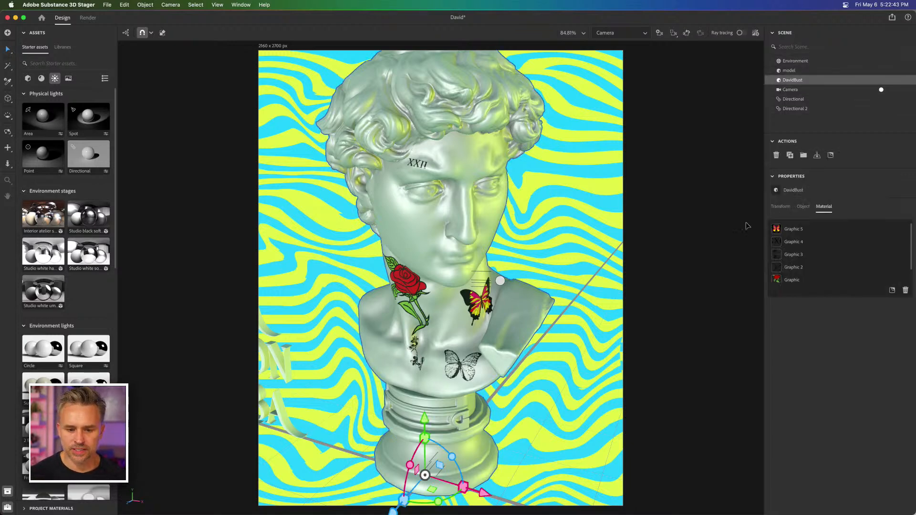
left_click(793, 255)
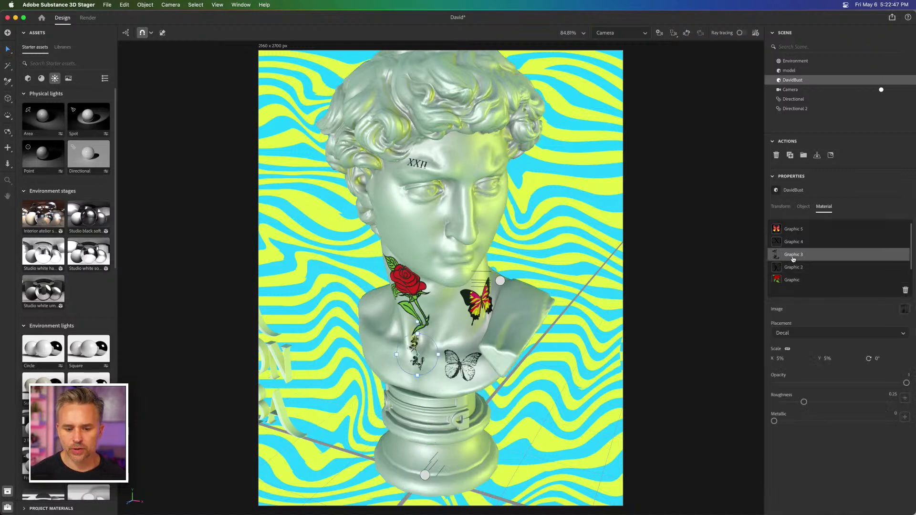
left_click(777, 359)
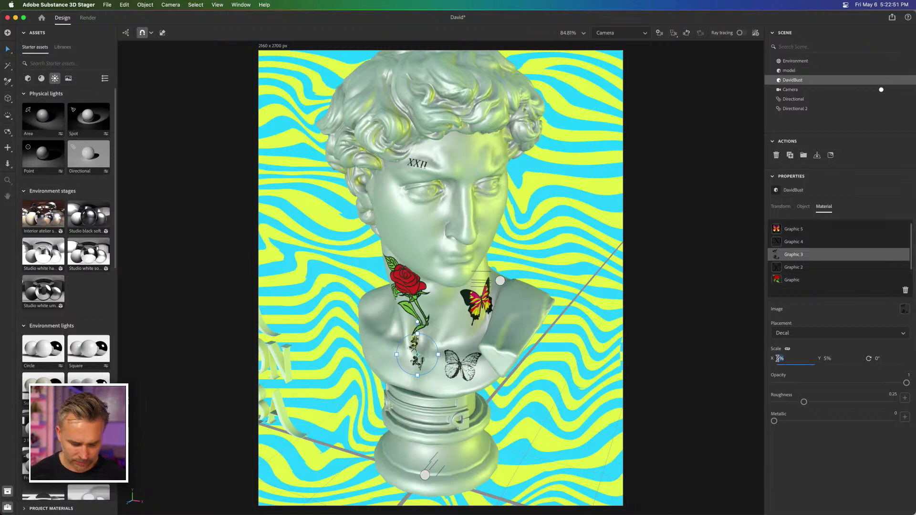
type("15")
key("Return")
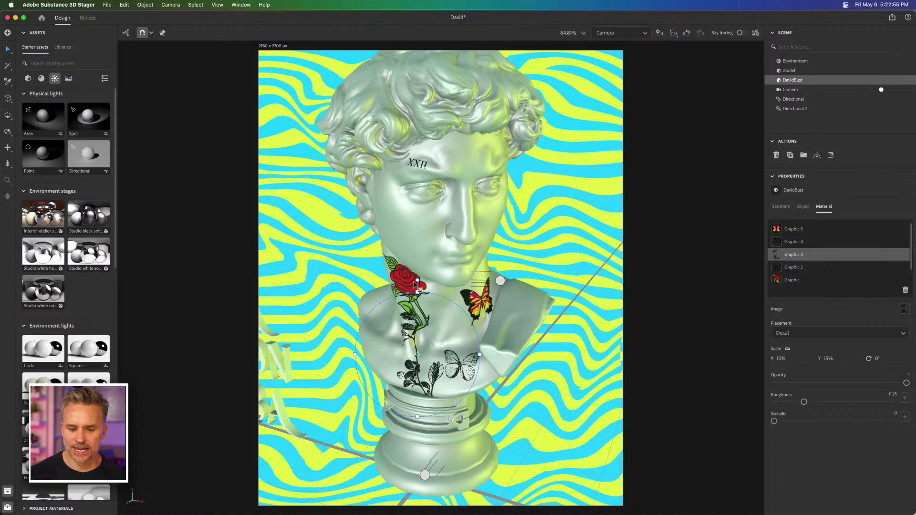
left_click_drag(418, 291, 388, 291)
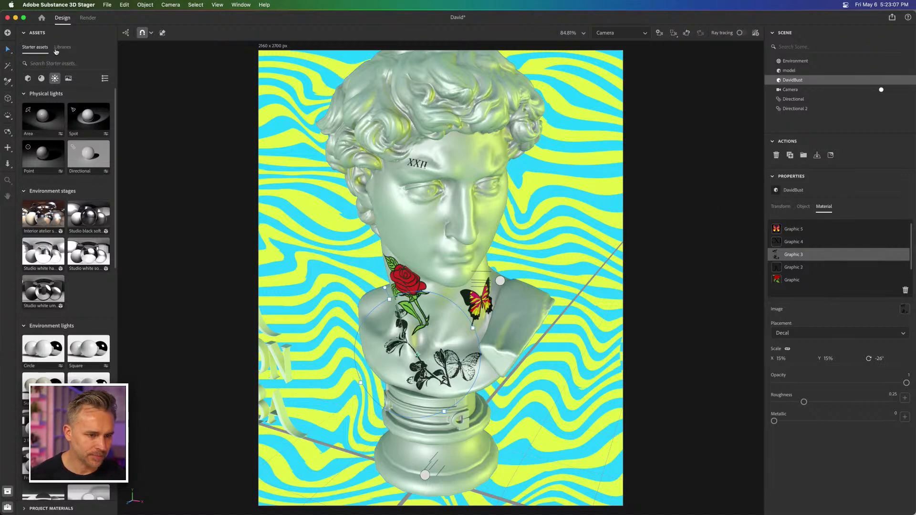
left_click(279, 192)
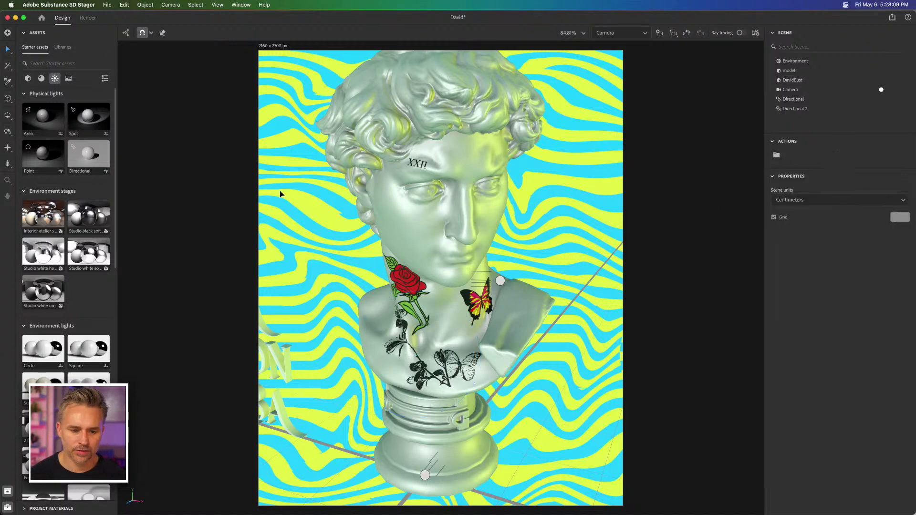
Step: Move the 3D ACTA NON VERBA text up beside the bust's face, just left of the jaw
left_click(276, 370)
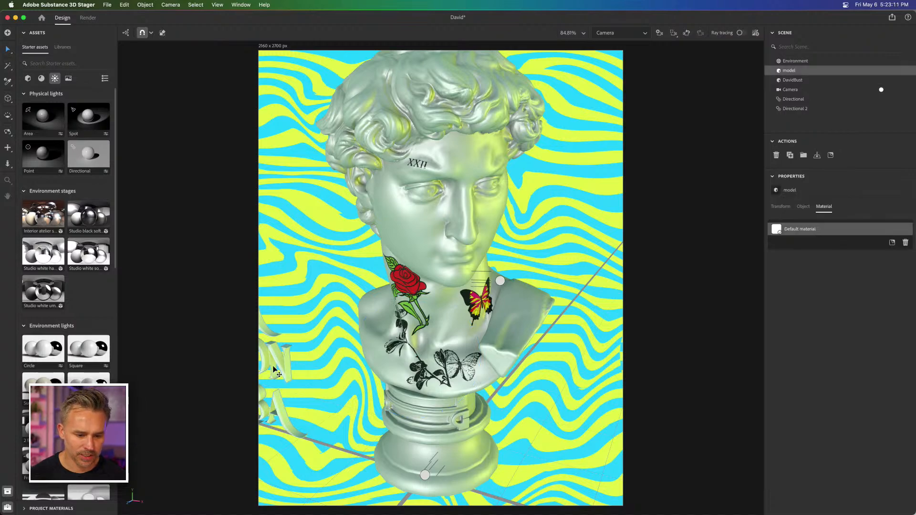
left_click_drag(393, 327, 345, 249)
left_click(225, 314)
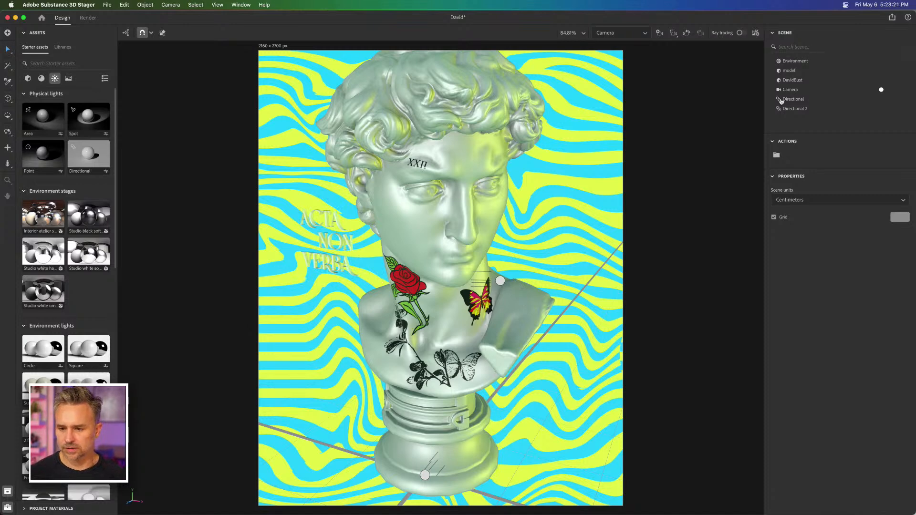
Step: Move the colored butterfly decal, Graphic 5, up the bust's neck to just below the jaw
left_click(788, 81)
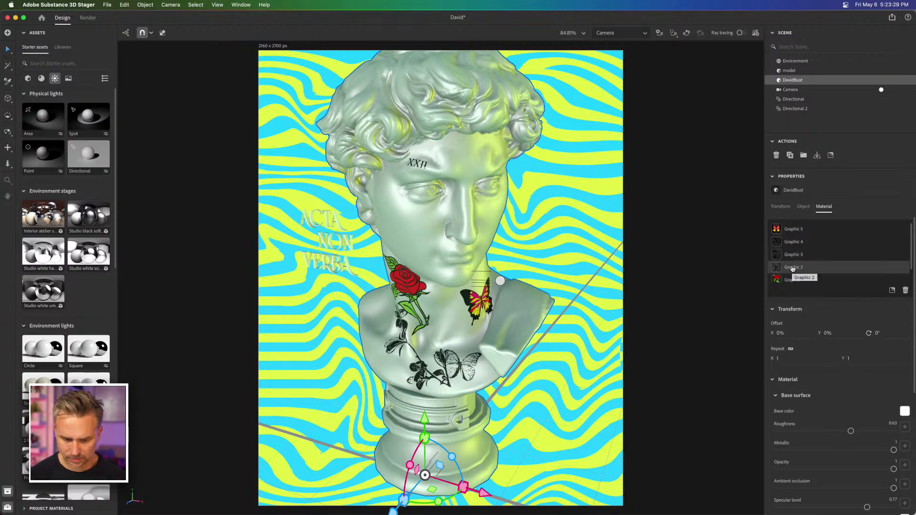
left_click(792, 230)
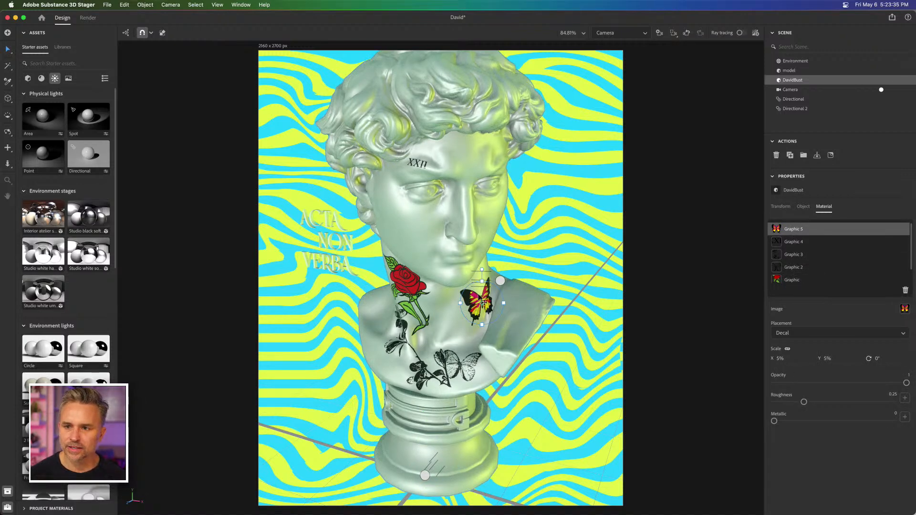
left_click_drag(485, 301, 476, 277)
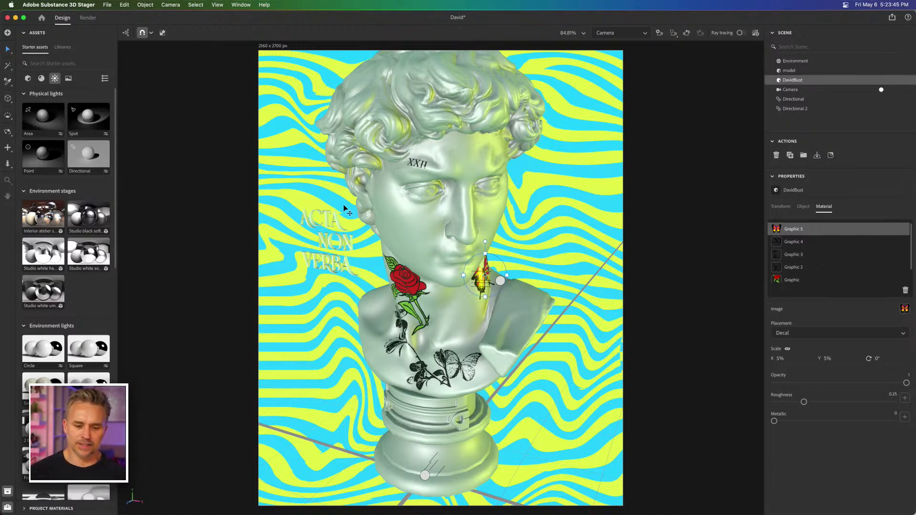
left_click(292, 164)
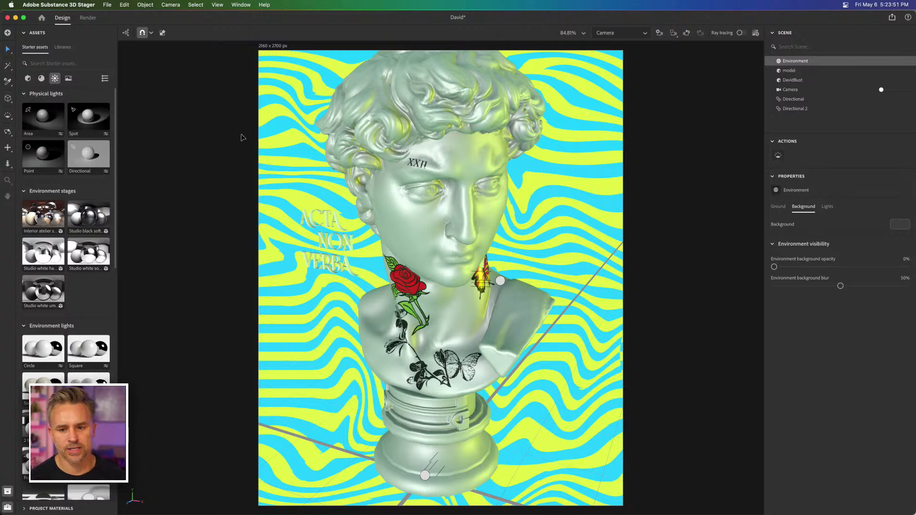
Step: Save the scene and start rendering the Camera view with the Draft preset as a 16-bit PSD
key("super+s")
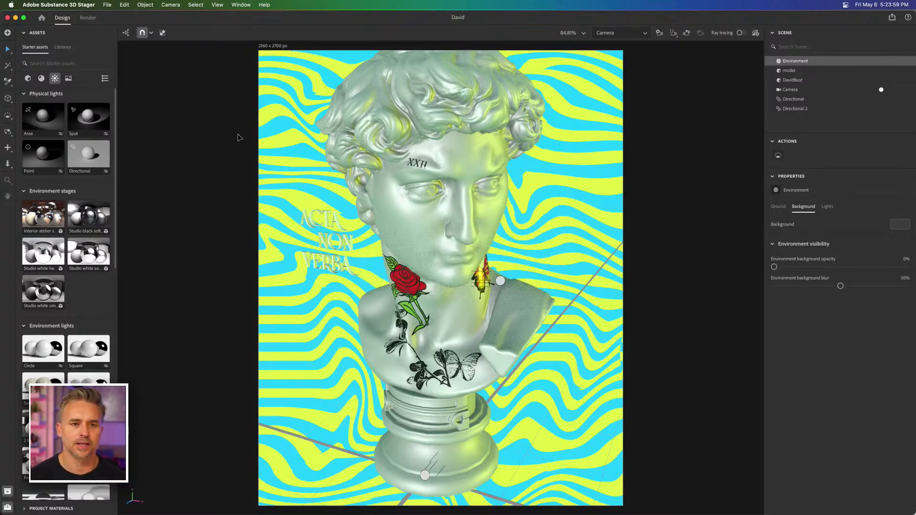
left_click(84, 19)
left_click(26, 93)
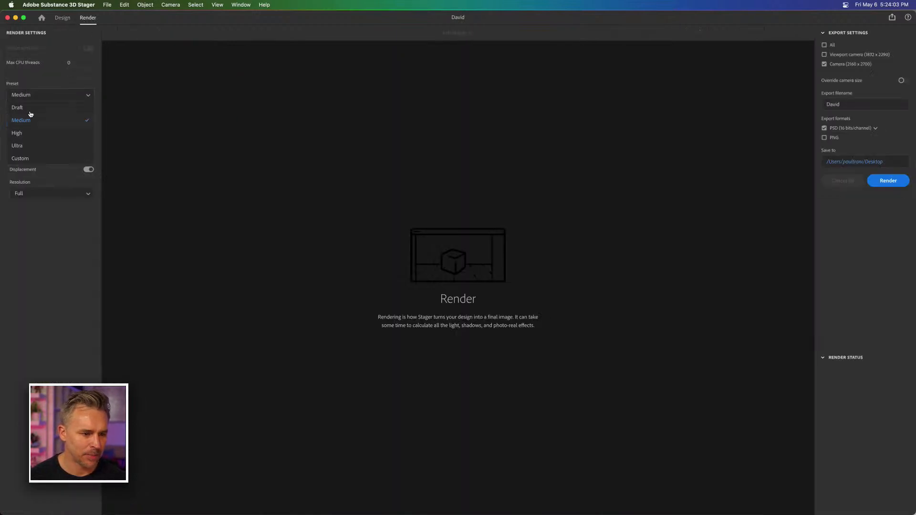
left_click(29, 109)
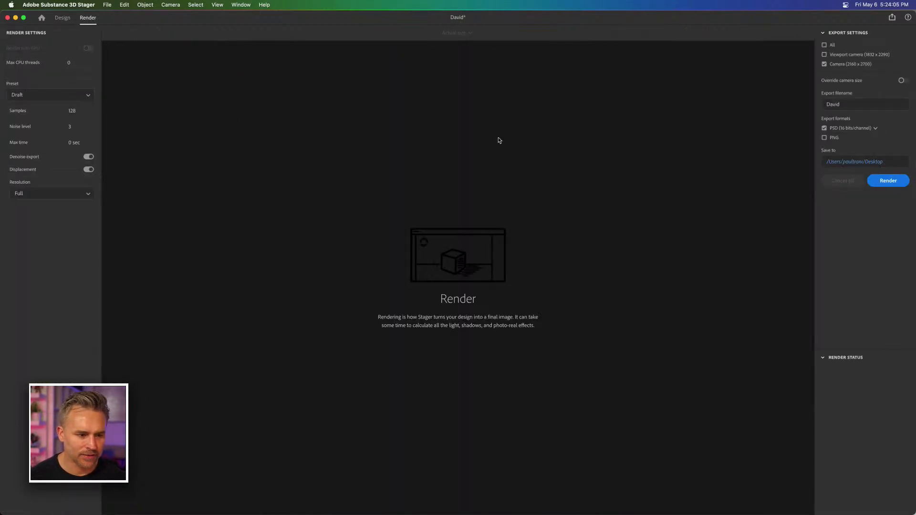
left_click(887, 181)
Step: Switch to Photoshop, show the Nature library in a wider panel, and add a new layer to the blank document
left_click(264, 505)
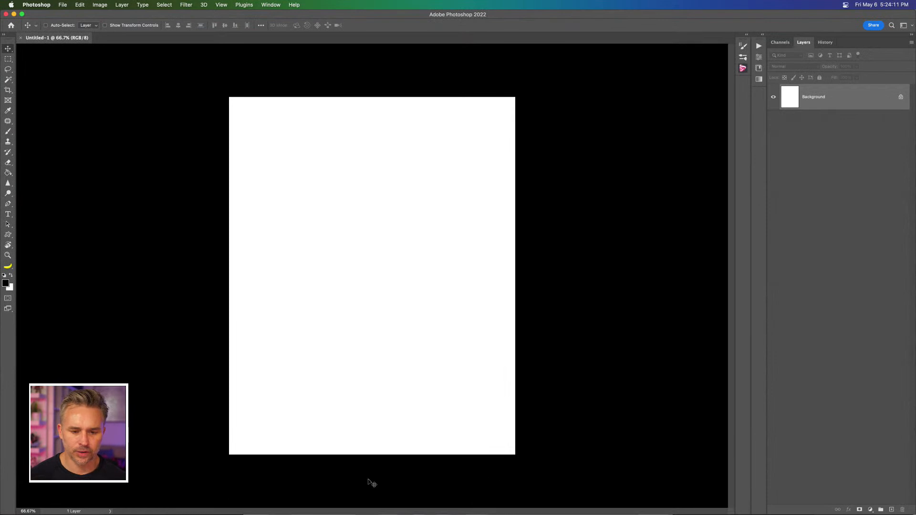
left_click(763, 33)
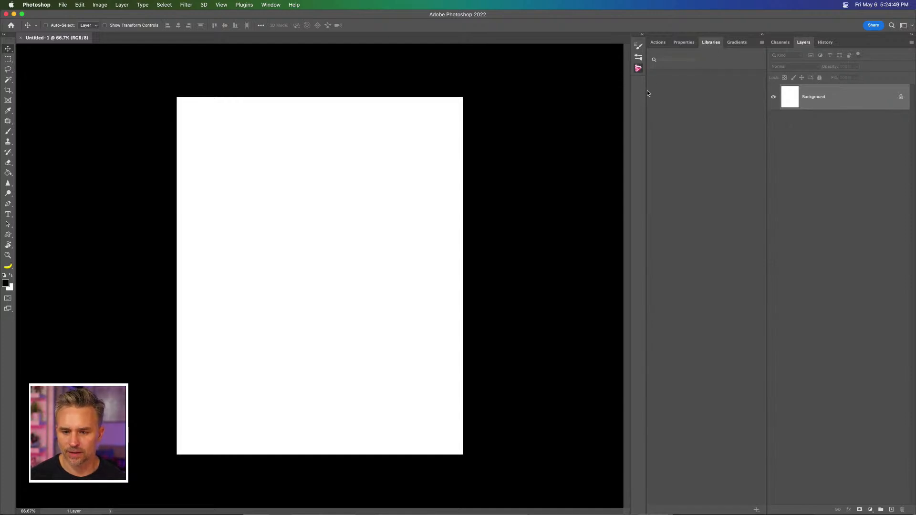
left_click_drag(647, 93, 640, 90)
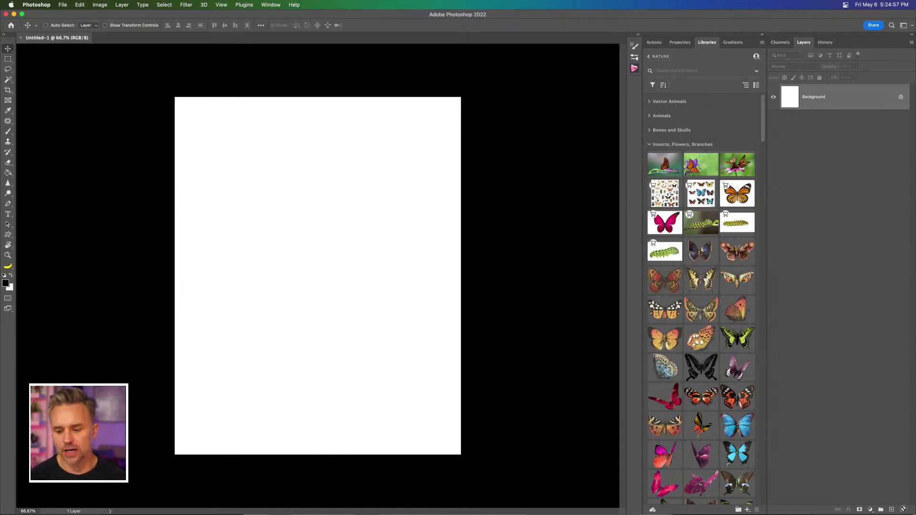
left_click(891, 510)
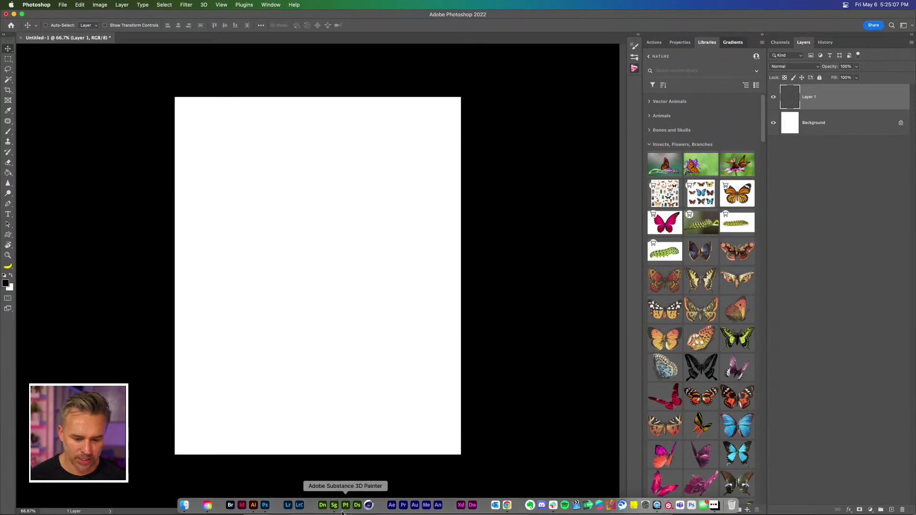
Step: Switch to Illustrator, hide the crown, hand and Layer 1 layers in 2D3D.ai, and show Layer 7 and Layer 5 copy
left_click(334, 506)
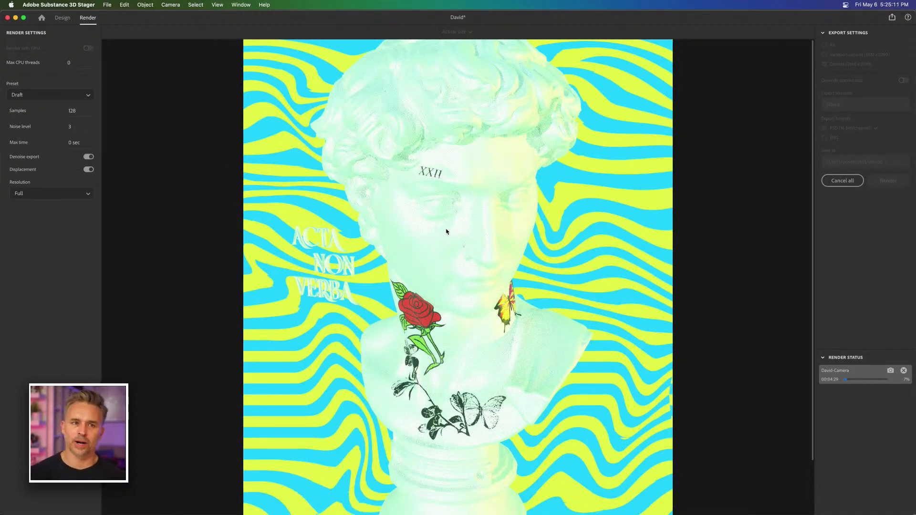
mouse_move(287, 513)
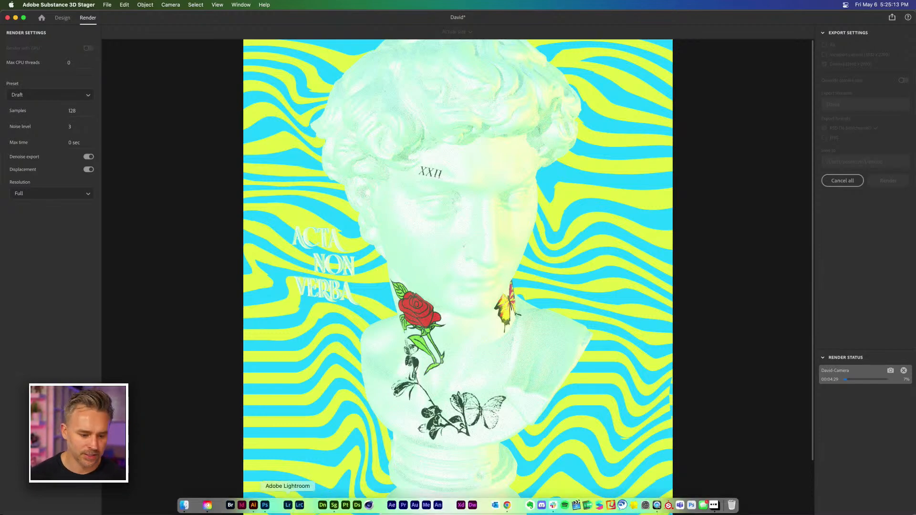
left_click(253, 506)
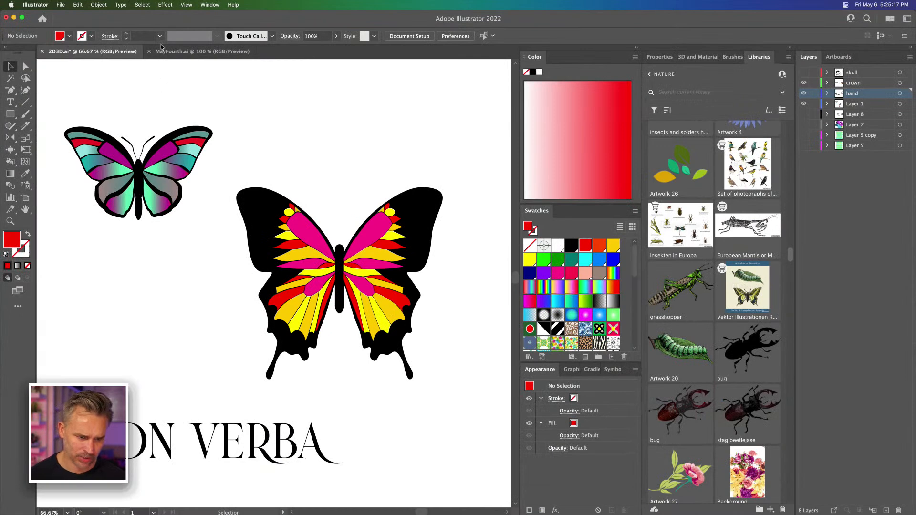
key("super+minus")
key("super+minus")
key("super+minus")
key("super+minus")
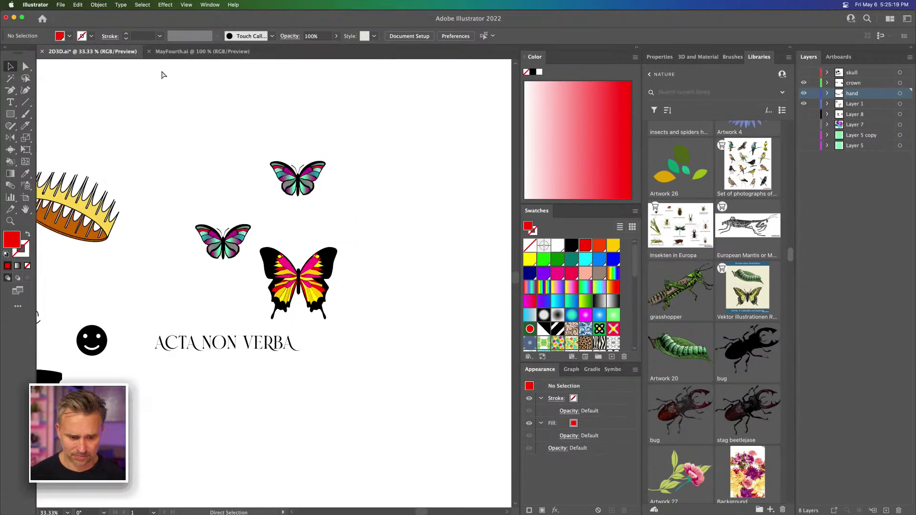
left_click_drag(169, 115, 348, 136)
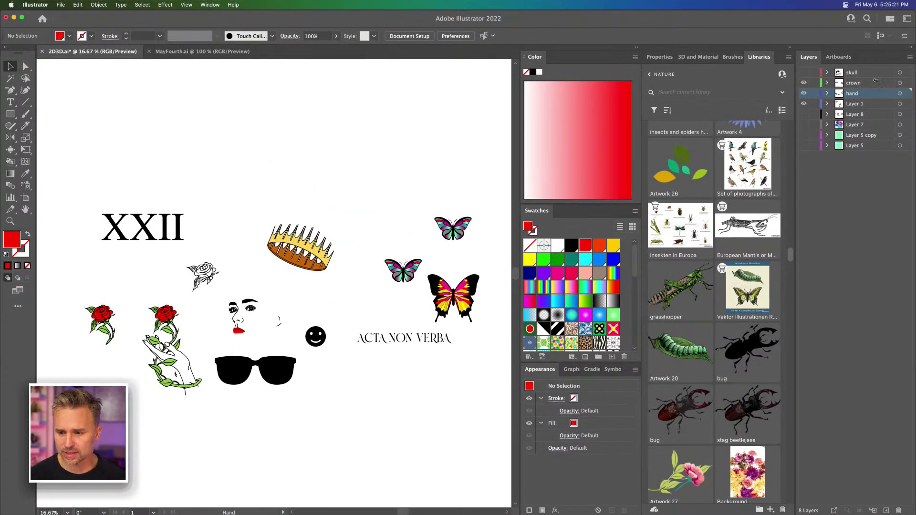
left_click_drag(803, 85, 802, 113)
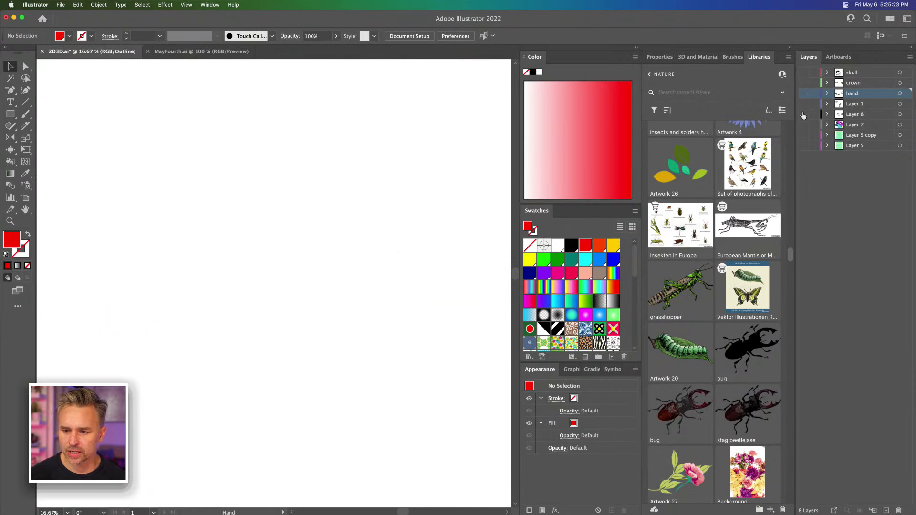
left_click(804, 124)
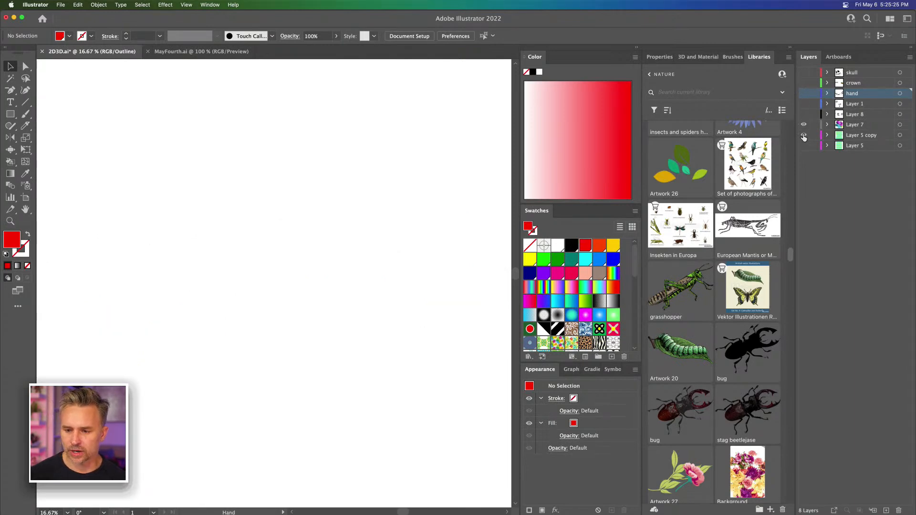
key("super+equal")
key("super+equal")
key("super+equal")
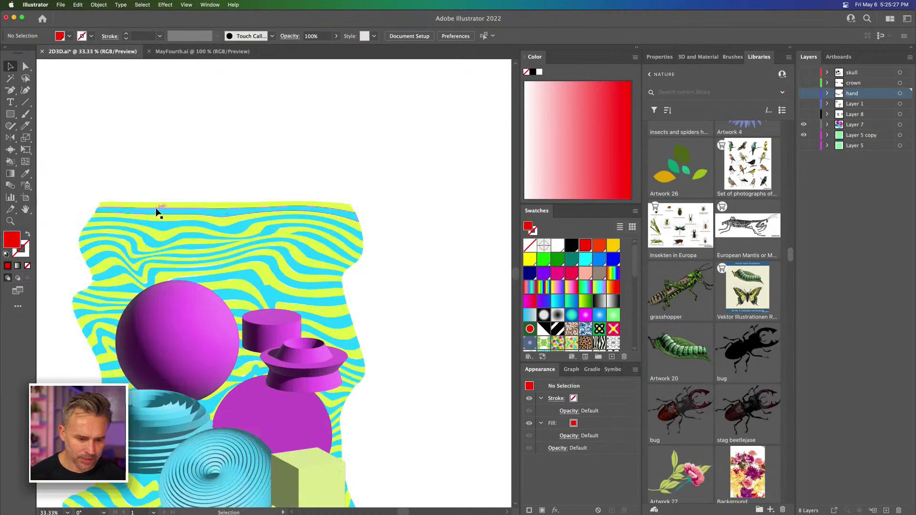
key("space")
left_click_drag(153, 241, 341, 40)
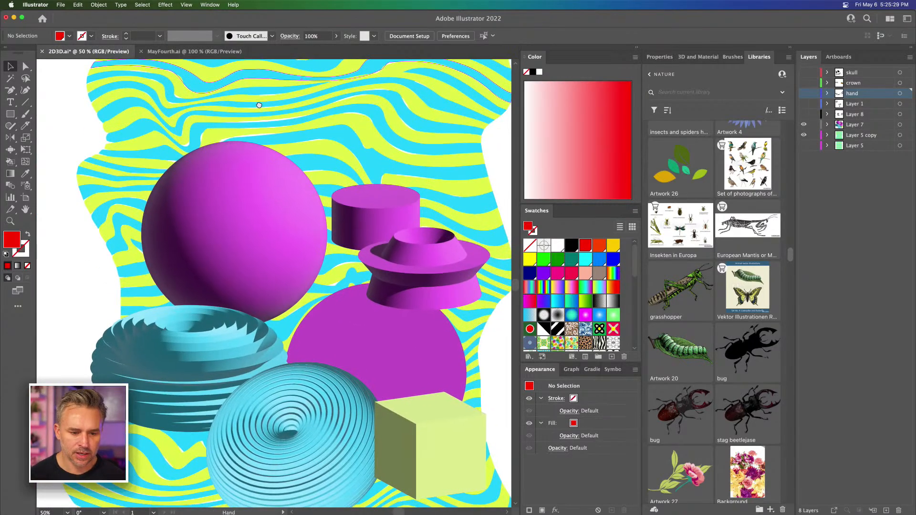
Step: Switch back to Substance 3D Stager and stop the current render by returning to Design mode
mouse_move(285, 512)
left_click(334, 505)
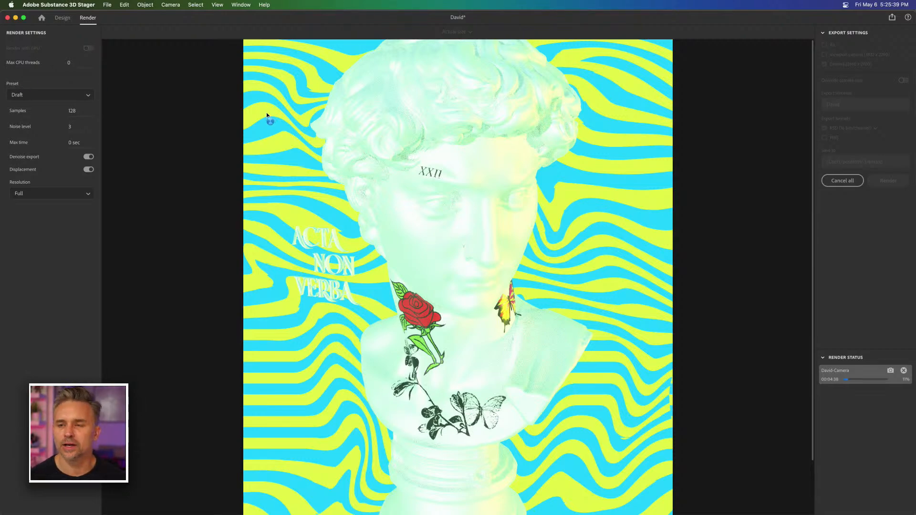
left_click(58, 20)
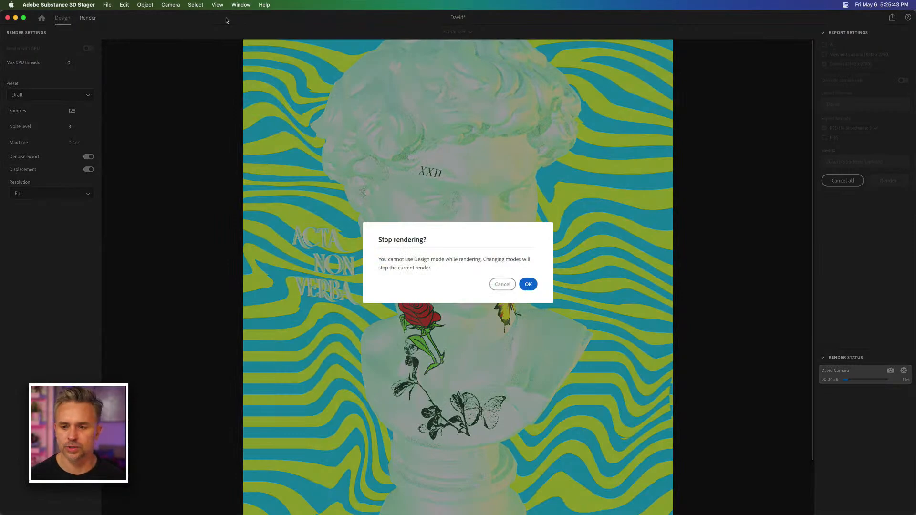
key("Return")
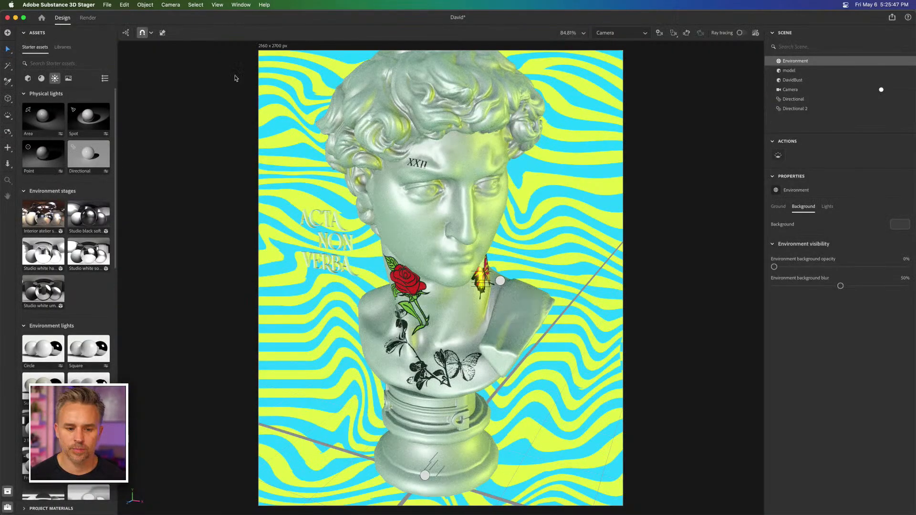
Step: Deselect the environment and pull the camera back and up slightly so the whole bust fits in the frame with space above the hair
left_click(199, 188)
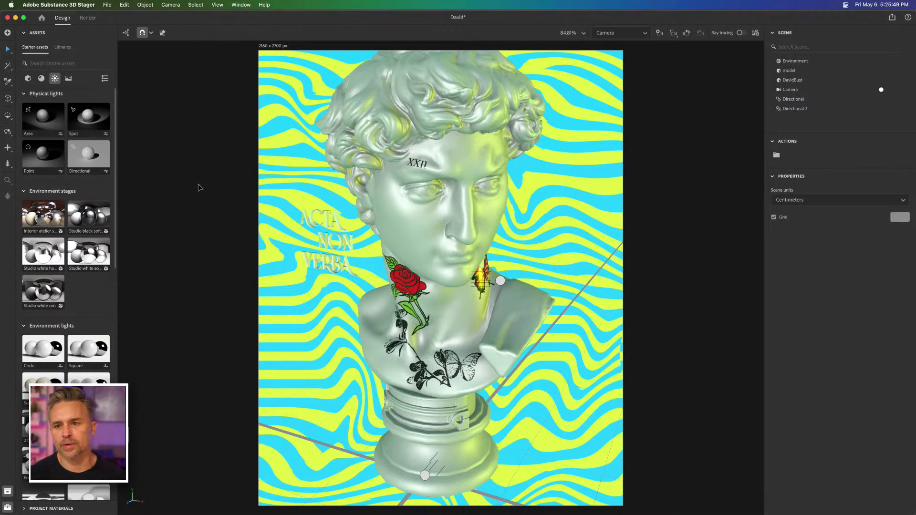
middle_click(430, 253)
mouse_move(431, 251)
left_mouse_down()
mouse_move(430, 239)
mouse_move(431, 260)
left_mouse_up()
scroll(431, 289, "down", 1)
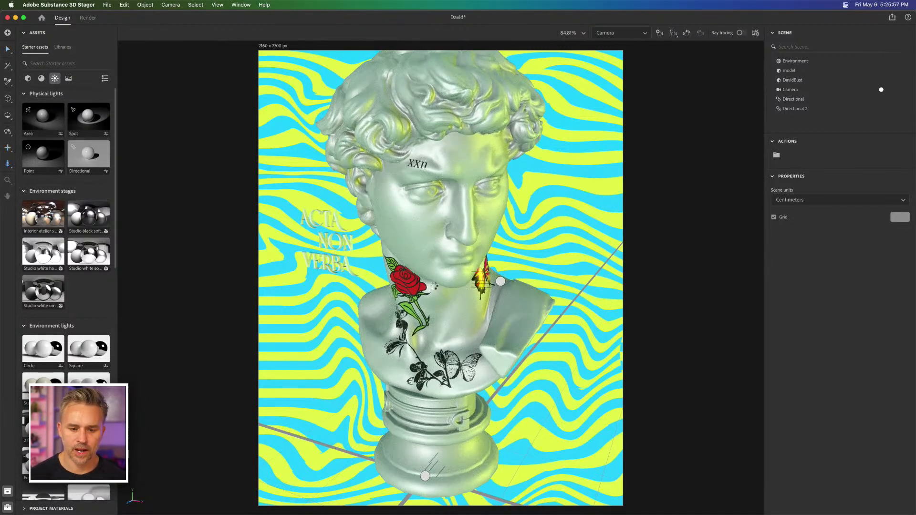
scroll(435, 286, "down", 3)
key("alt")
mouse_move(423, 273)
left_mouse_down()
mouse_move(428, 241)
mouse_move(462, 268)
mouse_move(424, 292)
mouse_move(389, 284)
mouse_move(419, 285)
left_mouse_up()
key("v")
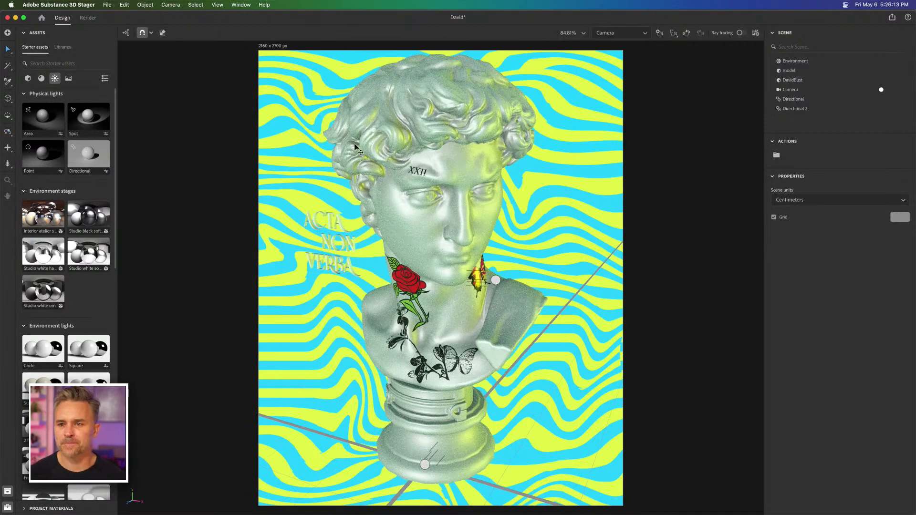